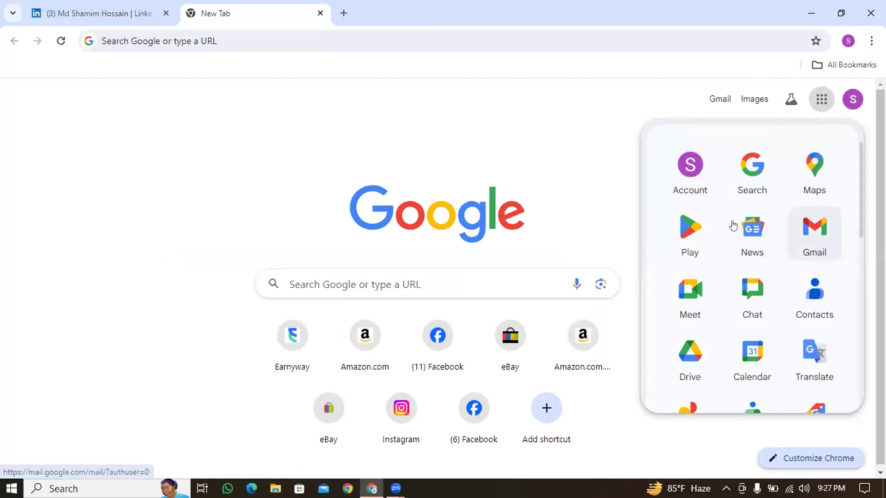
Step: Open Google Sheets from the Google apps menu in Chrome
scroll(743, 215, "down", 10)
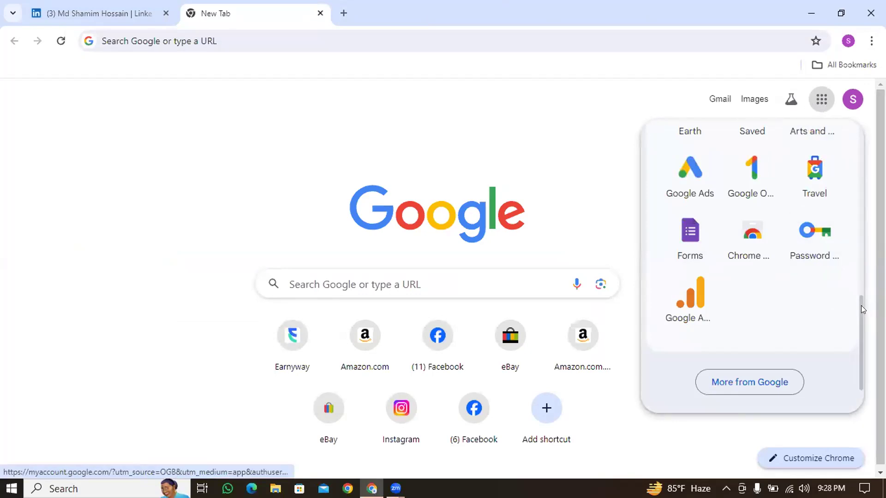
left_click_drag(856, 305, 862, 228)
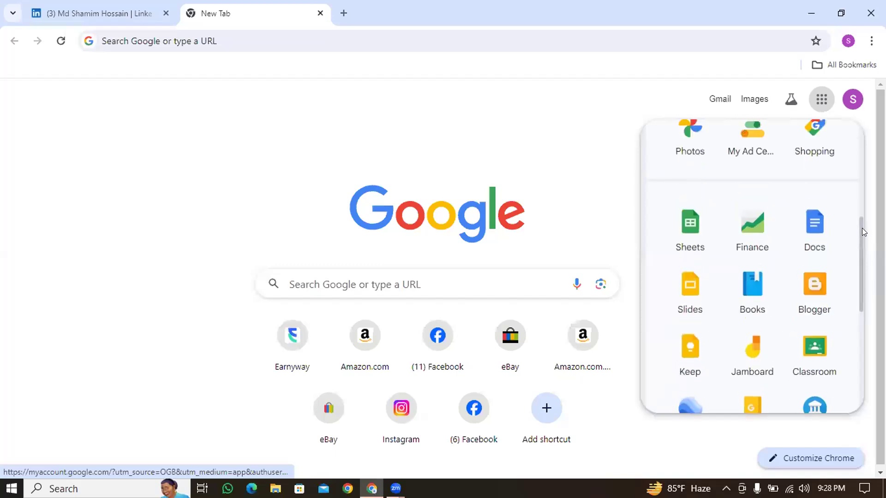
left_click(689, 228)
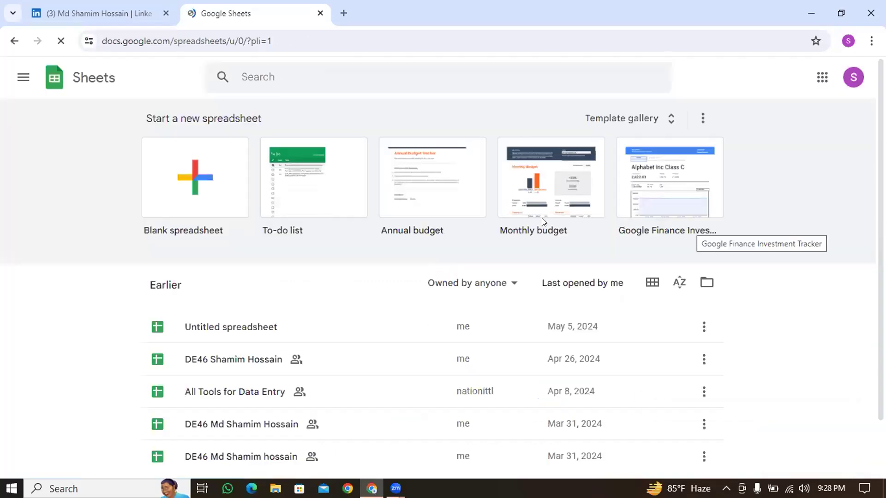
Step: Create a blank Untitled spreadsheet and discard the stray 'LinkedIN' entry in A1
left_click(178, 186)
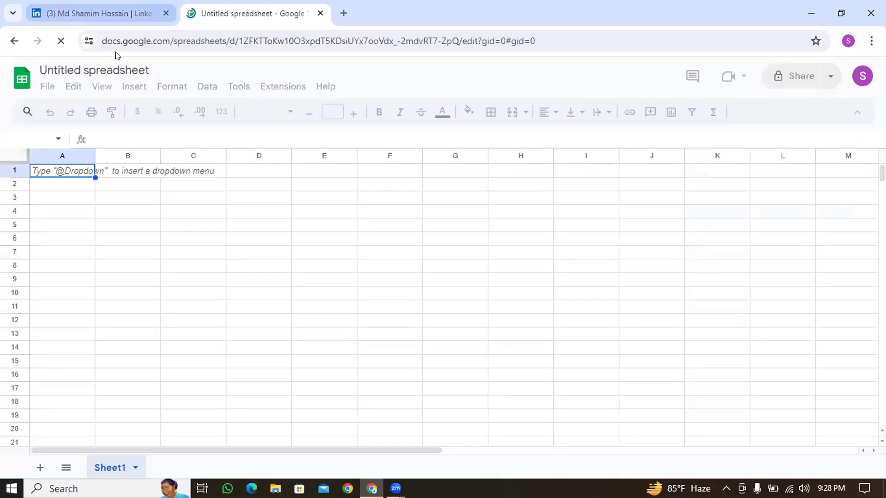
left_click(143, 68)
key("Return")
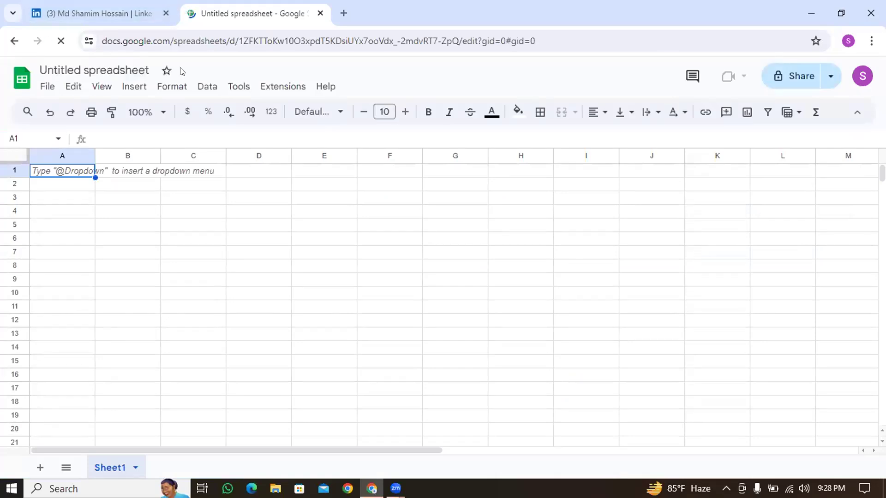
type("LinkedIN")
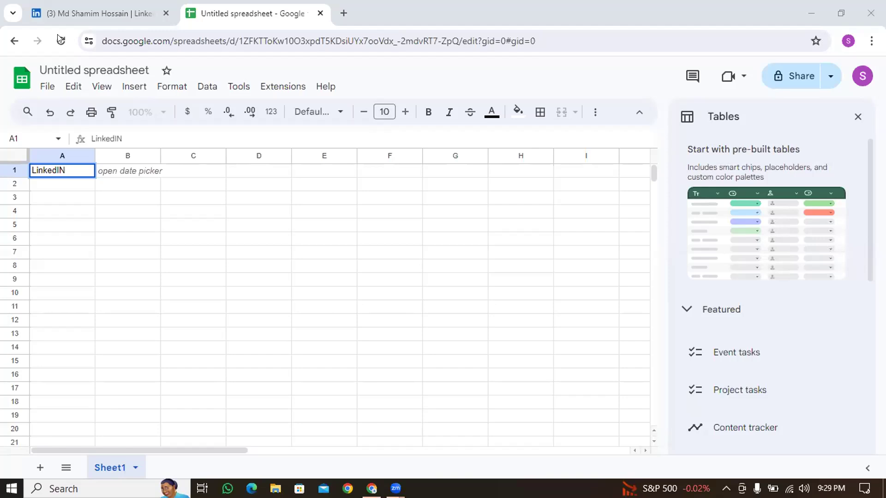
left_click(14, 46)
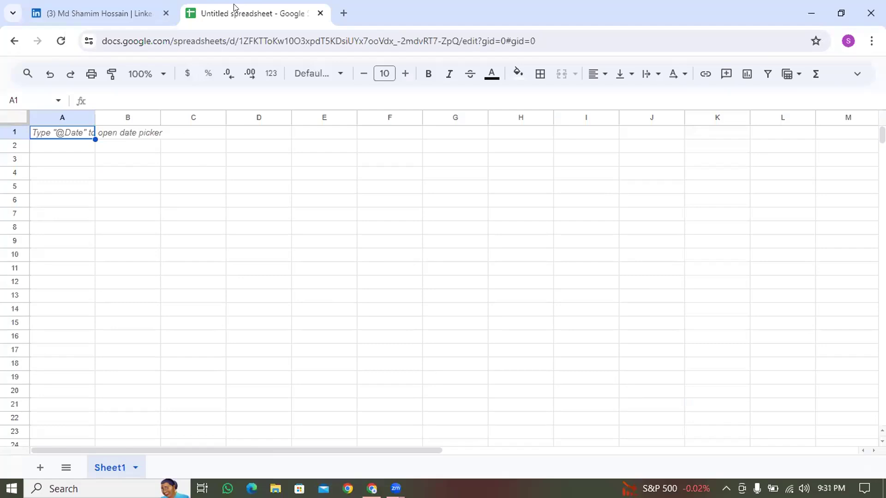
Step: Enter headers Name, Job Title, Comapny name, Email, Website and Location across A1:F1
double_click(69, 132)
type("Name")
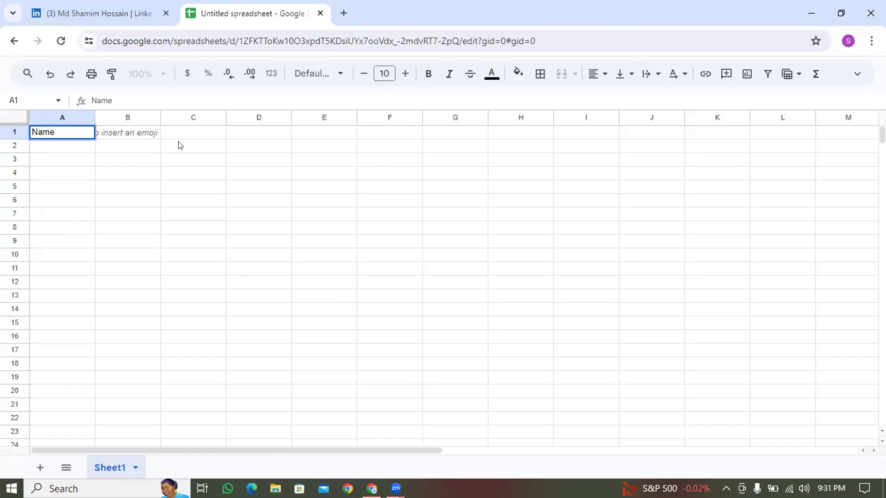
key("Tab")
type("Job ")
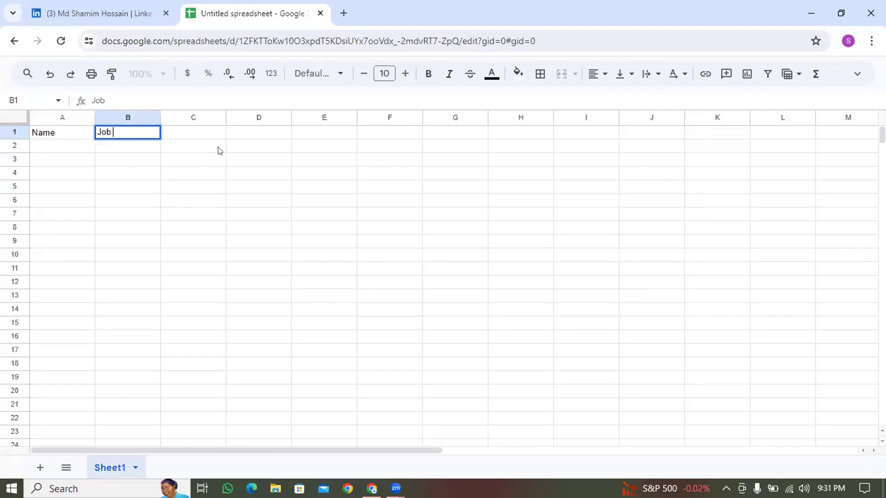
type("Title")
key("Tab")
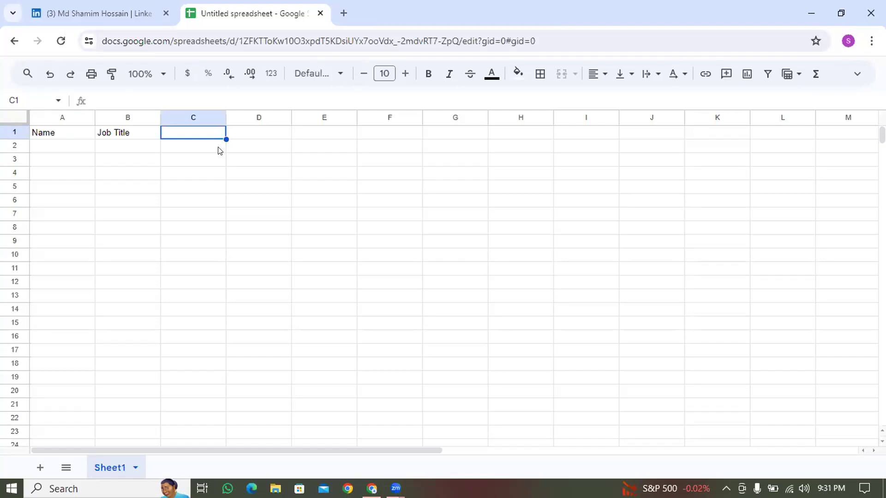
type("Com")
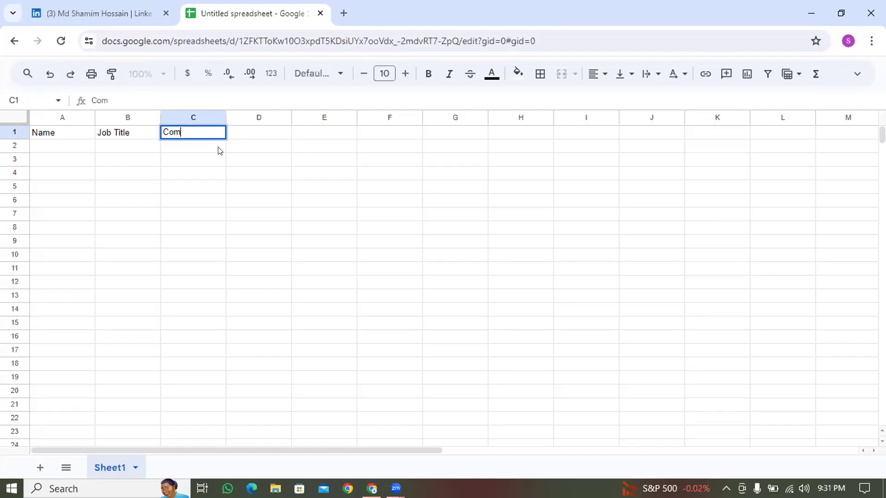
type("apny name")
key("Tab")
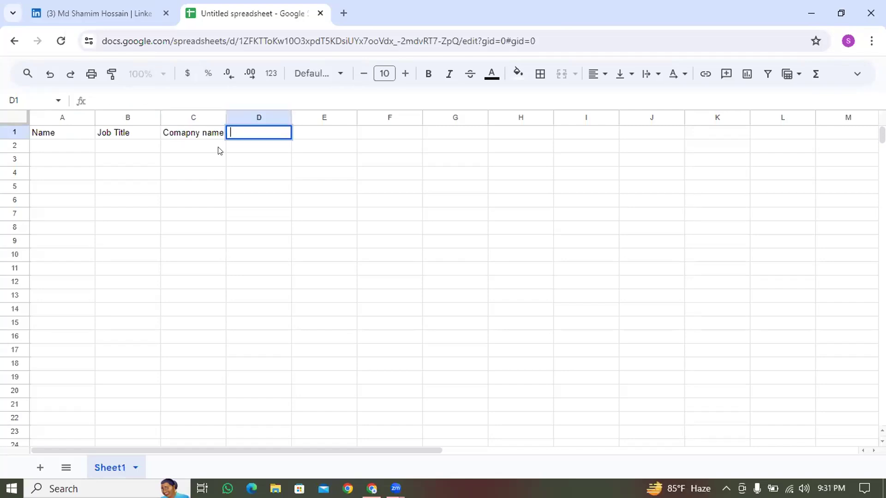
type("Email")
key("Tab")
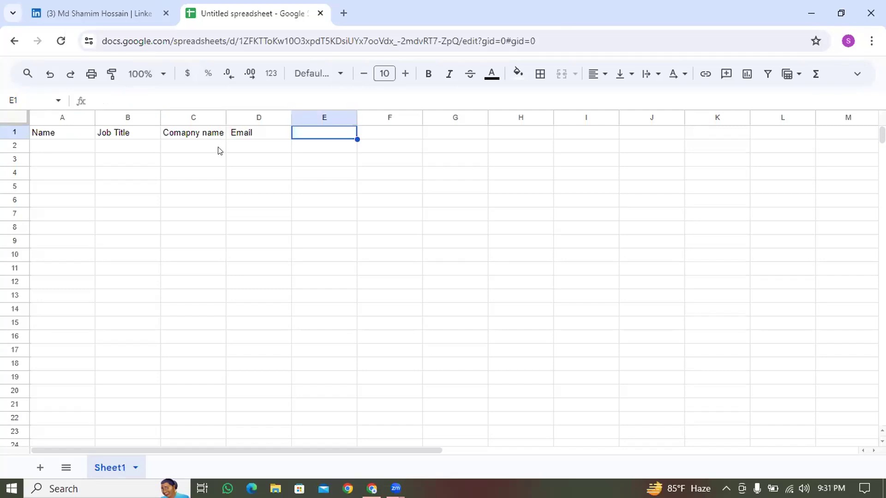
type("Website")
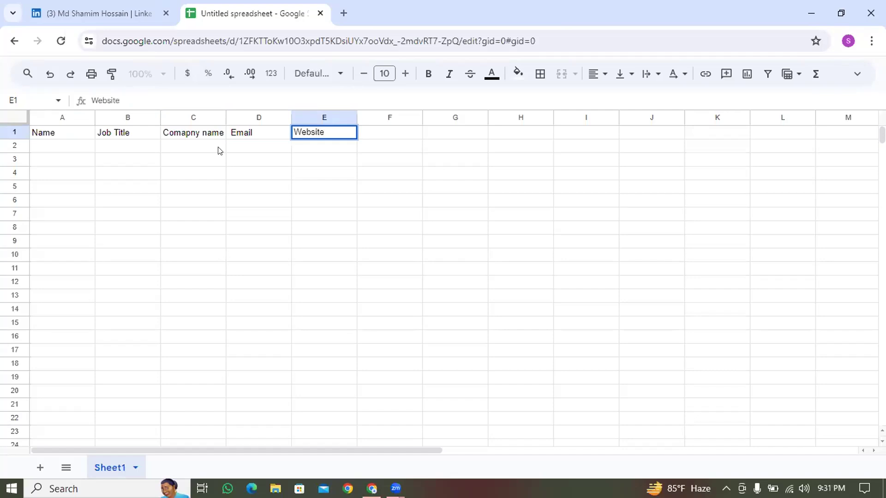
key("Tab")
type("Location")
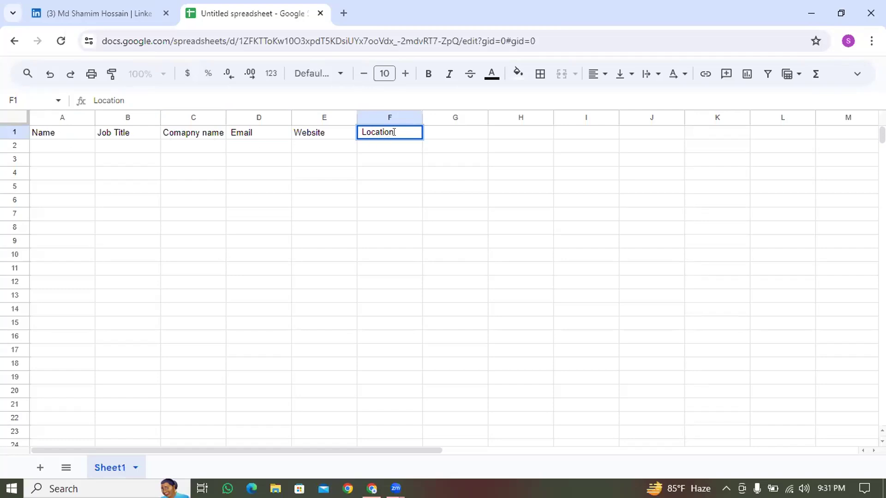
left_click(67, 135)
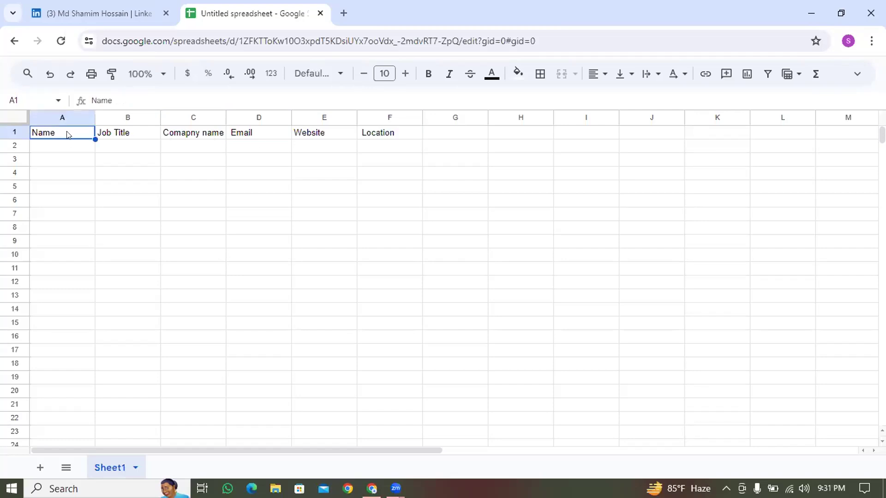
Step: Centre-align text across the whole sheet and widen column C to fit 'Comapny name'
left_click(120, 139)
left_click(193, 132)
left_click(255, 133)
left_click(319, 133)
left_click(380, 135)
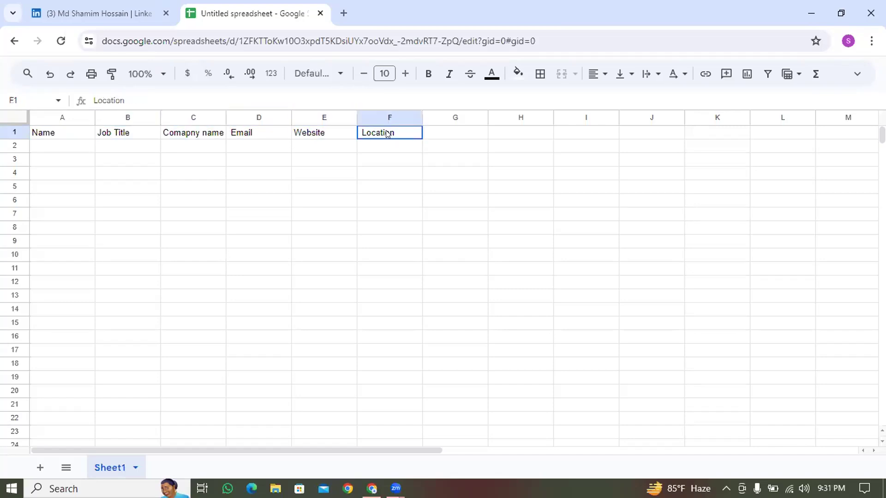
left_click(148, 185)
key("ctrl+a")
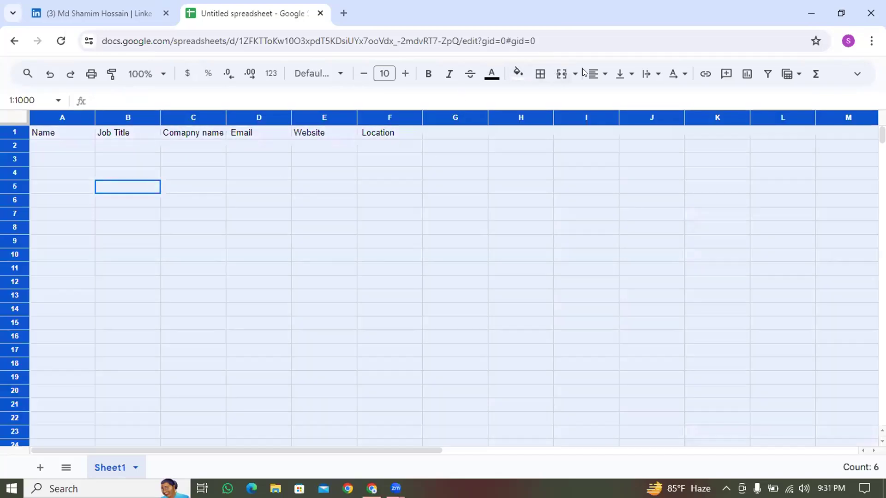
left_click(597, 73)
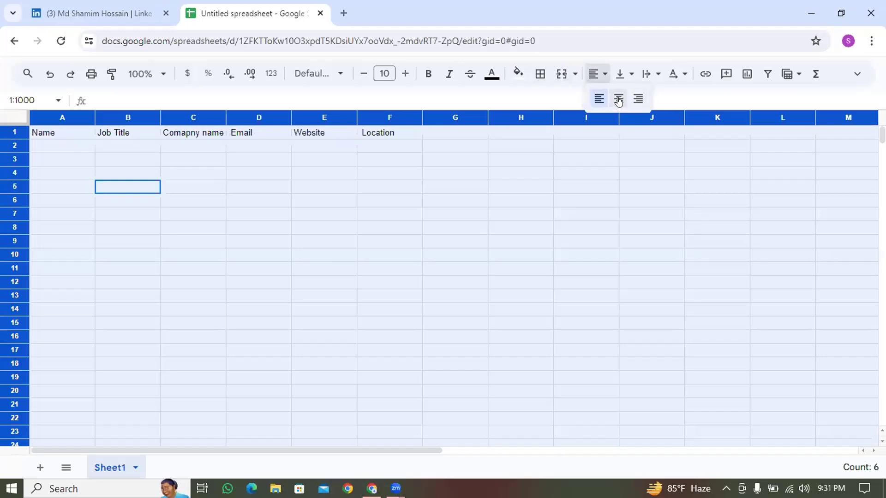
left_click(618, 98)
left_click(239, 177)
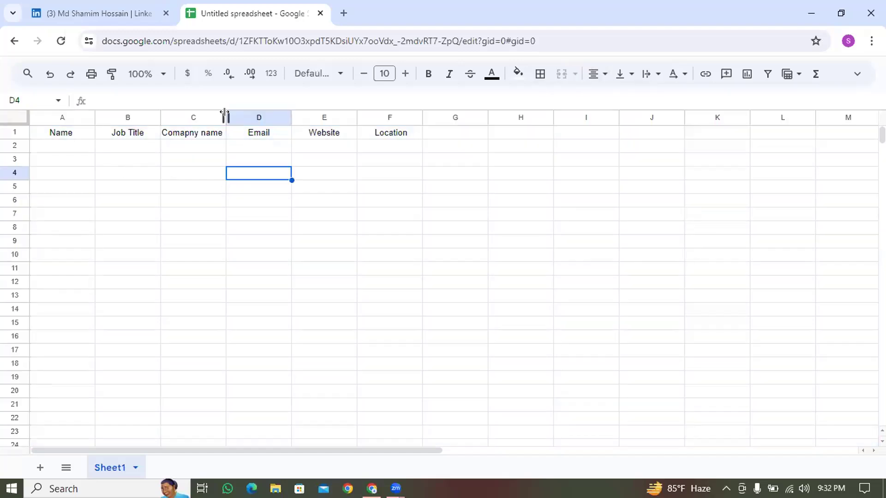
left_click_drag(226, 117, 230, 118)
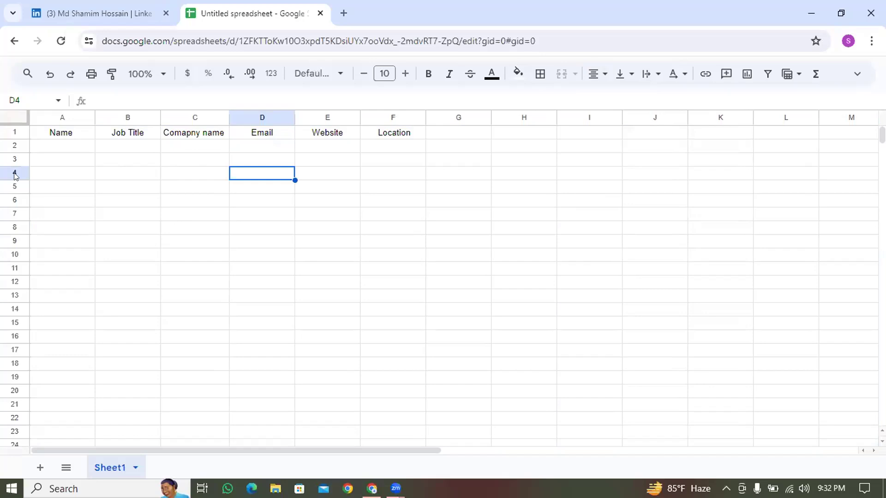
Step: Give the header row A1:F1 a bright green fill and bold text
left_click(58, 134)
left_click_drag(58, 134, 400, 136)
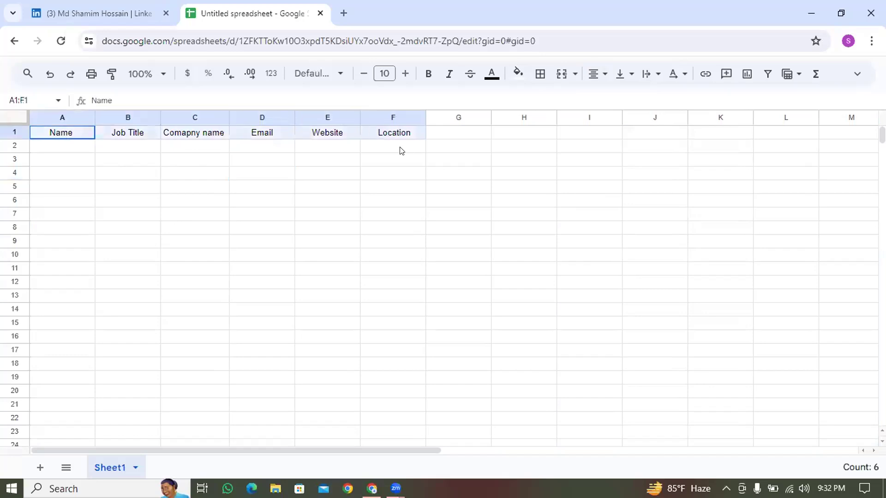
left_click(517, 72)
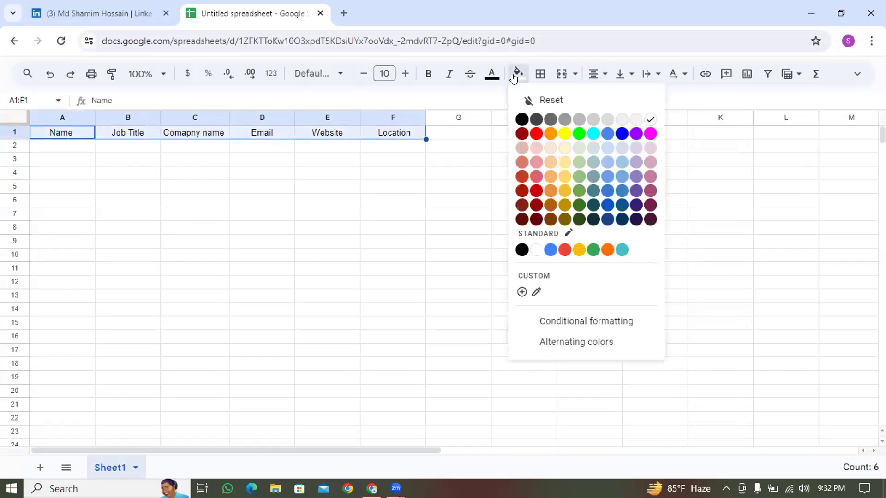
left_click(579, 133)
left_click(426, 74)
left_click(466, 200)
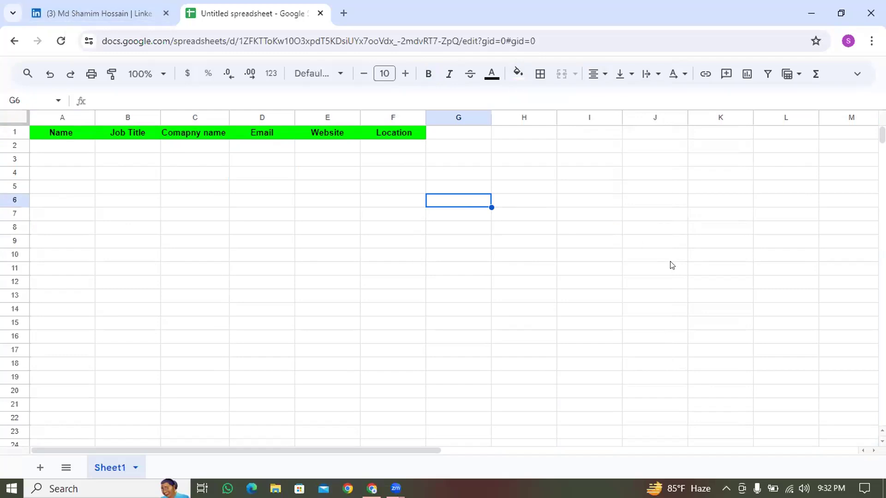
Step: Step through the empty row 2 cells under the headers, leaving them blank
left_click(255, 283)
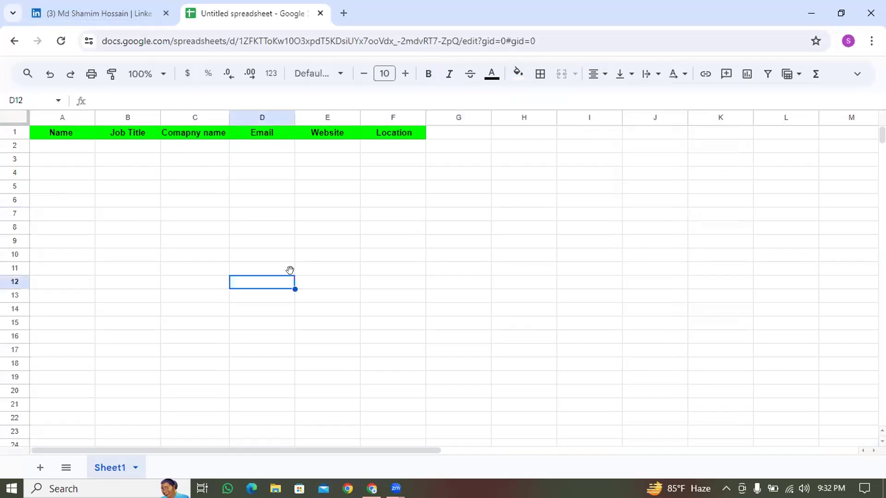
left_click(97, 161)
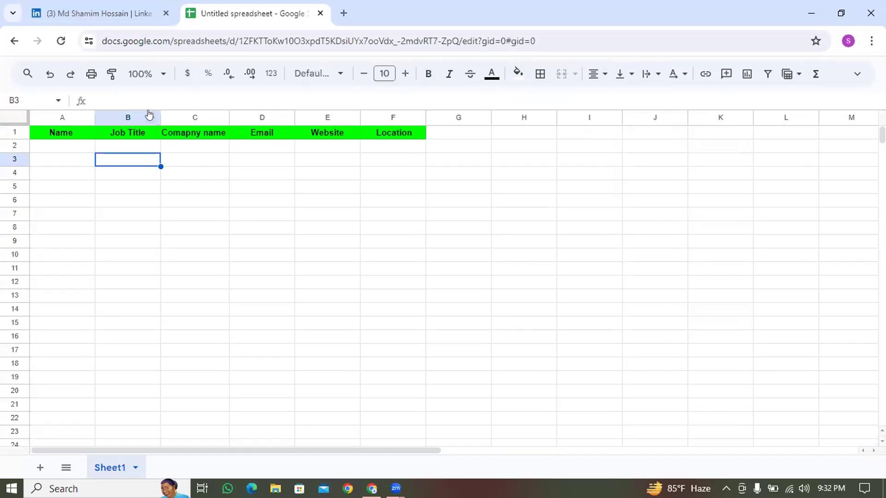
key("Left")
key("Up")
left_click(128, 148)
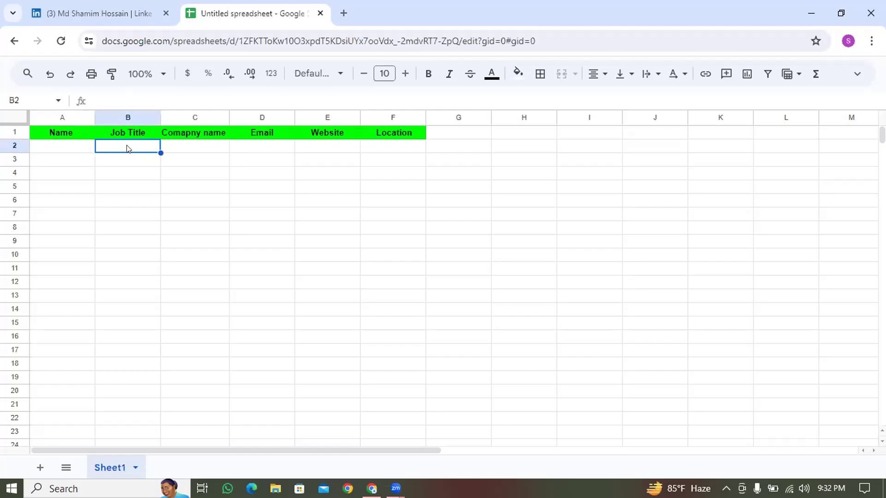
left_click(192, 146)
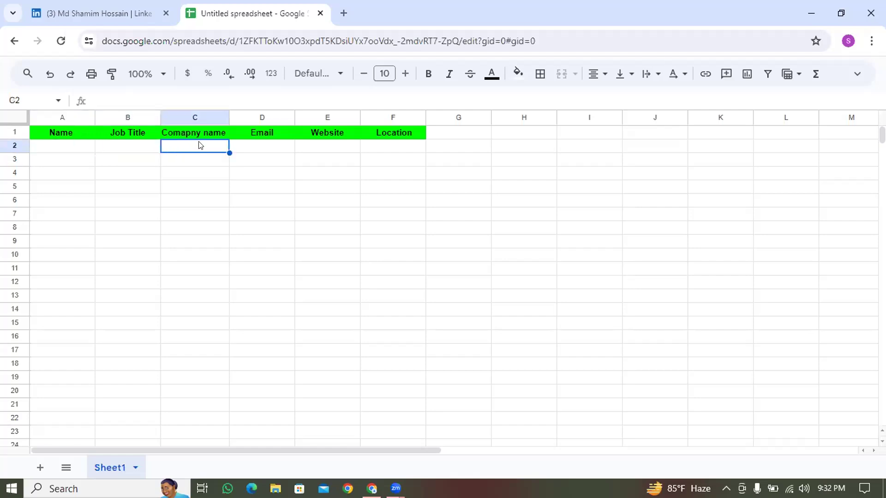
left_click(254, 145)
left_click(326, 148)
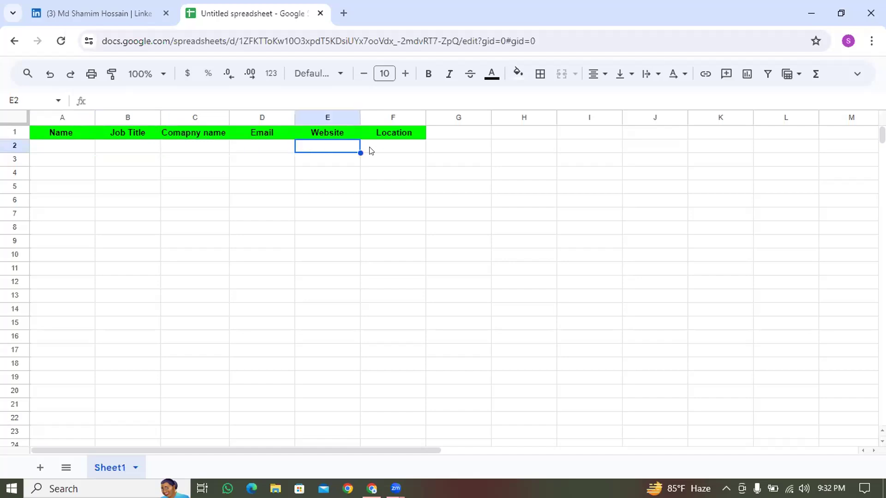
left_click(398, 148)
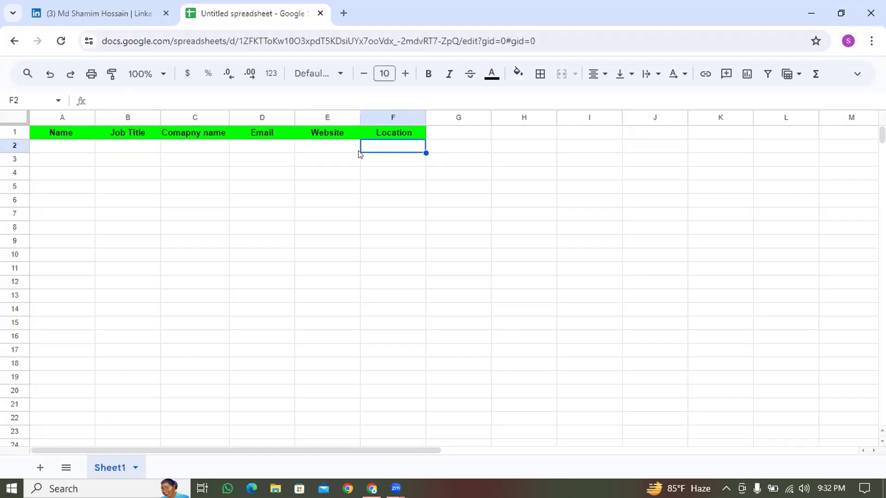
Step: Return to the LinkedIn profile tab in the browser
left_click(547, 163)
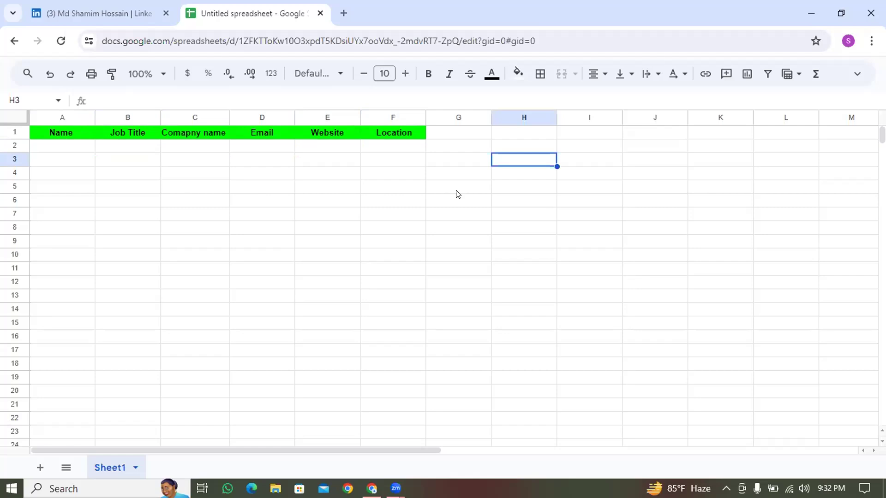
left_click(255, 194)
left_click(89, 14)
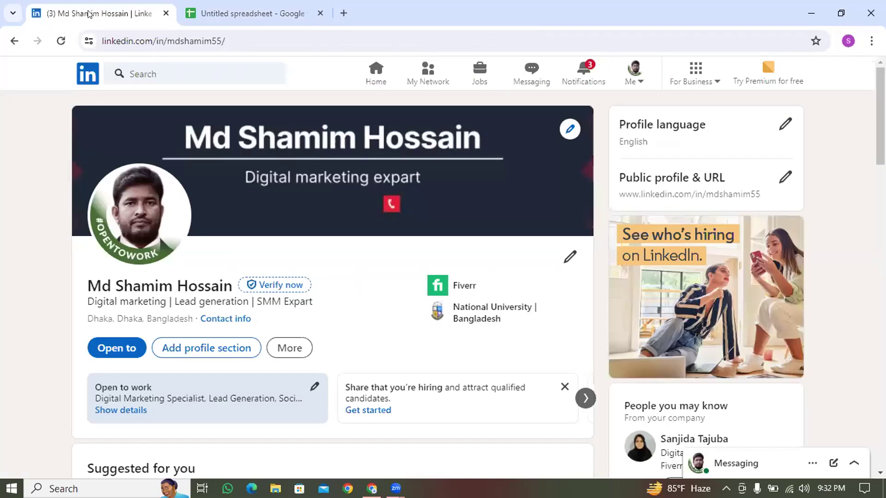
Step: Search LinkedIn from the home feed for 'real estate agent'
left_click(77, 76)
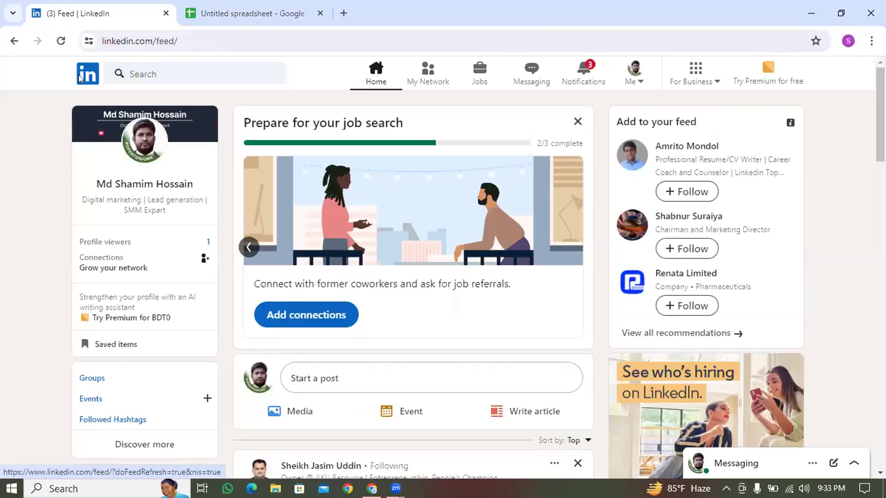
left_click(146, 73)
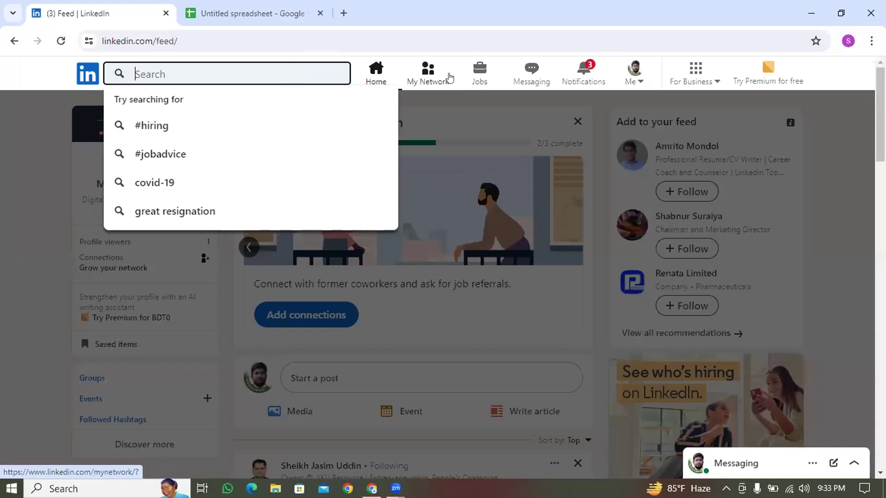
type("r")
key("BackSpace")
type("re")
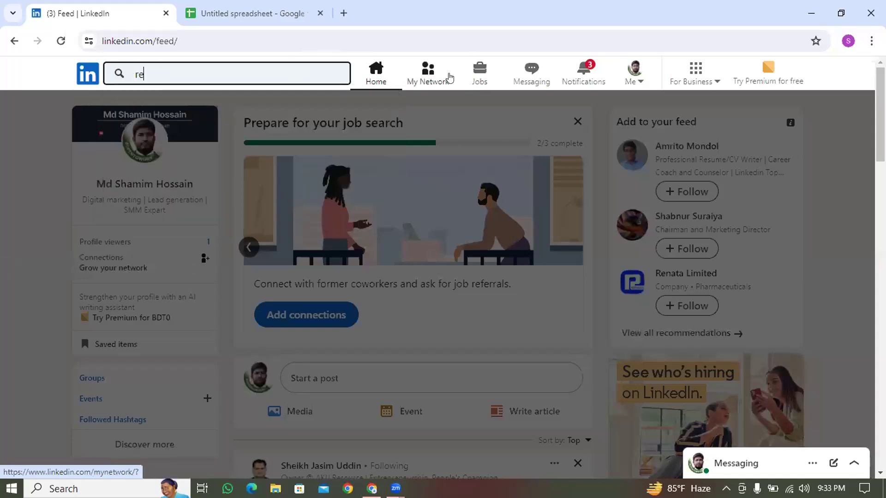
type("al estat")
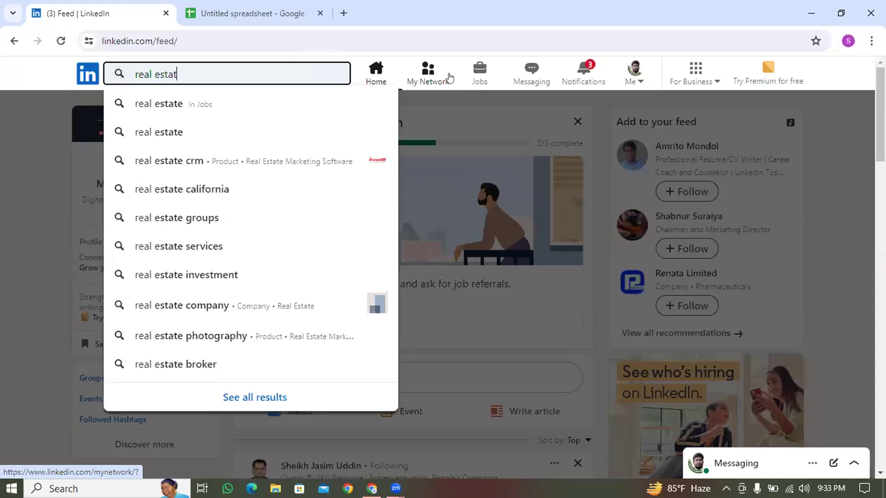
type("e agent")
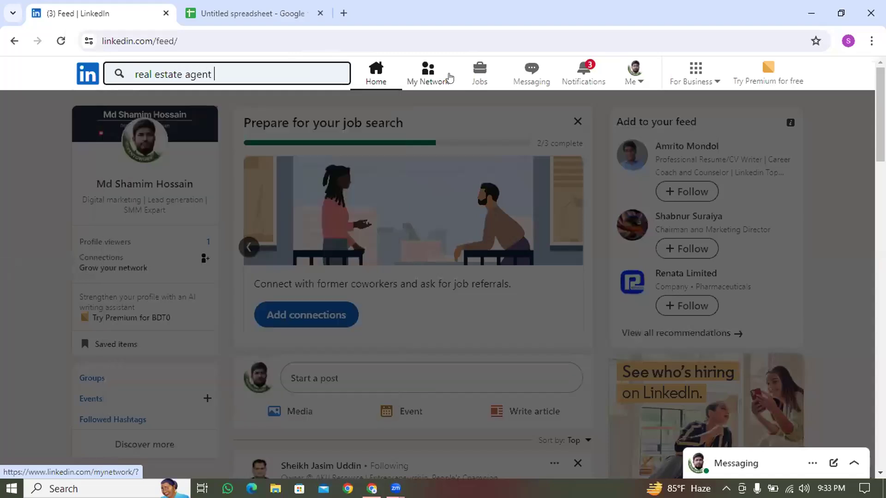
key("Return")
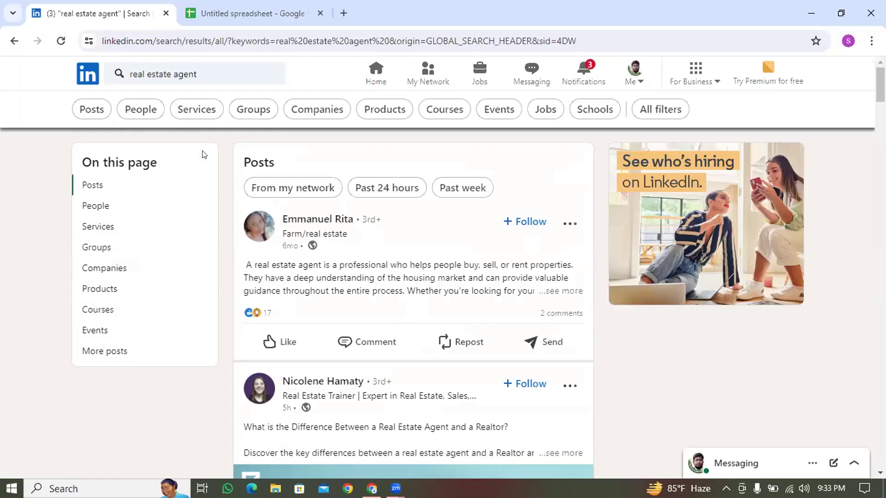
Step: Limit results to People and include 1st, 2nd and 3rd+ connections in All filters
left_click(131, 109)
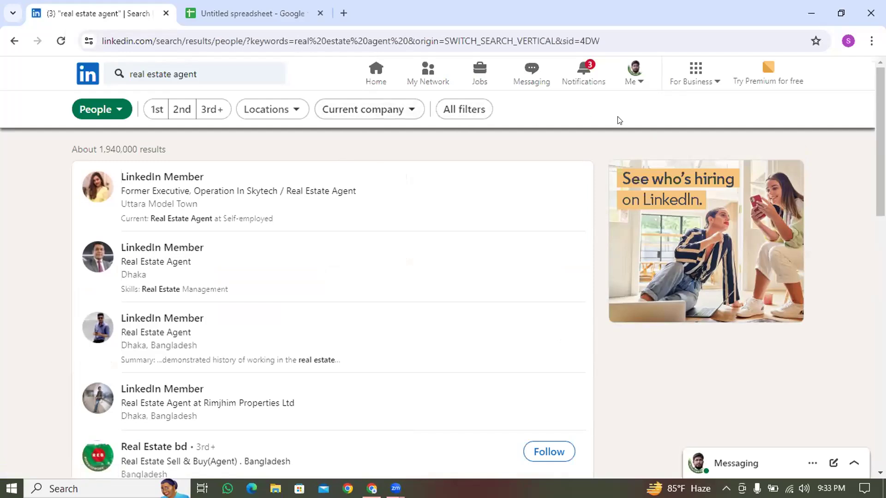
left_click(452, 111)
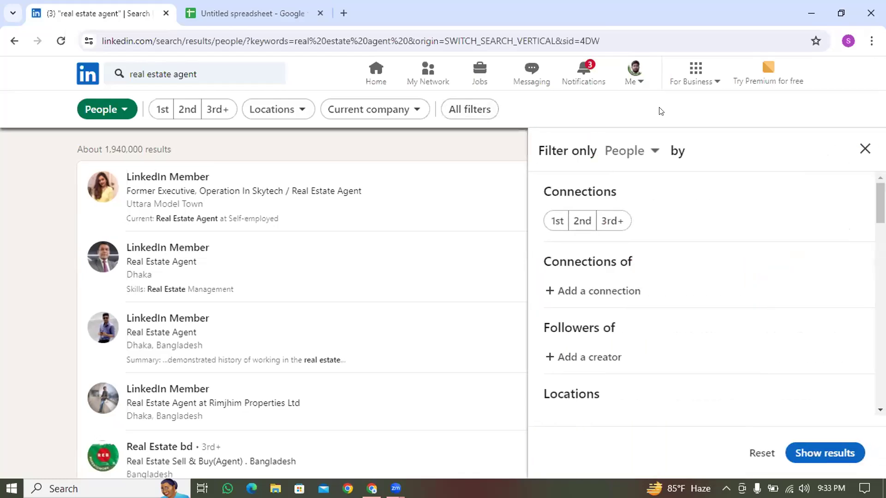
left_click(557, 222)
left_click(574, 221)
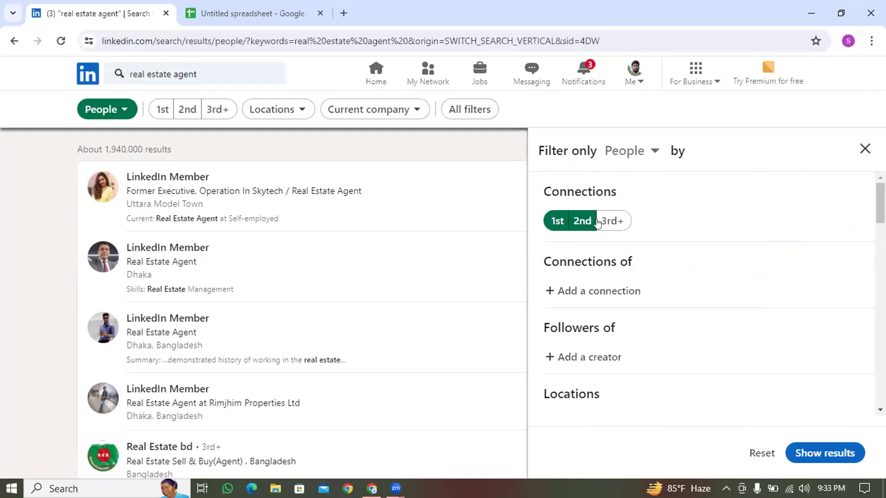
left_click(611, 222)
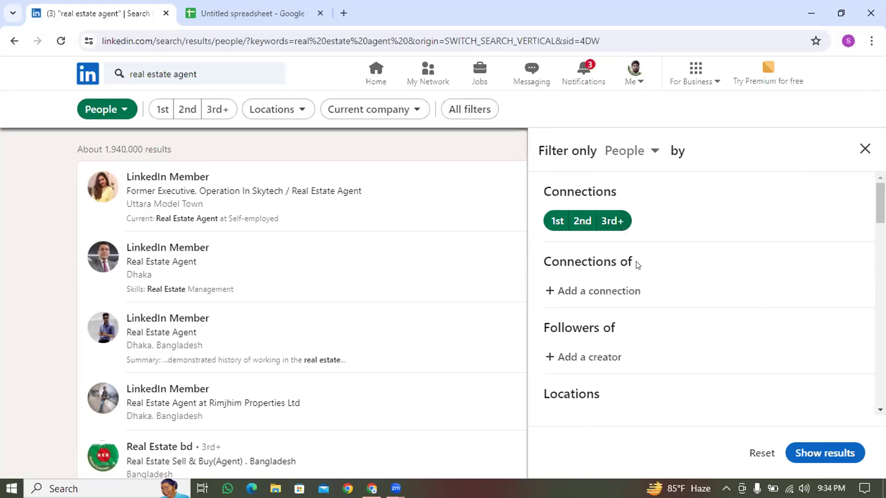
scroll(595, 265, "down", 10)
scroll(824, 270, "up", 10)
scroll(855, 227, "down", 2)
scroll(710, 296, "down", 1)
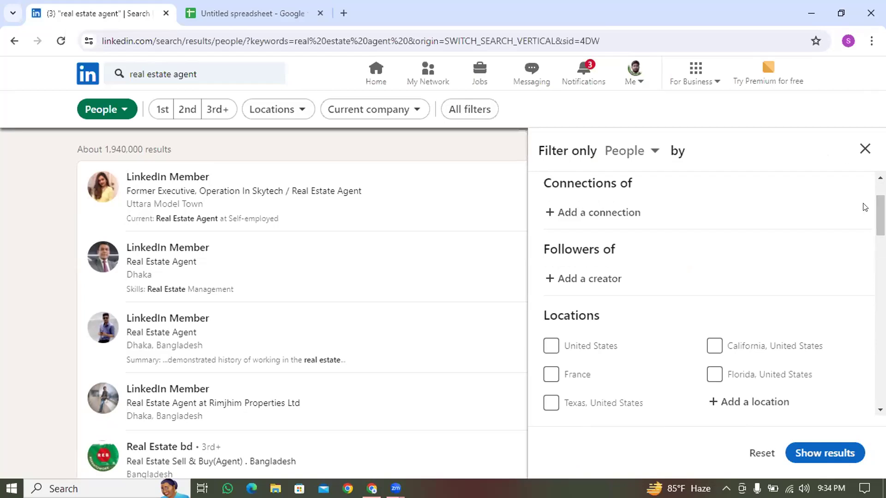
scroll(709, 294, "down", 3)
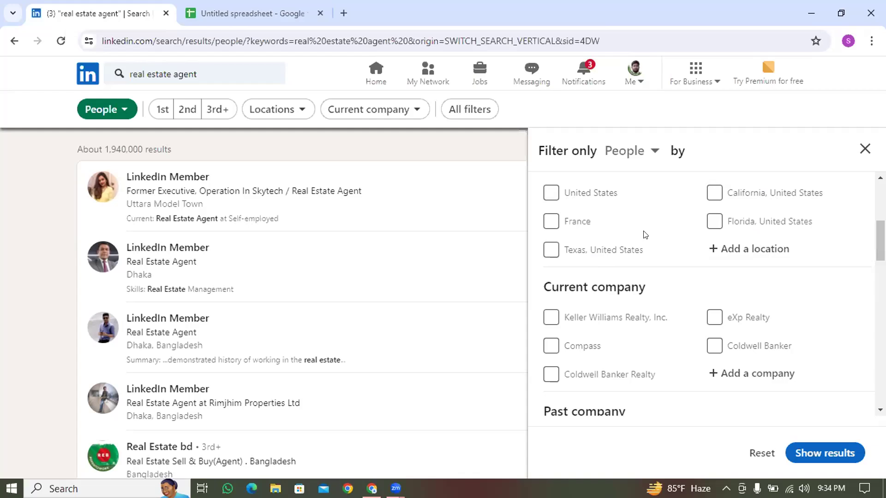
Step: Add United Arab Emirates as a location filter
left_click(744, 252)
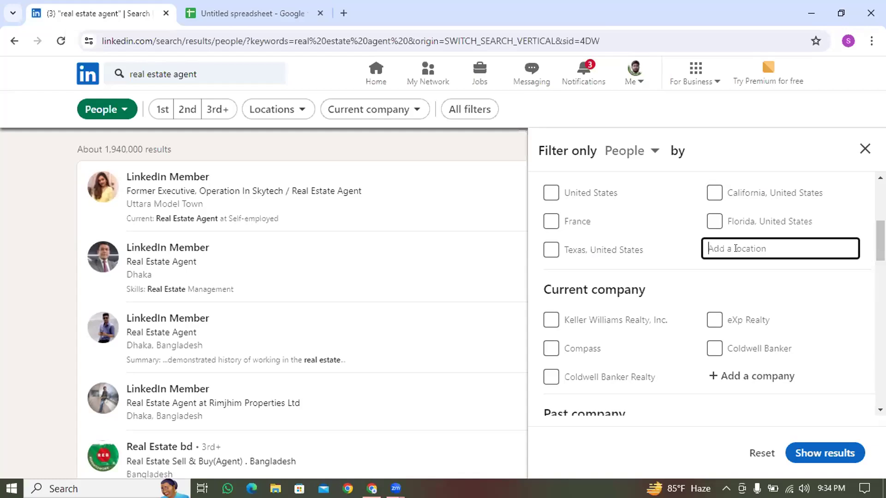
type("unider ara")
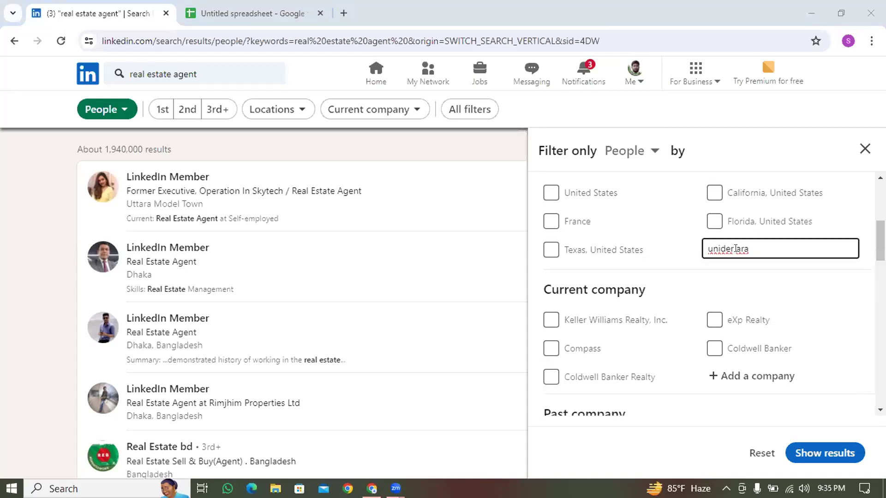
left_click(755, 245)
key("BackSpace")
key("BackSpace")
key("BackSpace")
key("BackSpace")
key("BackSpace")
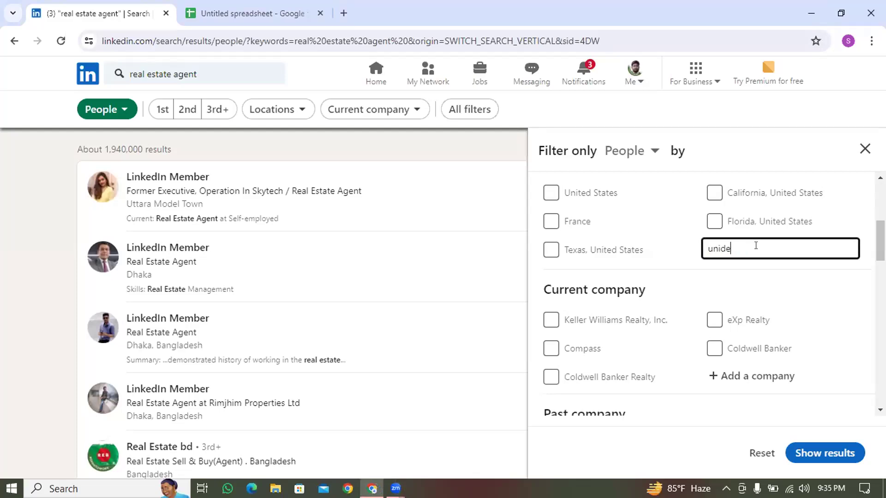
type("d")
key("BackSpace")
key("BackSpace")
key("BackSpace")
type("ti")
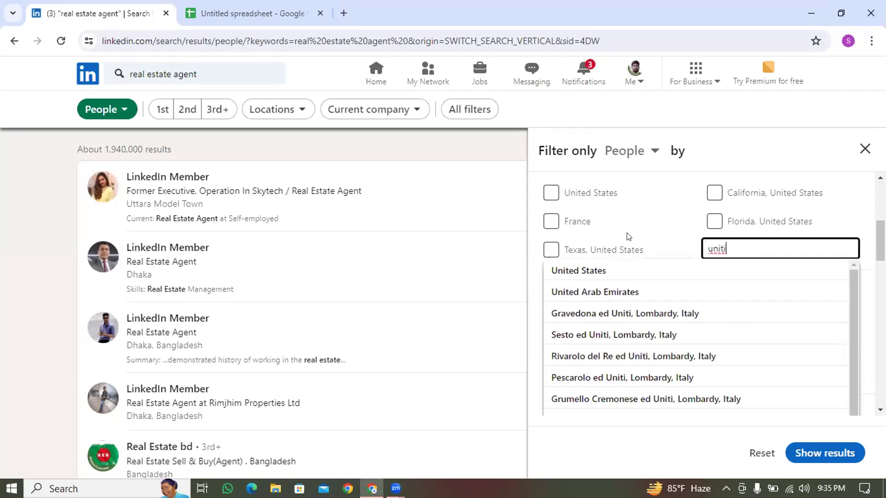
left_click(598, 295)
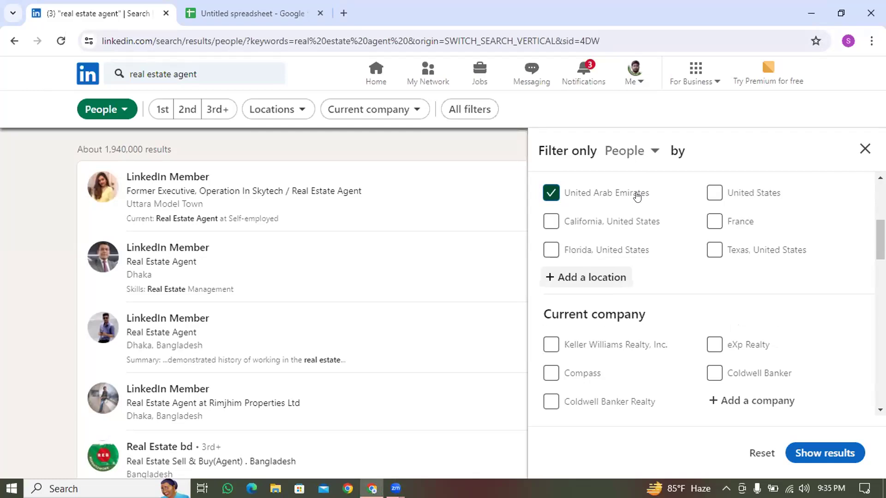
scroll(709, 294, "down", 1)
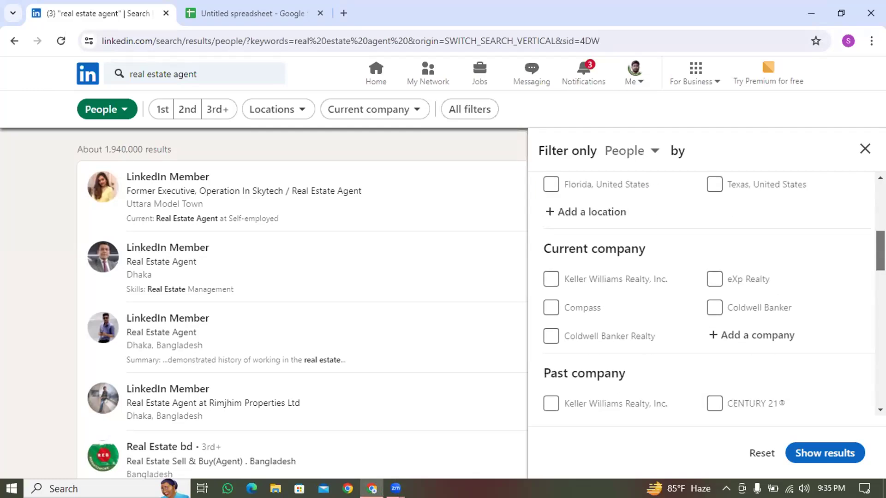
scroll(708, 294, "down", 1)
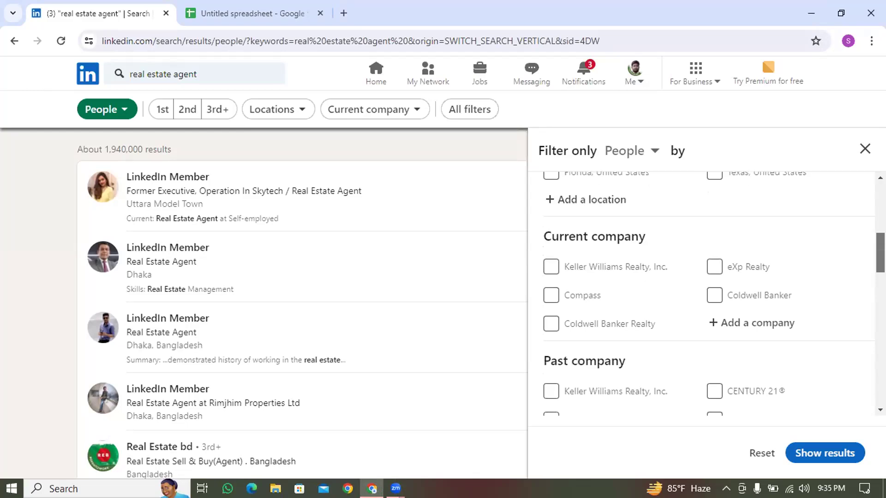
scroll(708, 294, "down", 1)
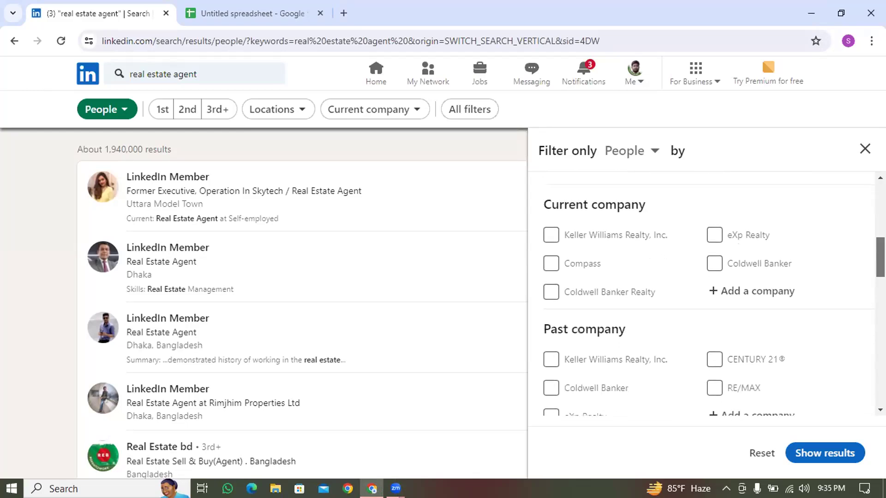
scroll(709, 294, "down", 1)
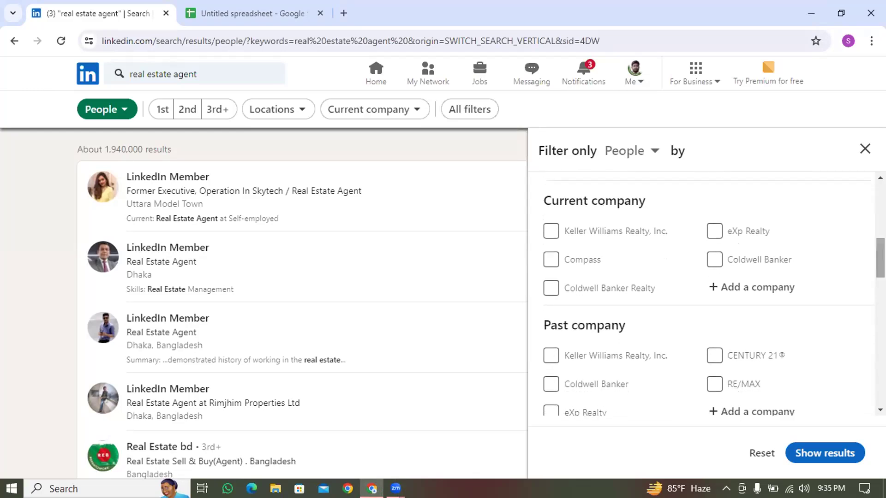
scroll(714, 294, "down", 1)
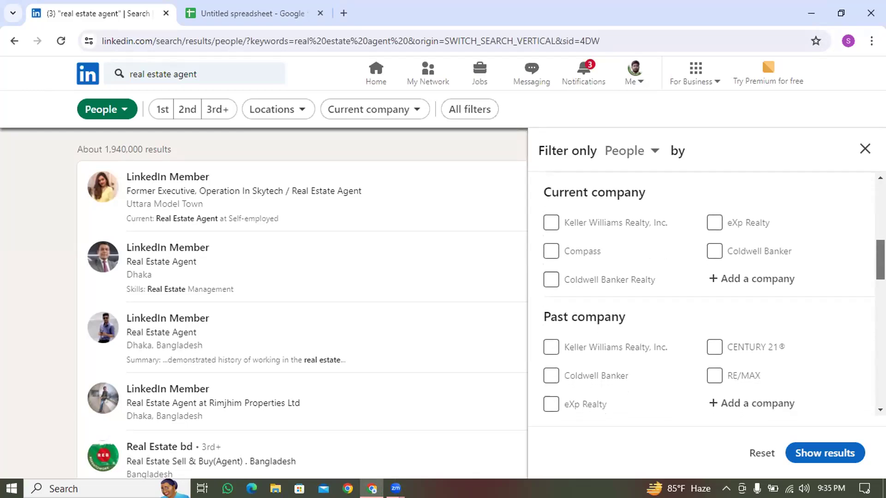
scroll(709, 294, "down", 1)
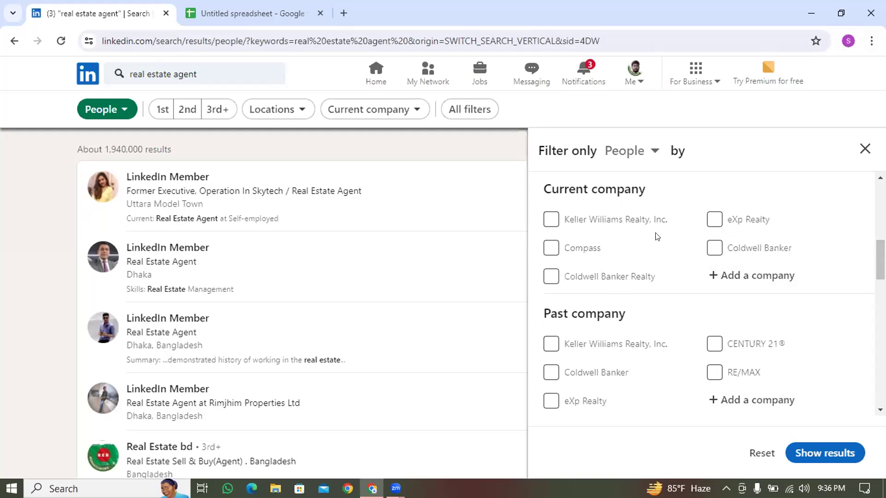
scroll(879, 259, "down", 2)
scroll(706, 300, "down", 2)
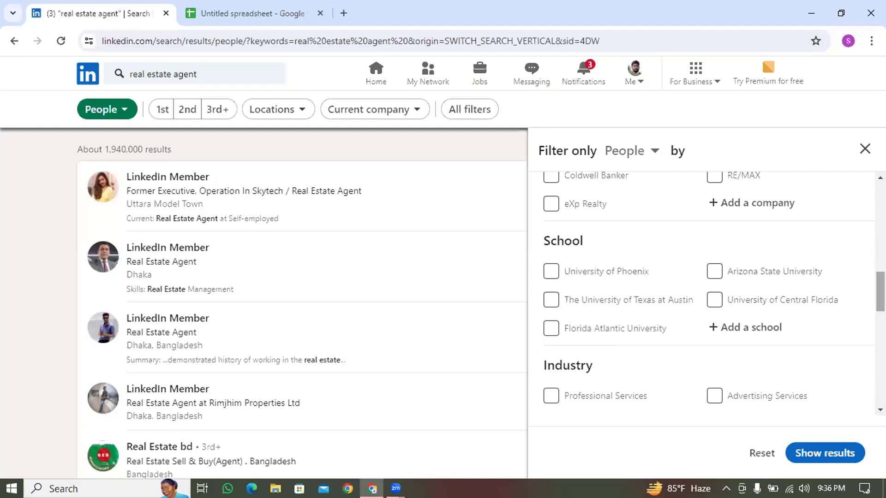
scroll(876, 291, "down", 3)
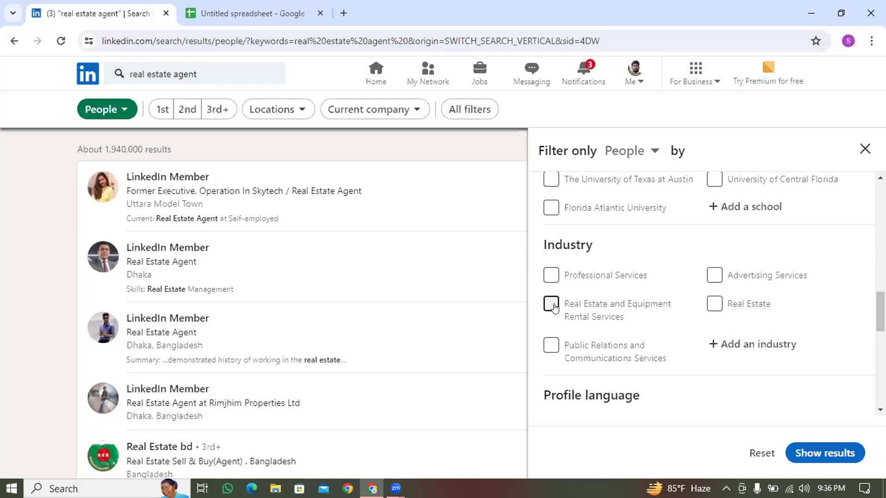
Step: Tick the Real Estate and Equipment Rental Services industry and English profile language
left_click(554, 307)
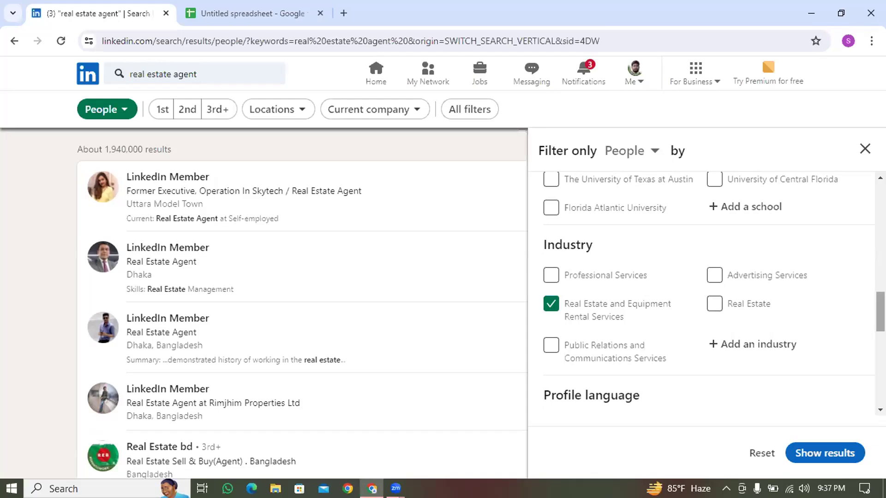
scroll(837, 325, "down", 2)
scroll(710, 293, "down", 2)
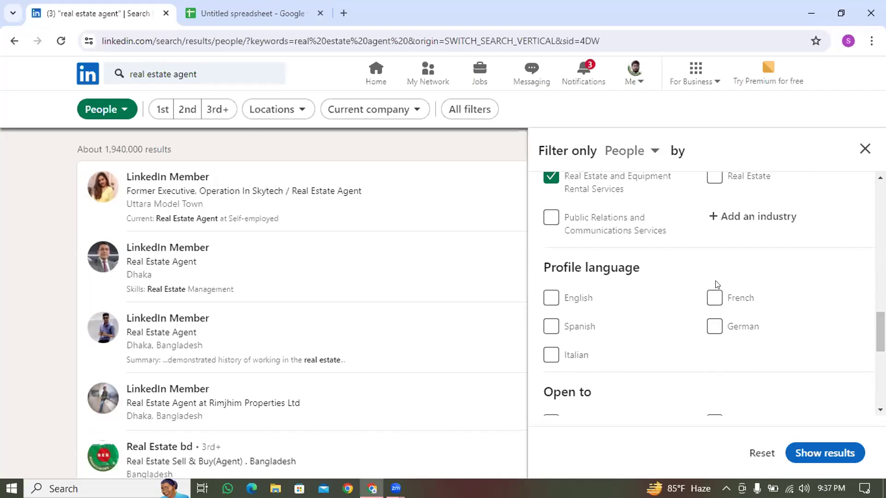
left_click(551, 298)
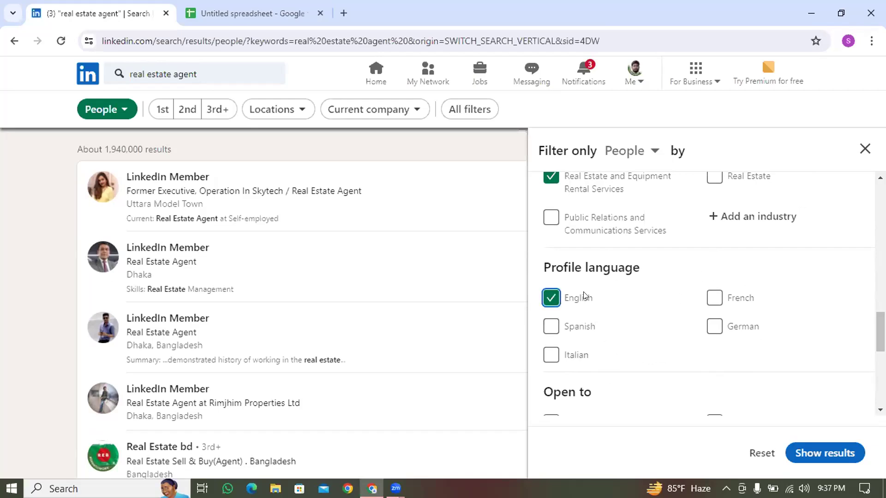
scroll(785, 304, "down", 5)
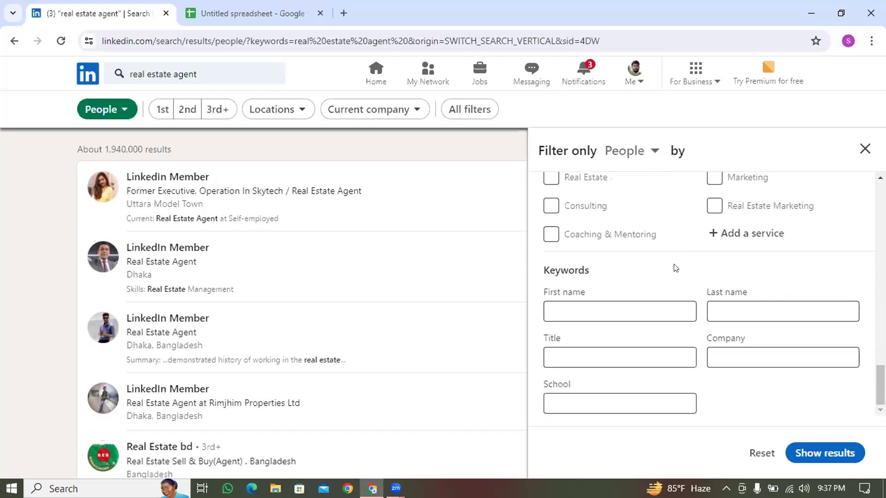
scroll(587, 283, "up", 10)
scroll(586, 279, "down", 10)
Step: Set the Title keyword to 'Real estate agent' and show the filtered results
left_click(548, 311)
left_click(565, 361)
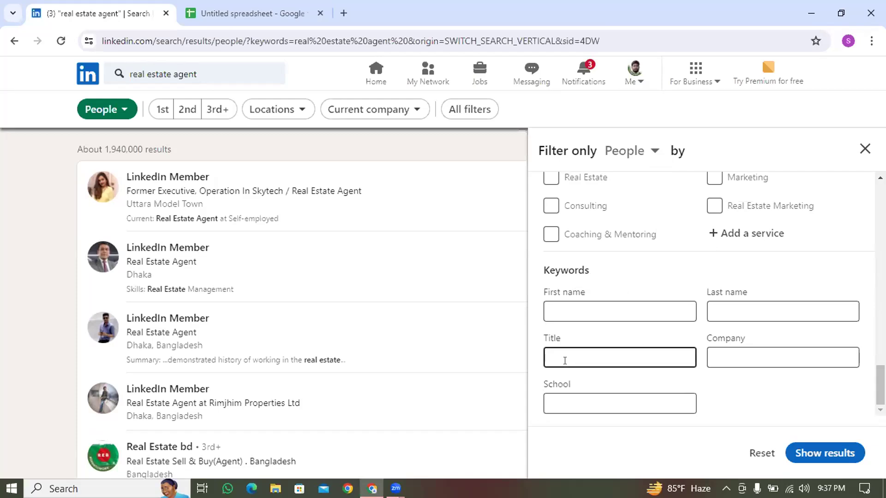
left_click(575, 389)
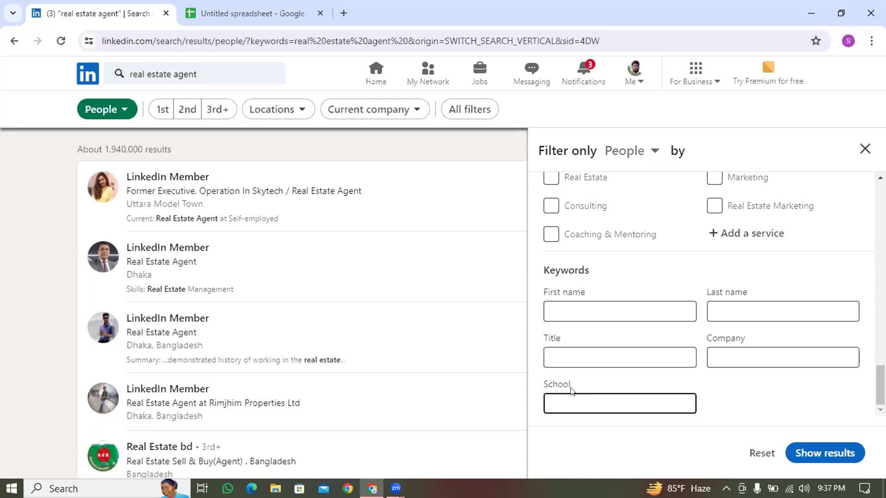
left_click(574, 358)
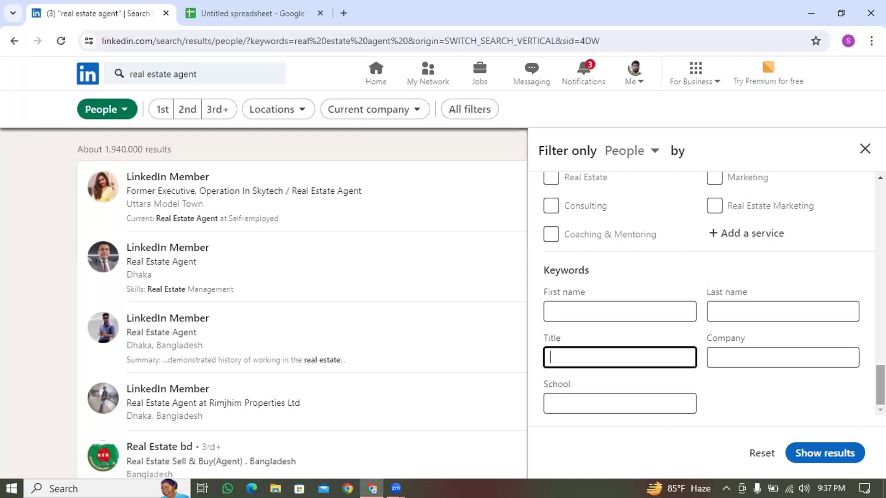
type("Real estate agent")
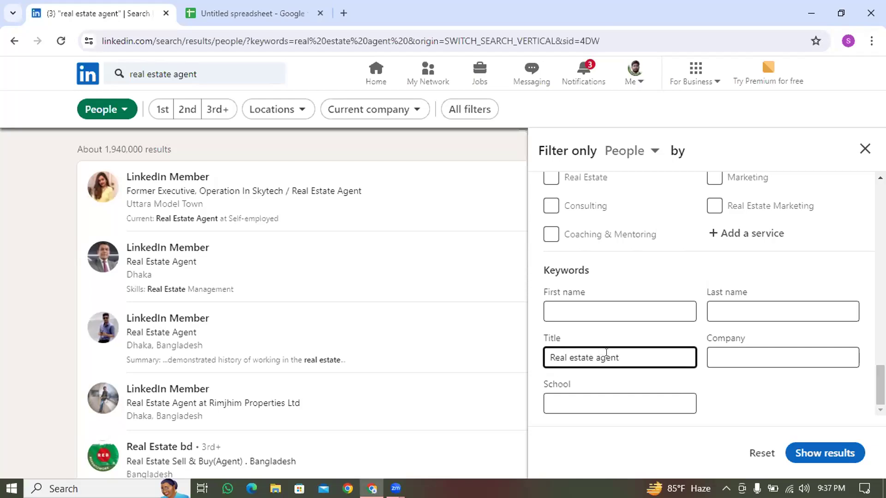
left_click(815, 458)
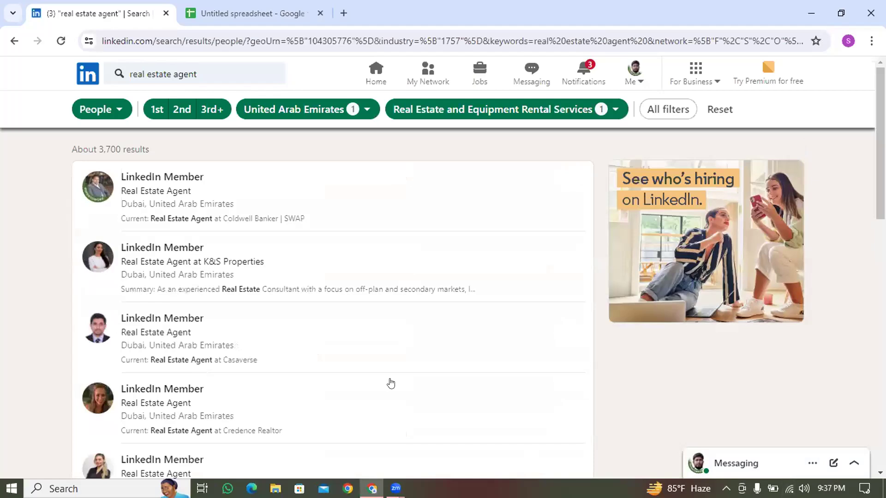
scroll(880, 194, "down", 6)
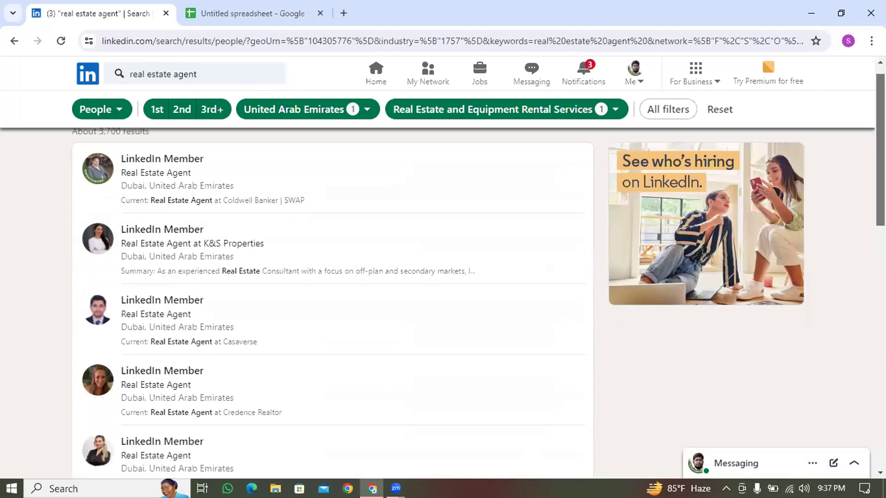
scroll(789, 299, "down", 4)
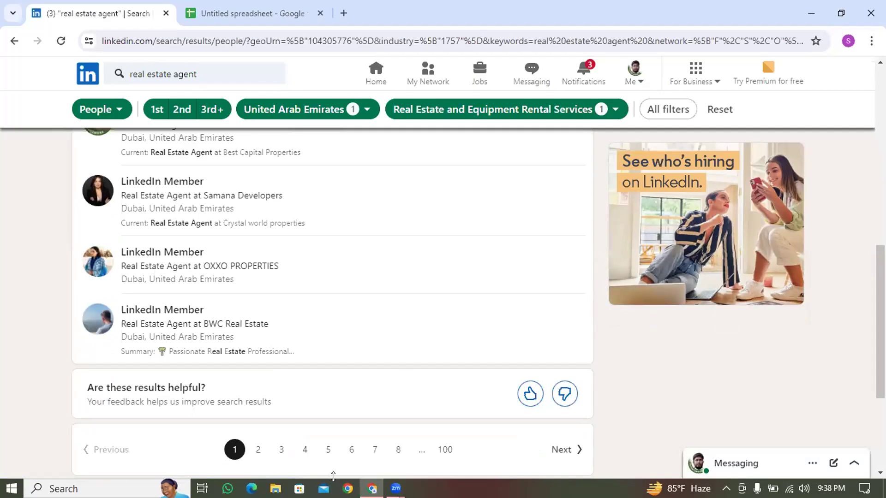
scroll(857, 276, "up", 7)
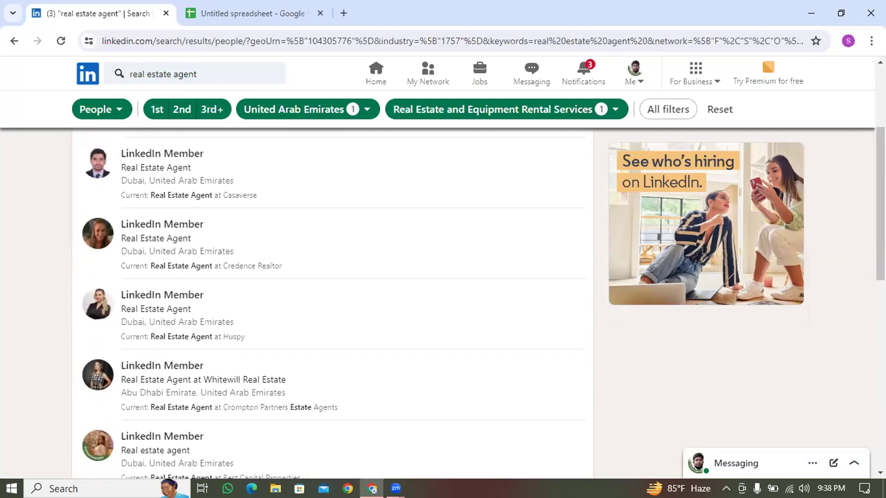
scroll(857, 276, "up", 4)
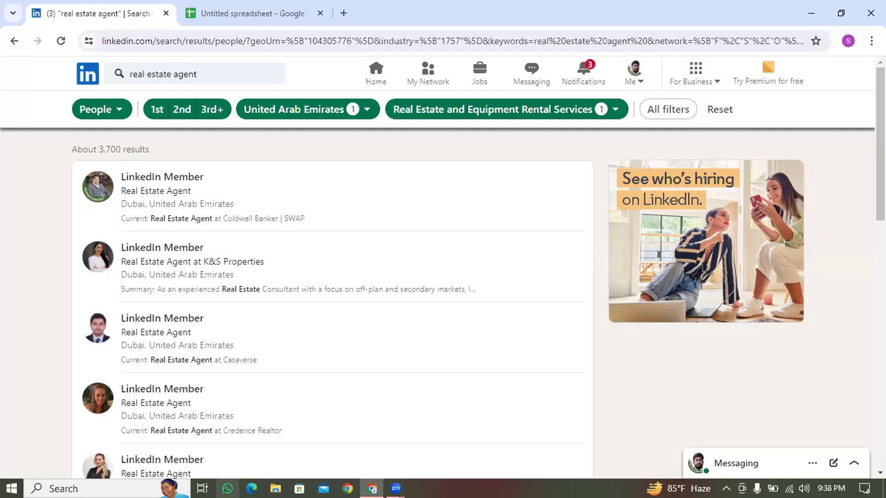
scroll(332, 299, "down", 1)
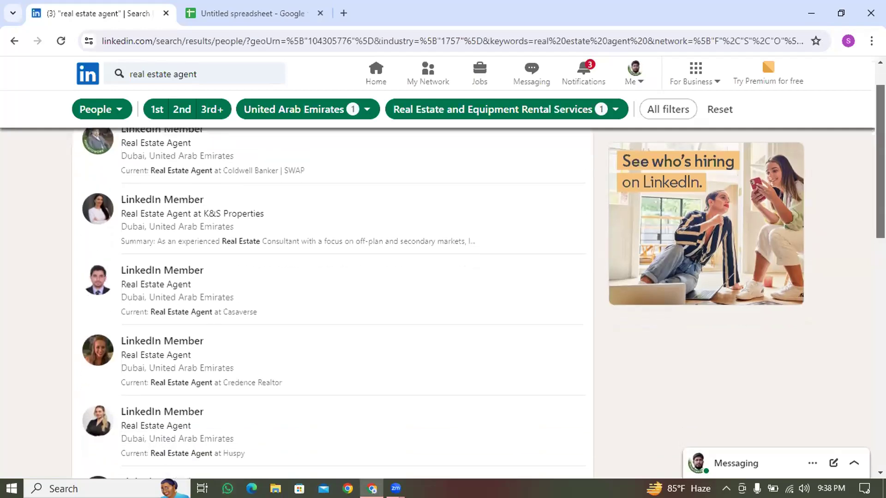
scroll(332, 300, "up", 1)
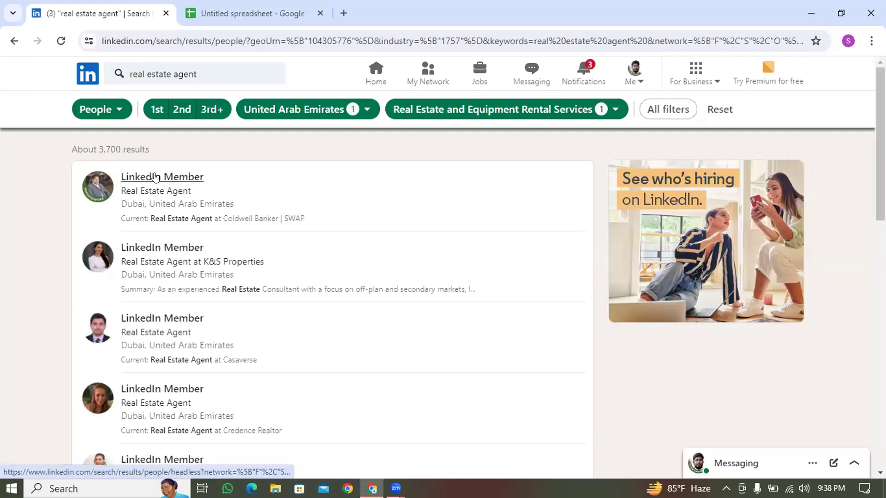
scroll(279, 394, "down", 10)
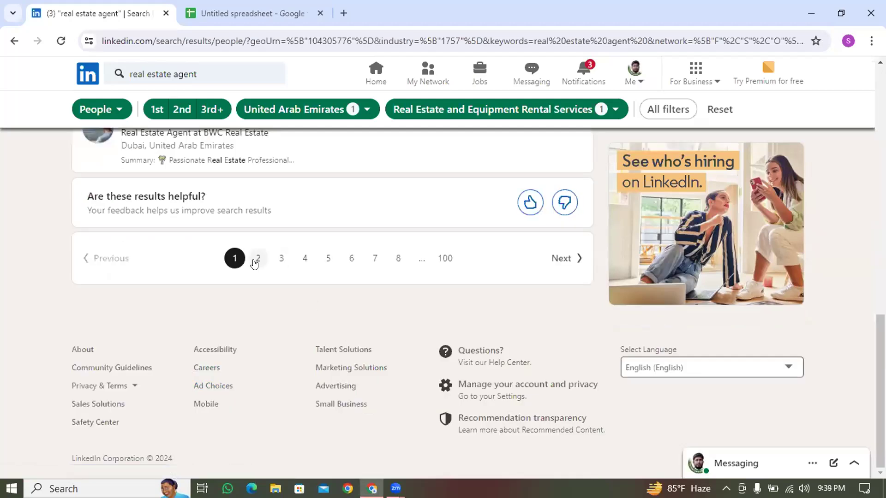
Step: Move to page 2 of the roughly 3,700 Dubai real estate agent results and browse it
left_click(257, 259)
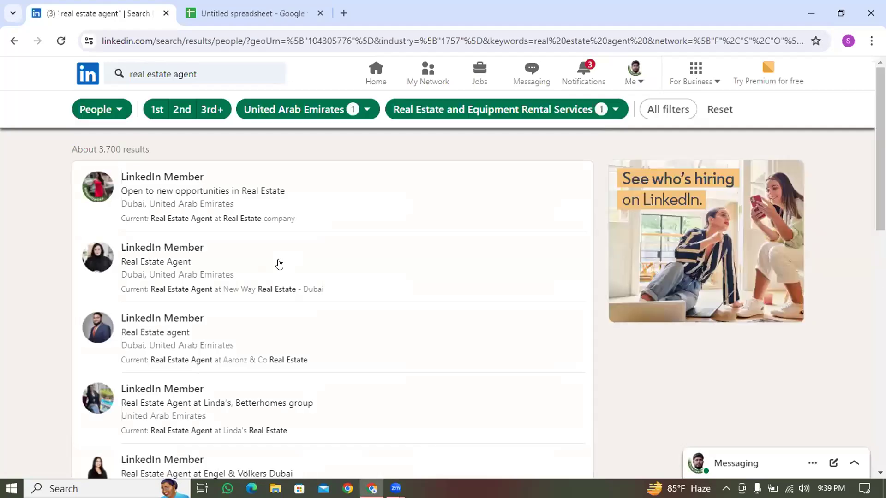
scroll(279, 264, "down", 14)
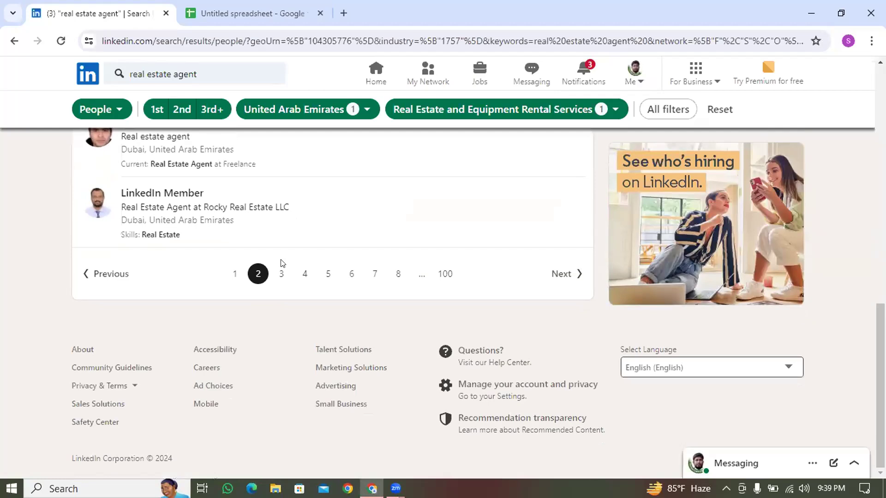
left_click(282, 270)
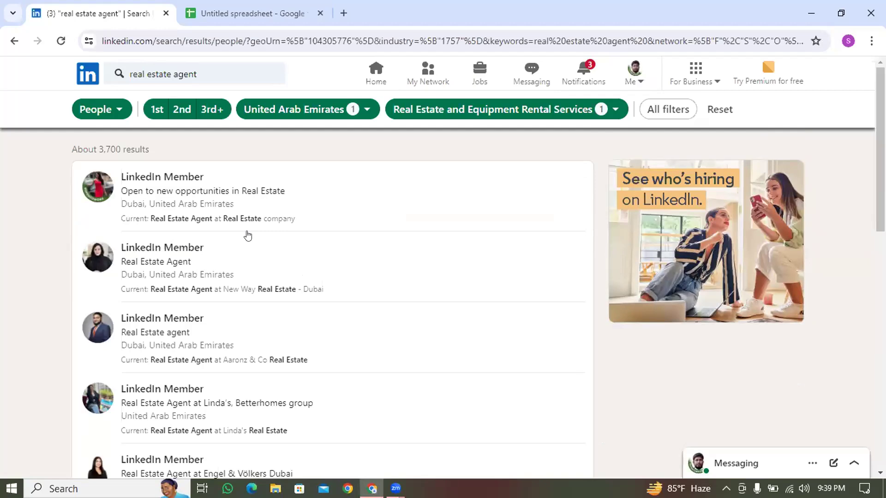
scroll(197, 236, "down", 12)
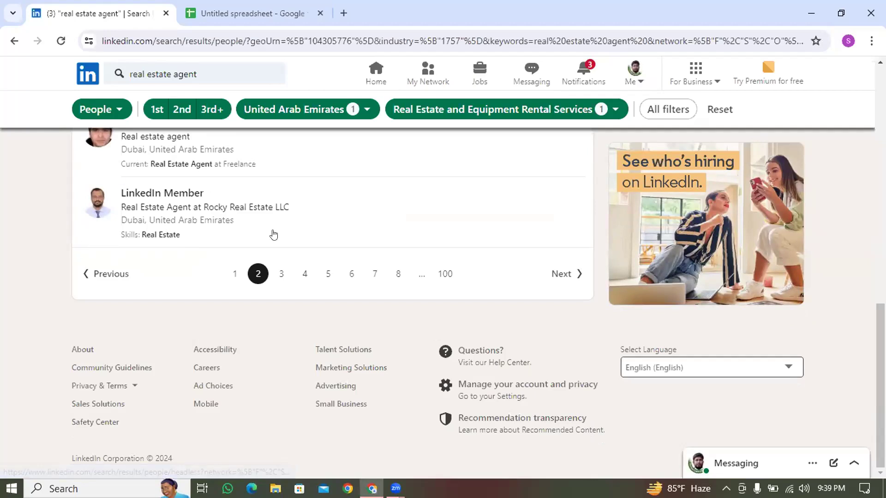
scroll(293, 185, "up", 15)
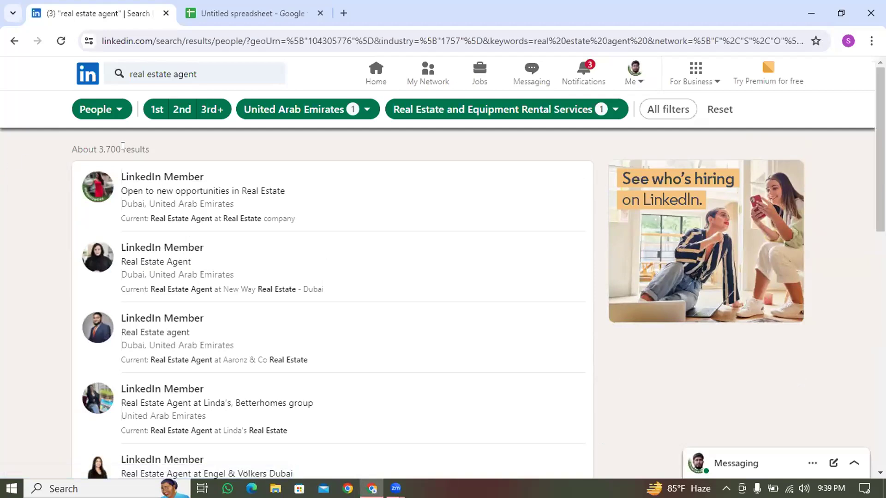
Step: Accept the pending invitation on My Network, dismiss the resulting chat window, and reload the page
left_click(428, 70)
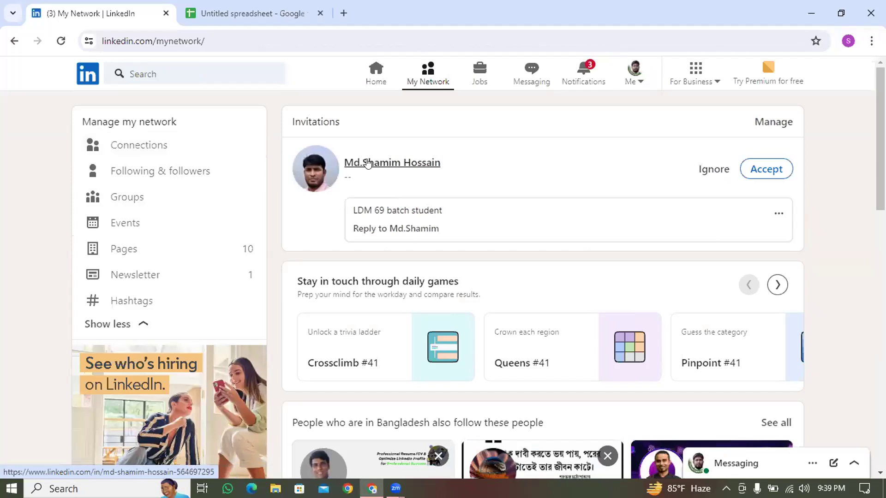
left_click(767, 168)
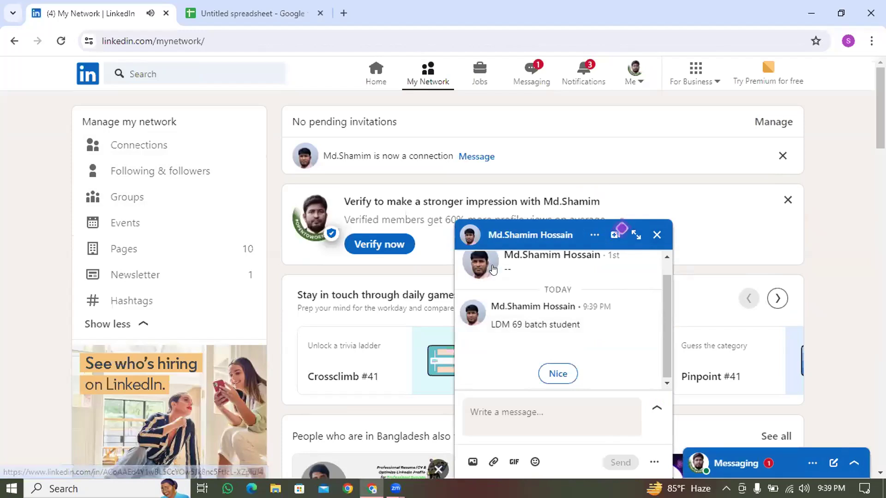
left_click(576, 238)
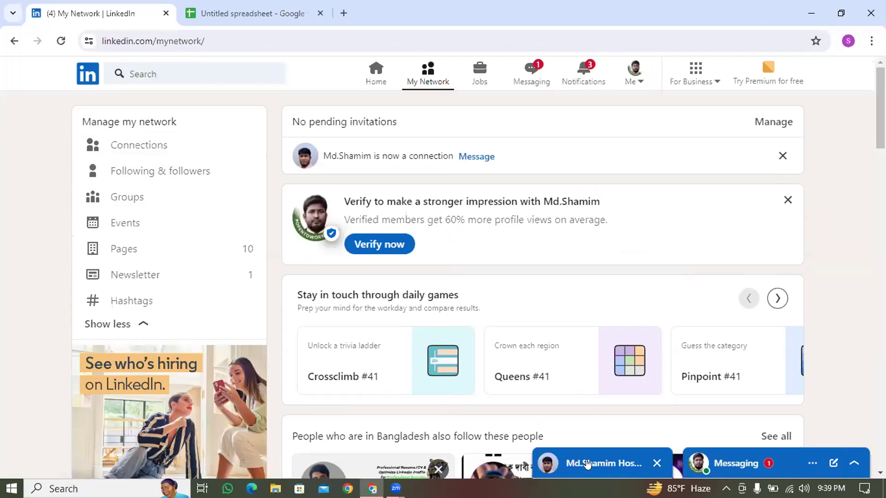
left_click(587, 463)
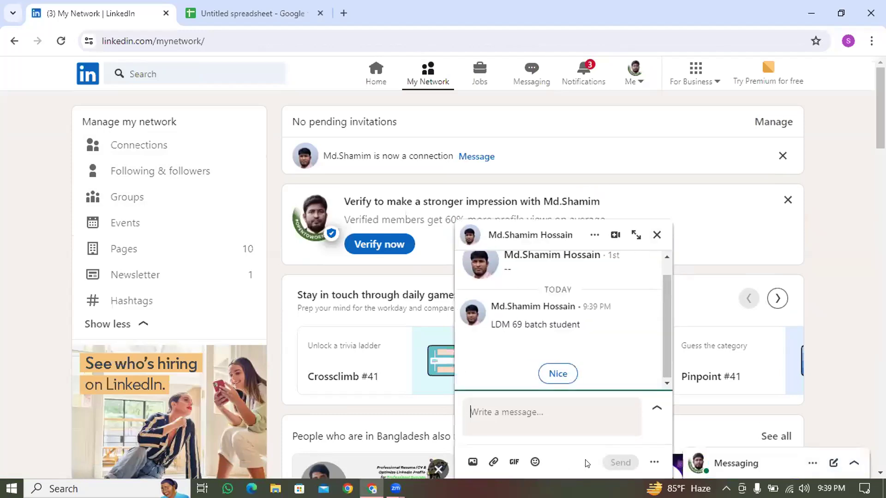
left_click(657, 235)
left_click(61, 40)
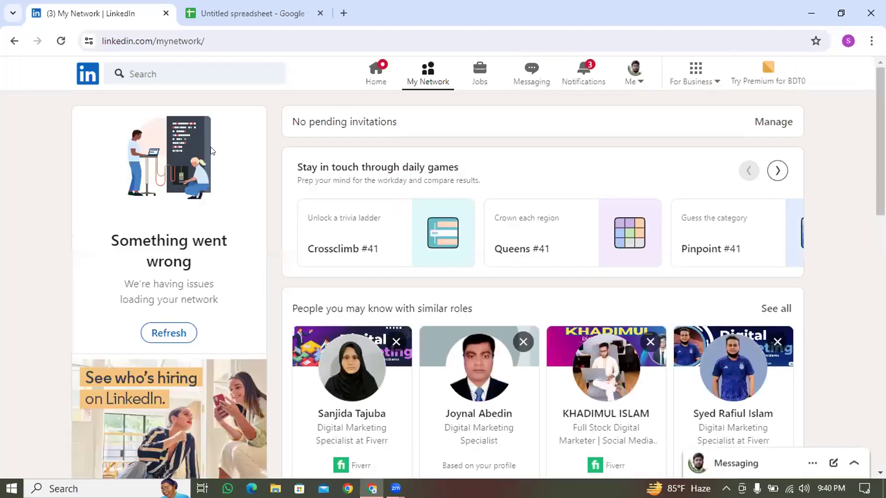
Step: Retry the failed network summary panel, then return to the LinkedIn home feed
left_click(173, 338)
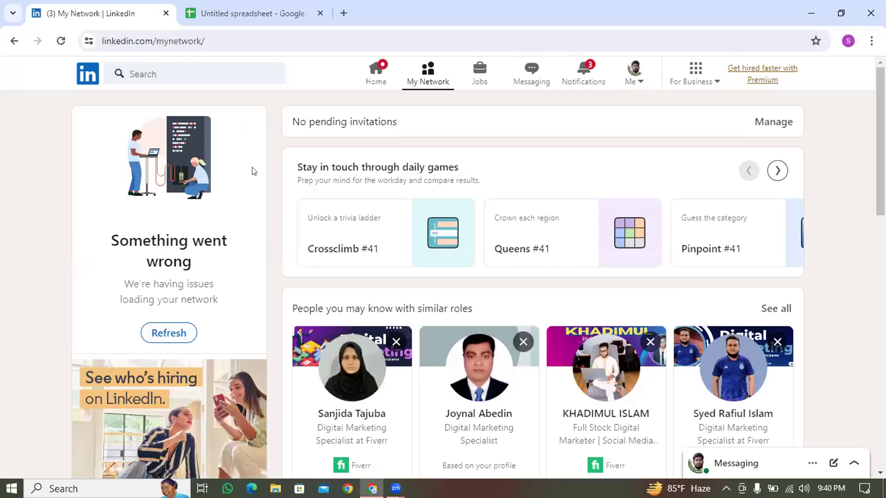
left_click(376, 69)
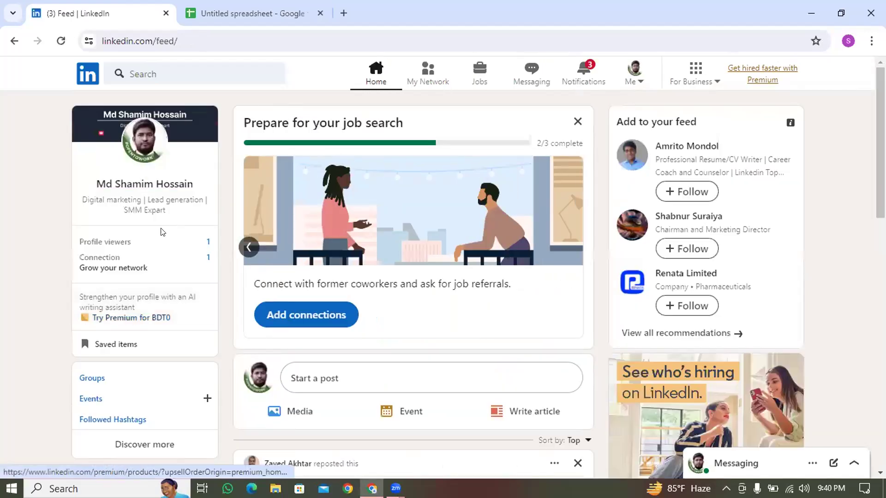
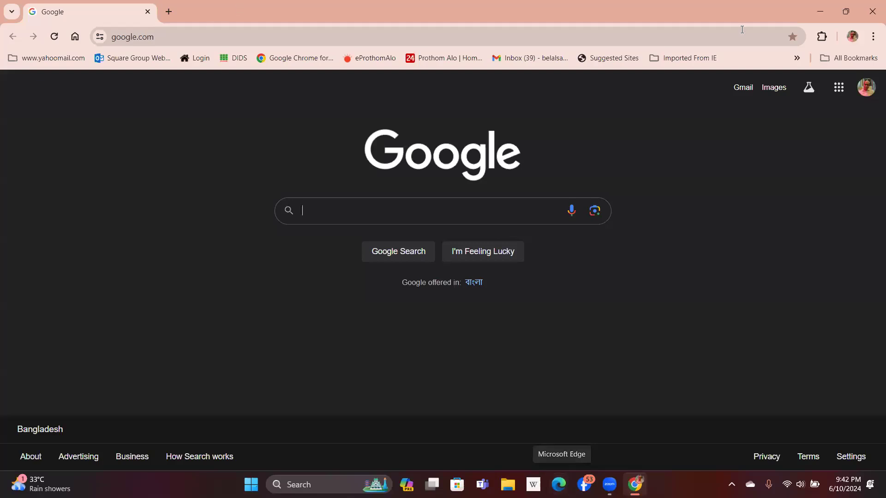
Step: Load linkedin.com in Chrome, then open a new blank tab beside it
left_click(823, 36)
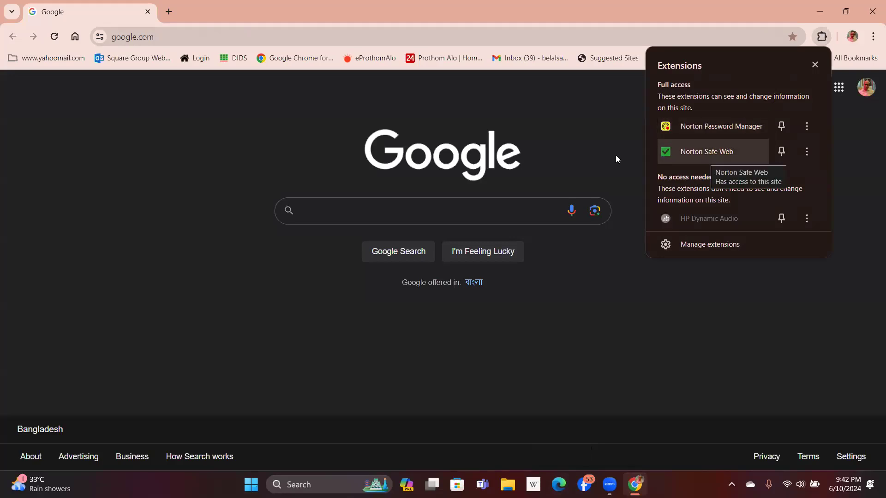
left_click(527, 12)
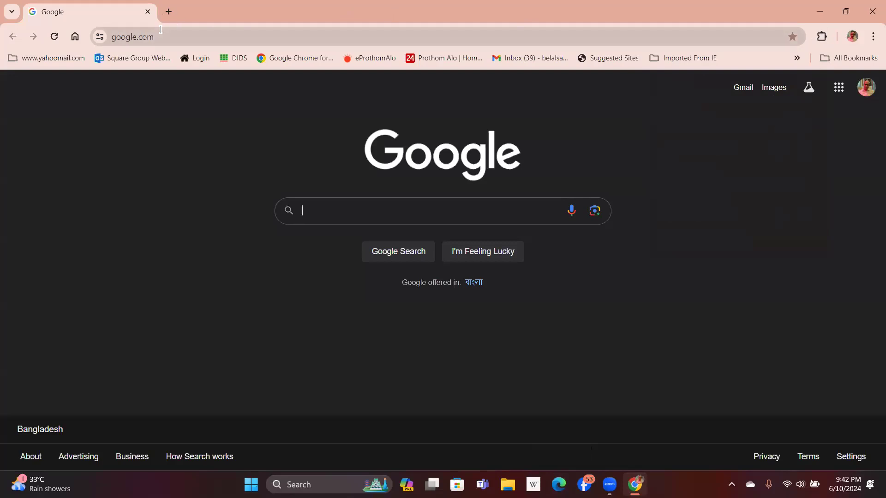
left_click(184, 39)
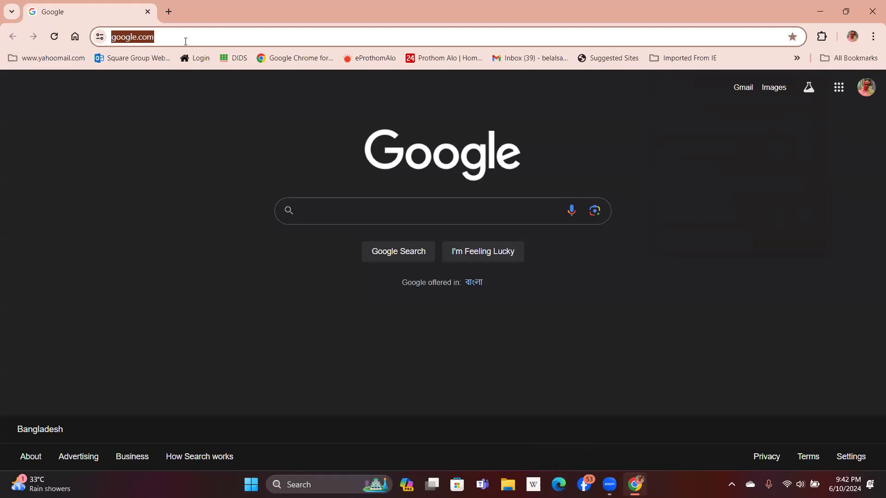
type("linkedin")
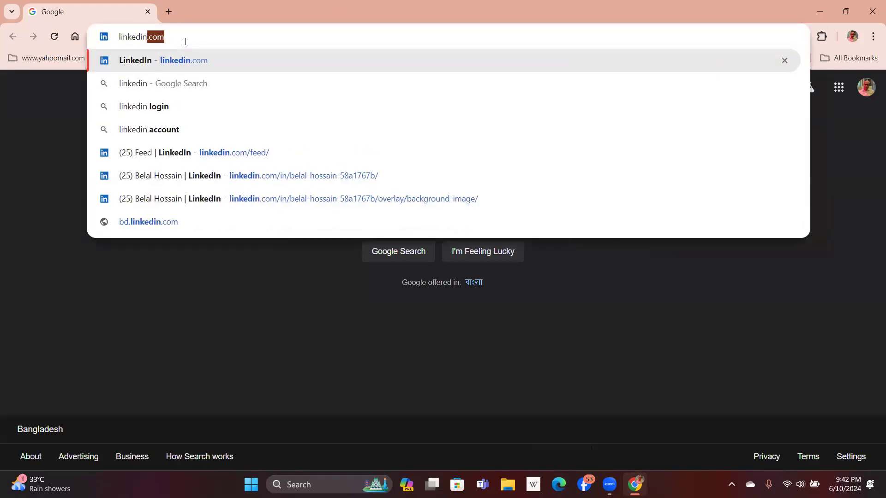
type(".com/feed/")
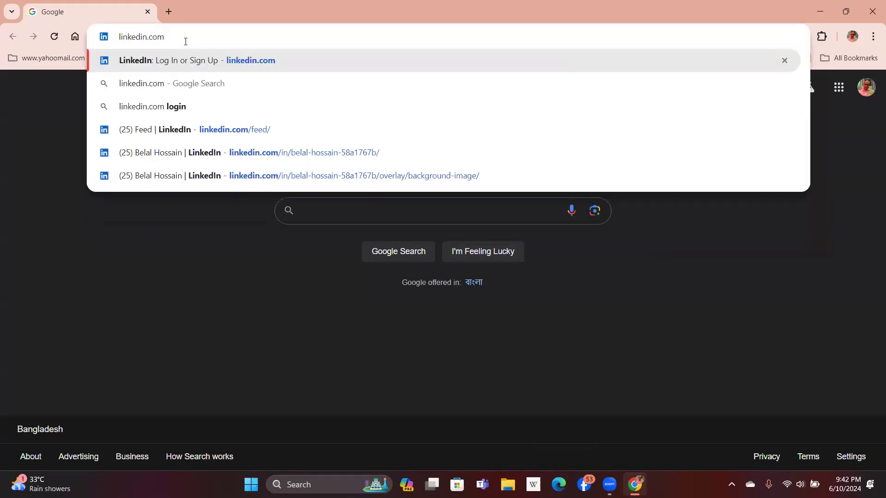
key("Return")
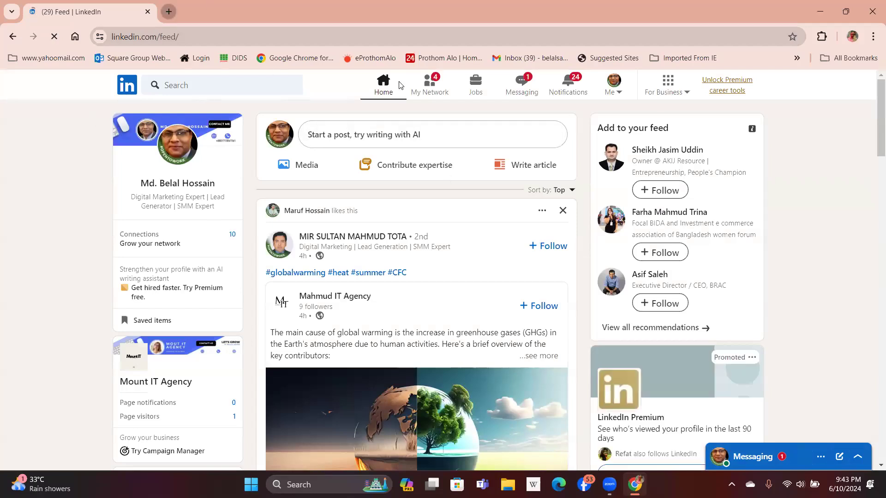
key("ctrl+t")
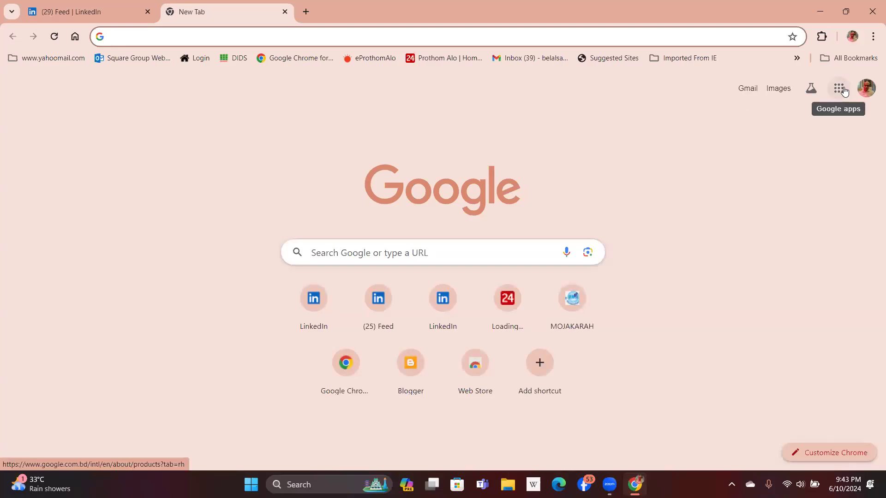
Step: Launch Google Sheets from the Google apps grid and create a blank spreadsheet
left_click(839, 89)
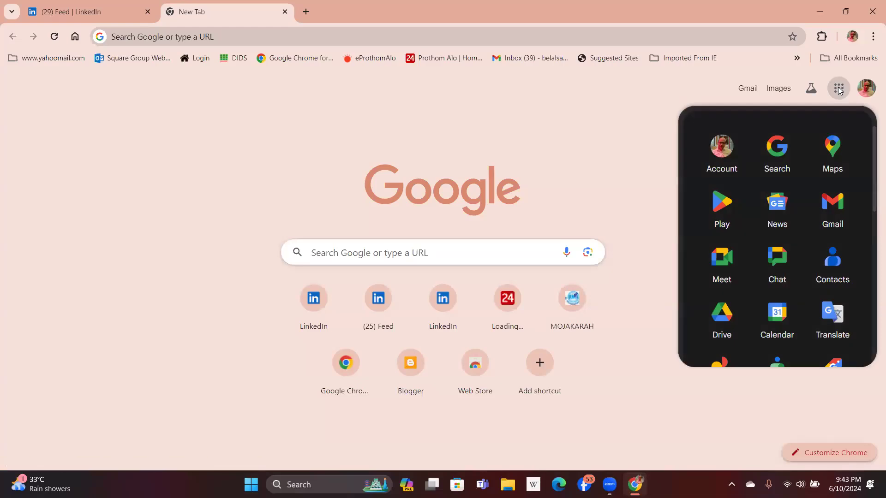
scroll(777, 230, "down", 2)
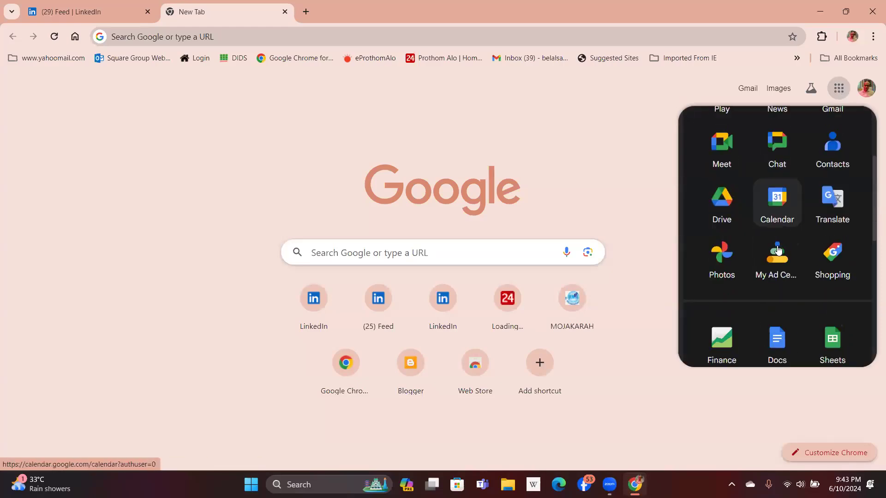
left_click(834, 347)
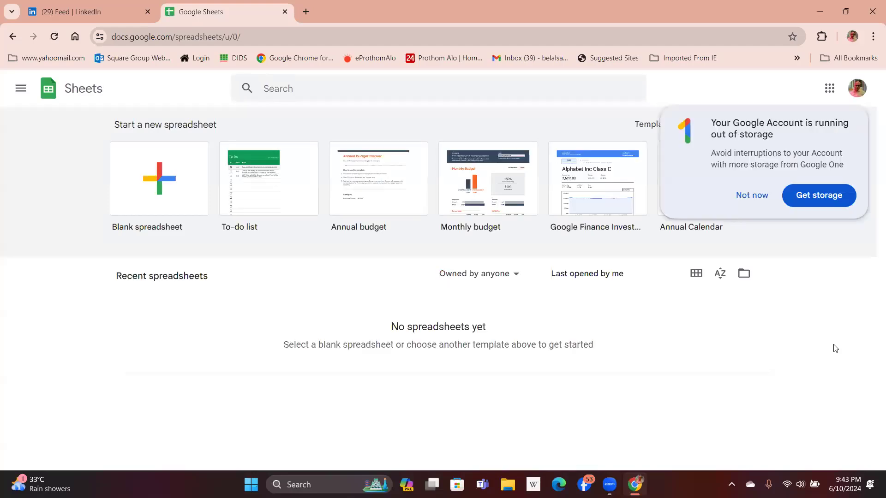
left_click(160, 183)
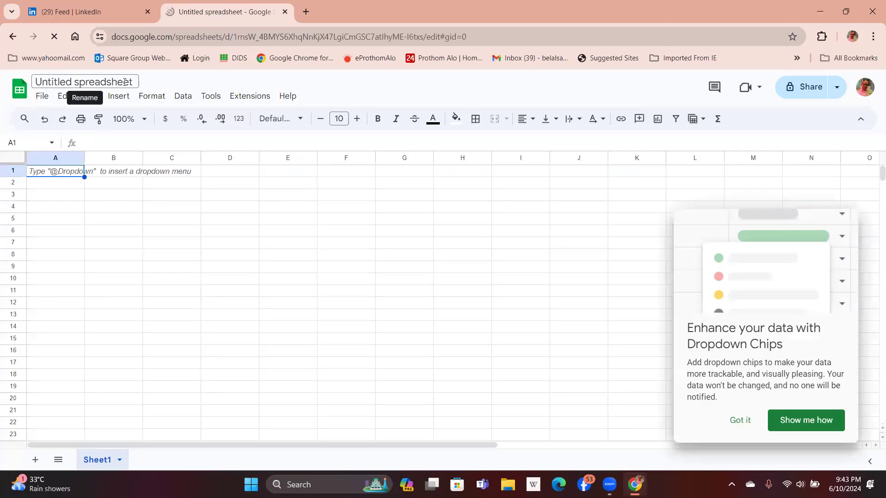
Step: Dismiss the dropdown chips tip and title the spreadsheet 'Linkedin Real Estate Leads'
left_click(736, 423)
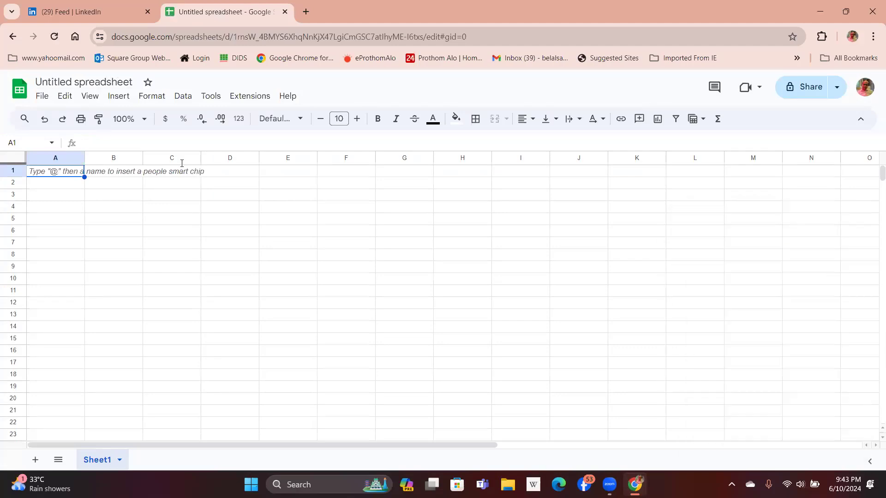
left_click(136, 82)
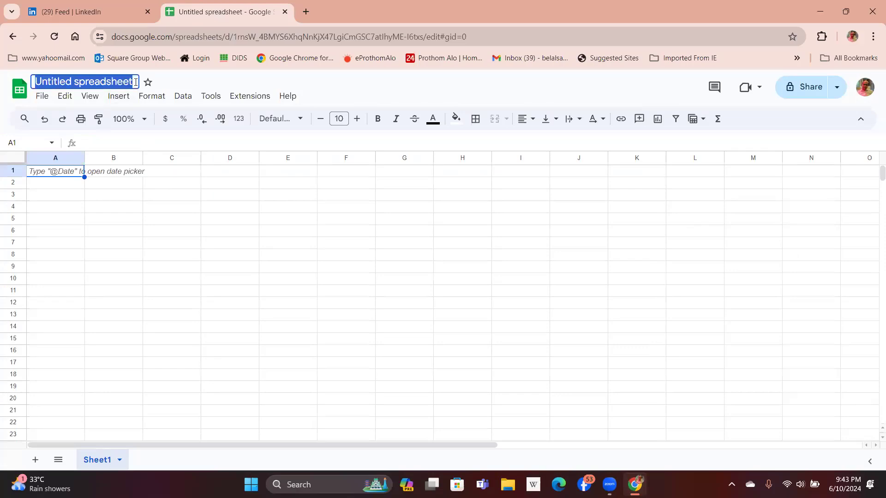
type("R")
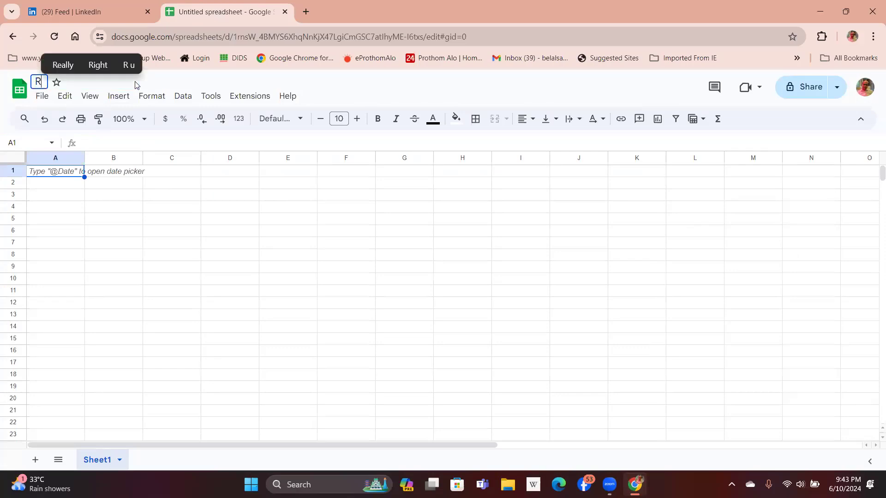
type("E")
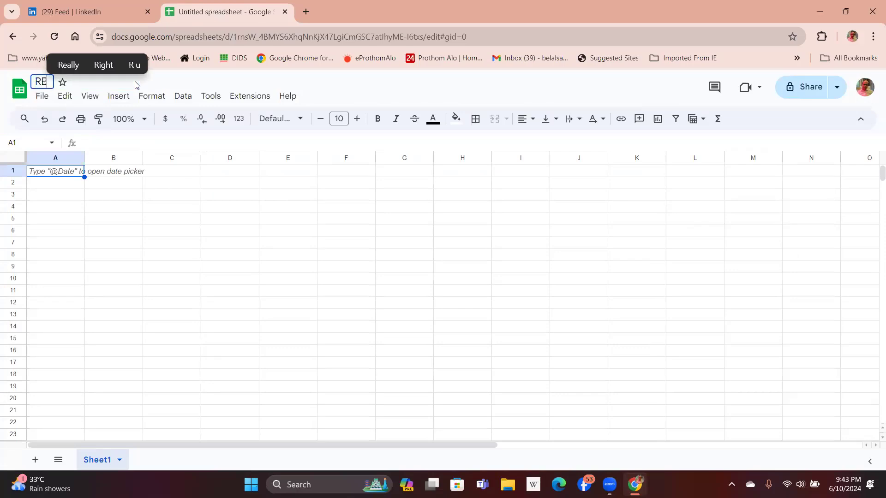
type("al=")
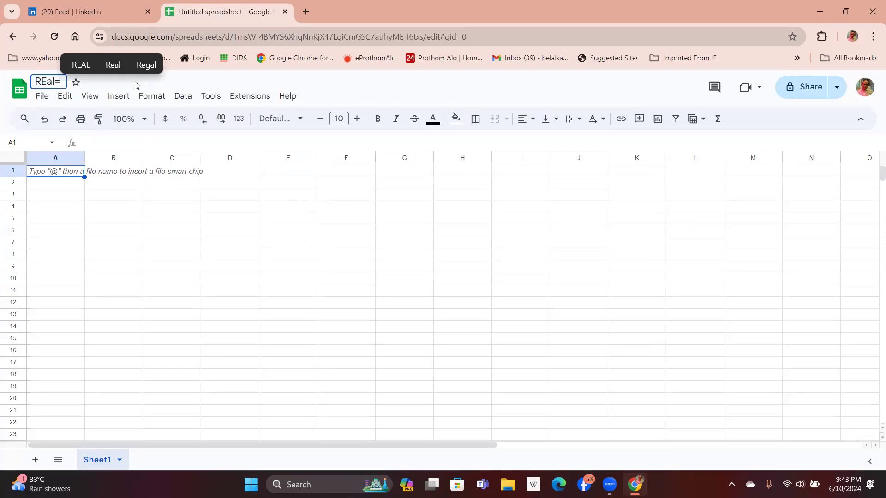
key("BackSpace")
key("BackSpace")
key("BackSpace")
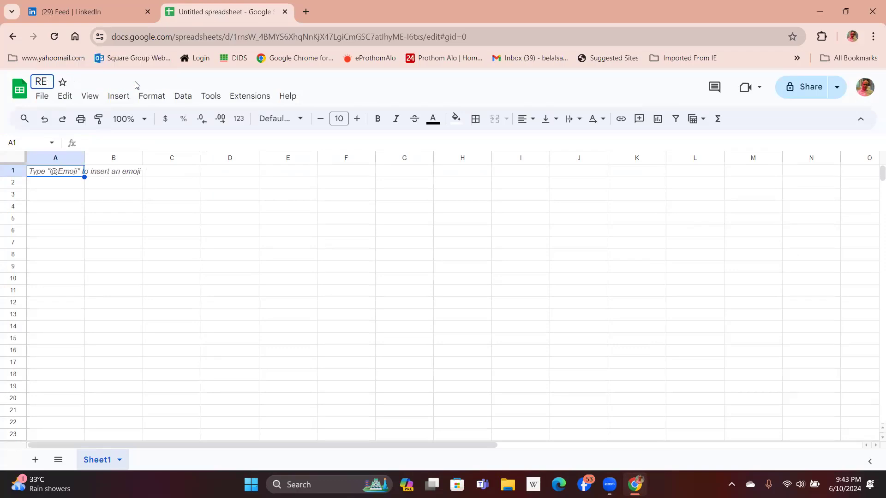
key("BackSpace")
key("BackSpace")
type("Linkedi")
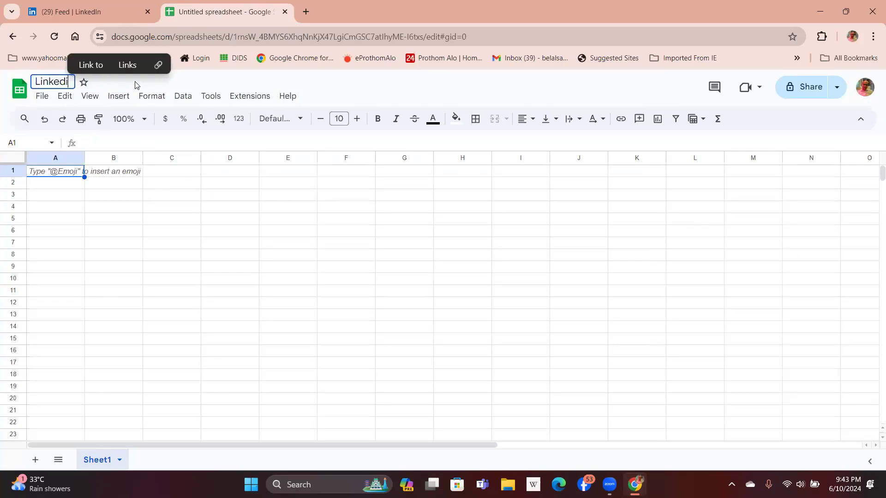
type("n Real Estate ")
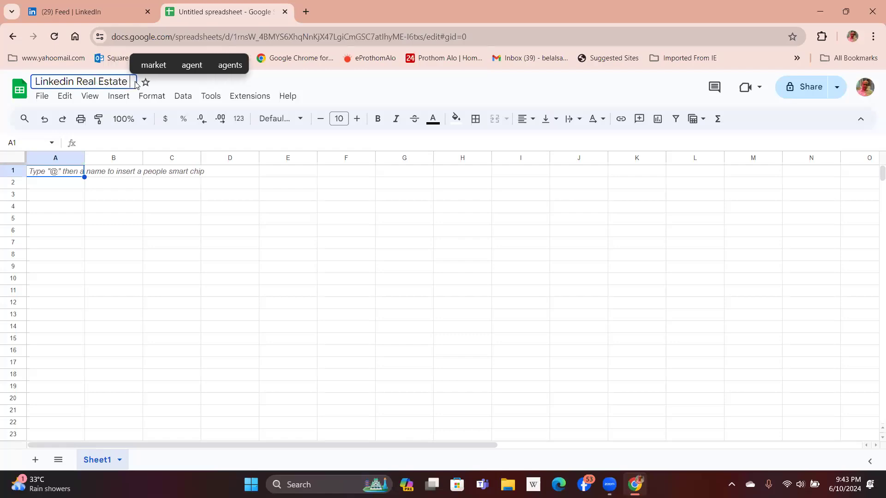
type("Leads")
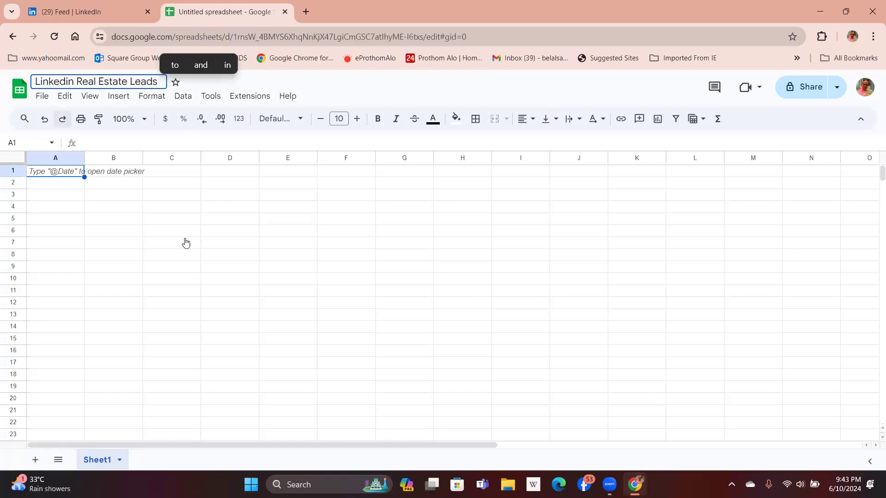
key("Return")
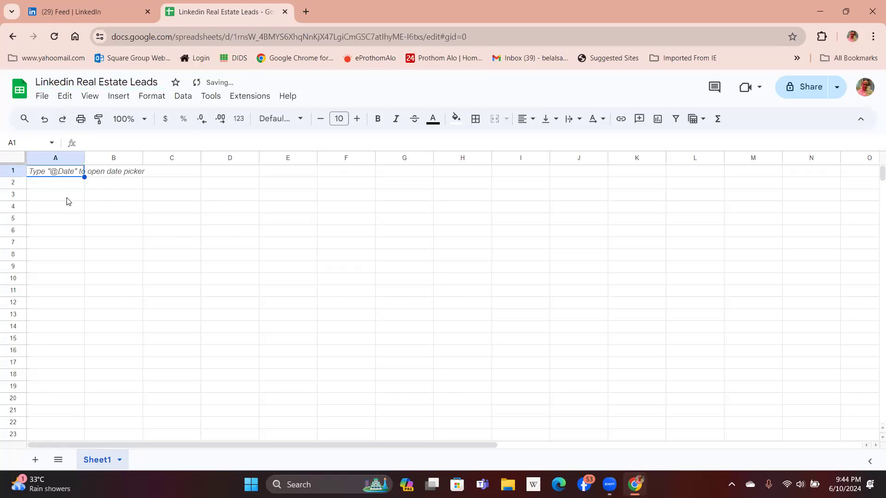
Step: Enter the headers Name, Job Title and COmpany Name in cells A1–C1
double_click(58, 175)
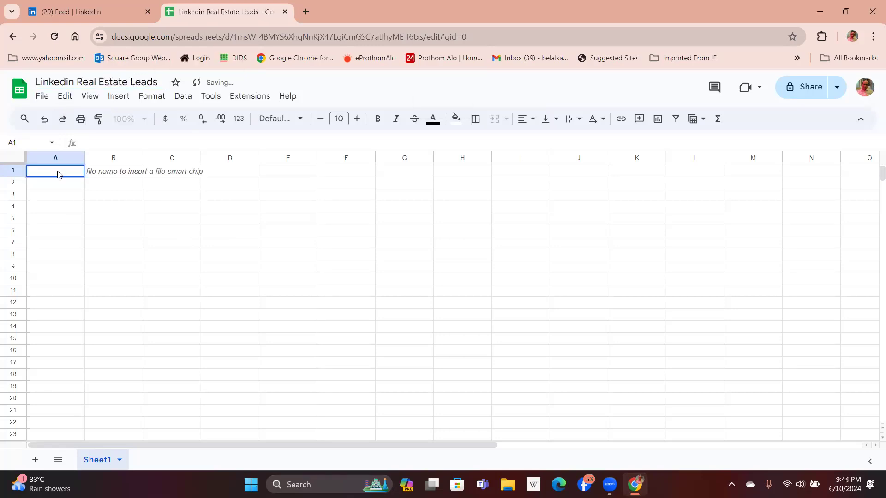
type("Name")
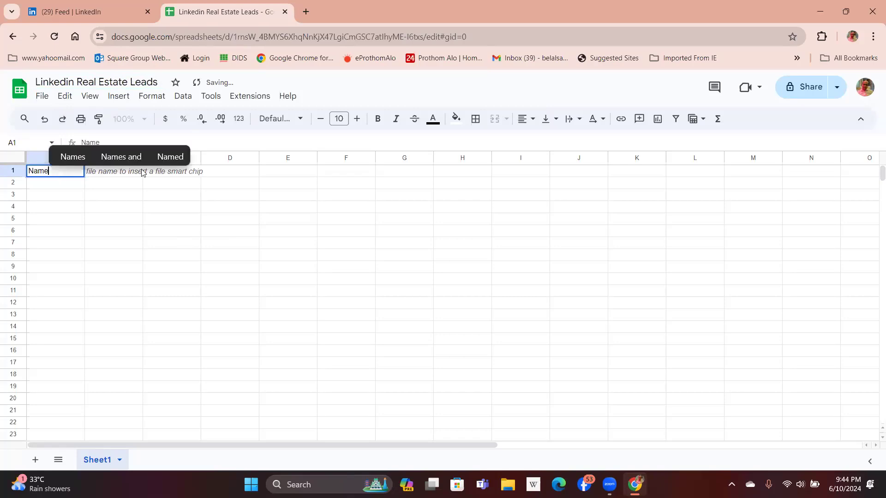
left_click(142, 173)
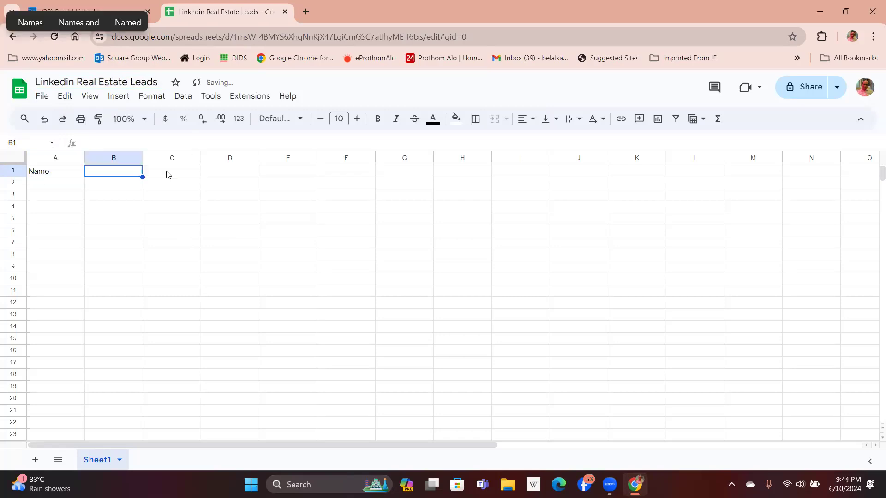
type("Job T")
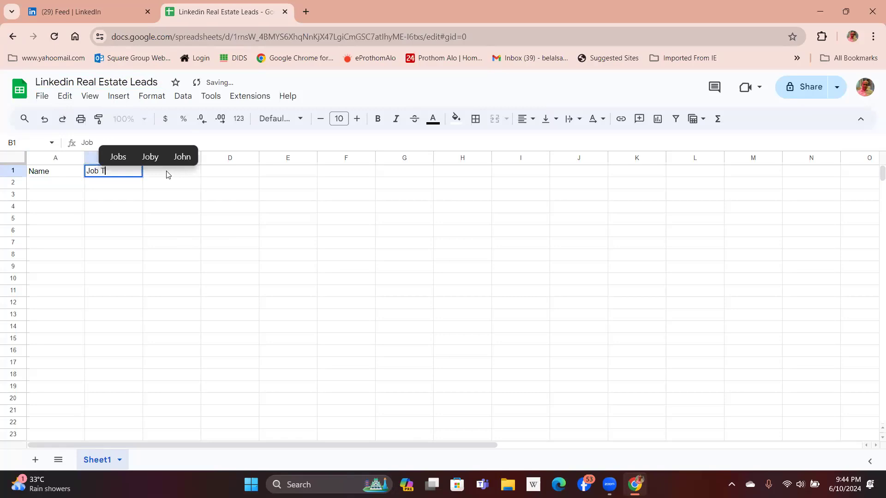
type("itle")
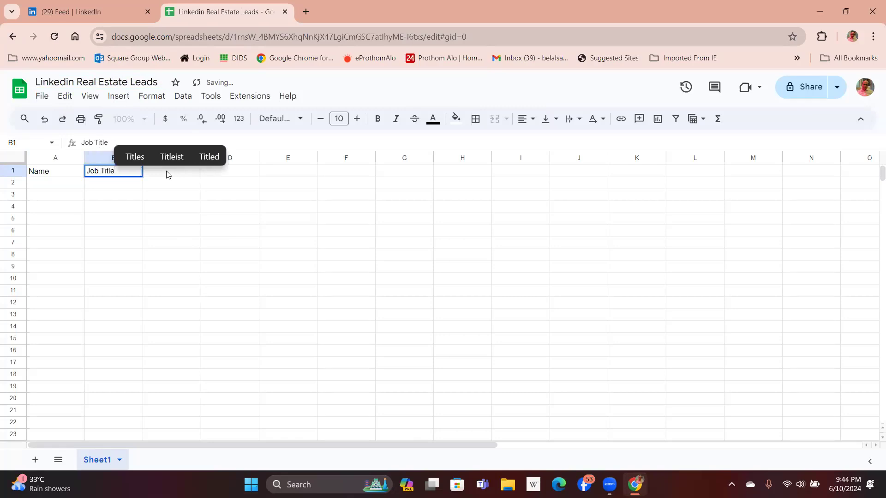
left_click(167, 174)
type("COmpany")
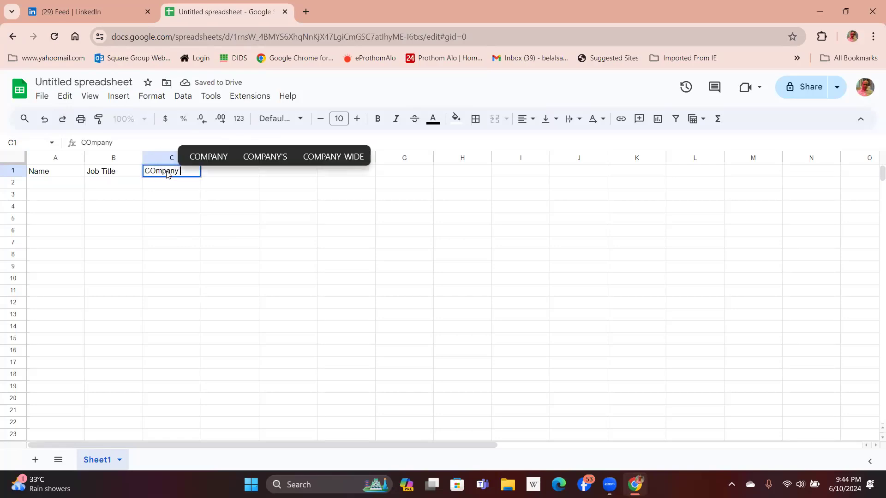
type(" Name")
key("Tab")
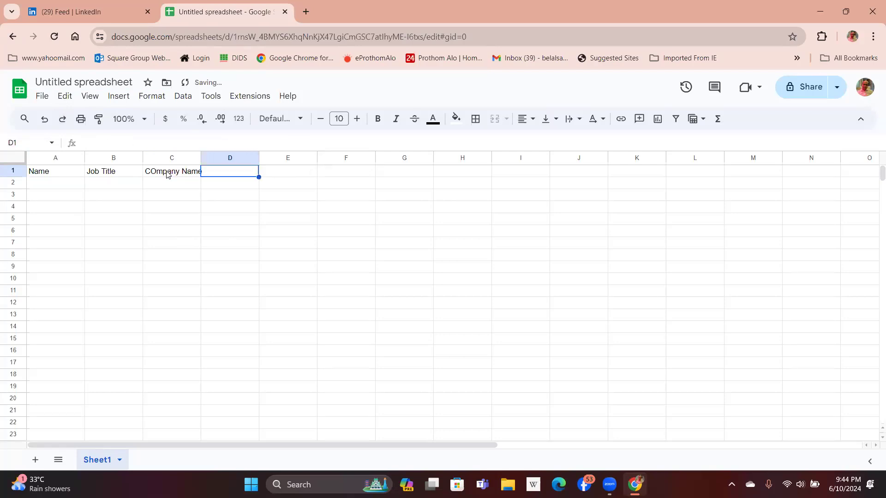
Step: Add the headers Company website, Email, Location and Linkedin URL in D1–G1
type("Com")
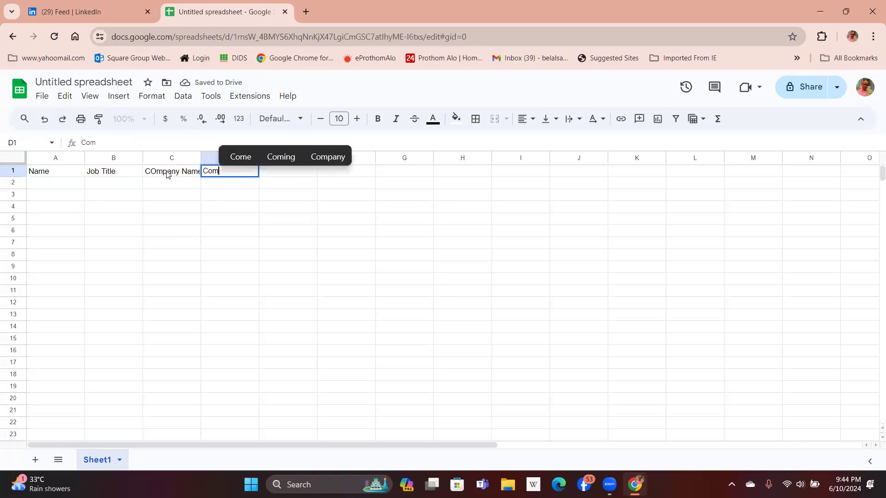
type("pany website")
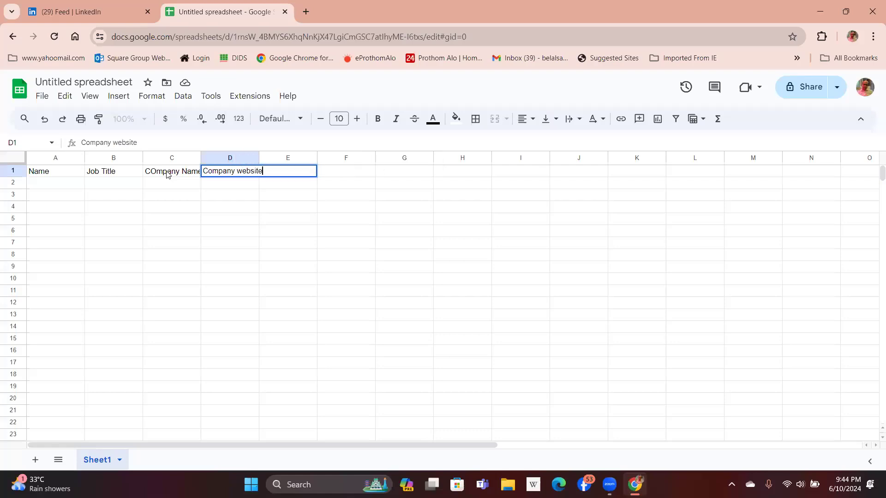
key("Tab")
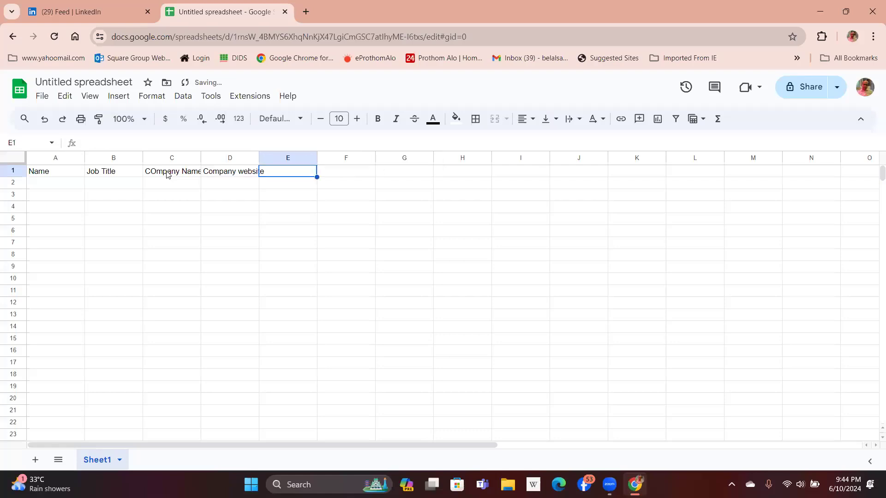
type("Email")
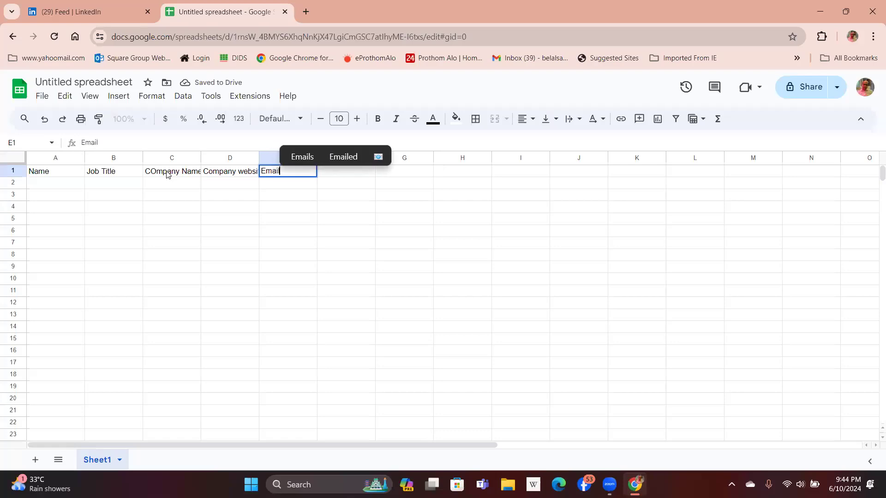
key("Tab")
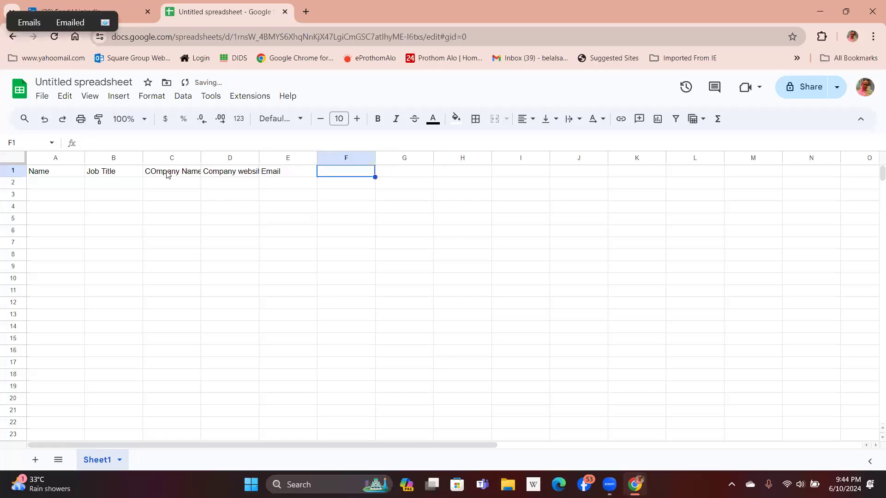
type("L")
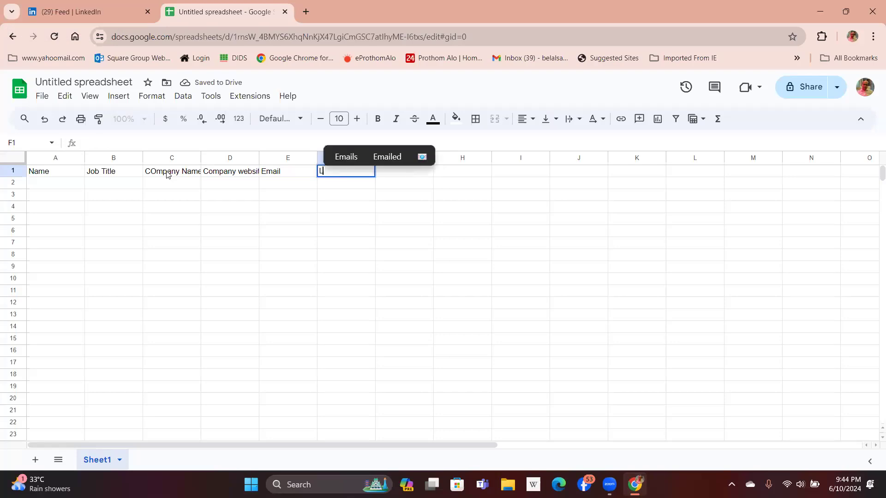
type("oca")
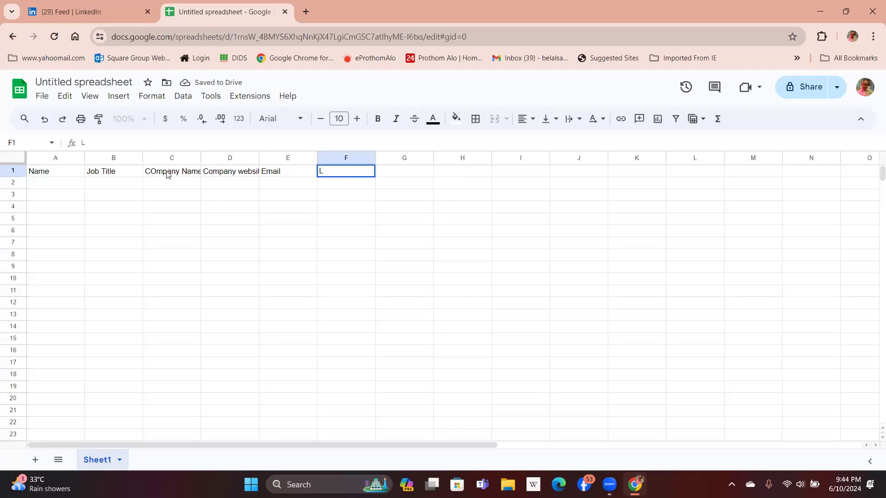
type("tion")
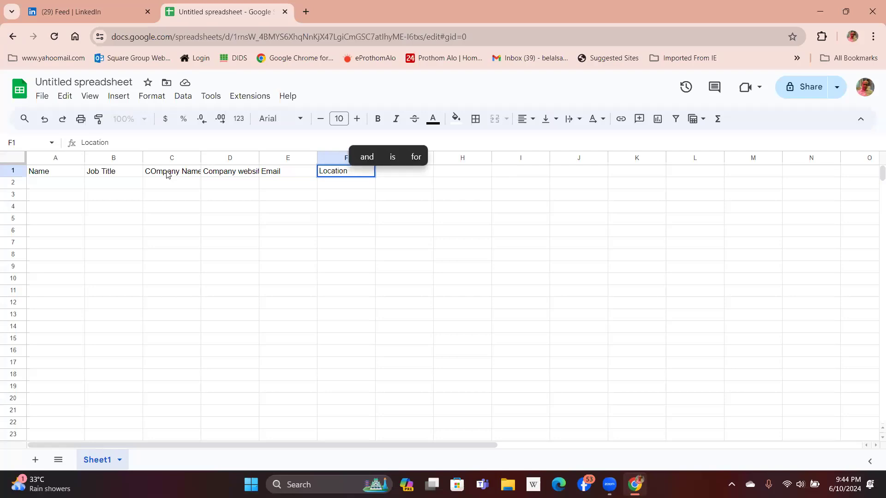
key("Tab")
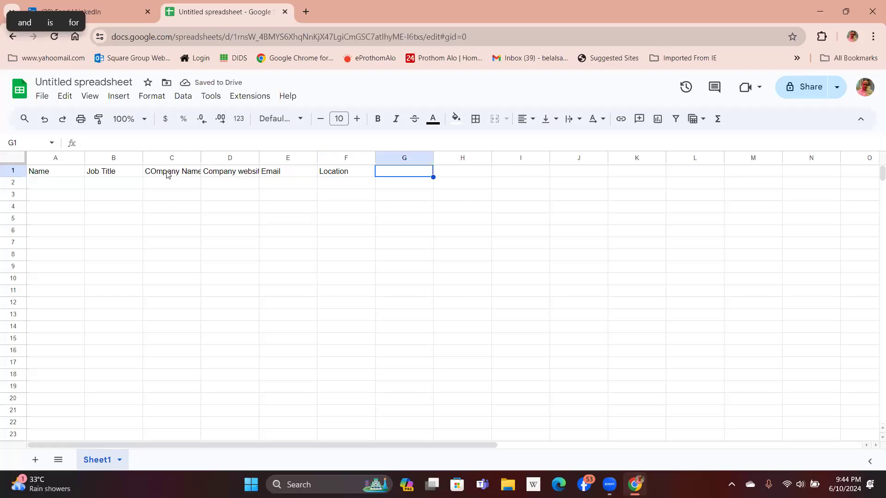
type("Linkedin")
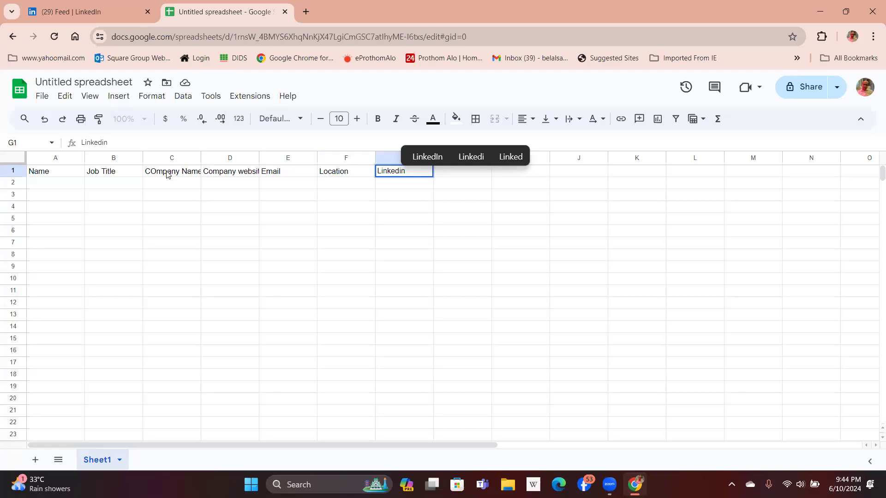
type(" URL")
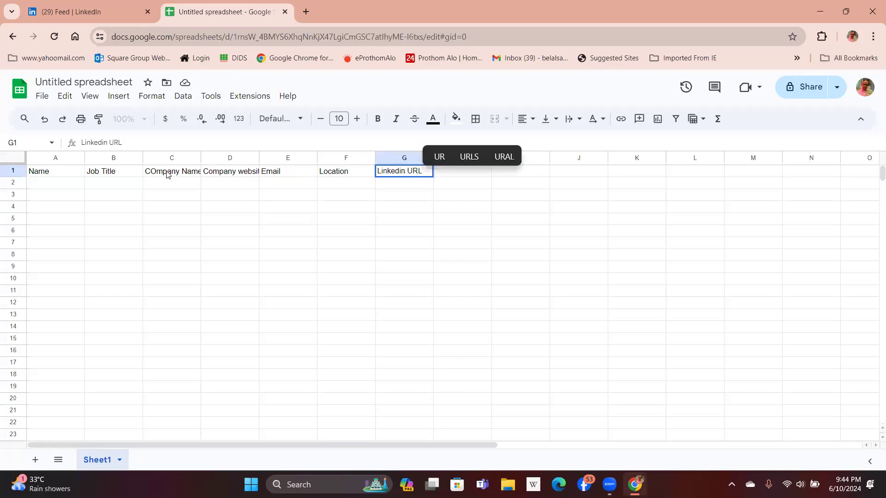
left_click(196, 236)
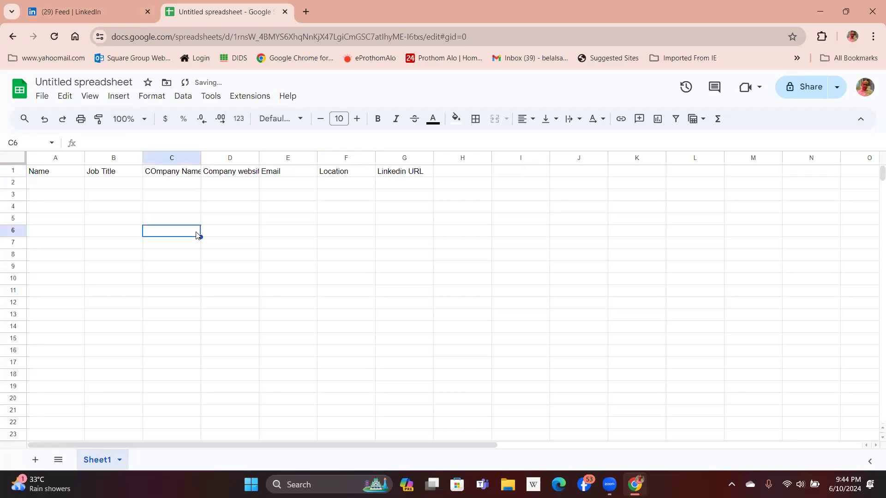
Step: Correct the C1 header from 'COmpany Name' to 'Company Name'
double_click(157, 171)
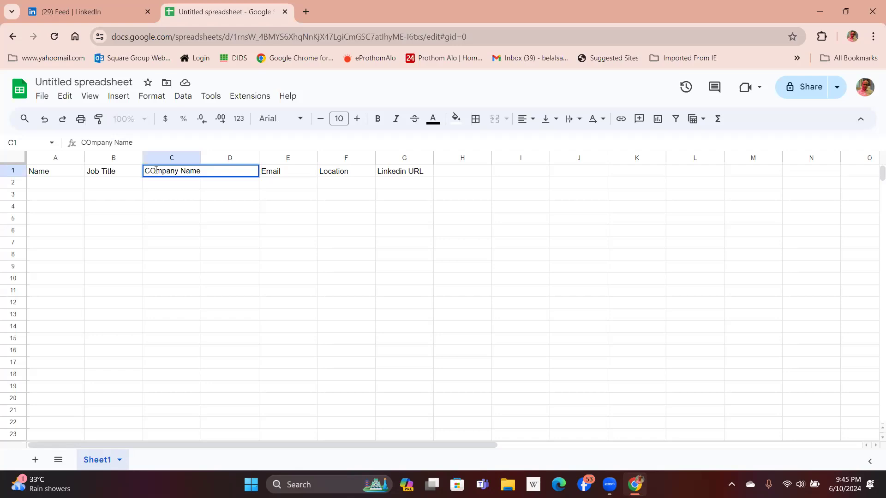
key("BackSpace")
type("o")
left_click(209, 243)
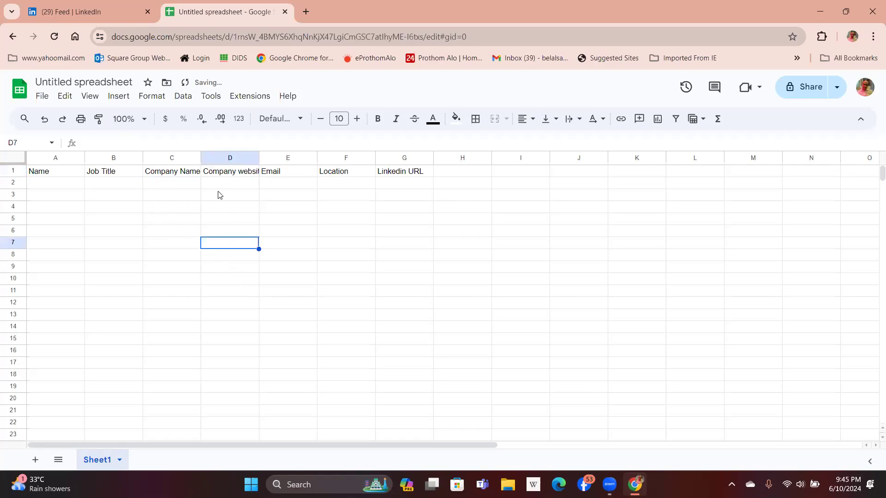
Step: Auto-fit columns D and C to the width of their headers
left_click_drag(258, 157, 259, 157)
double_click(259, 157)
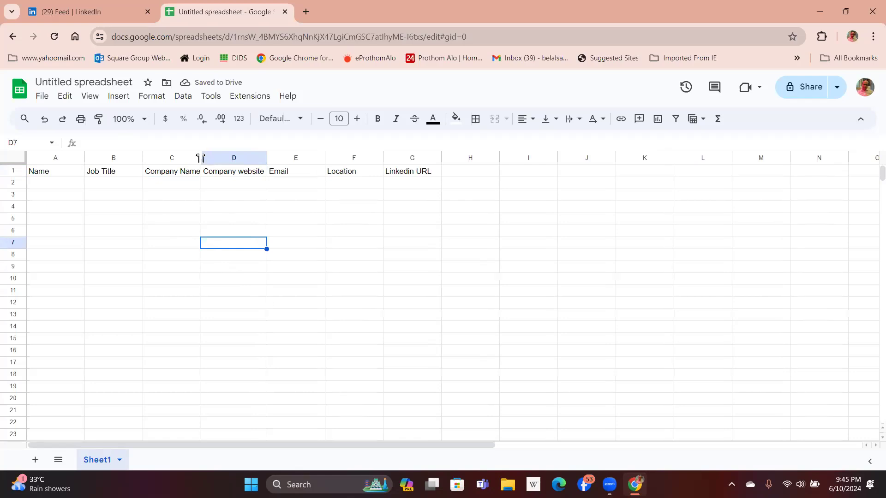
double_click(200, 157)
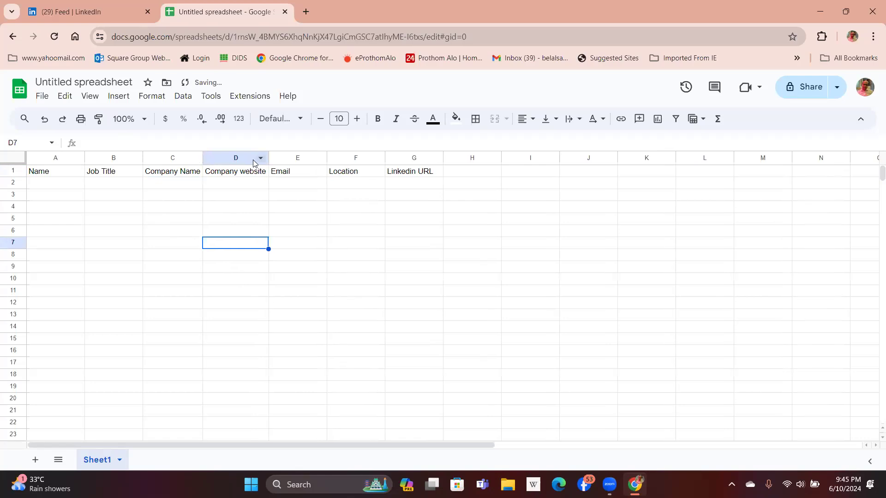
left_click(334, 294)
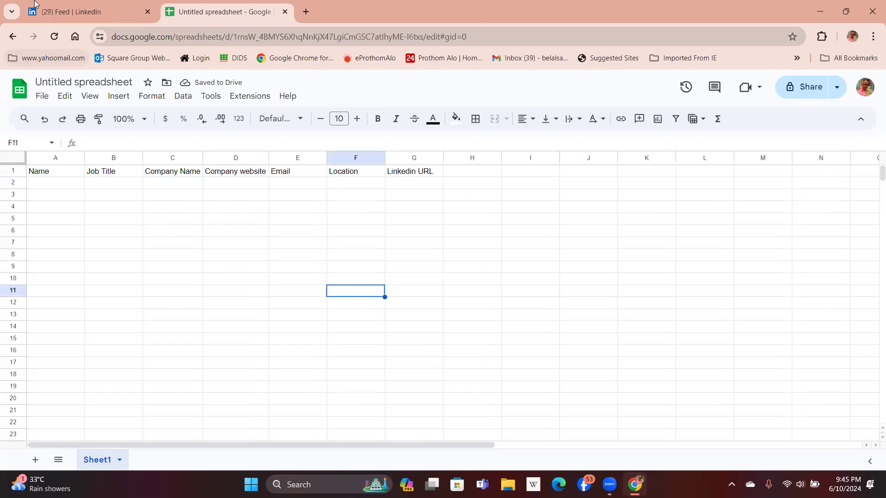
Step: On the LinkedIn tab, search for 'real estate agent' and filter results to People
mouse_move(55, 3)
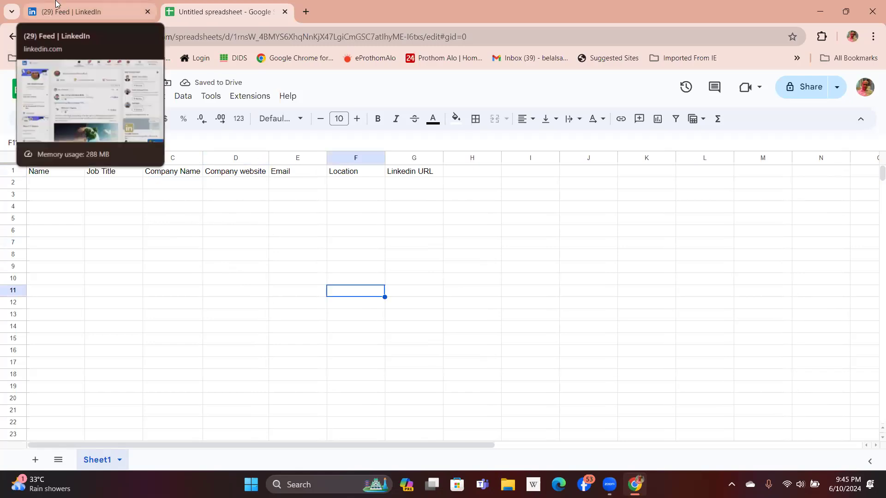
left_click(81, 12)
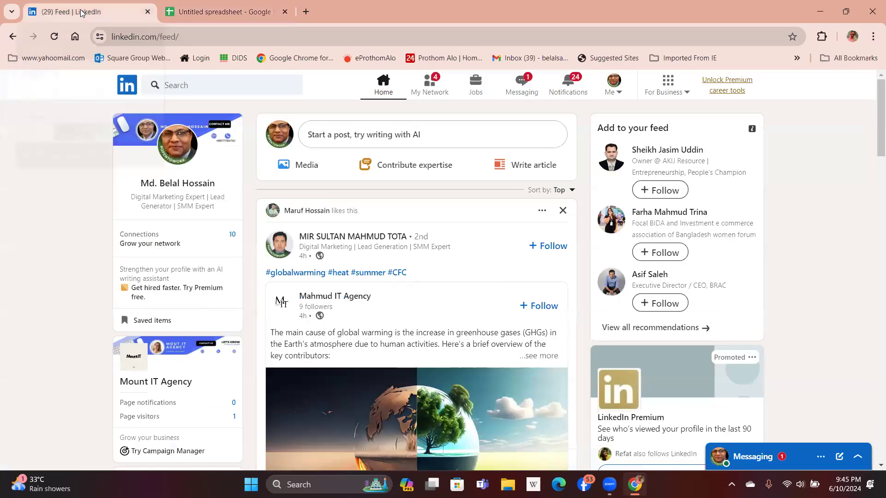
left_click(237, 83)
type("real")
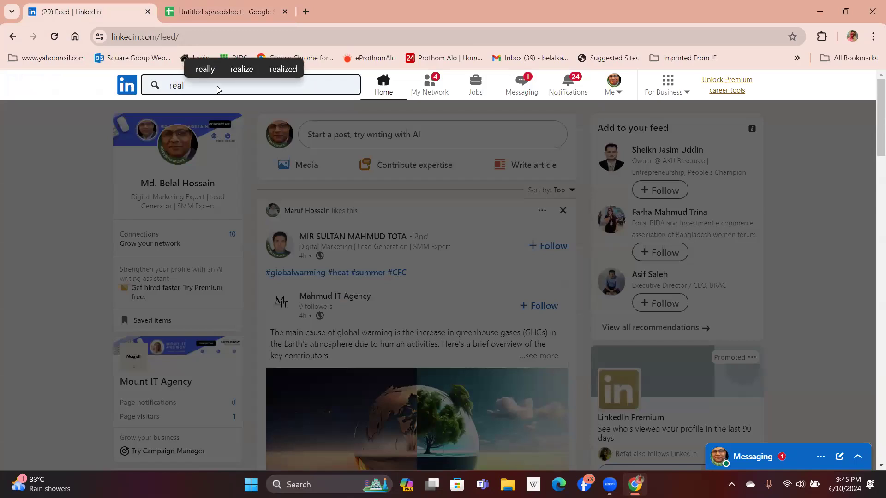
type(" estate ag")
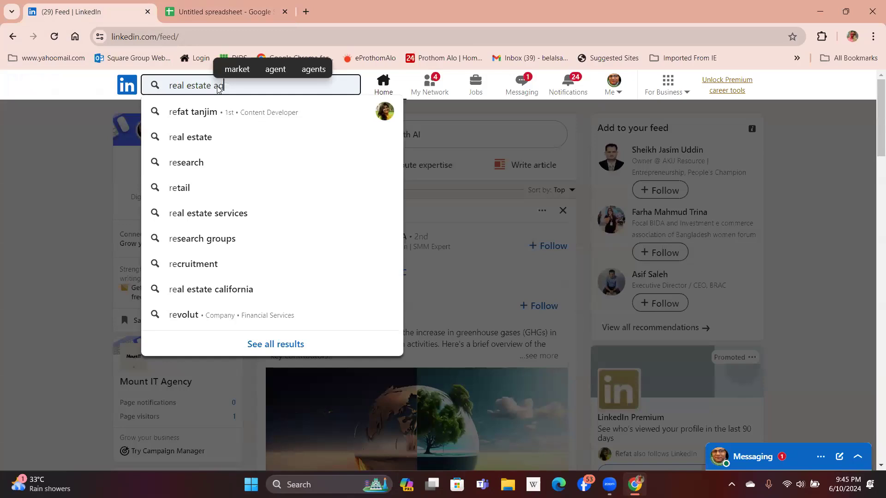
type("ent")
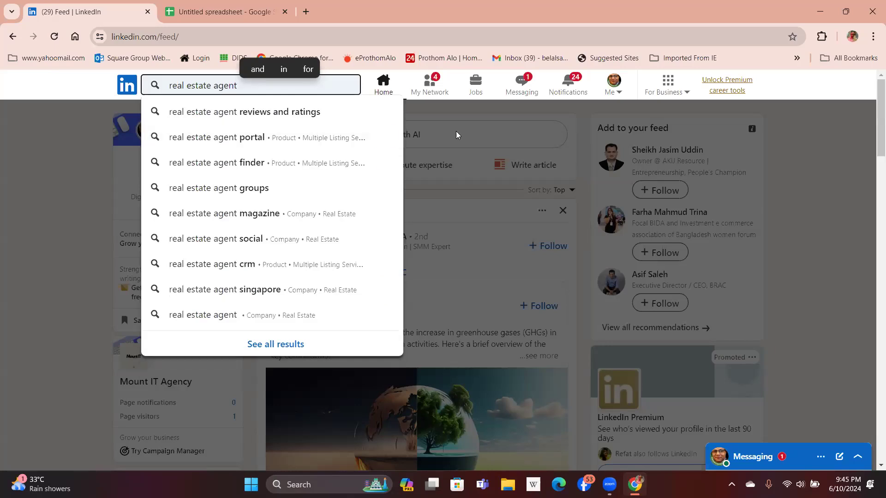
key("Return")
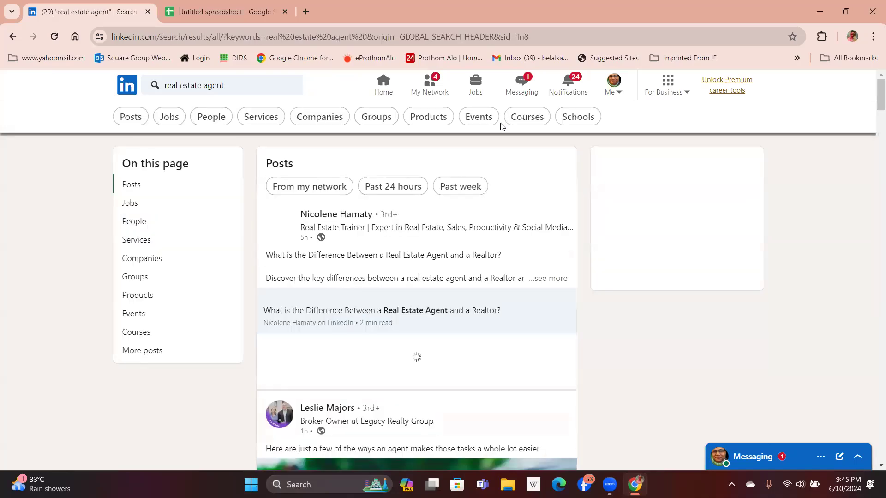
left_click(211, 121)
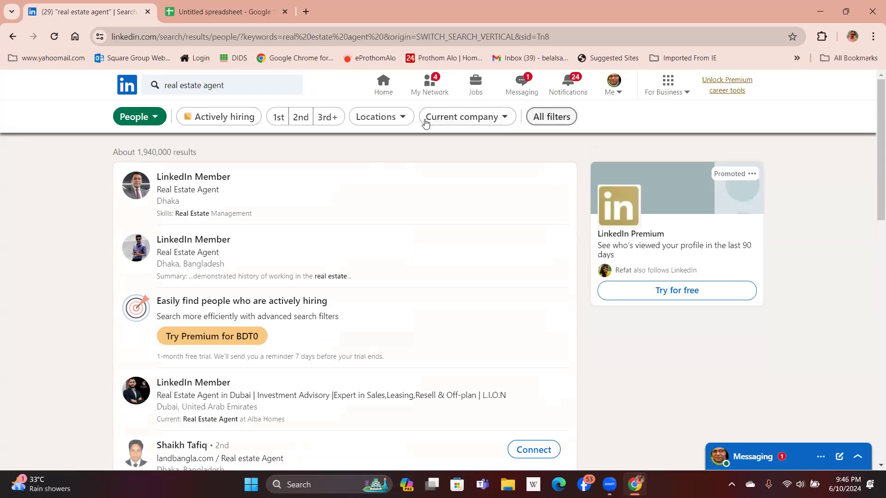
Step: In All filters, select the 1st, 2nd and 3rd+ connection options
left_click(536, 124)
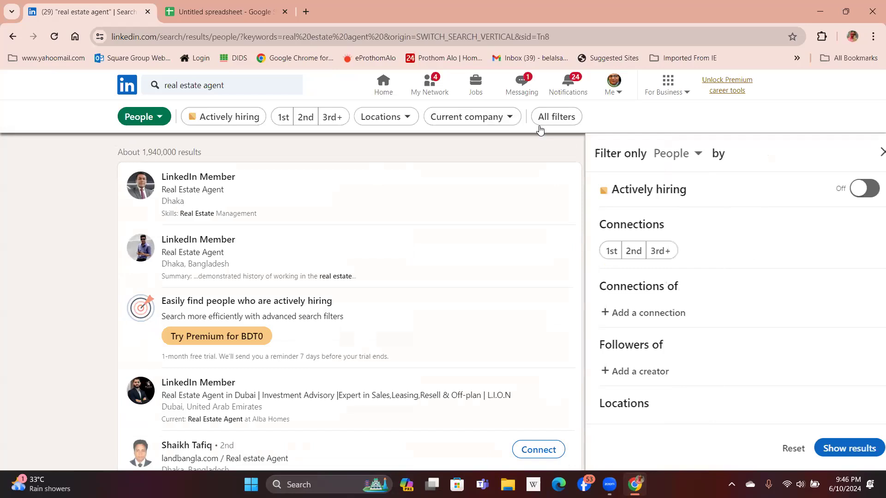
left_click(594, 251)
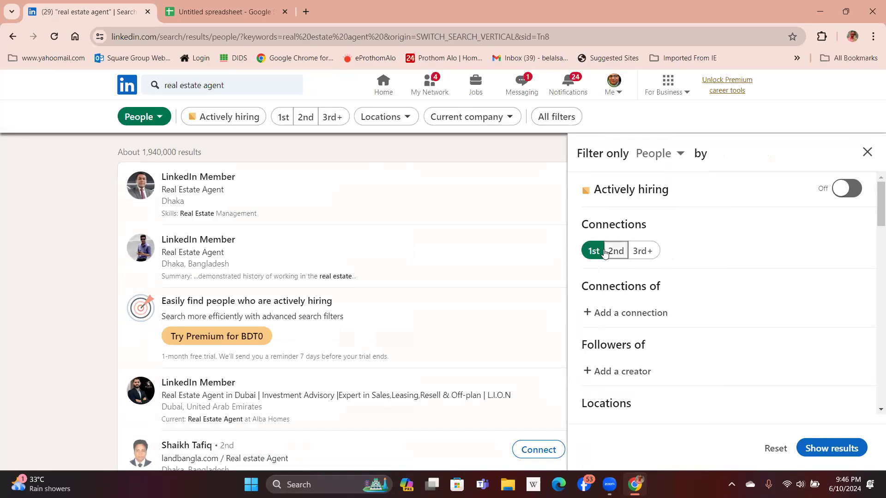
left_click(605, 251)
left_click(643, 252)
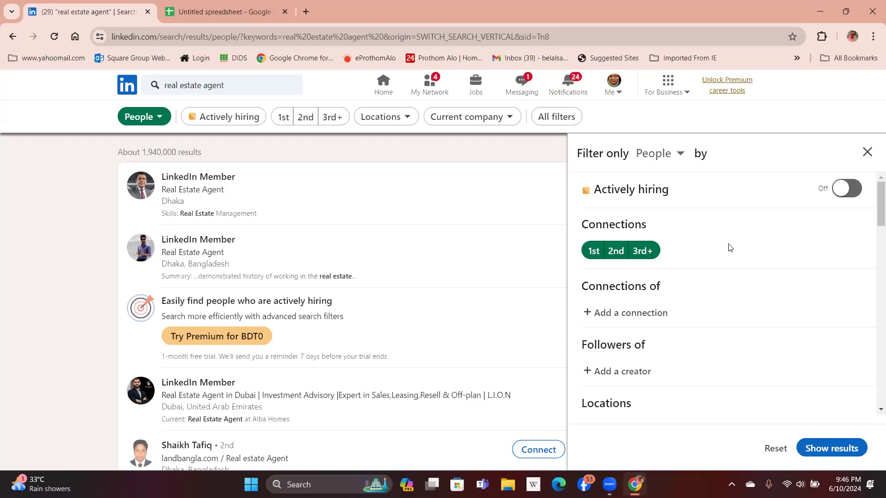
scroll(728, 248, "down", 2)
scroll(751, 256, "down", 2)
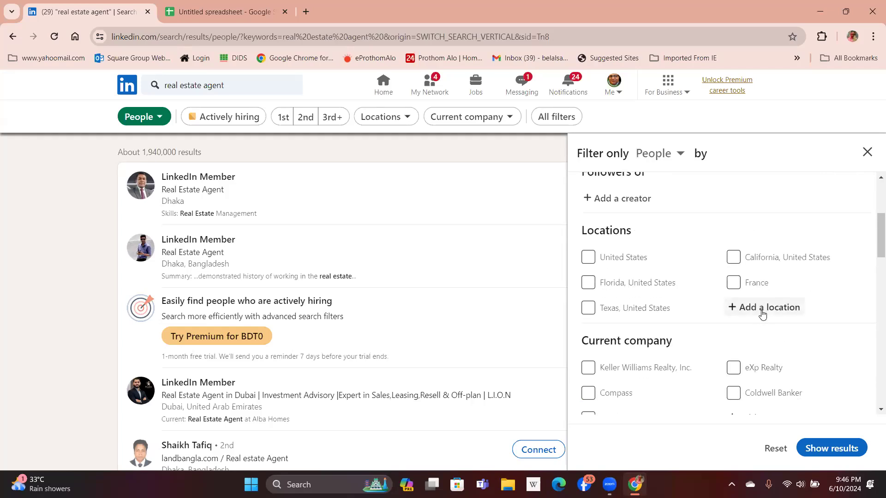
Step: Add United Arab Emirates as the location filter
left_click(762, 308)
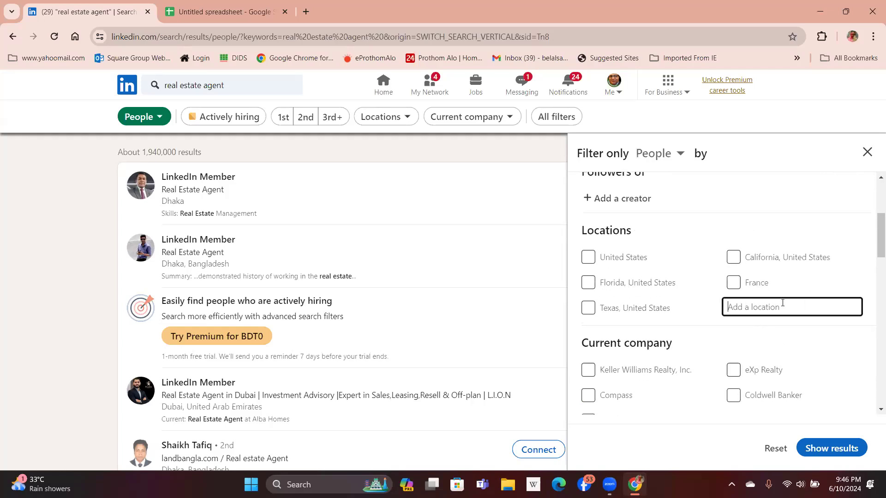
type("n===")
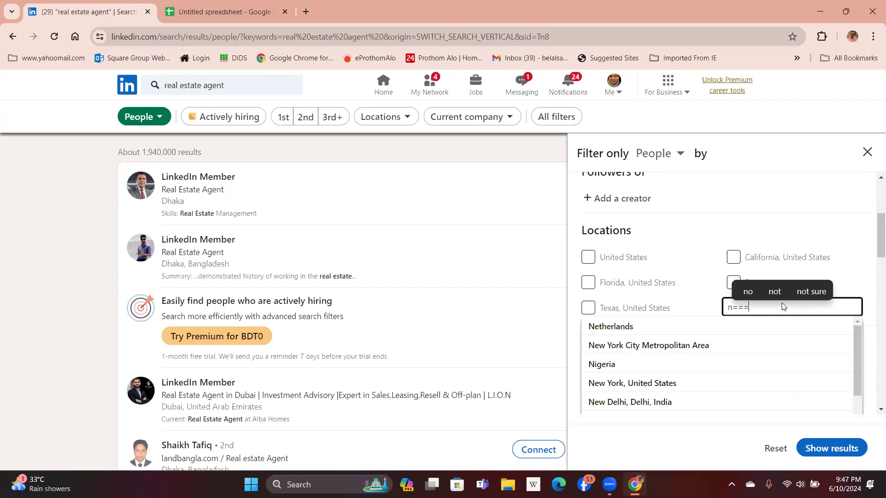
key("BackSpace")
key("BackSpace")
key("BackSpace")
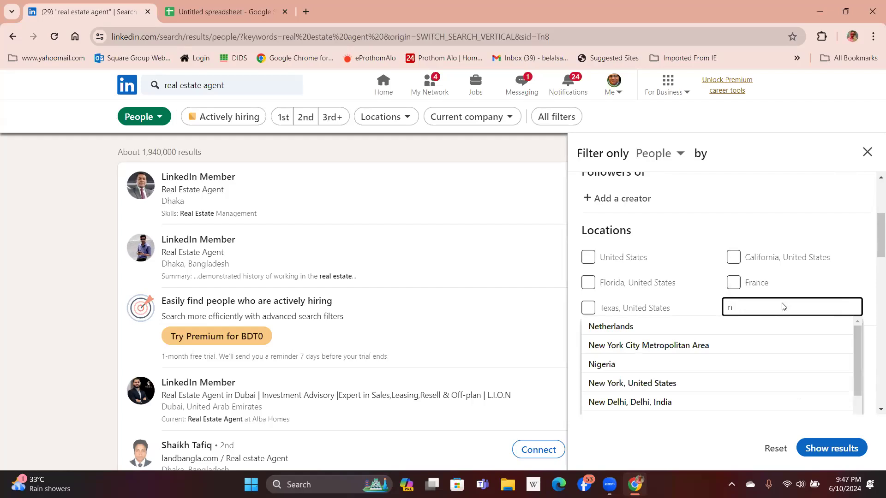
key("BackSpace")
type("united")
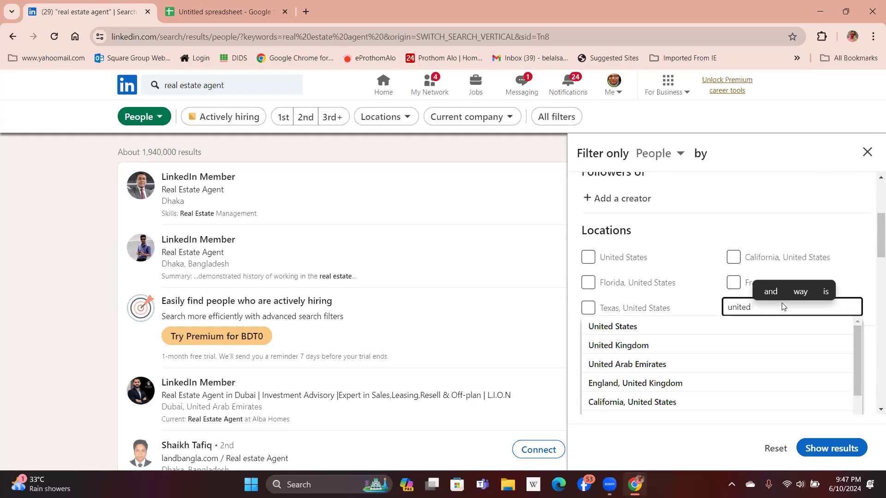
left_click(649, 364)
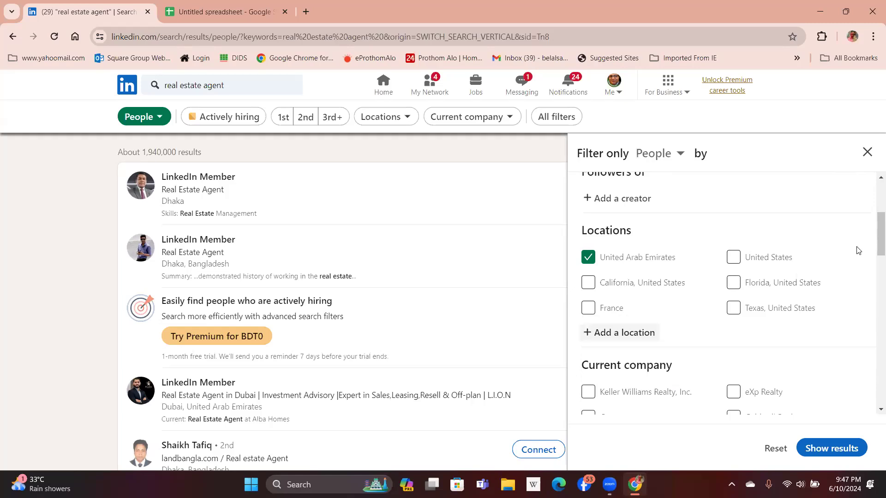
Step: Check the Real Estate and Equipment Rental Services industry and English profile language
scroll(858, 251, "down", 1)
scroll(764, 304, "down", 1)
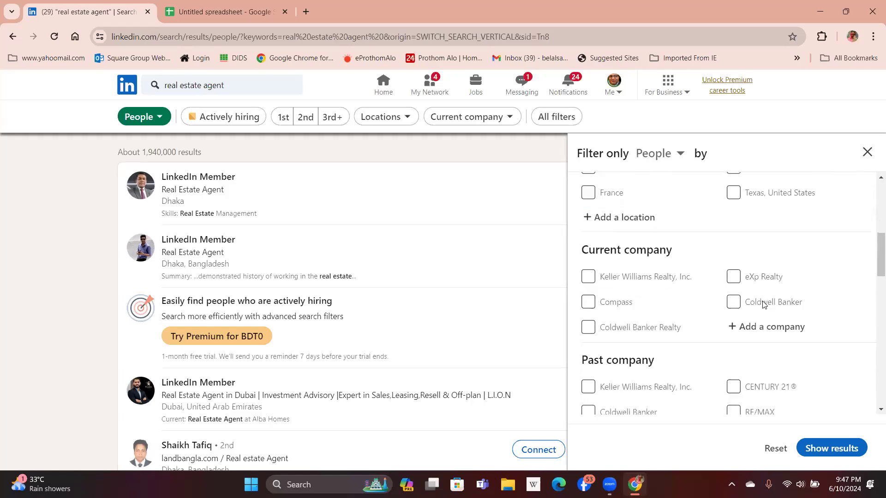
scroll(764, 305, "down", 2)
scroll(763, 300, "down", 2)
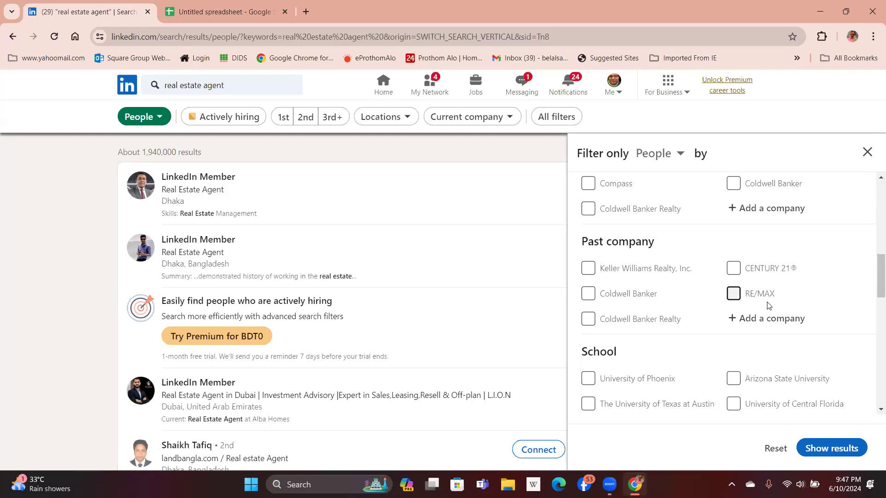
scroll(768, 305, "down", 1)
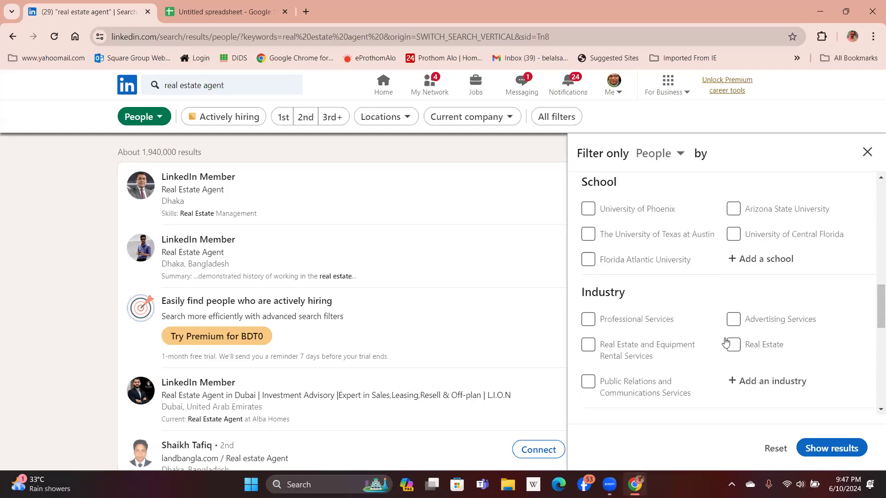
left_click(588, 346)
scroll(733, 317, "down", 2)
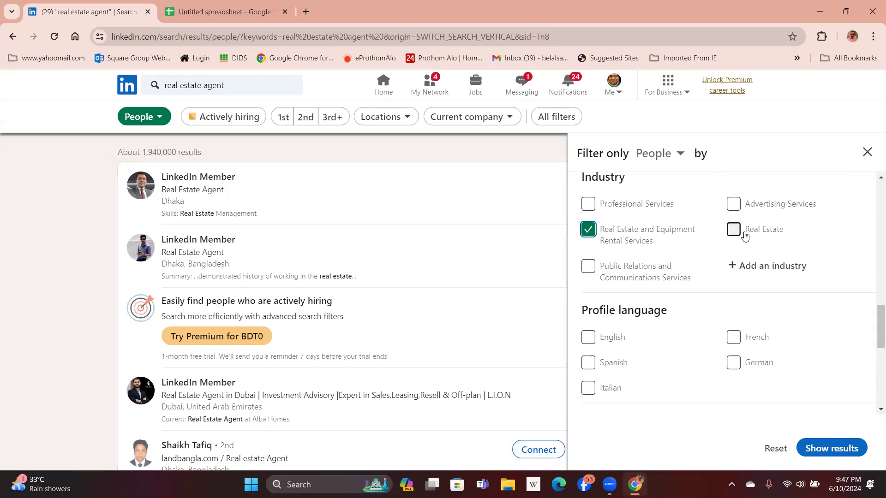
scroll(687, 265, "down", 1)
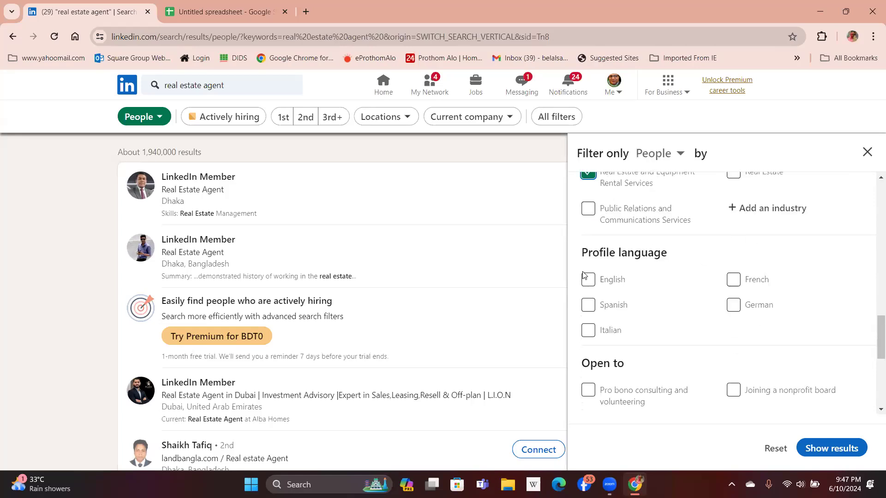
left_click(585, 278)
scroll(695, 282, "down", 2)
scroll(695, 282, "down", 2)
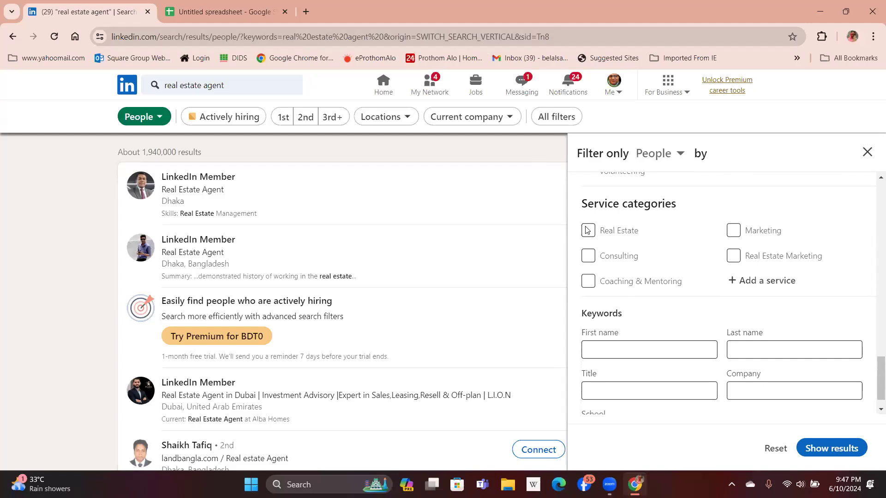
Step: Add the Real Estate Marketing category and title 'real estate agent', then show the 120 results
left_click(734, 258)
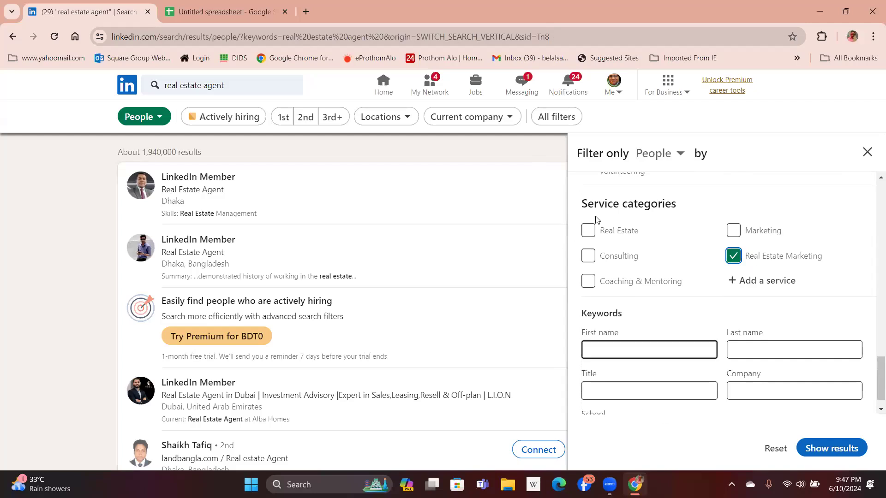
scroll(605, 217, "down", 1)
left_click(608, 366)
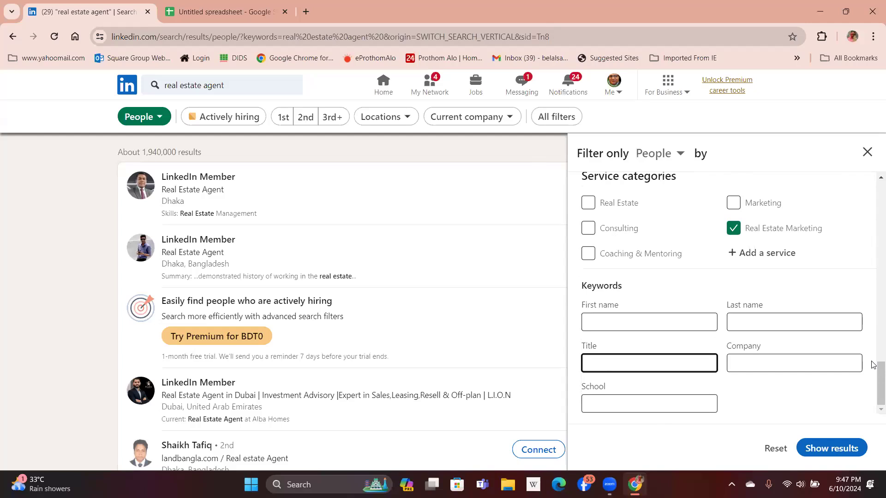
type("re")
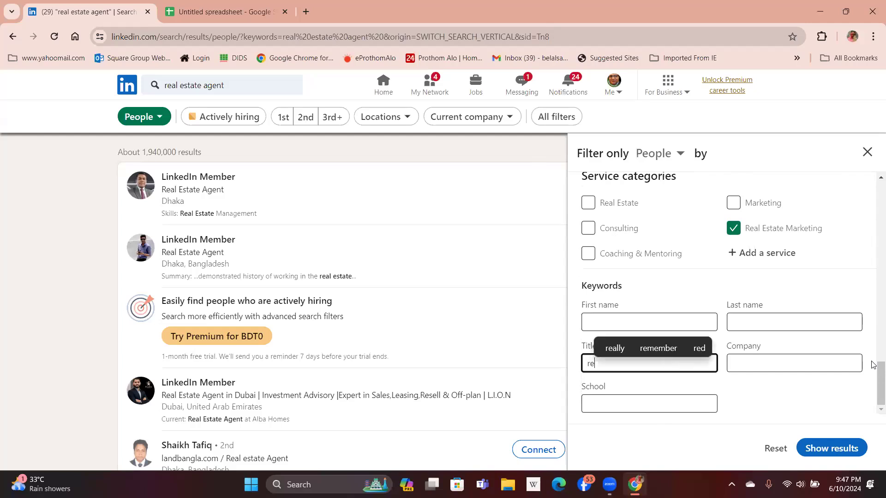
type("al esta")
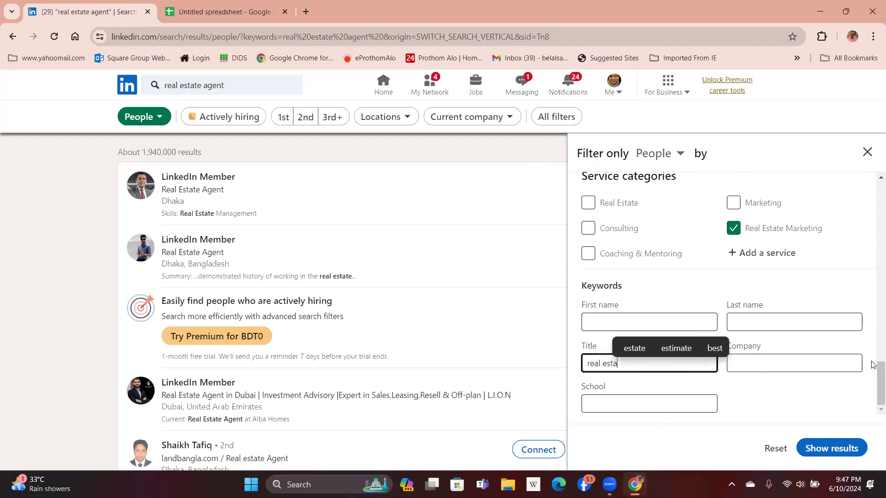
type("te agent")
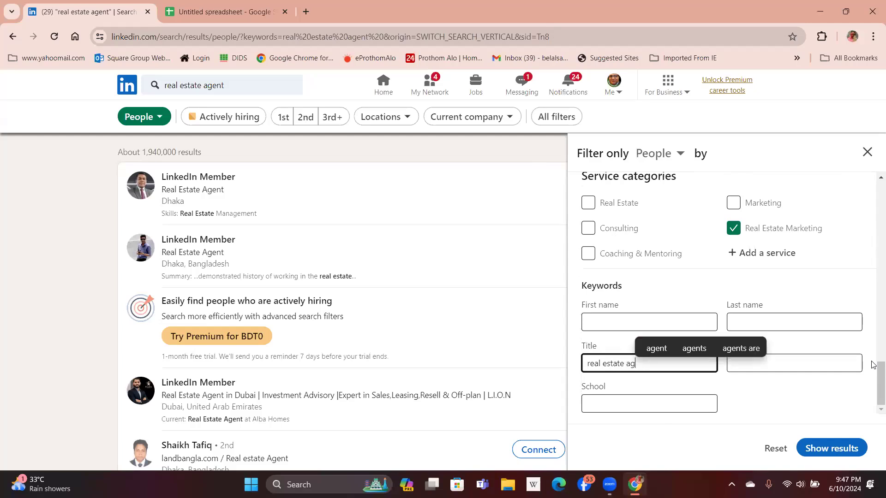
left_click(828, 450)
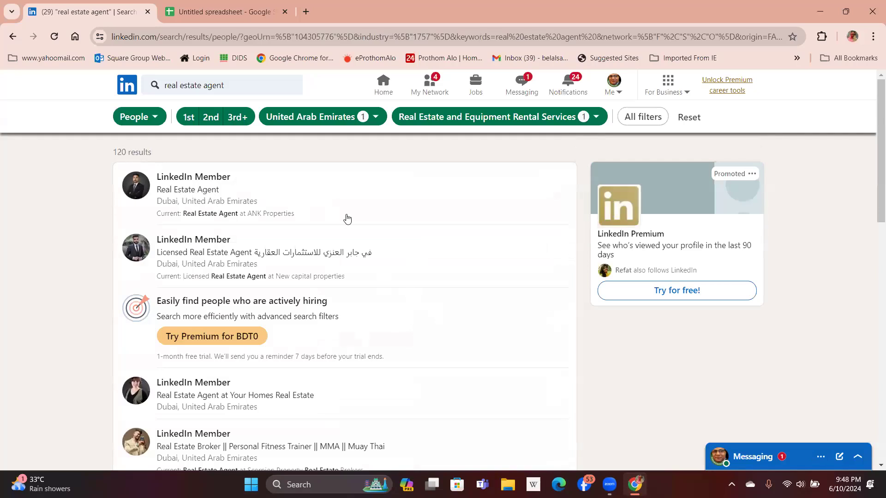
scroll(347, 218, "down", 4)
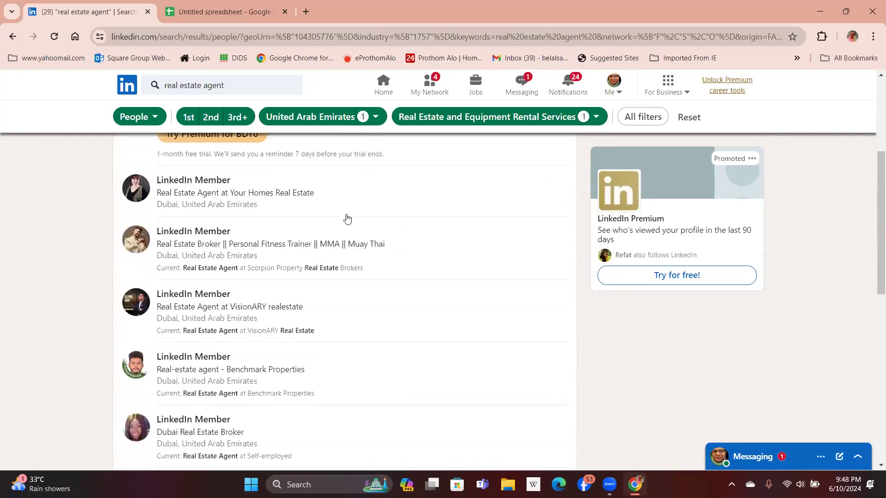
scroll(347, 218, "down", 4)
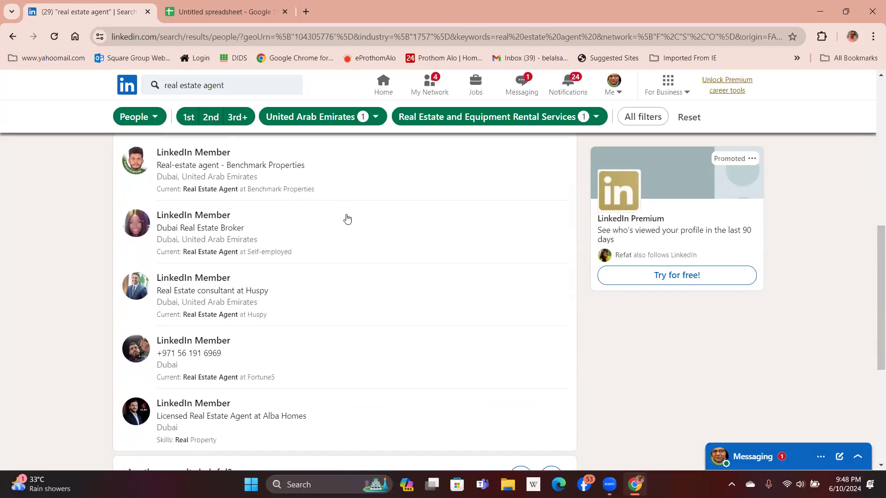
scroll(347, 218, "down", 2)
scroll(348, 219, "up", 6)
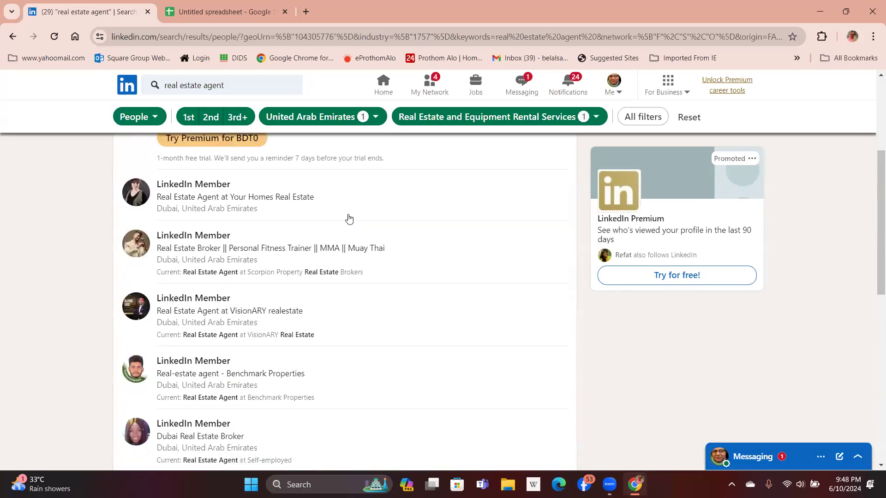
scroll(349, 218, "up", 4)
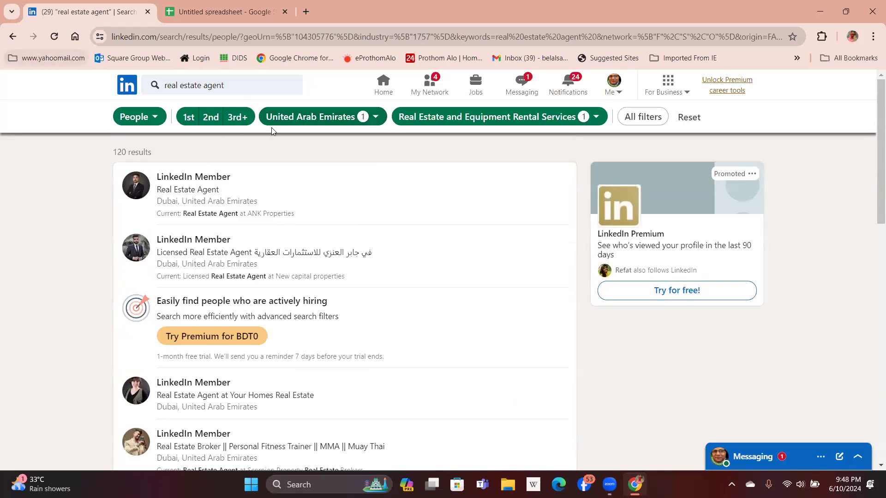
Step: Replace the United Arab Emirates location filter with United States and apply it
left_click(325, 120)
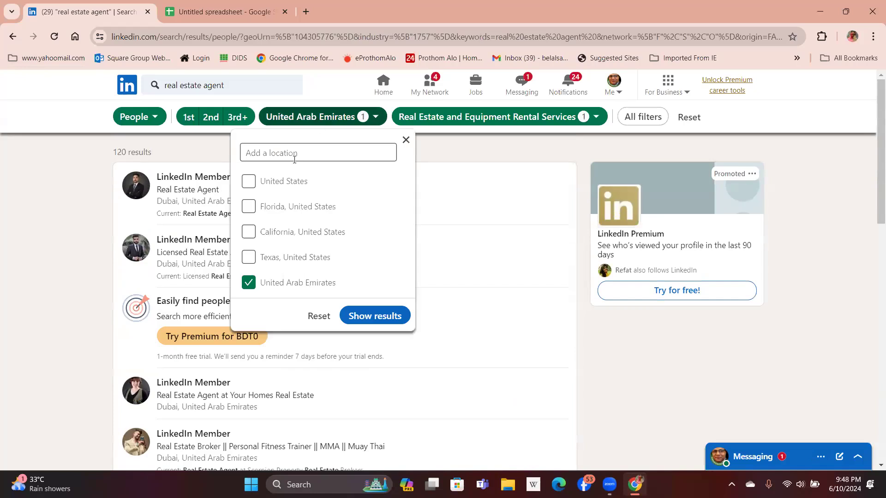
left_click(248, 283)
left_click(248, 181)
left_click(374, 318)
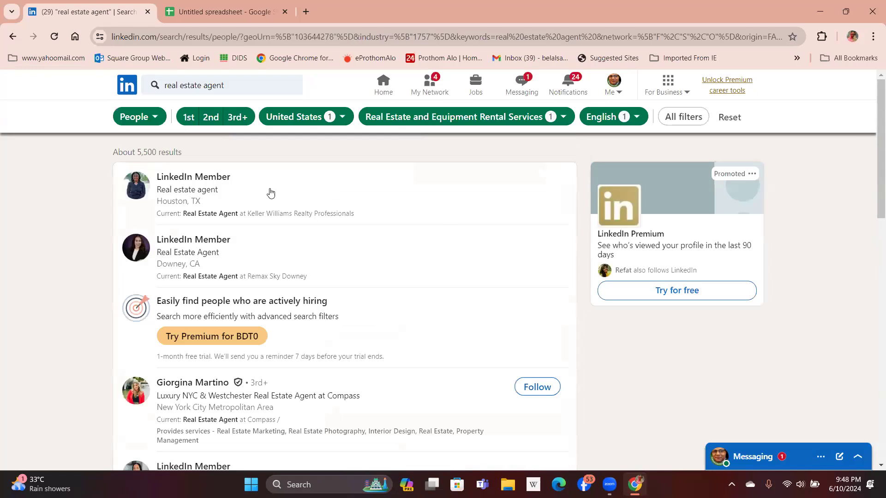
Step: Go to page 2 of the roughly 5,500 US results and scroll through it
scroll(270, 193, "down", 1)
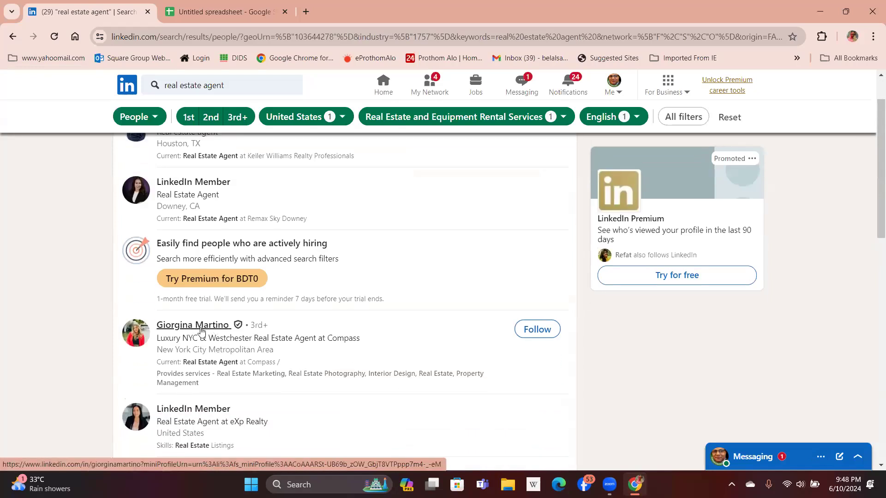
scroll(347, 309, "down", 2)
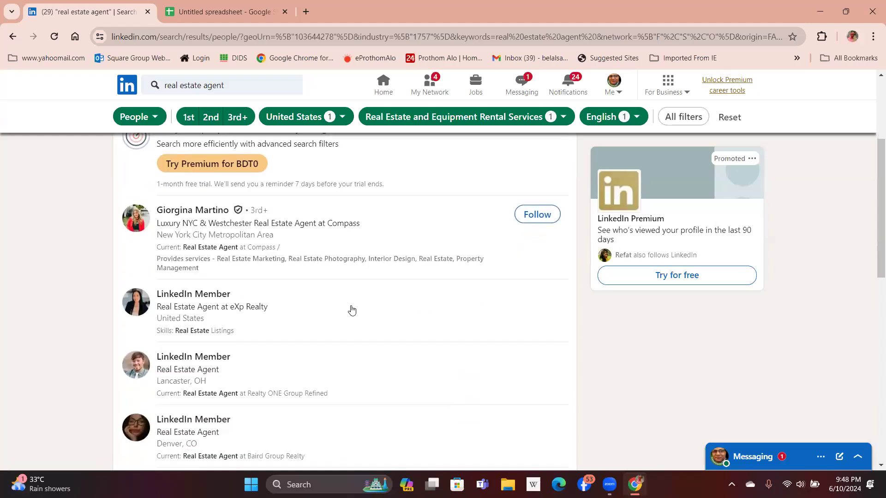
scroll(371, 309, "down", 3)
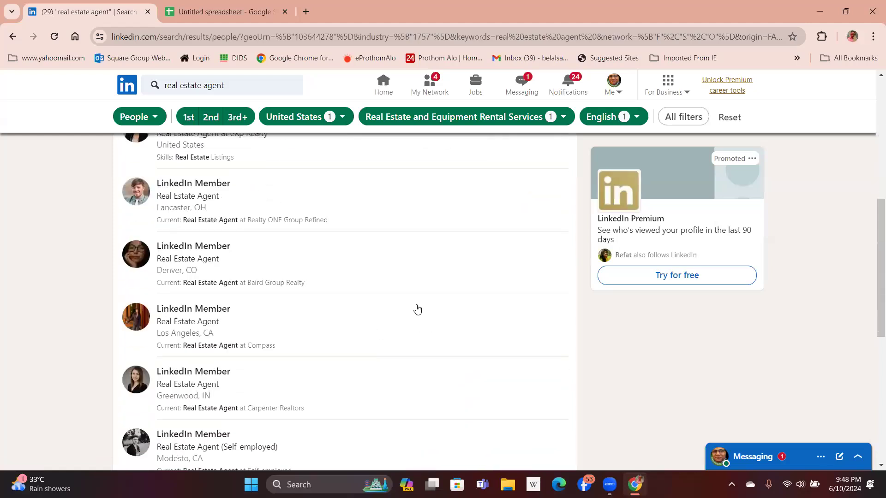
scroll(417, 309, "down", 5)
scroll(413, 300, "down", 2)
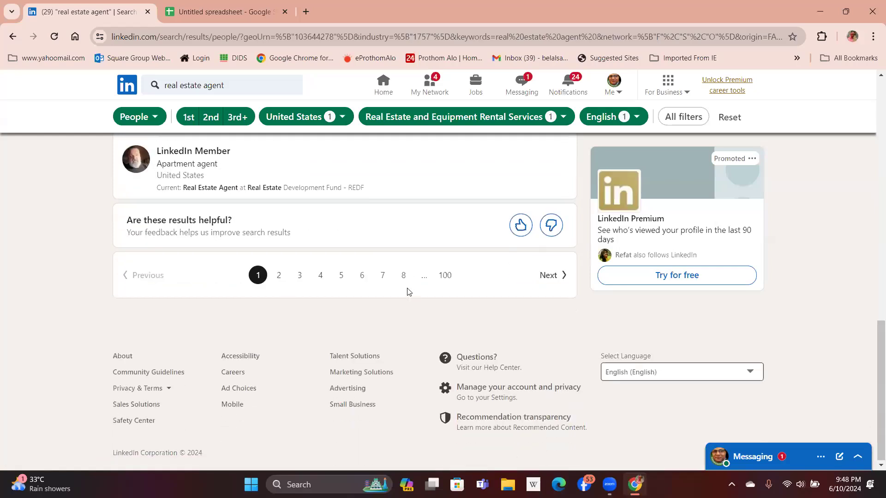
left_click(278, 276)
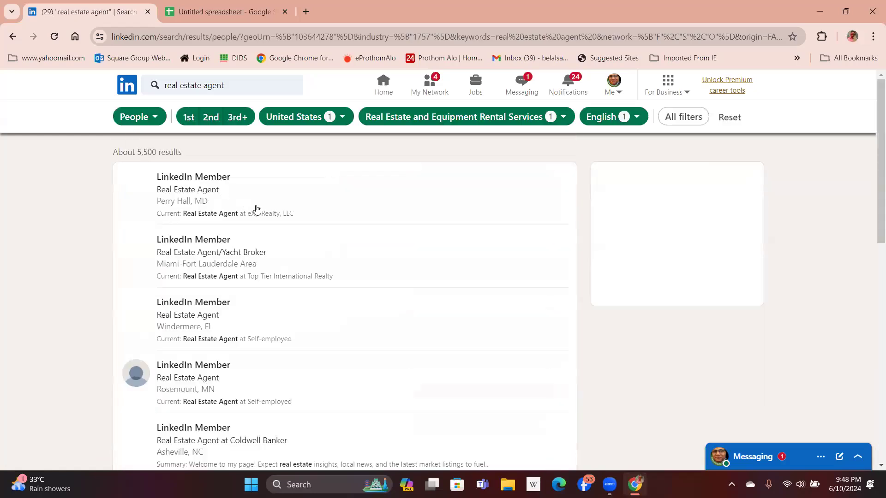
scroll(258, 209, "down", 1)
scroll(260, 210, "down", 2)
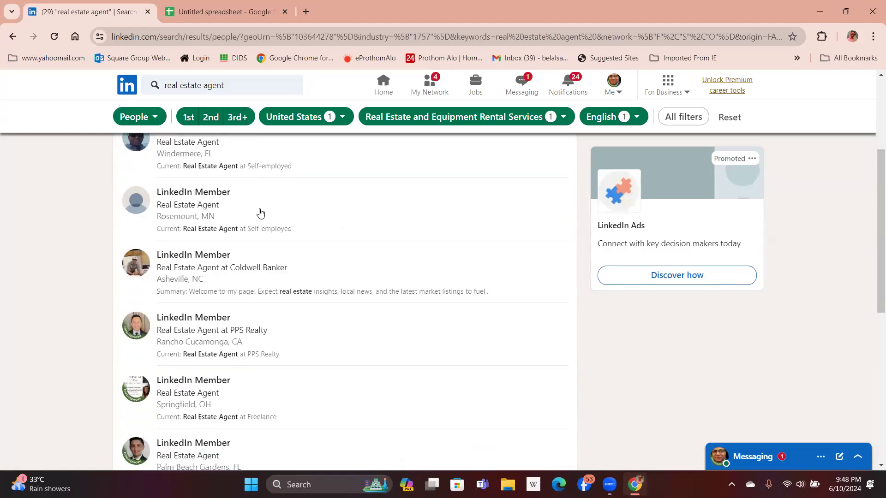
scroll(260, 213, "down", 2)
scroll(261, 212, "down", 2)
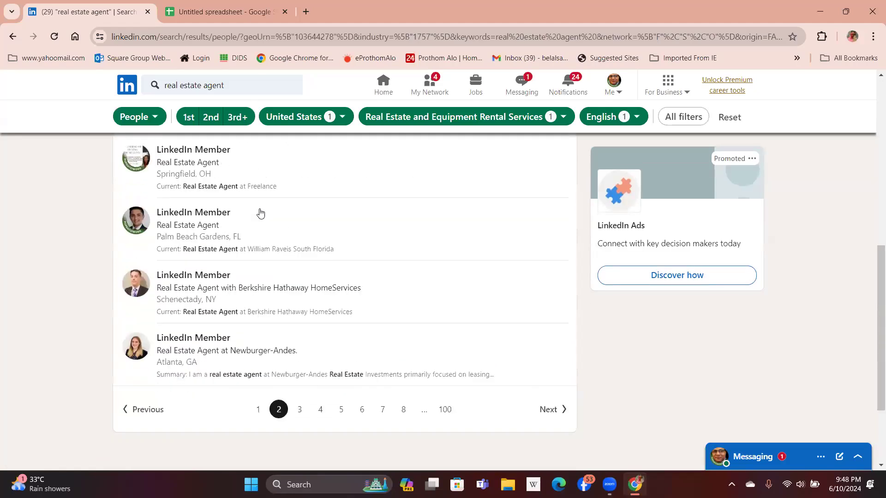
scroll(260, 212, "down", 2)
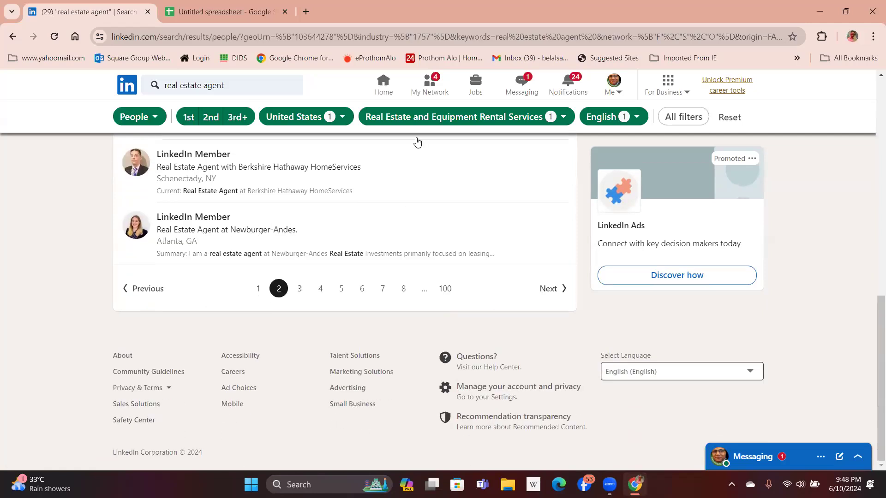
Step: Open LinkedIn's My Network page in a new tab and show Chrome's installed extensions
left_click(307, 12)
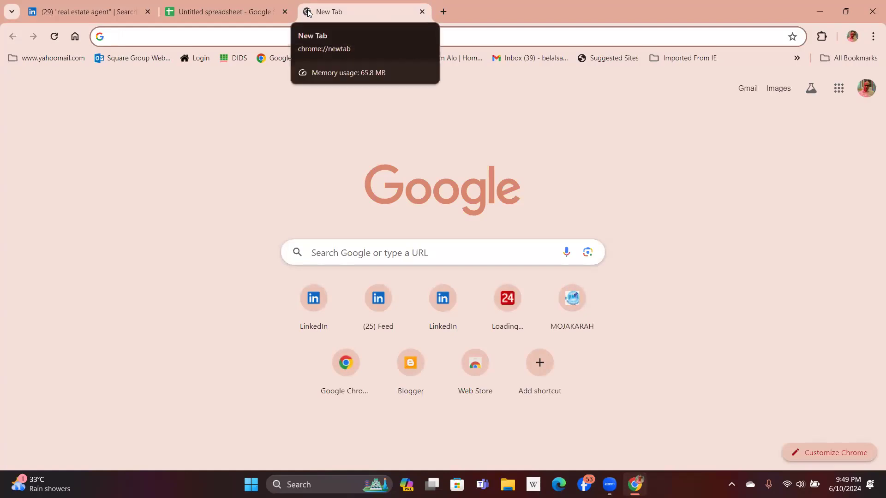
type("linkedin.com")
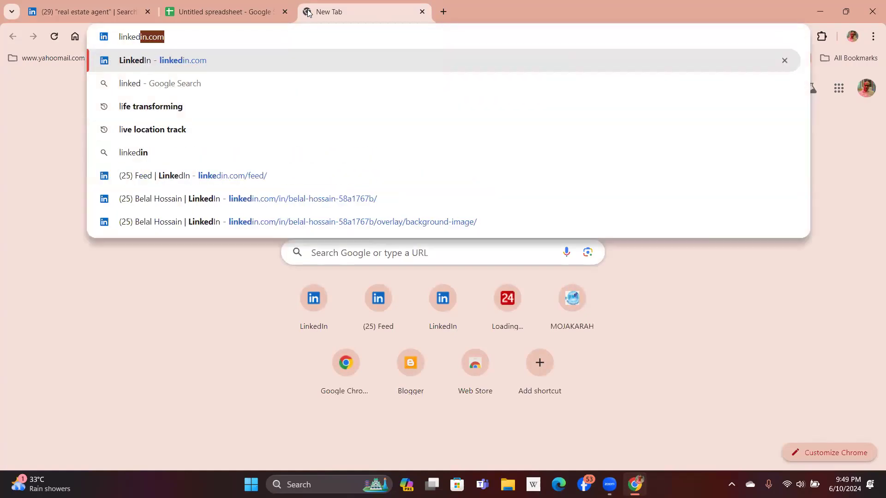
key("Return")
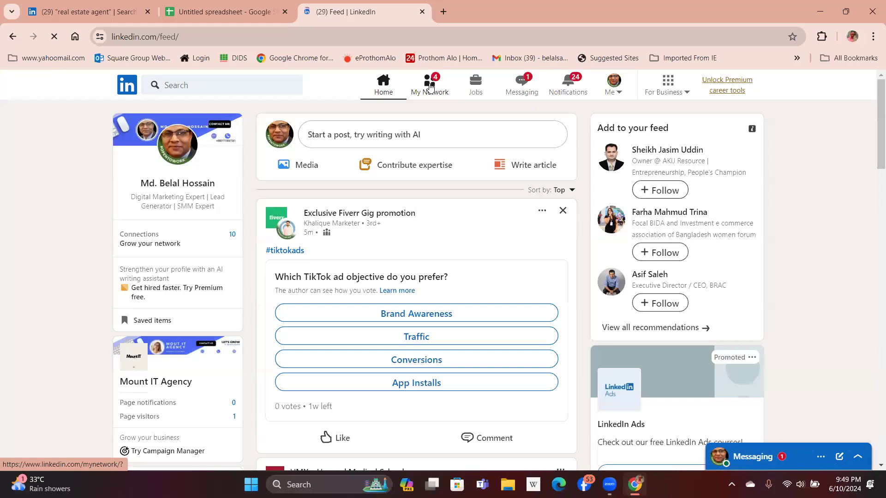
left_click(430, 87)
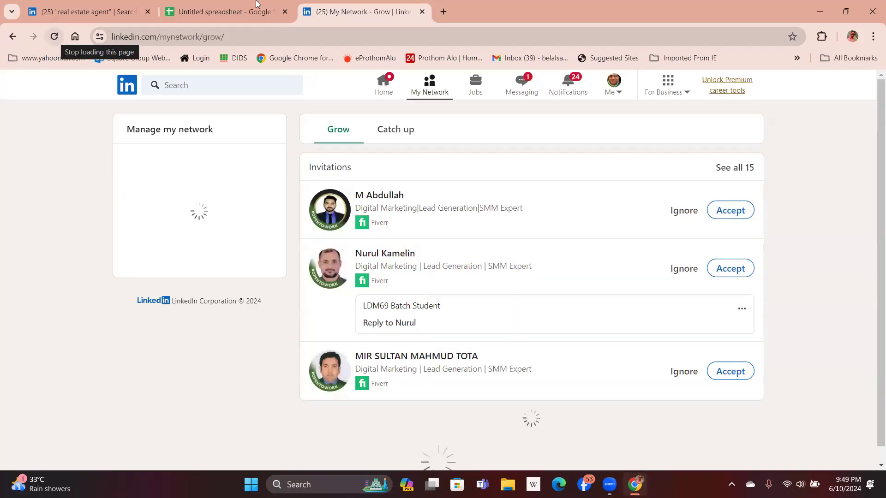
mouse_move(257, 4)
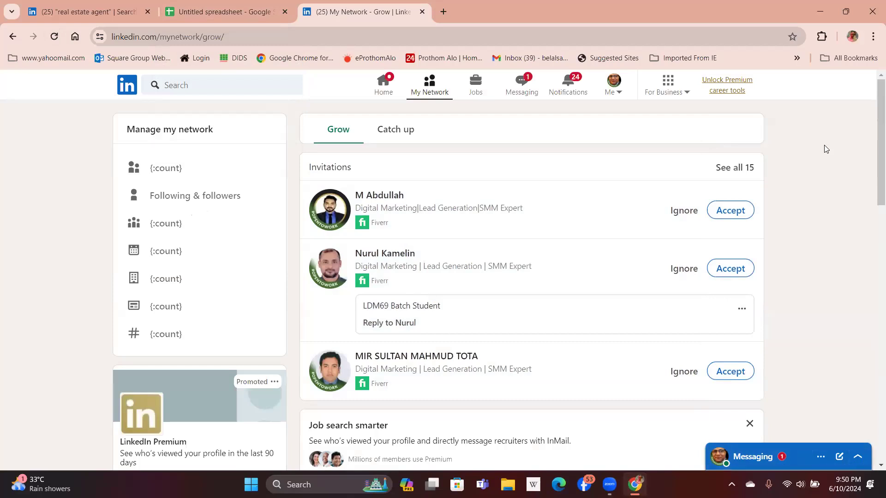
left_click(821, 37)
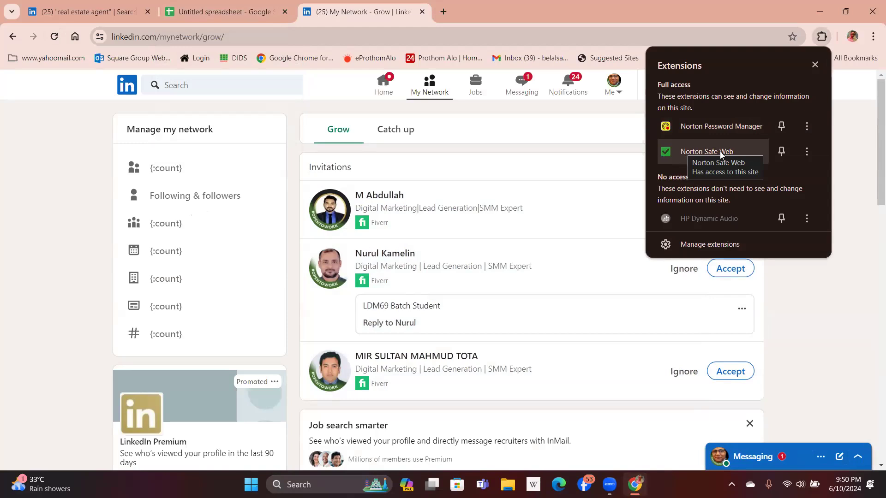
Step: Turn off Norton Safe Web on the Extensions page and close that tab
left_click(710, 245)
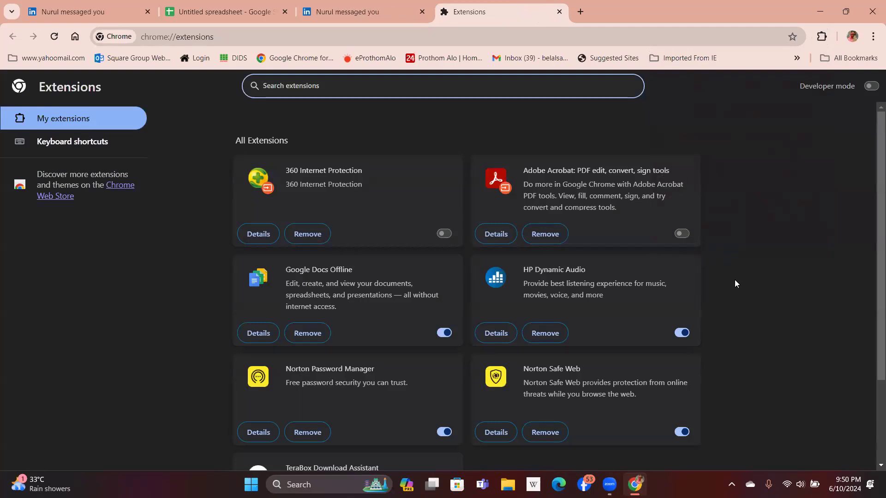
left_click(679, 436)
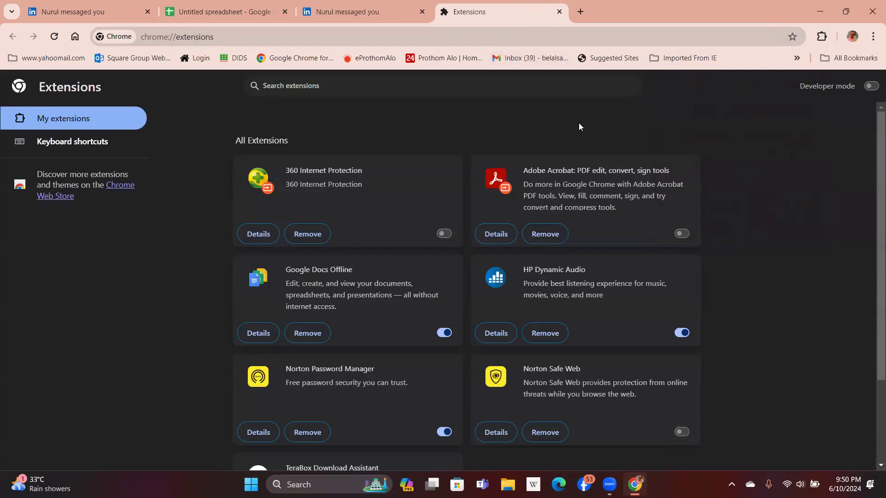
left_click(560, 13)
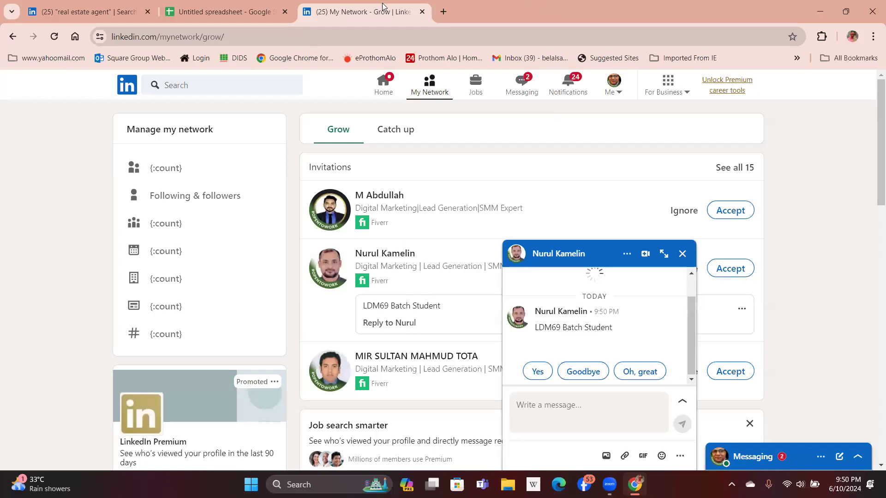
Step: Reload My Network, visit the feed and own profile, then return to the real estate agent results
left_click(685, 253)
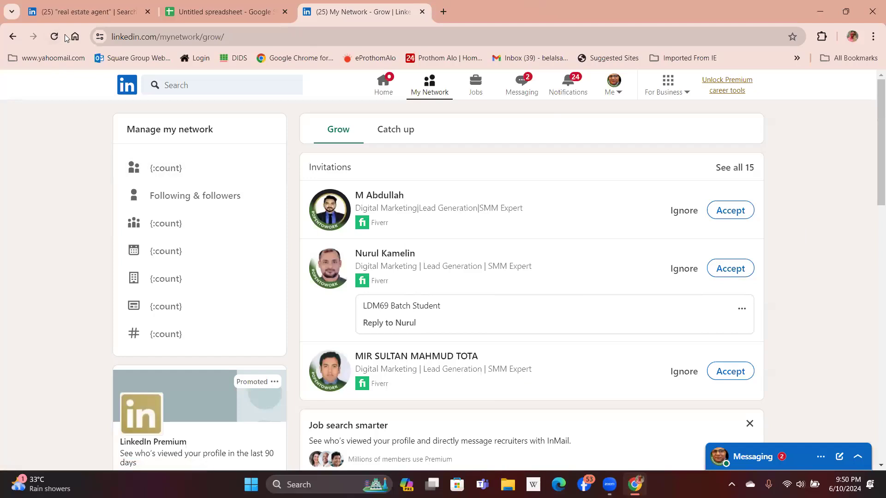
left_click(143, 175)
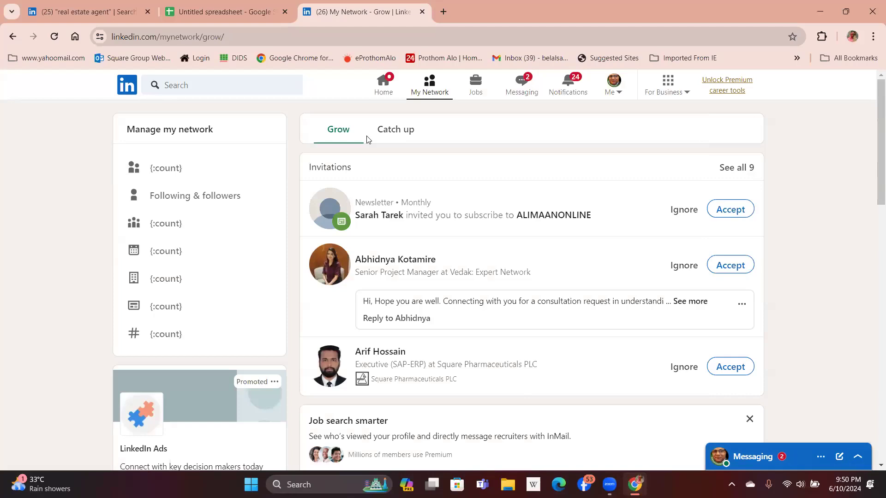
left_click(126, 86)
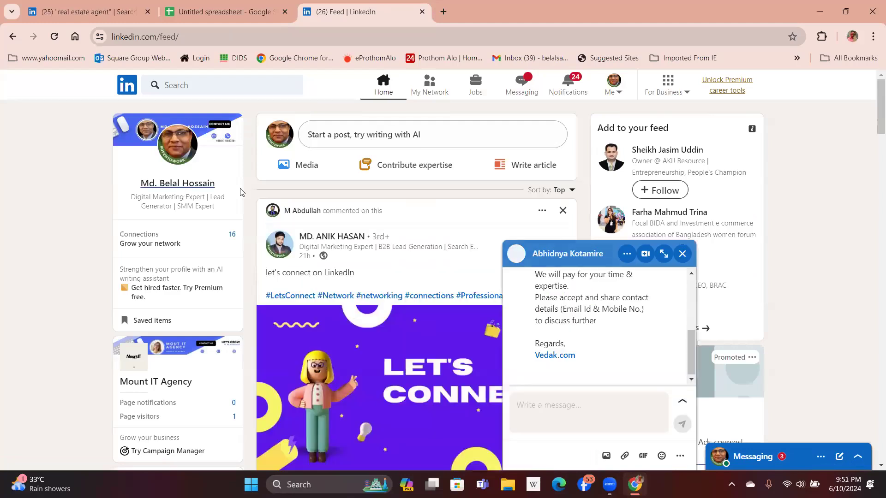
left_click(682, 253)
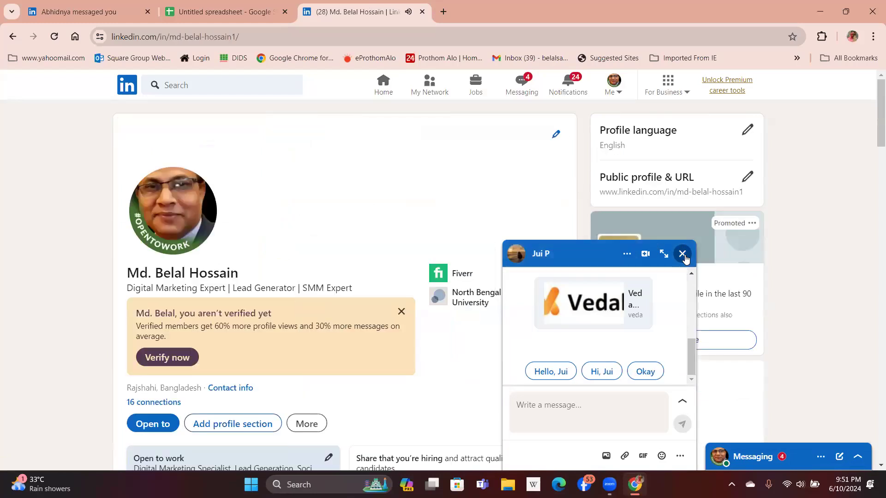
left_click(682, 254)
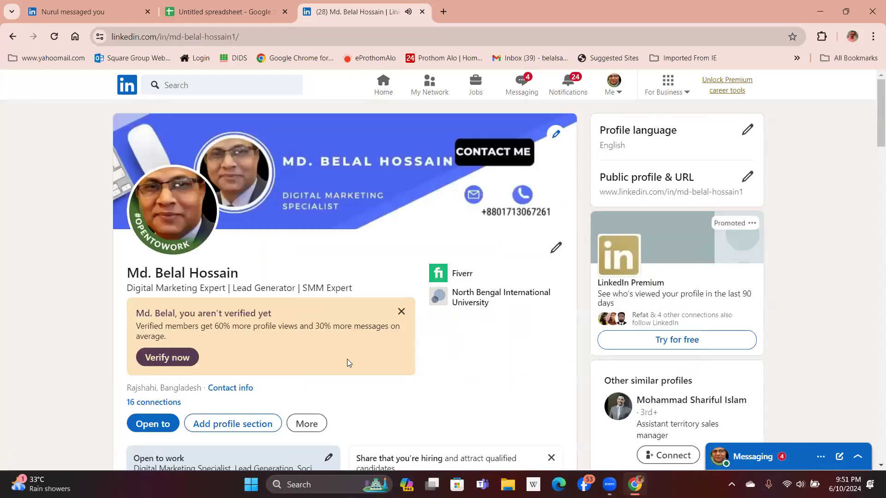
scroll(188, 342, "down", 1)
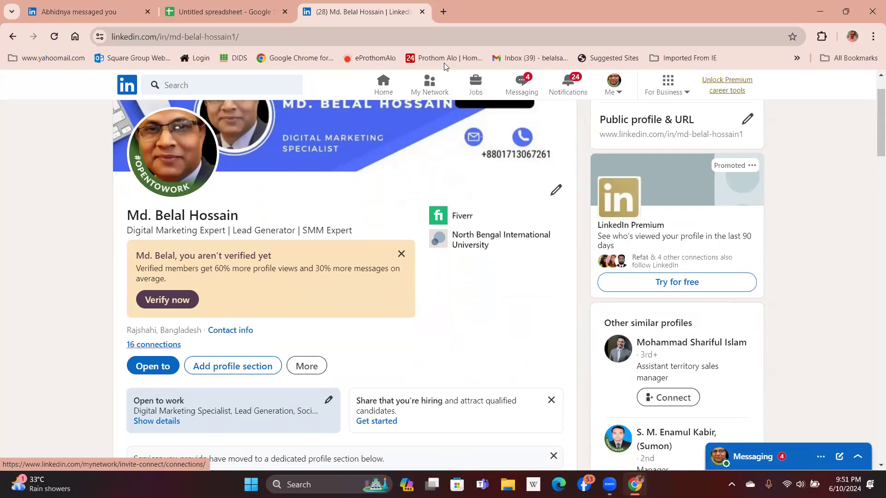
scroll(819, 223, "up", 1)
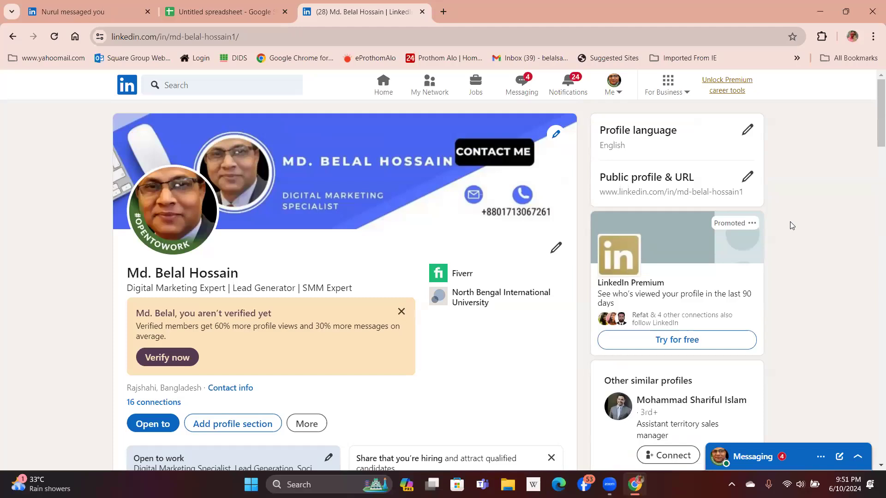
left_click(71, 3)
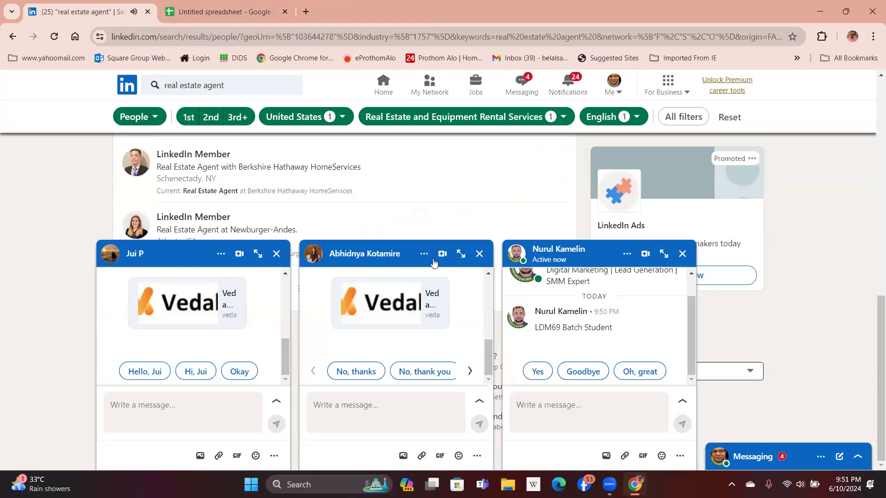
Step: Close both open LinkedIn chat windows
left_click(480, 255)
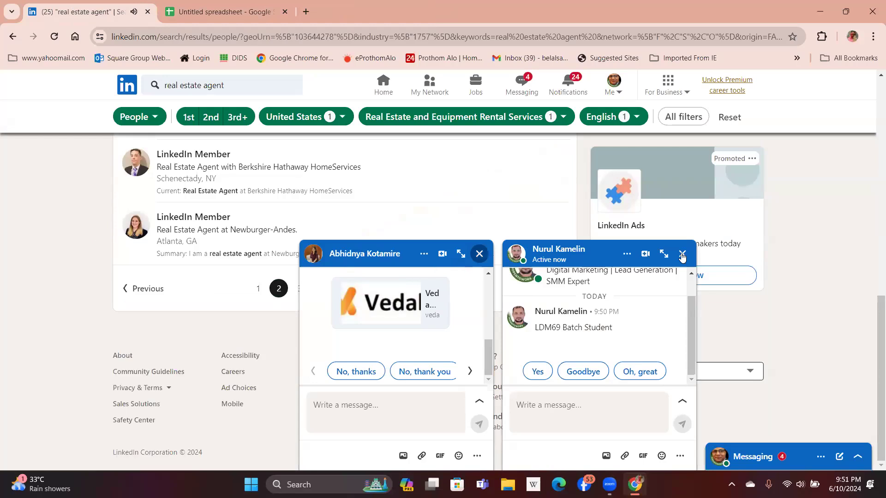
left_click(682, 255)
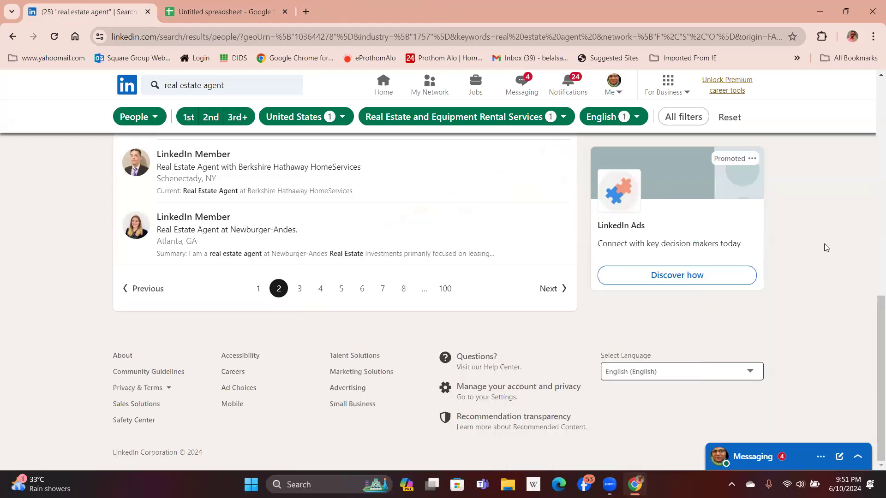
scroll(806, 248, "up", 15)
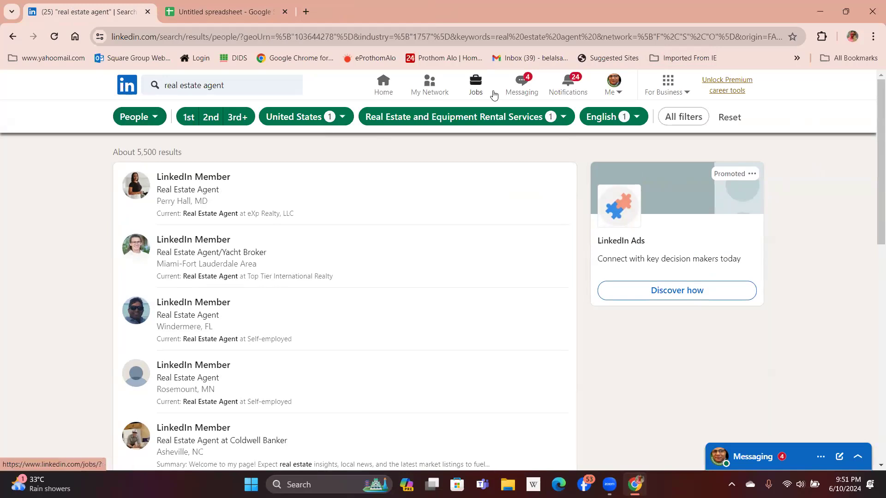
Step: Open LinkedIn home in a new tab and go to My Network there
right_click(127, 87)
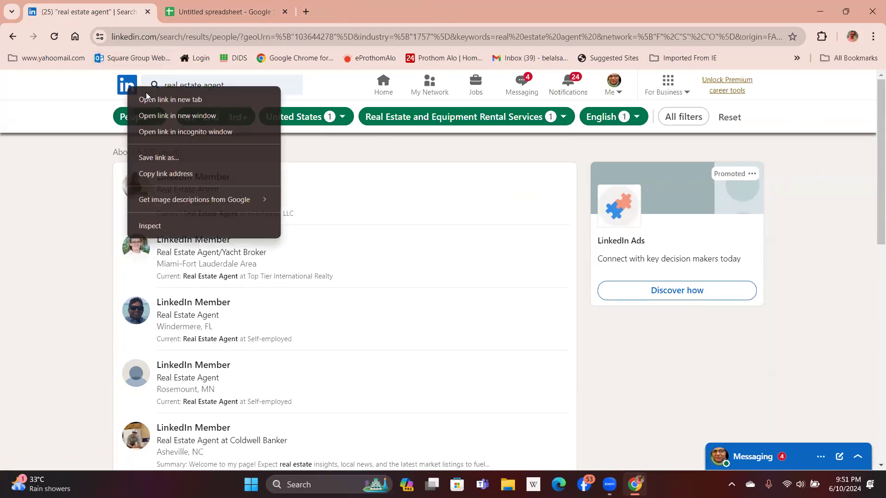
left_click(159, 100)
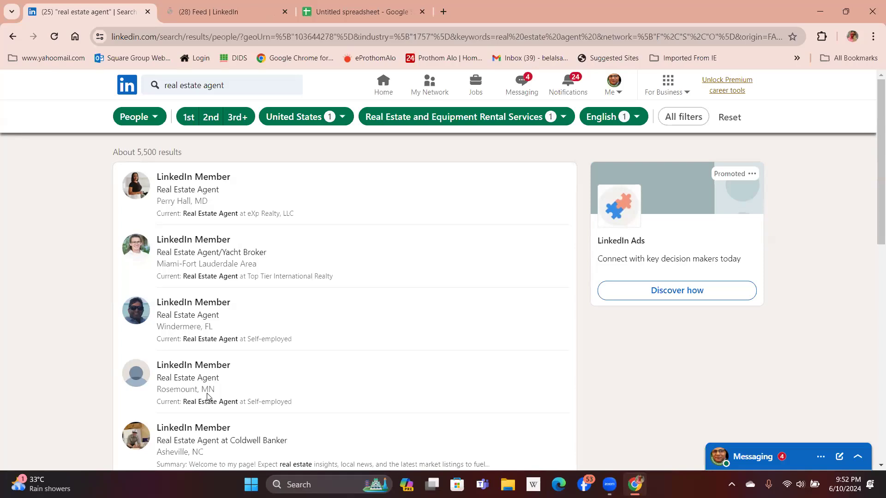
left_click(225, 12)
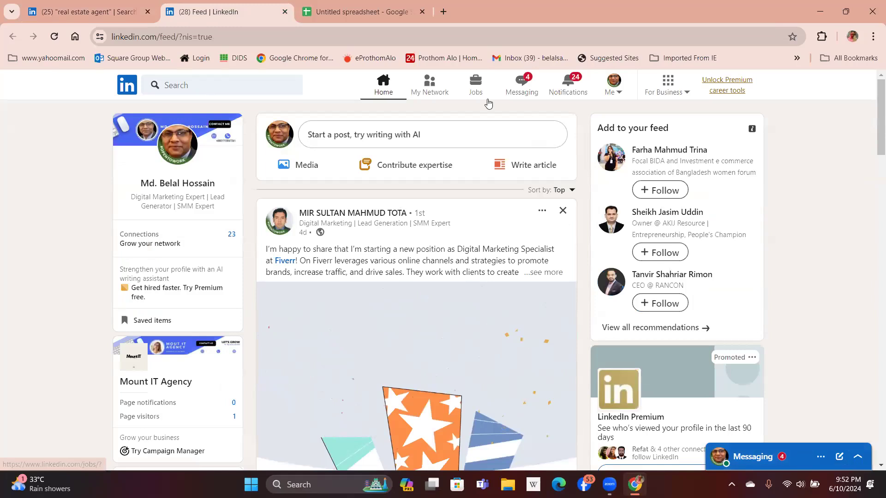
left_click(603, 88)
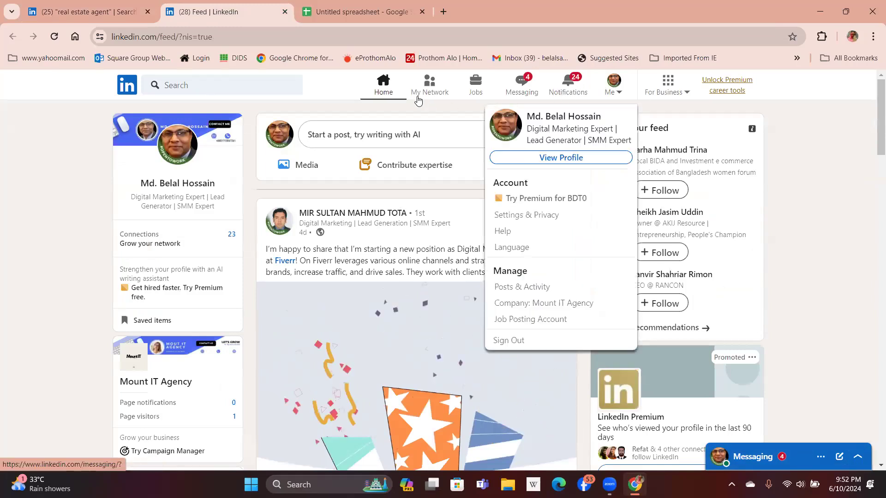
left_click(453, 49)
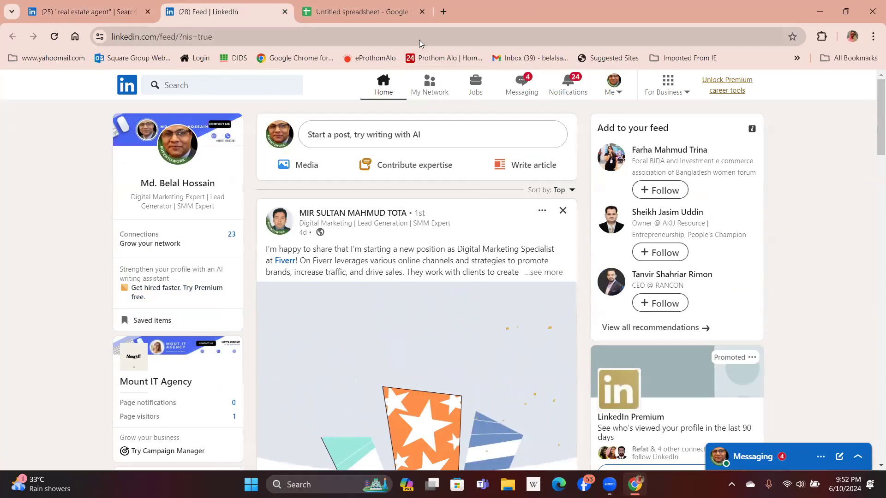
left_click(428, 88)
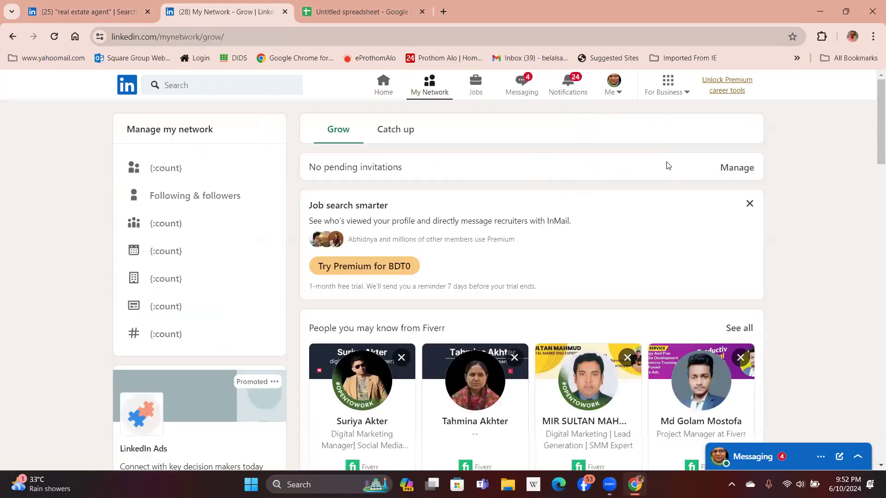
Step: Close the My Network tab and browse page 3 of the real estate agent results
left_click(284, 11)
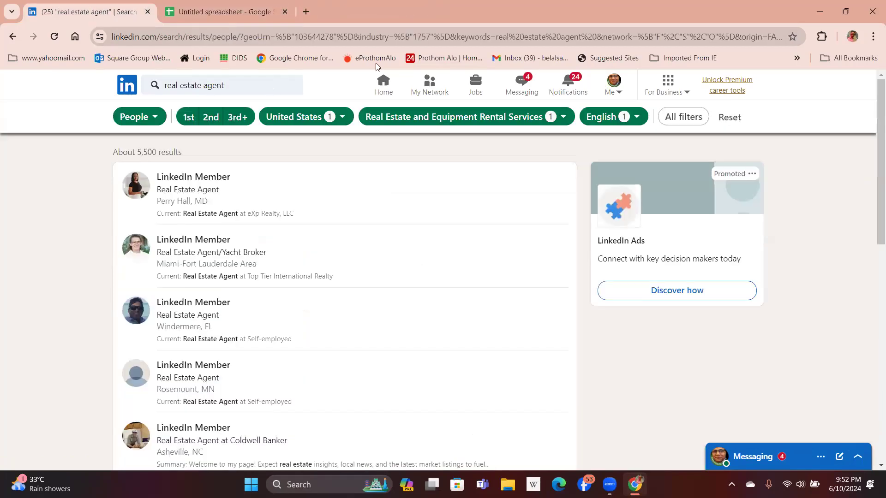
scroll(257, 244, "down", 5)
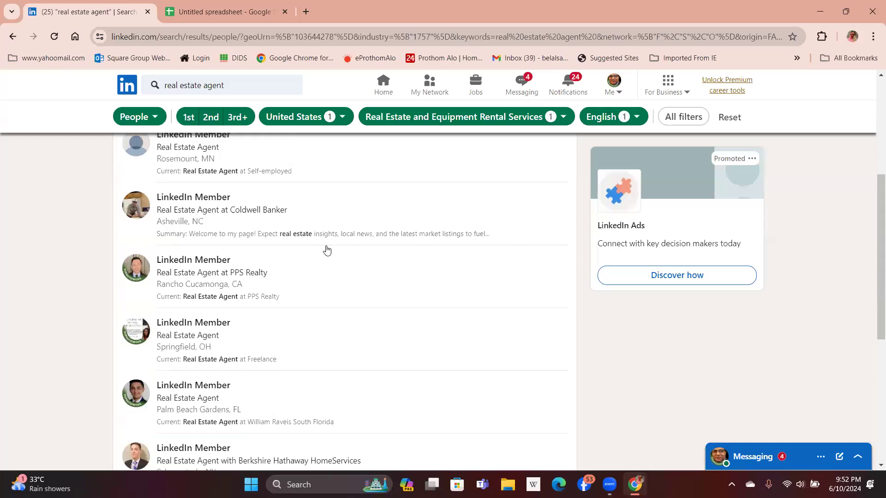
scroll(327, 251, "down", 5)
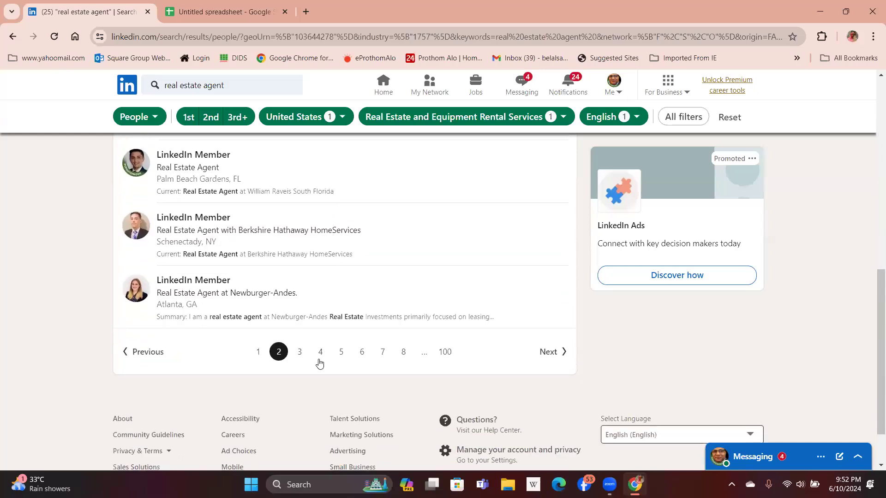
left_click(299, 352)
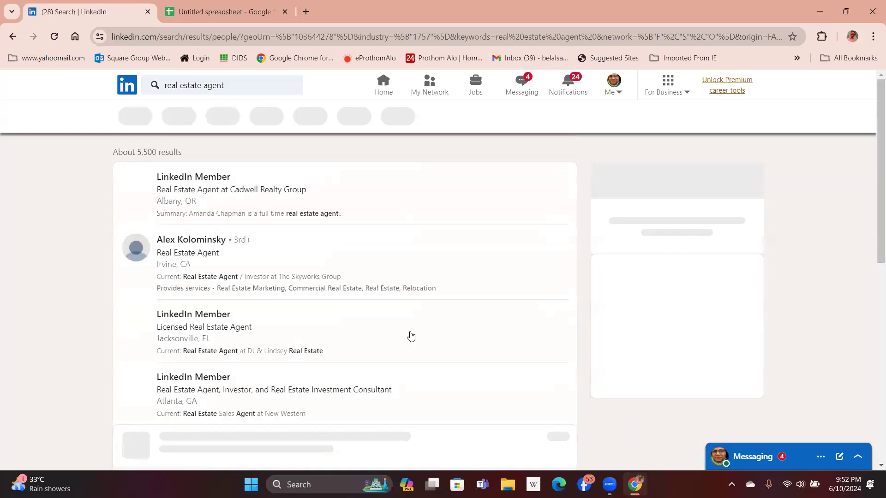
scroll(271, 223, "down", 1)
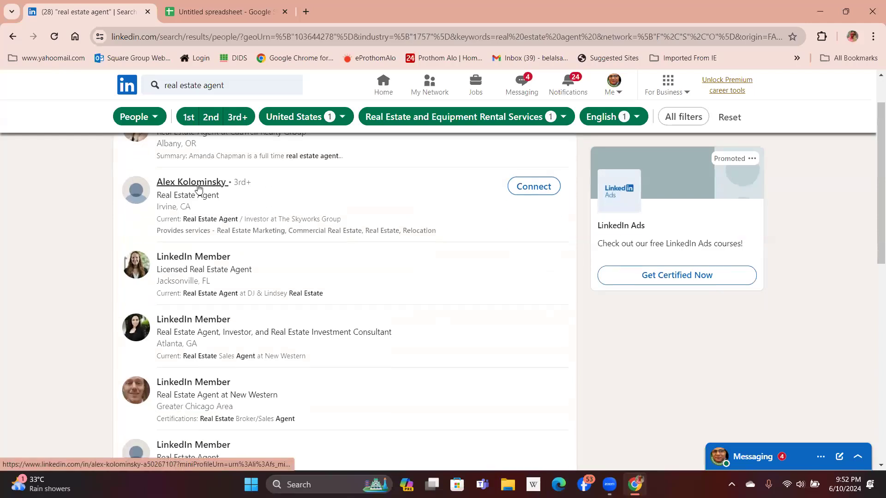
scroll(376, 271, "down", 2)
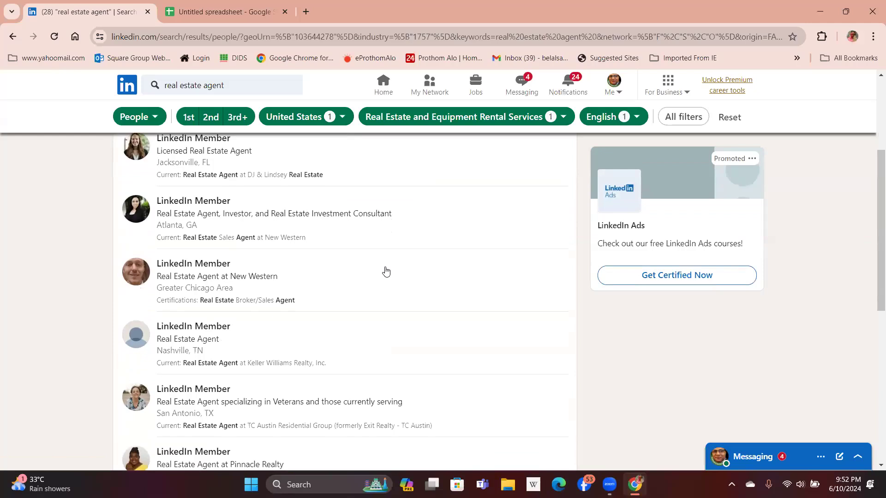
scroll(386, 272, "down", 1)
scroll(386, 272, "down", 1)
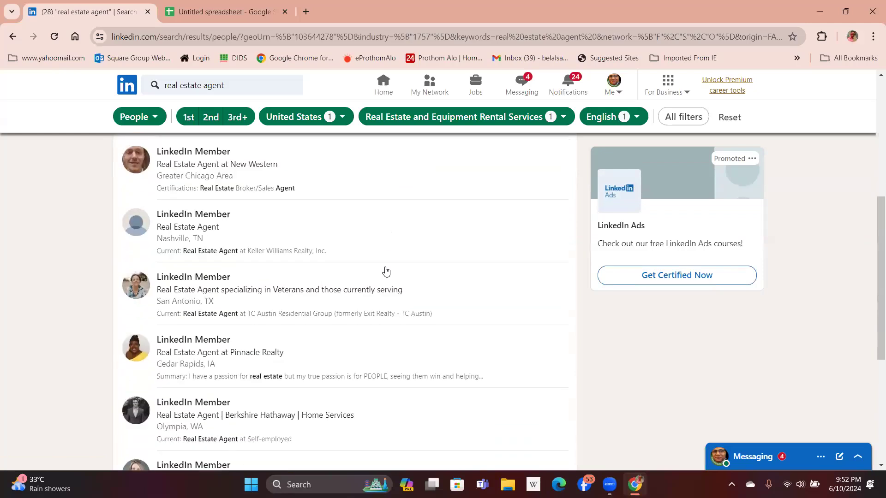
scroll(386, 272, "down", 1)
scroll(387, 272, "down", 2)
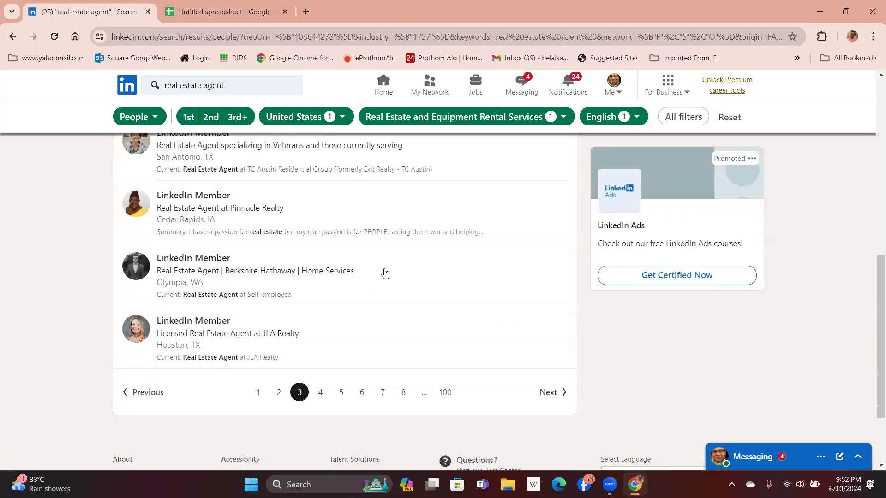
Step: Browse page 4 of the results, then return to page 1
left_click(320, 364)
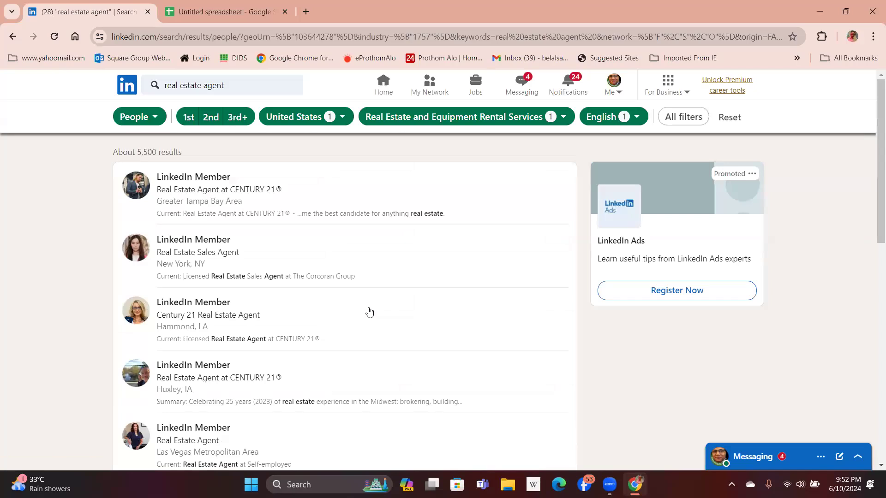
scroll(369, 312, "down", 5)
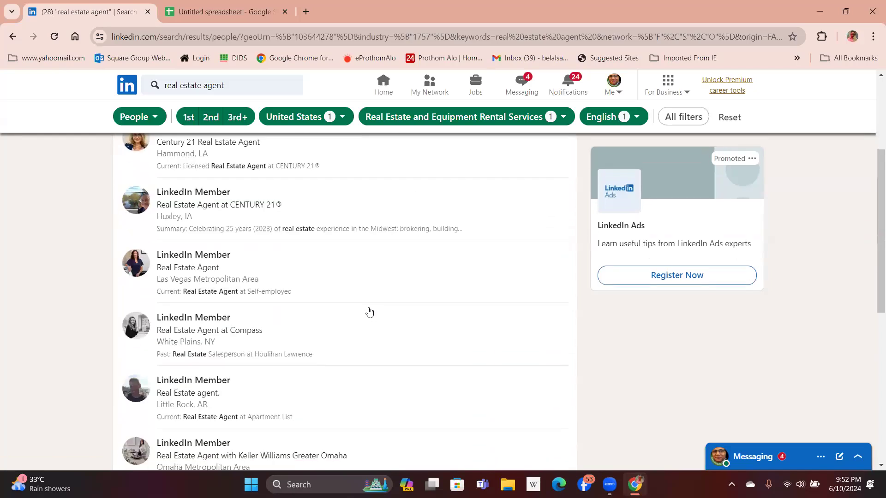
scroll(369, 312, "down", 2)
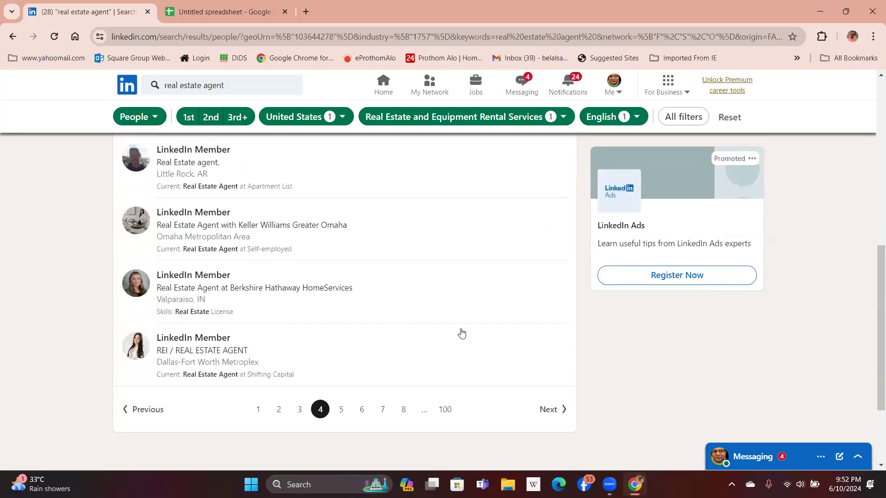
left_click(258, 409)
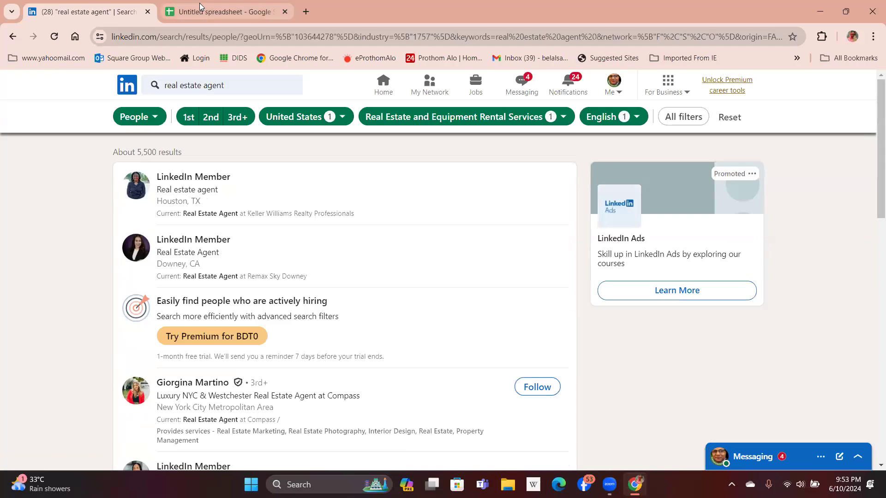
Step: Check cell G5 in the Untitled lead spreadsheet, then open a blank new tab
left_click(252, 11)
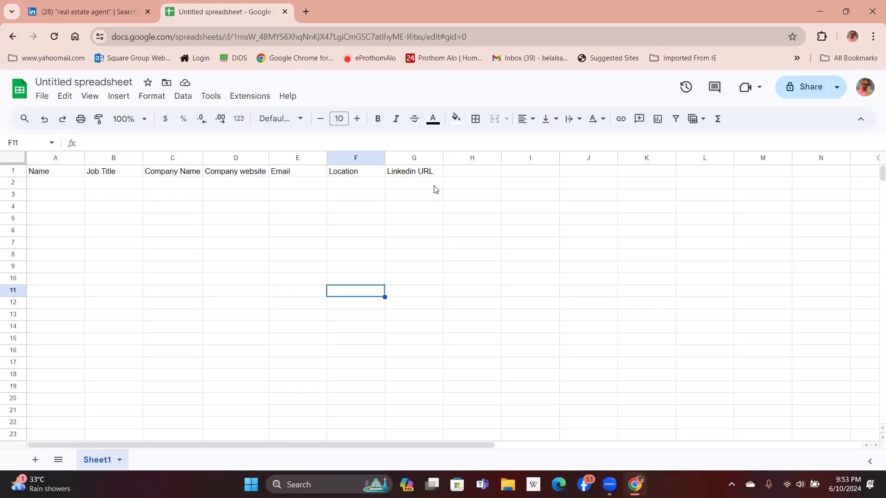
left_click(418, 219)
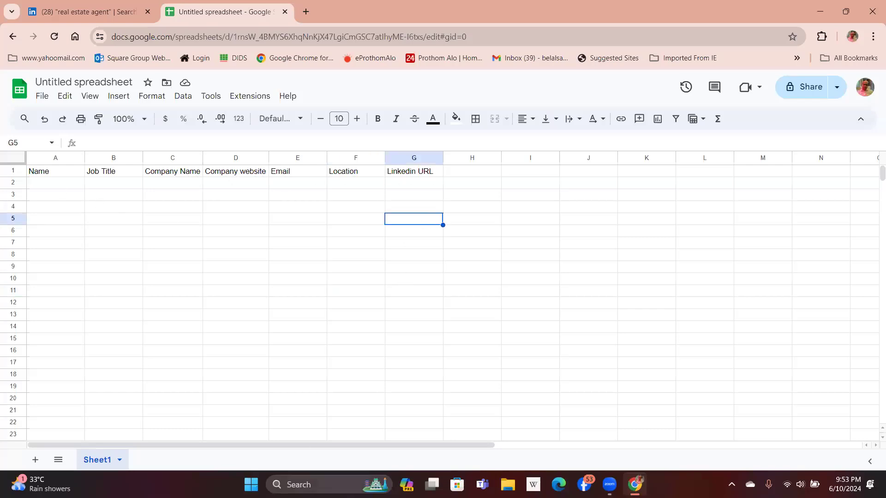
left_click(304, 11)
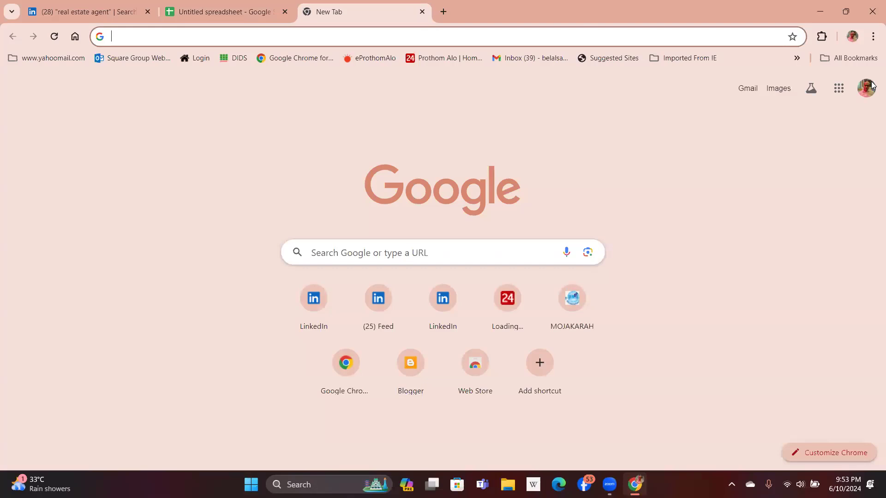
Step: Search the web for 'apollo extension' from the address bar
type("ap")
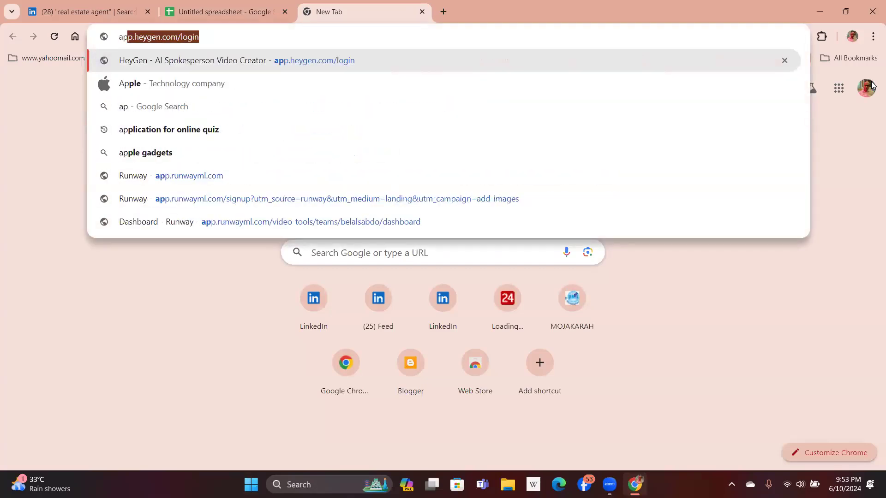
key("BackSpace")
key("BackSpace")
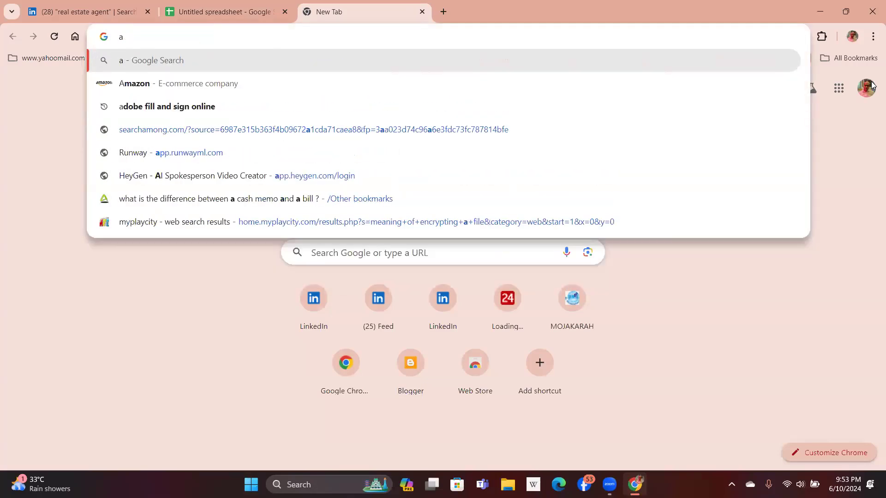
type("polo")
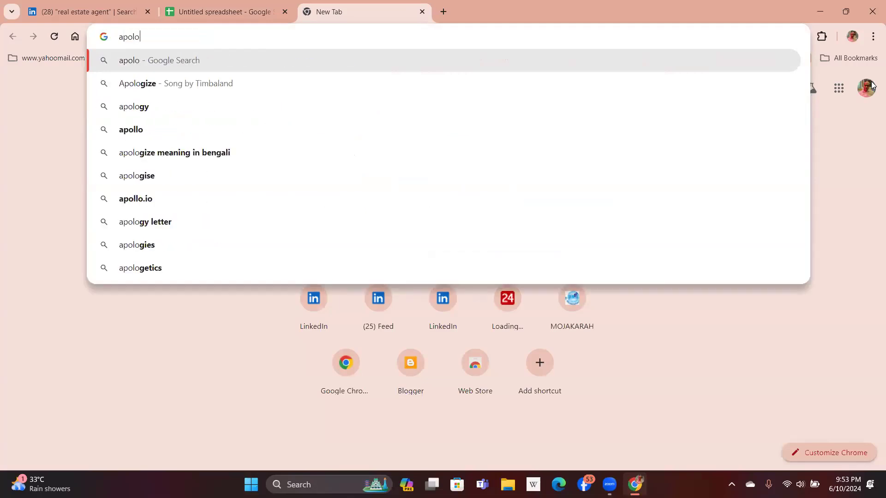
key("BackSpace")
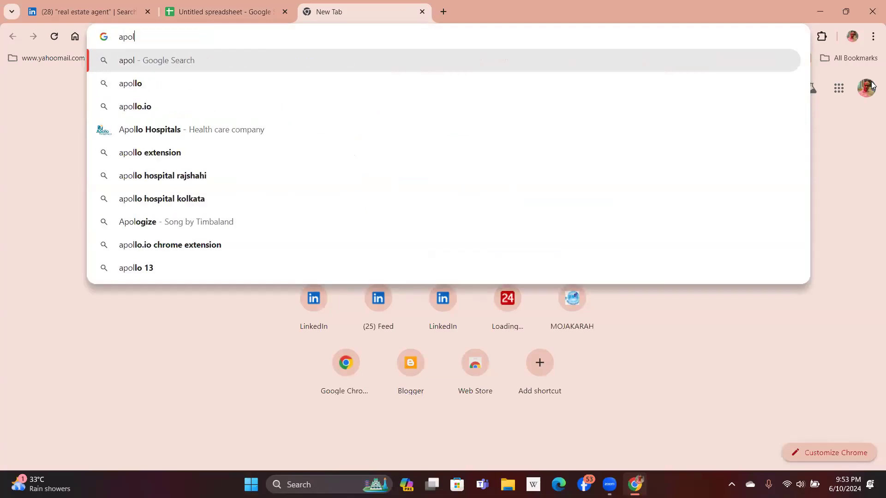
type("lo")
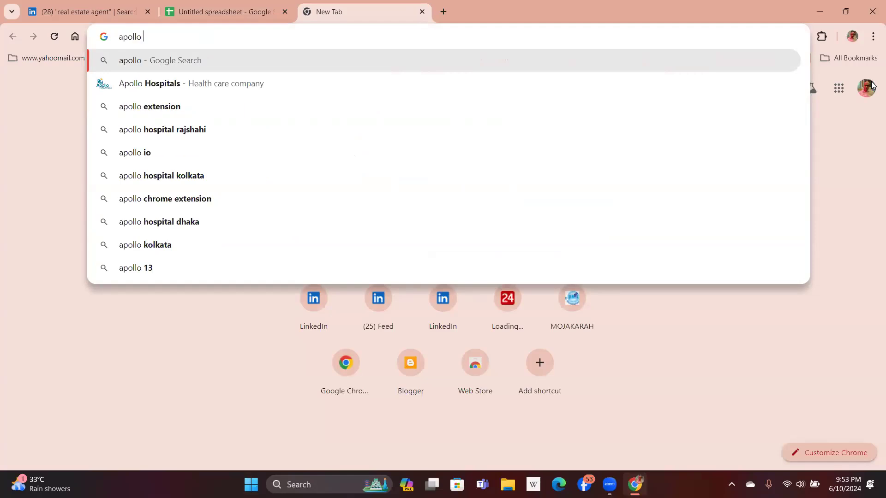
type(" ext")
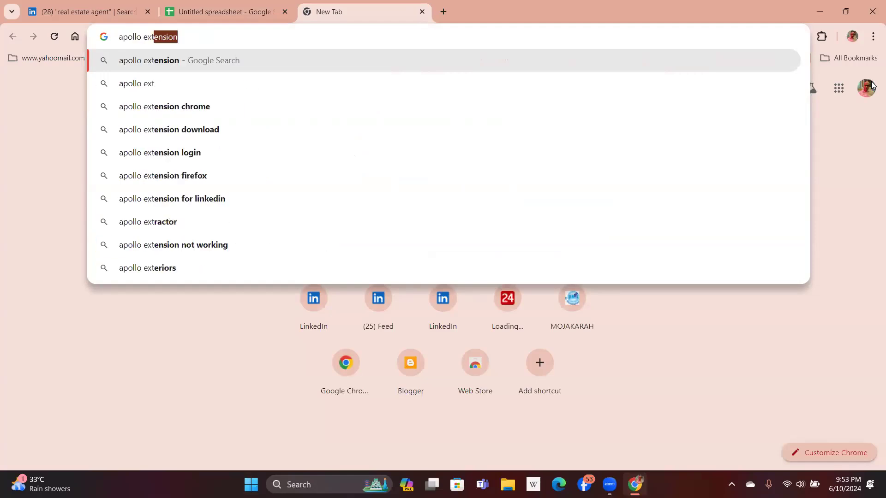
type("ension")
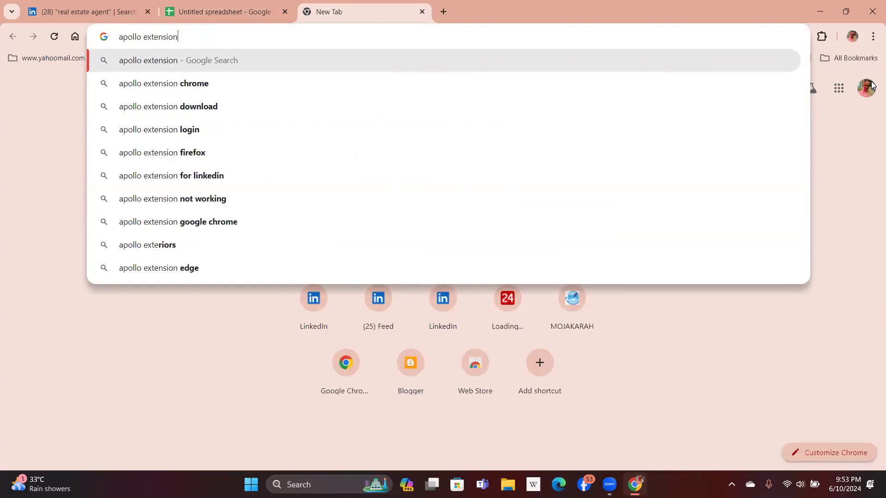
key("Return")
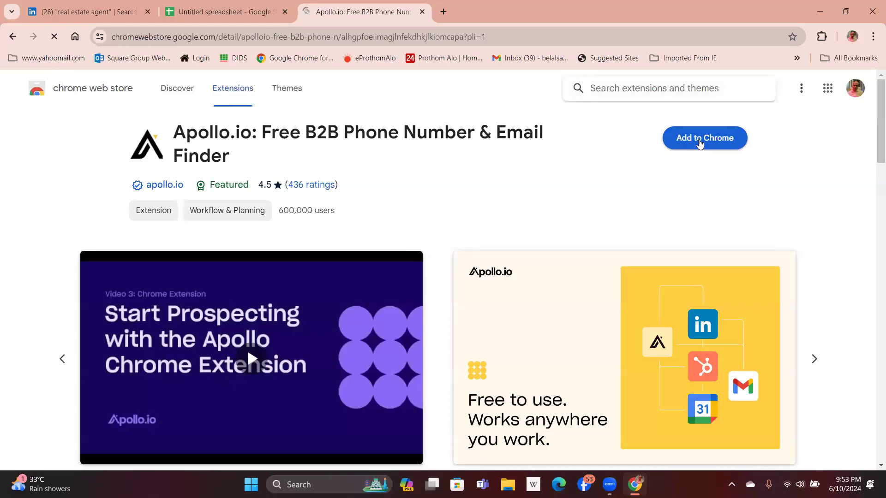
Step: Add the Apollo.io: Free B2B Phone Number & Email Finder extension to Chrome
left_click(700, 143)
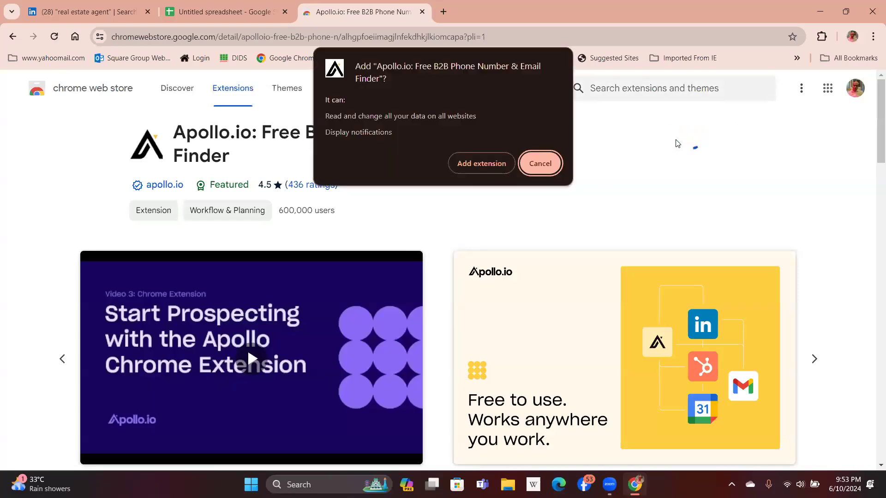
left_click(473, 170)
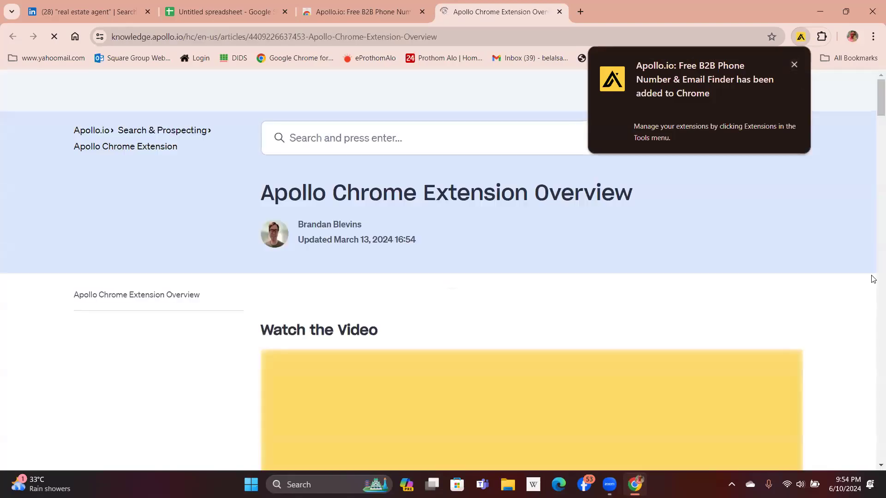
left_click(794, 65)
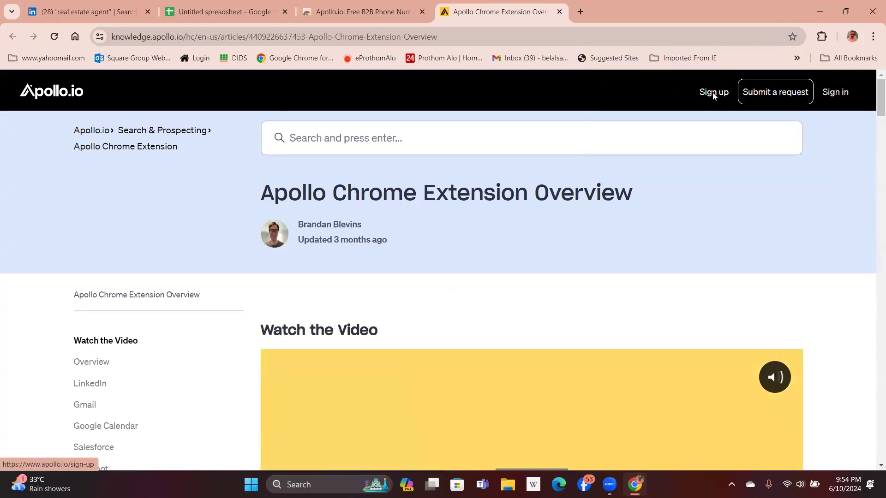
Step: Accept Apollo's terms, sign up with the Google account, and continue past the welcome video
left_click(709, 94)
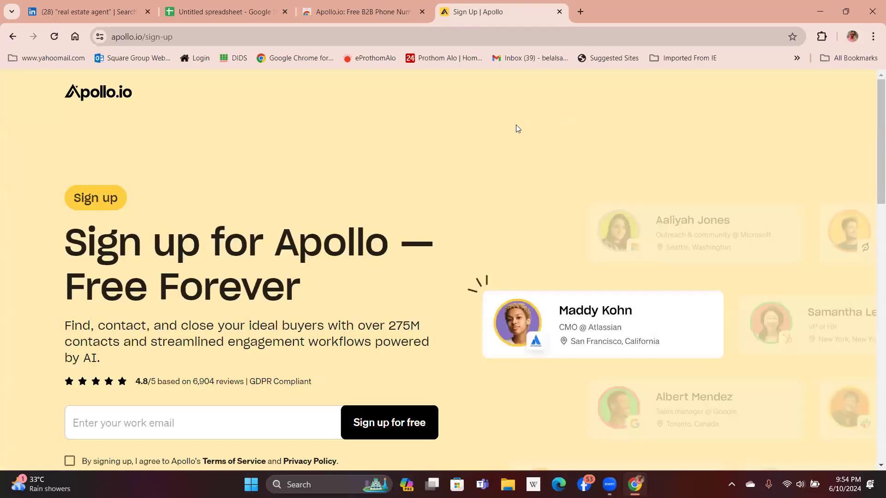
scroll(516, 127, "down", 2)
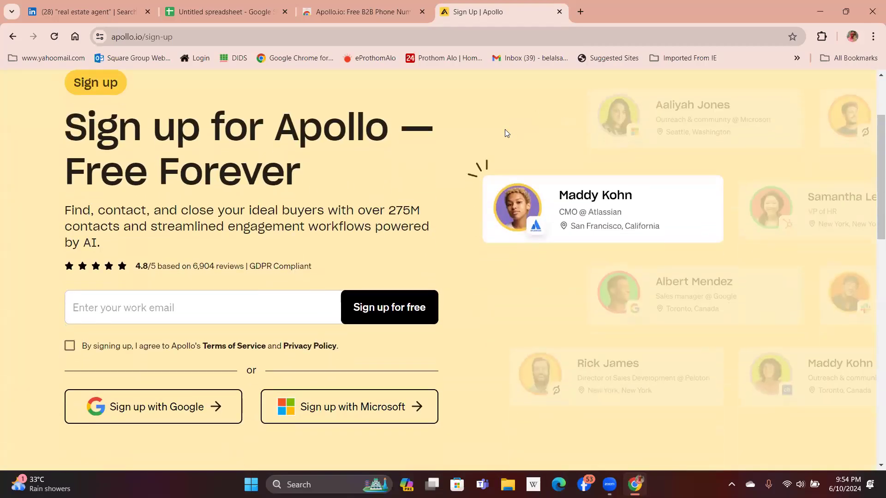
left_click(70, 347)
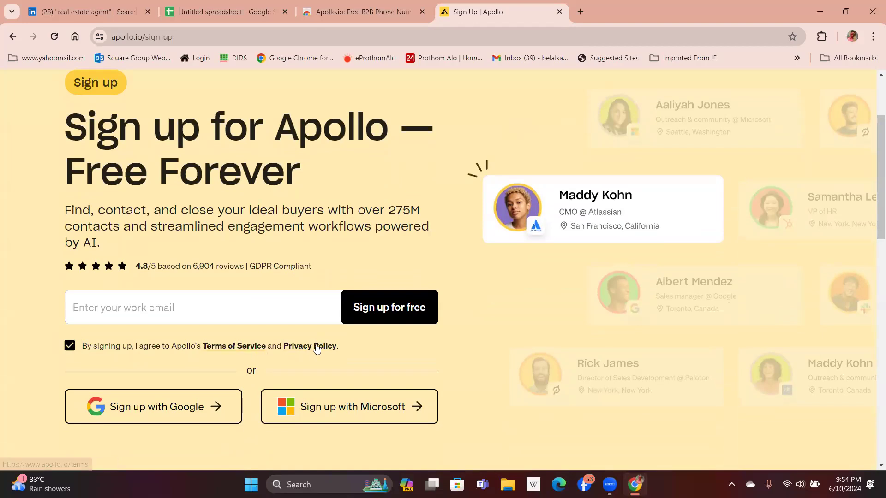
left_click(147, 406)
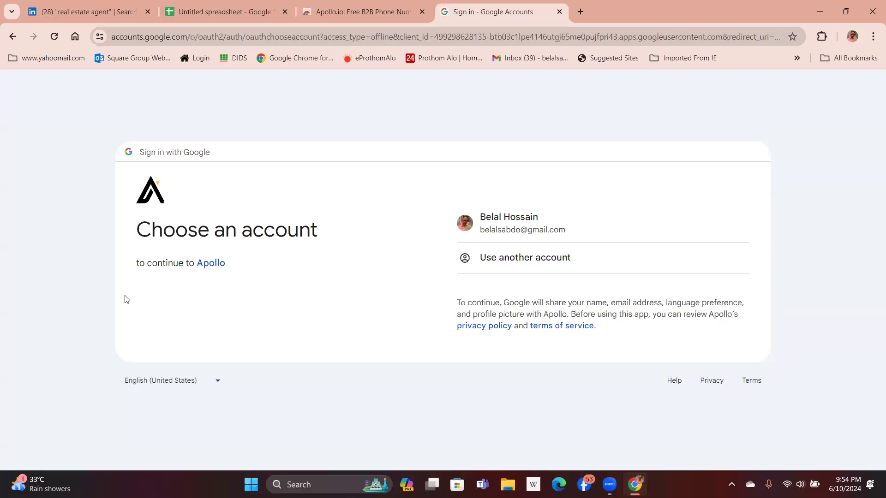
left_click(509, 229)
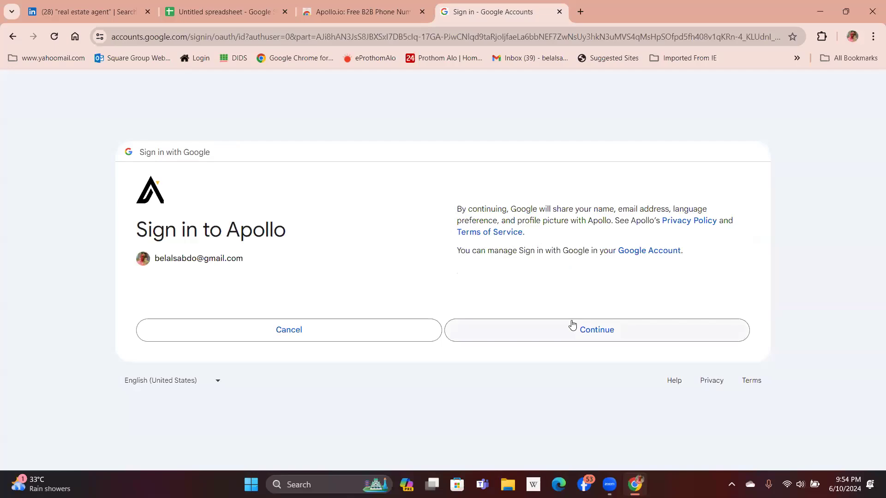
left_click(588, 328)
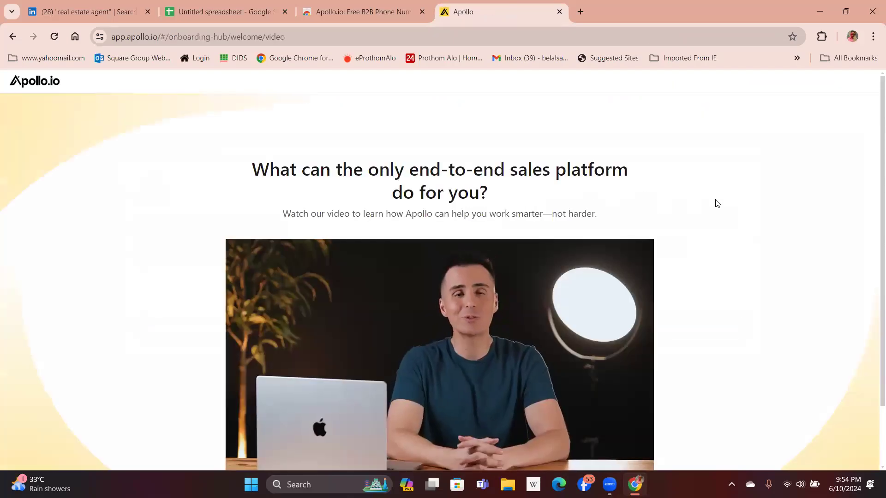
scroll(774, 204, "down", 2)
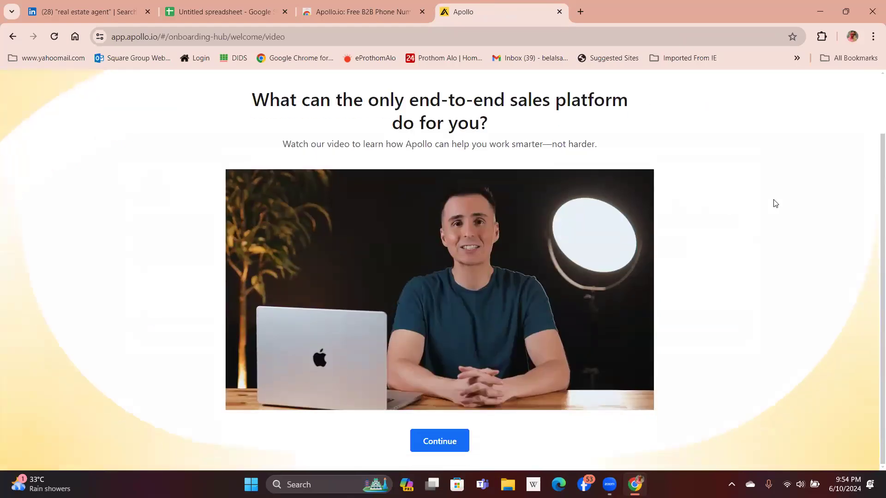
left_click(446, 447)
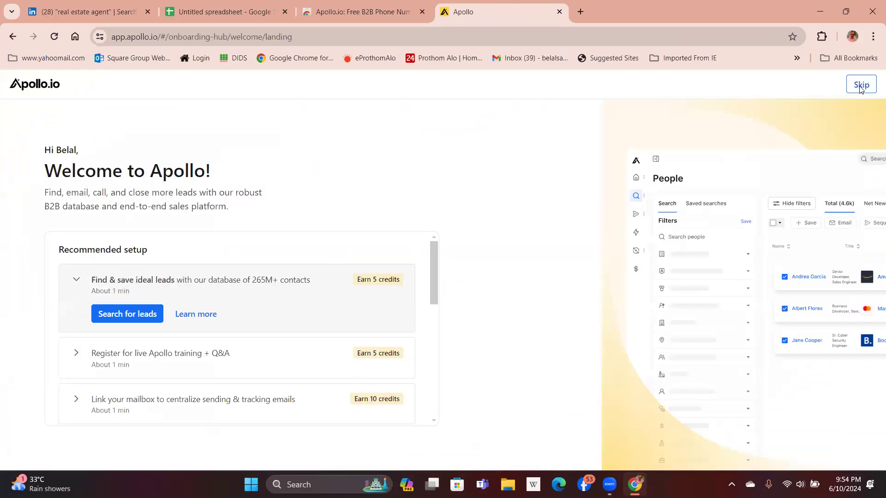
Step: Dismiss Apollo's credits offer, task notice and webinar banner, then return to the LinkedIn results
left_click(861, 87)
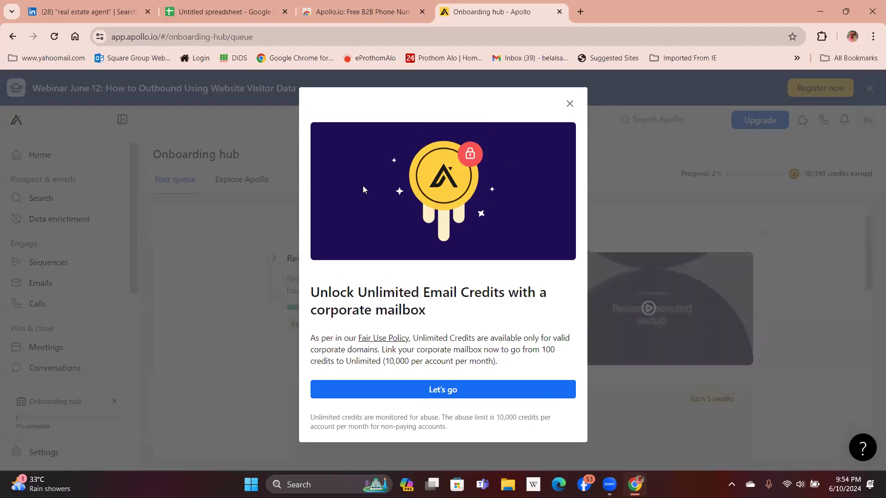
left_click(568, 104)
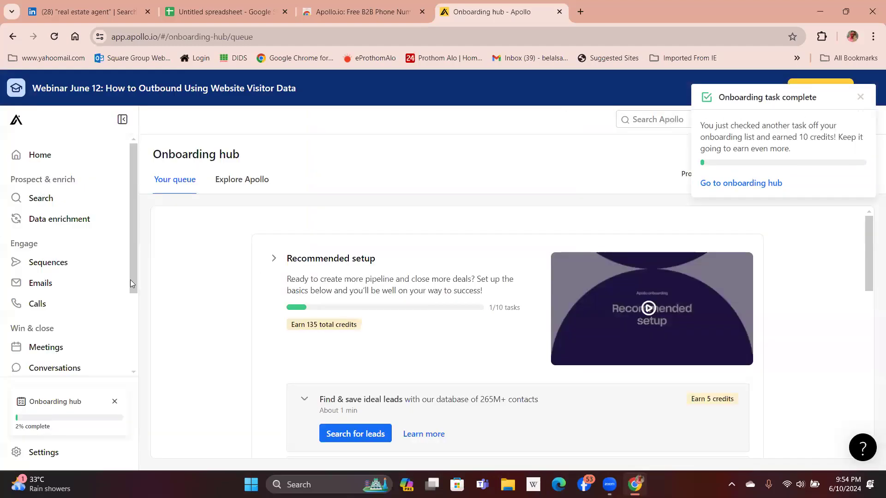
left_click(861, 98)
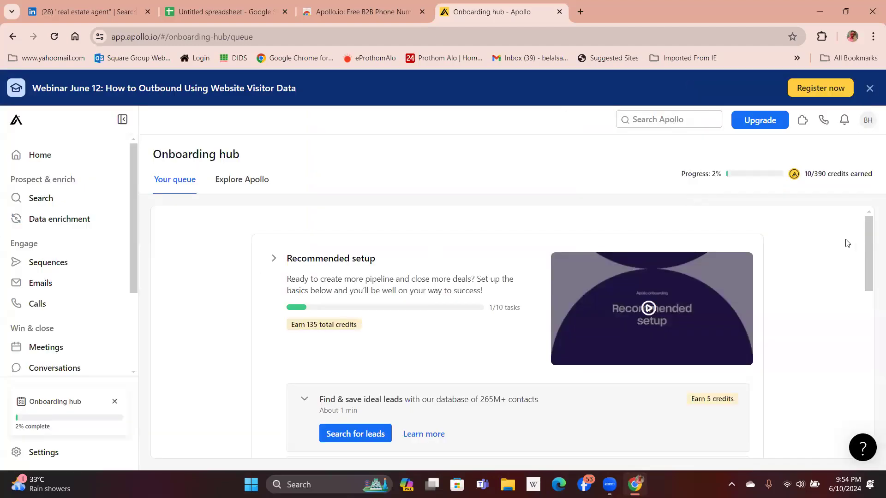
left_click(367, 10)
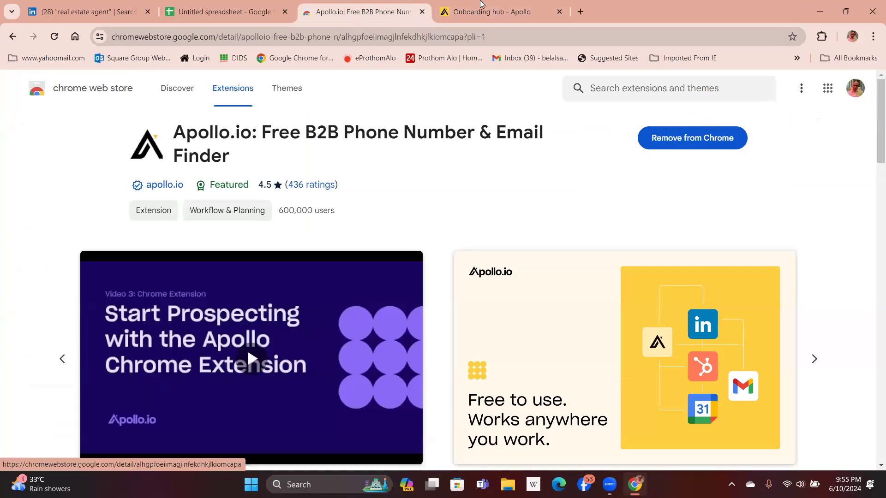
left_click(476, 17)
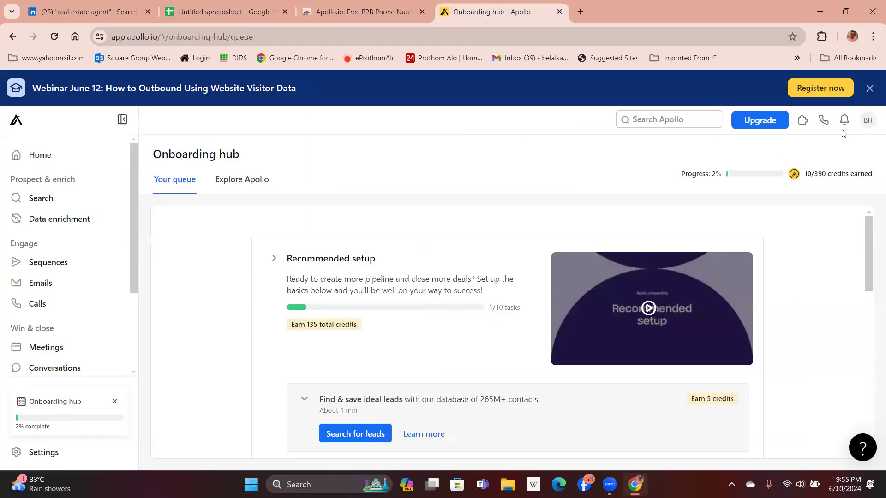
left_click(869, 88)
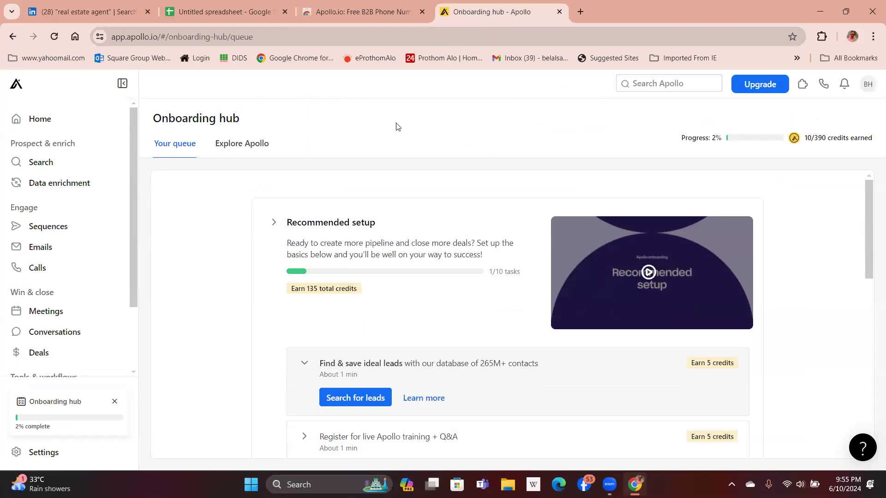
left_click(82, 5)
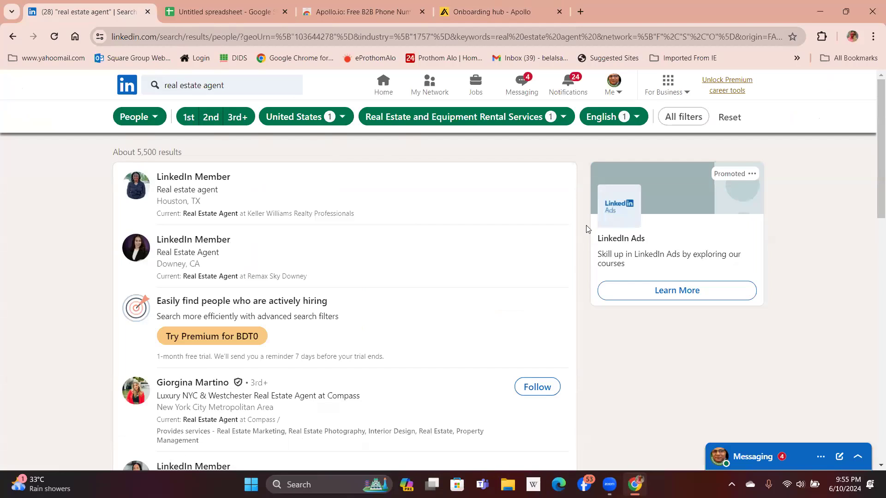
Step: Reload the LinkedIn search results and skip the Apollo extension tour
scroll(587, 229, "down", 5)
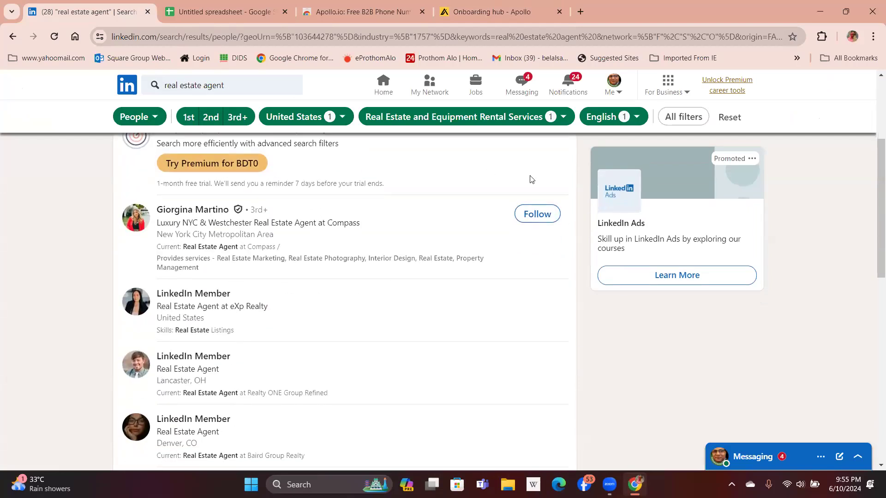
scroll(594, 182, "down", 5)
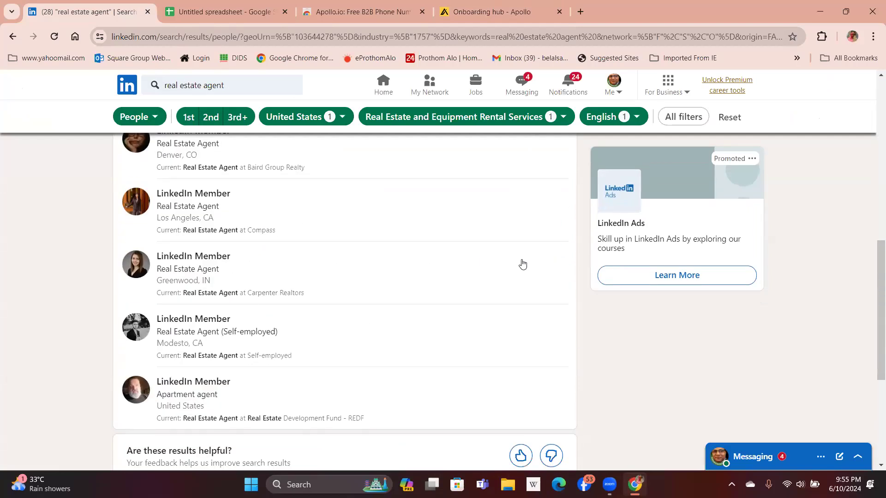
scroll(528, 267, "up", 10)
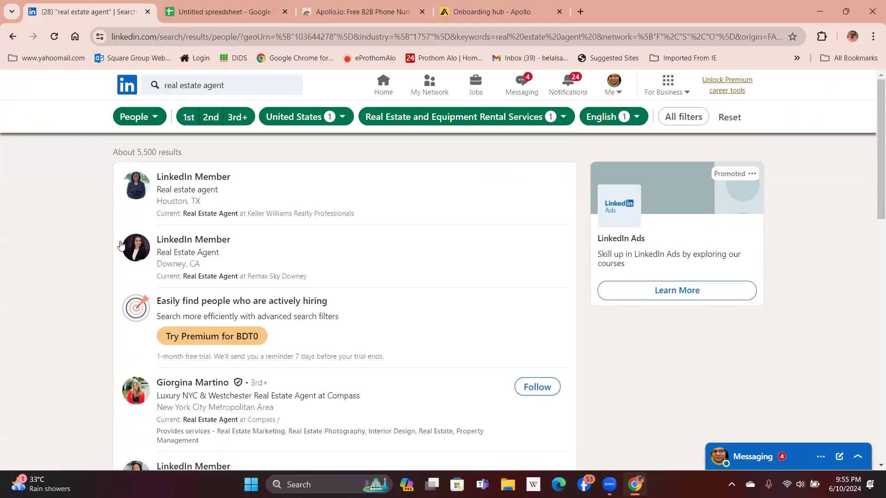
left_click(53, 37)
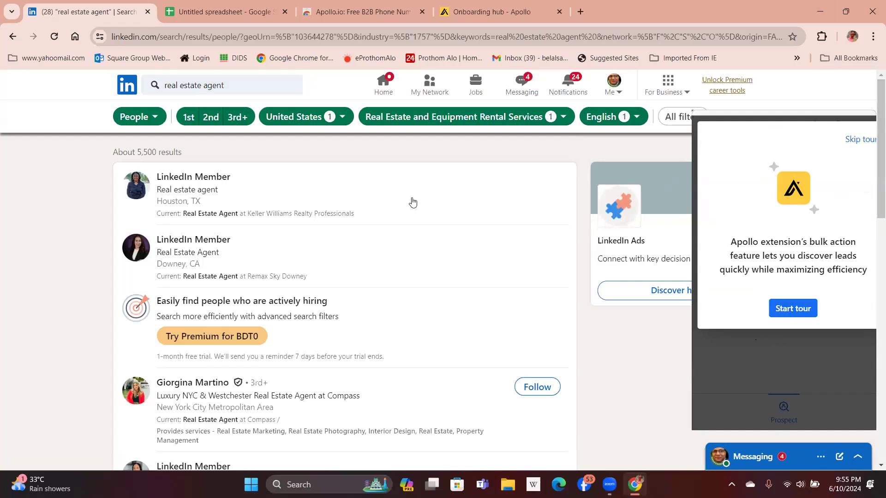
left_click(859, 140)
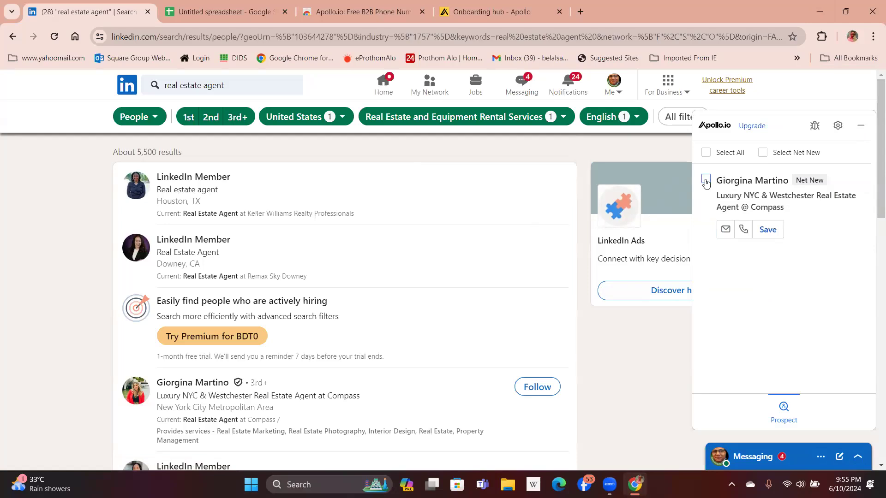
Step: Save the Compass agent to Apollo as a contact and open her contact record
left_click(705, 180)
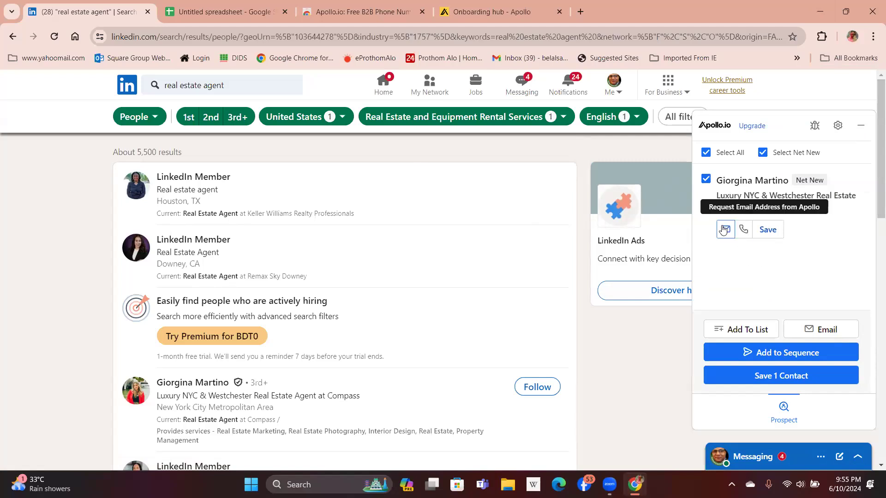
left_click(787, 376)
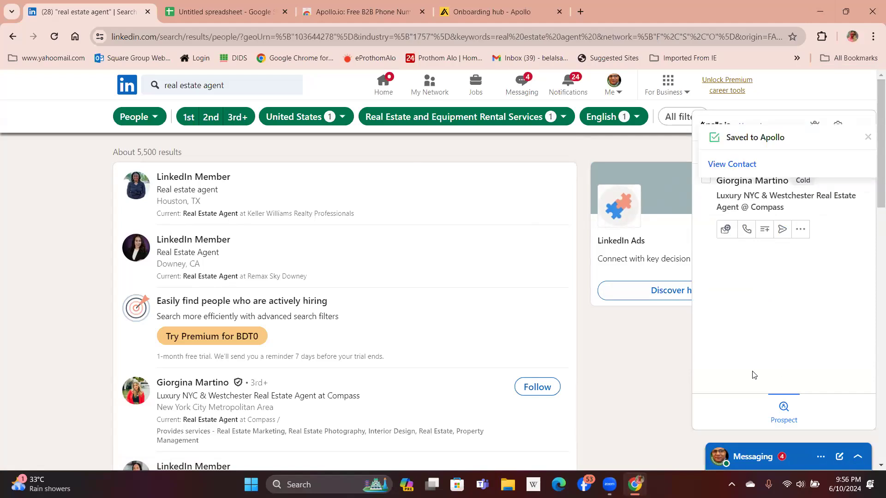
left_click(733, 165)
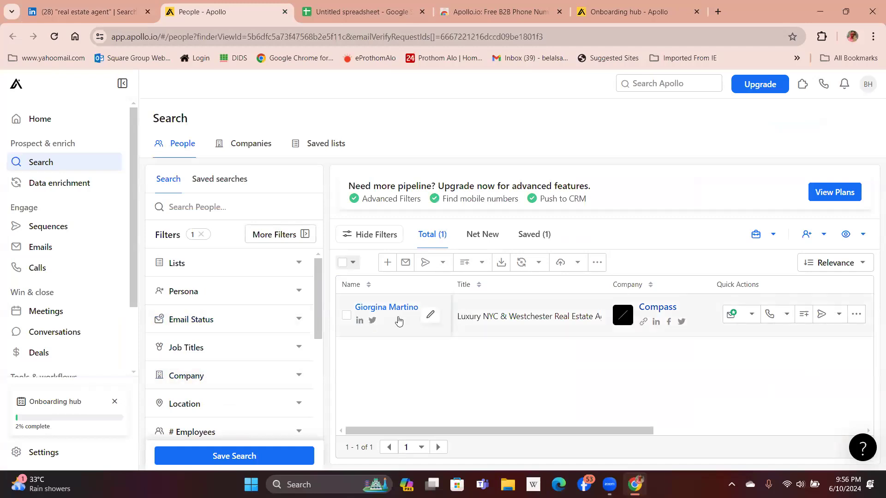
mouse_move(636, 318)
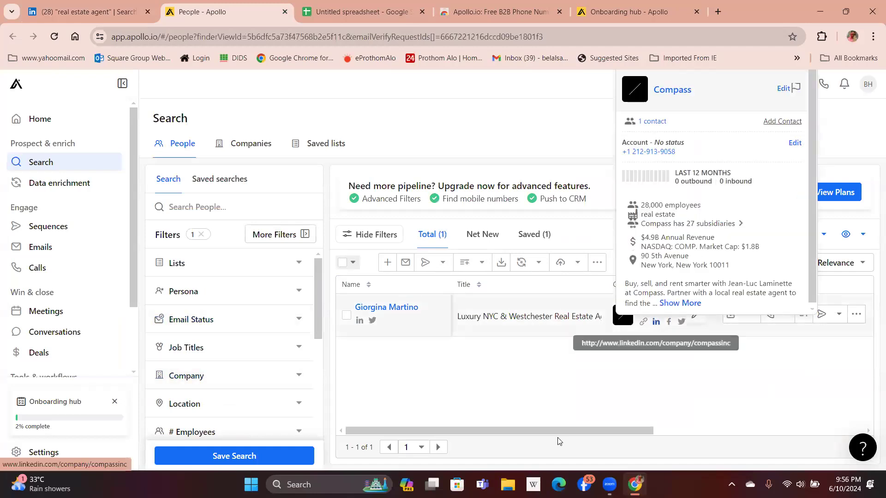
left_click_drag(533, 431, 663, 430)
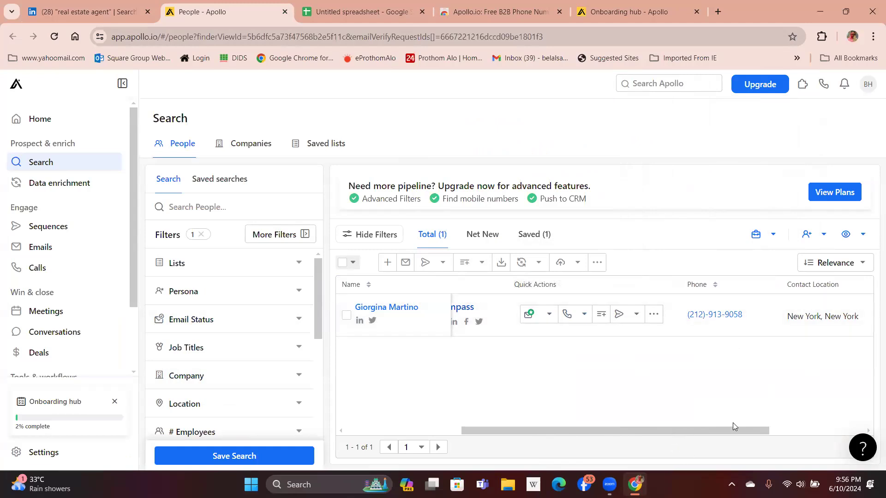
left_click_drag(734, 424, 834, 419)
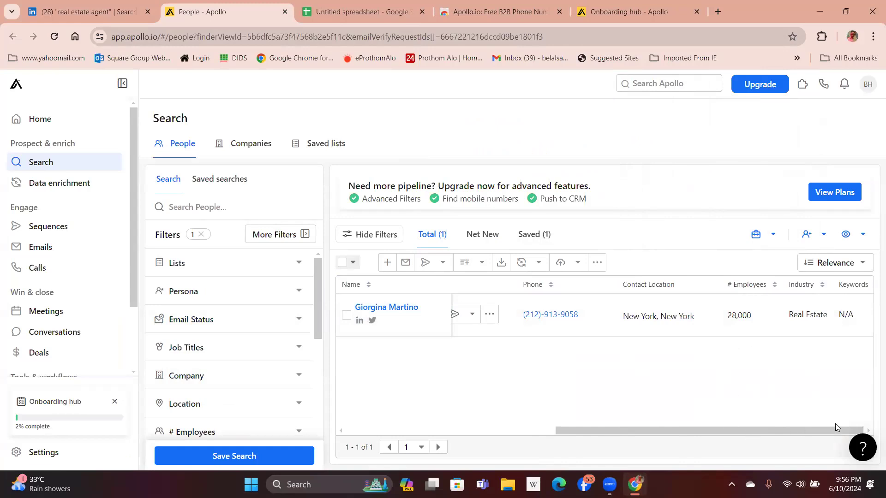
scroll(623, 443, "left", 1)
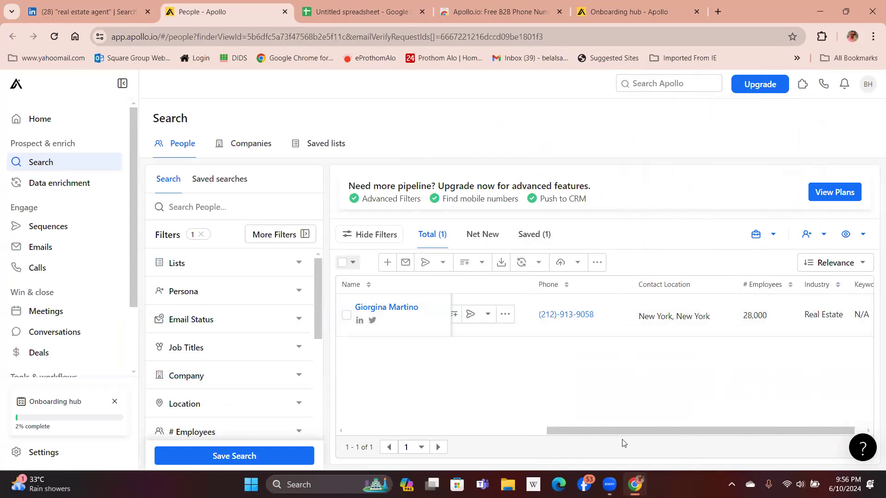
scroll(622, 443, "left", 5)
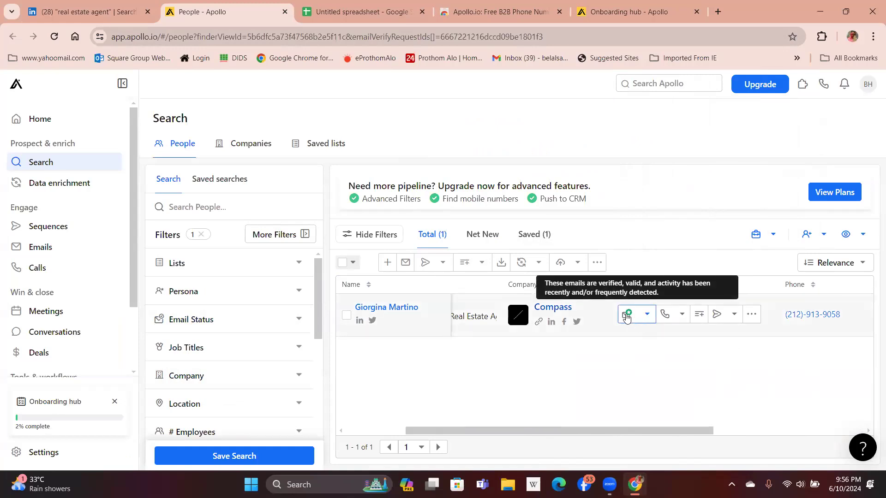
left_click(626, 315)
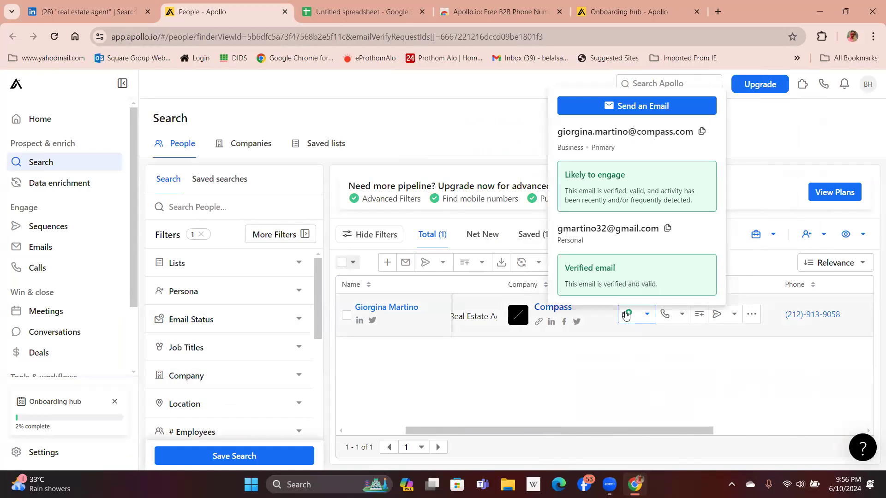
left_click_drag(555, 133, 695, 134)
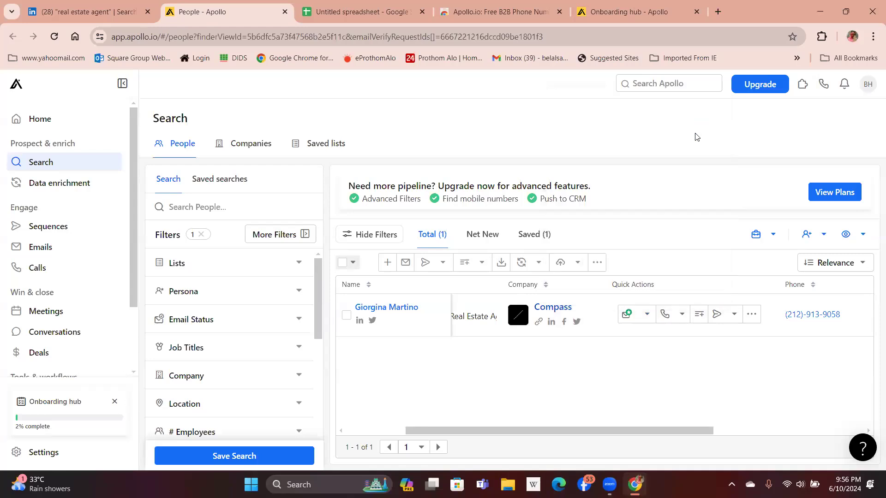
left_click(629, 315)
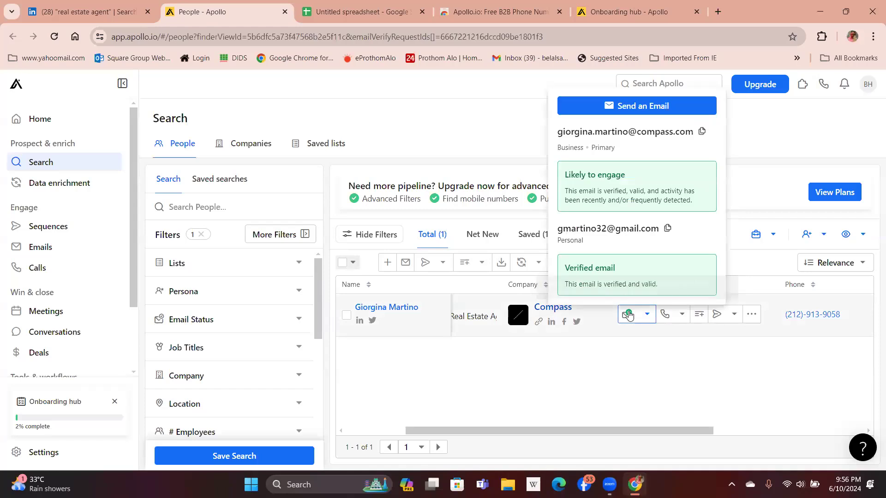
left_click(702, 133)
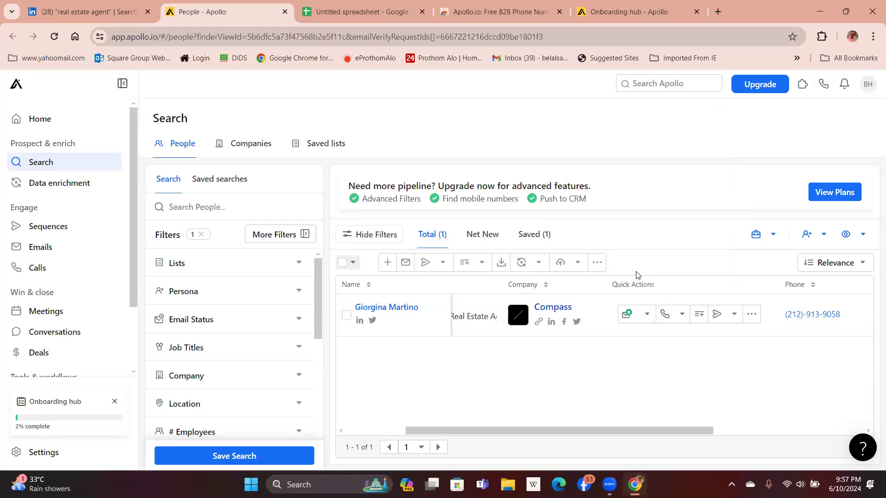
Step: Load mailtester.com in a new Chrome tab
left_click(718, 11)
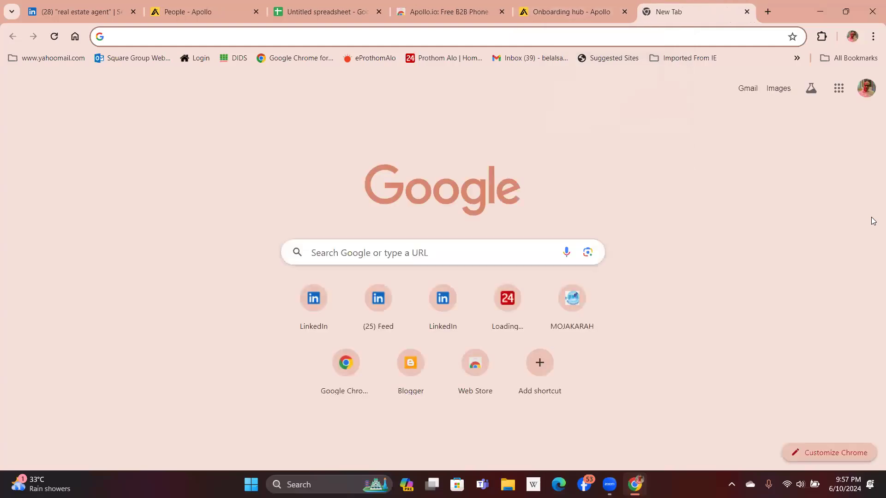
type("mai")
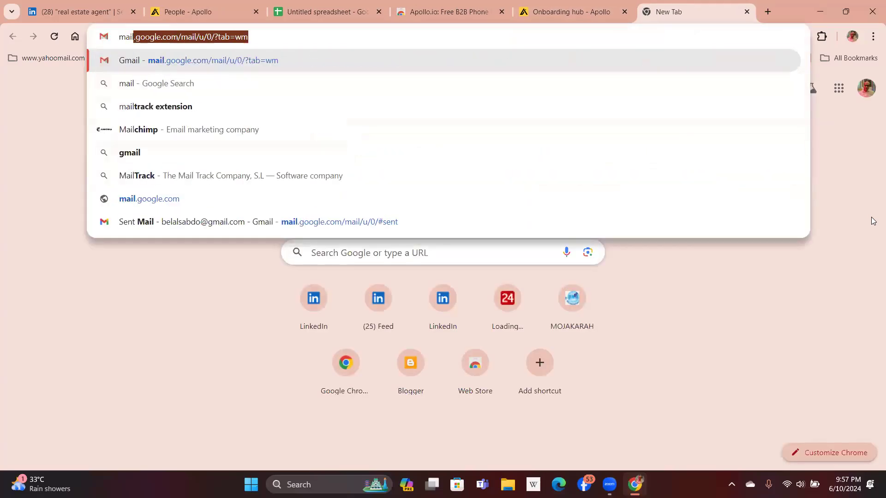
type("ltester")
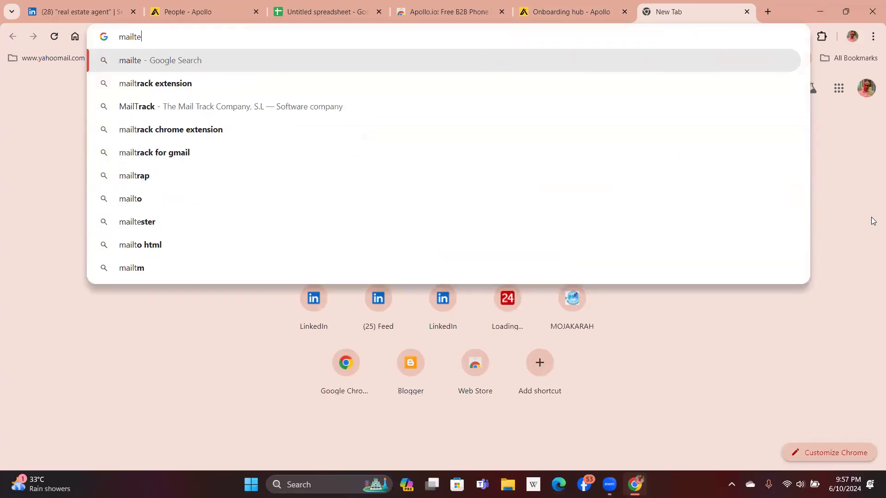
type(".com")
key("Return")
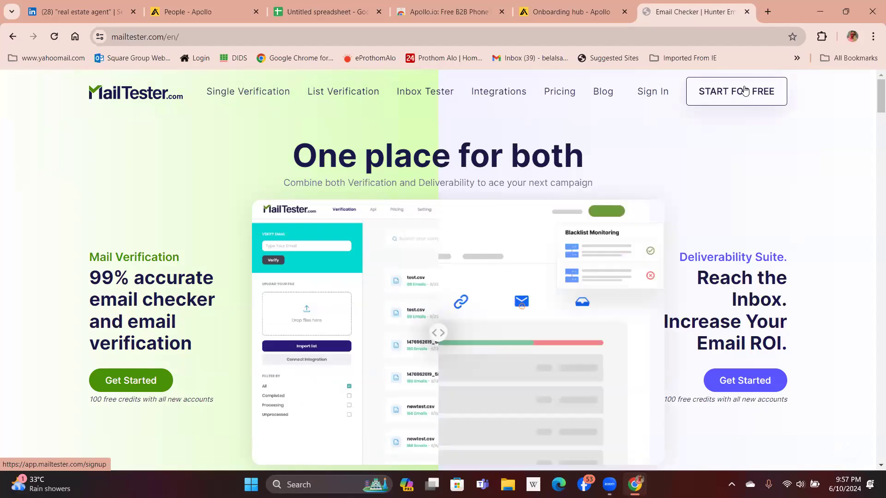
Step: Sign up for a free MailTester account via Google sign-in, passing the reCAPTCHA check
left_click(118, 383)
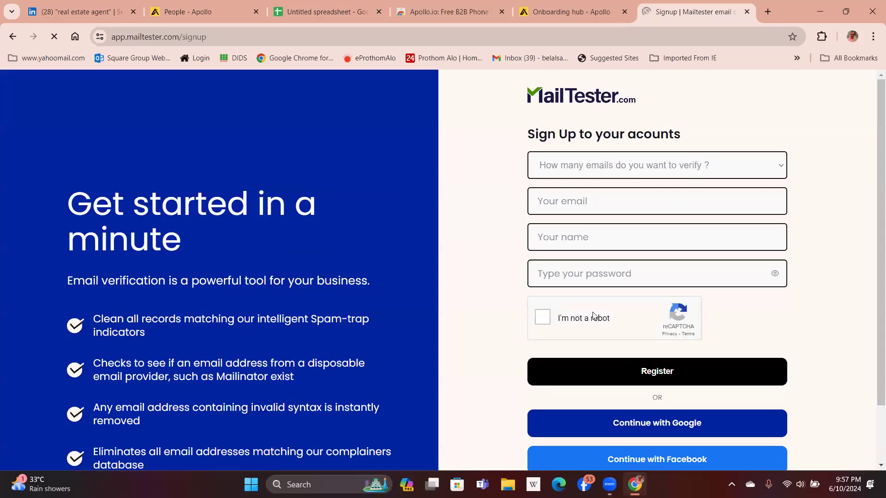
left_click(543, 319)
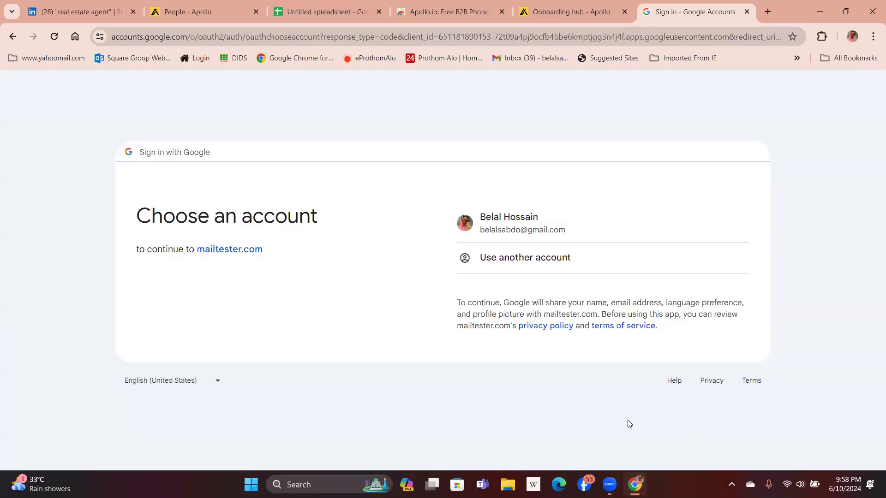
left_click(523, 228)
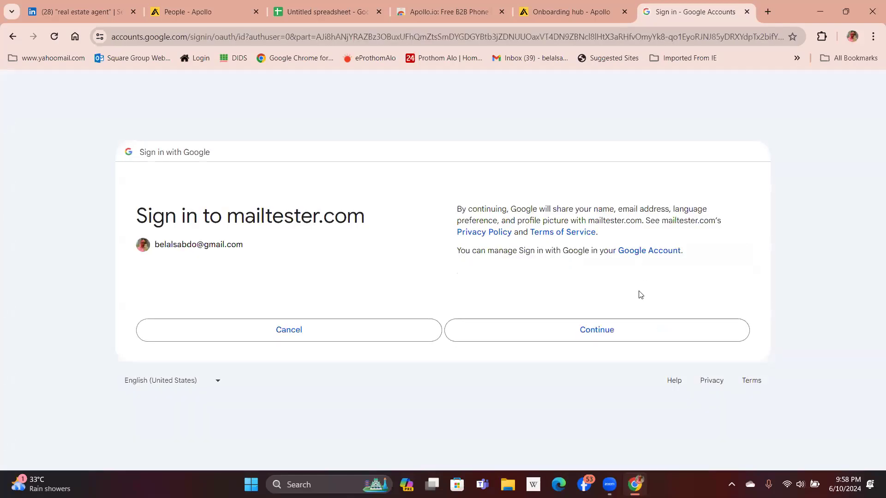
left_click(610, 332)
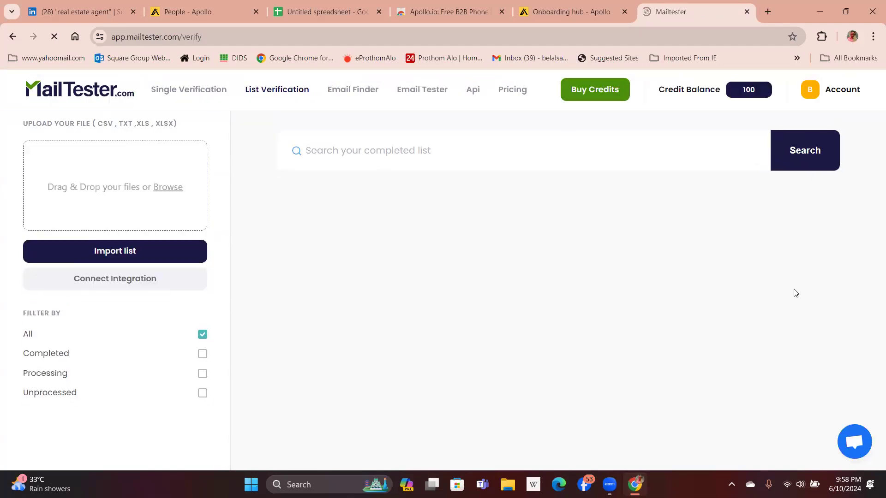
Step: Verify a Gmail address under Single Verification, then reload to clear the result
left_click(186, 89)
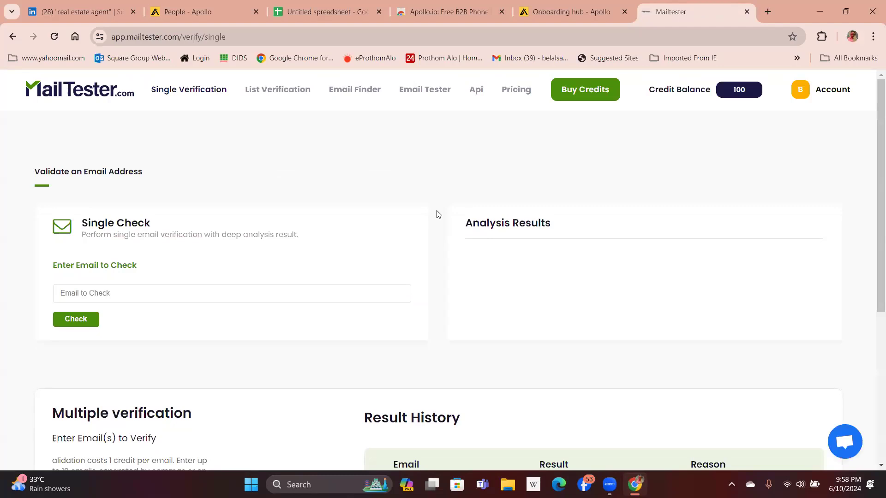
left_click(87, 294)
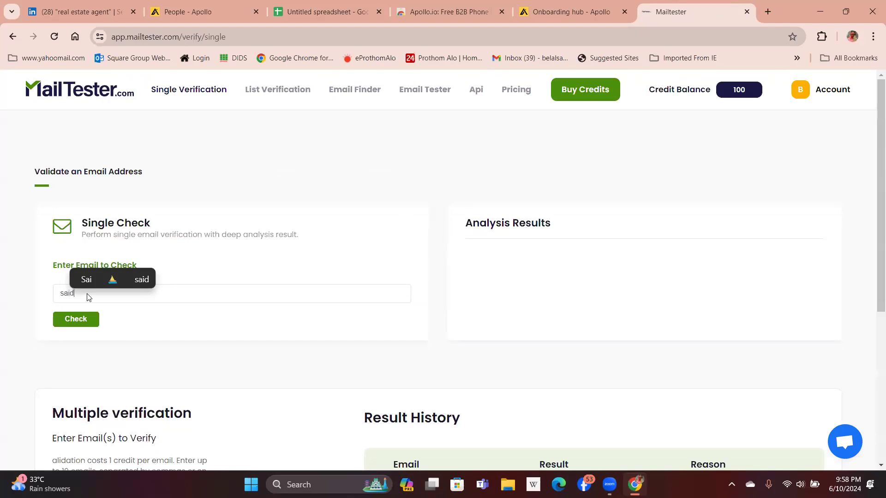
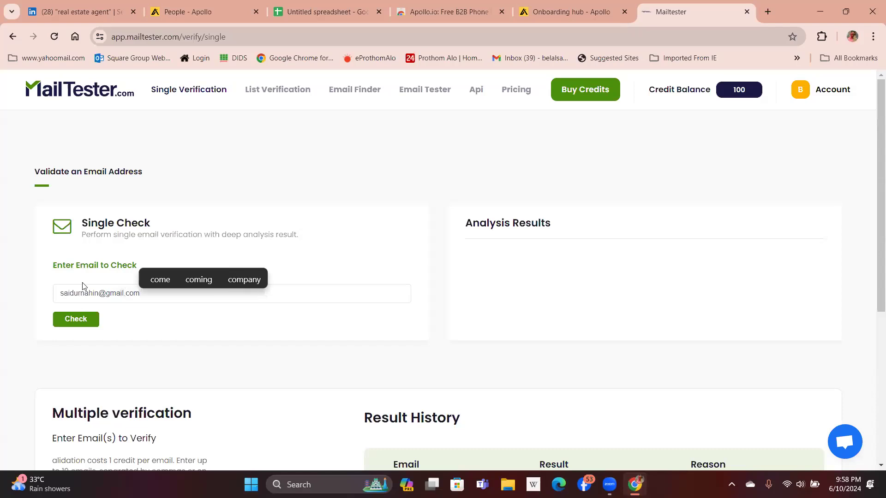
key("Return")
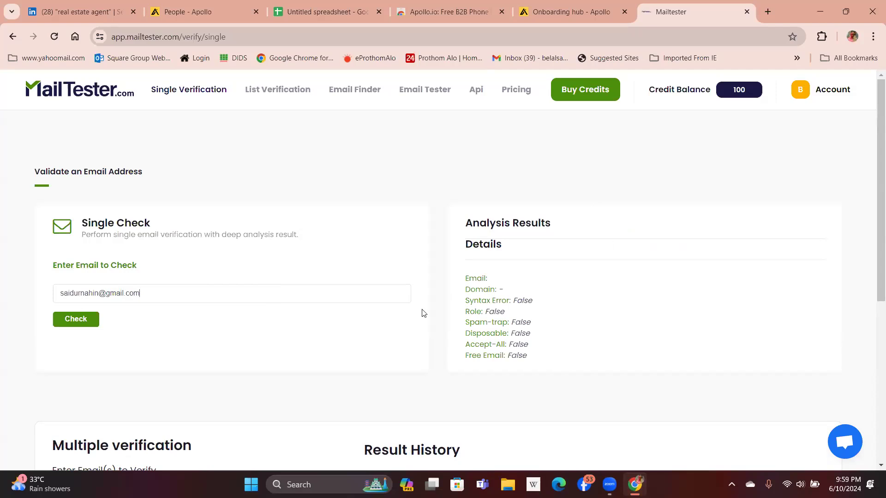
left_click(59, 39)
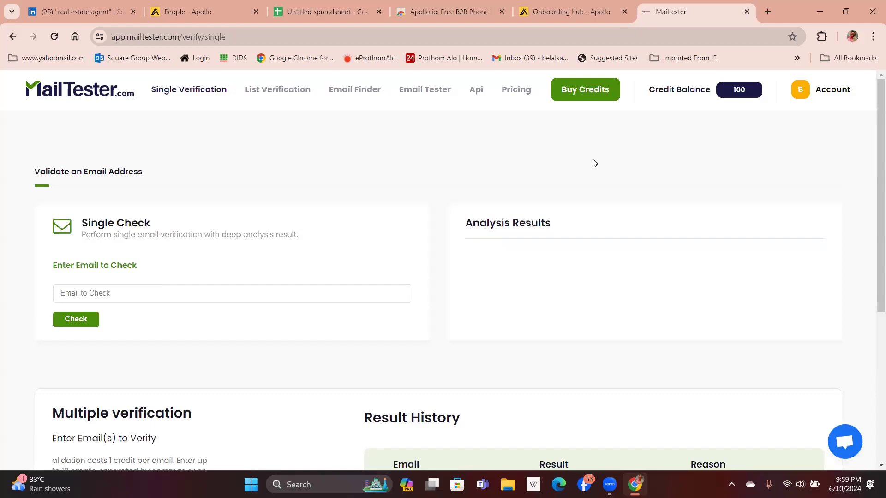
Step: Re-check the previously used Gmail address from autofill, then select it for replacement
left_click(108, 291)
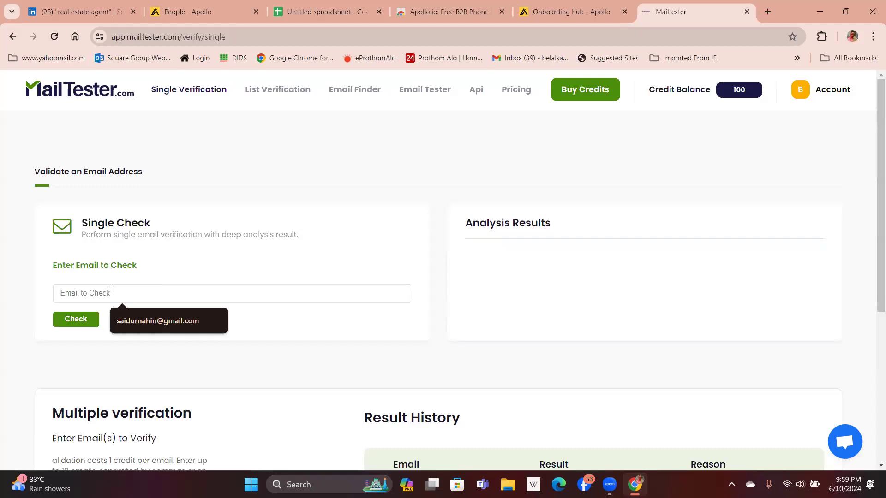
left_click(148, 320)
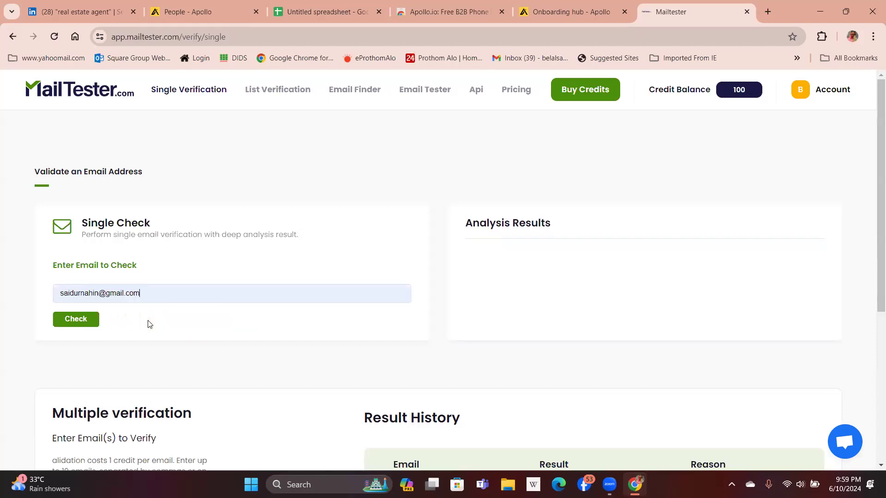
left_click(69, 326)
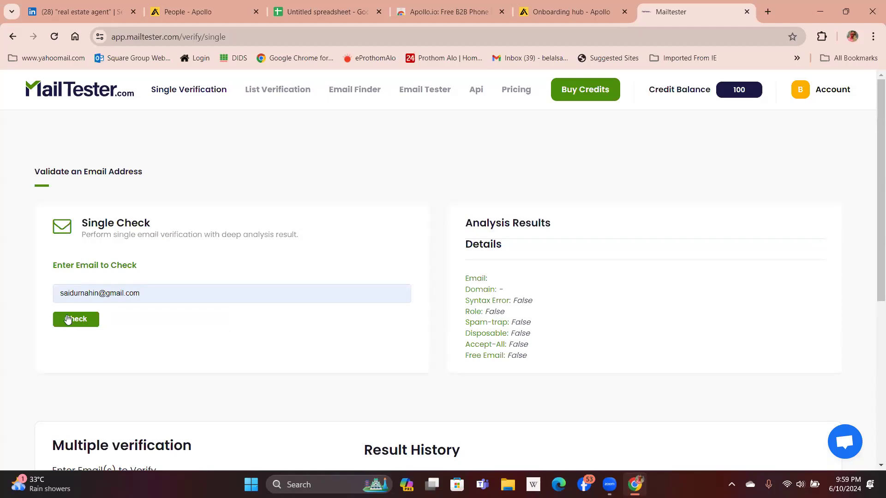
triple_click(146, 291)
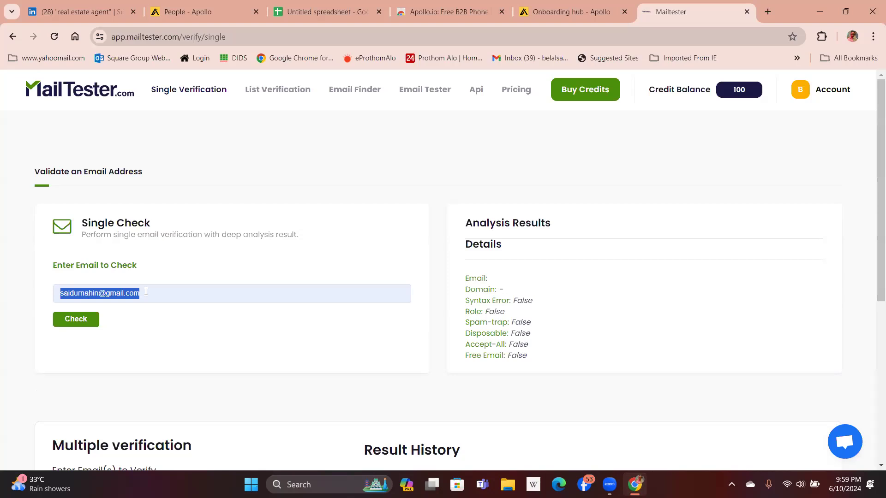
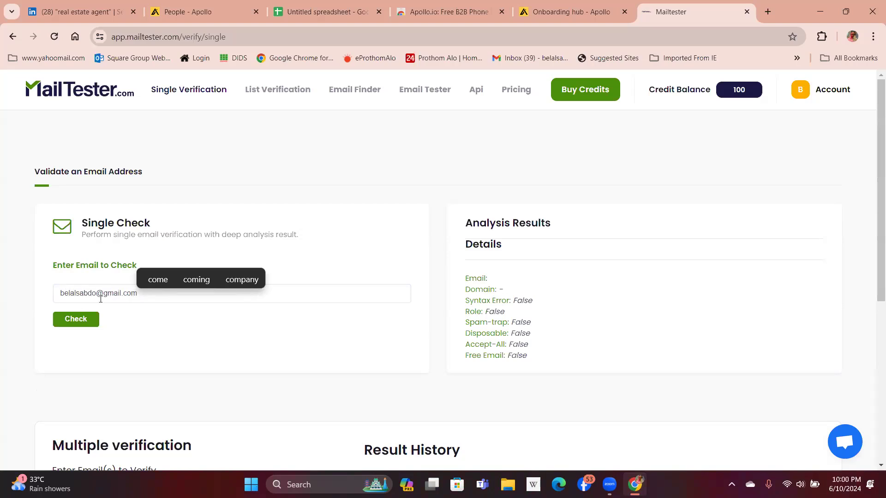
Step: Enter a different Gmail address and run its verification
left_click(78, 323)
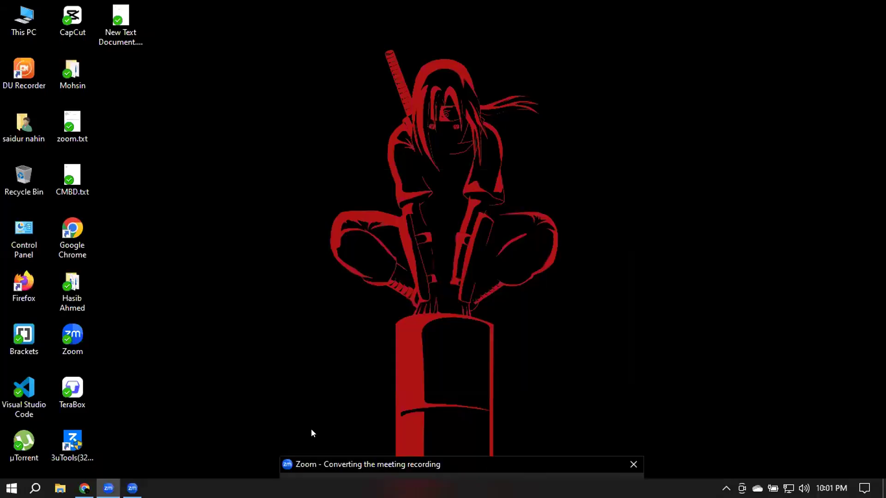
Step: Bring Chrome back and load the LinkedIn feed in a new tab
left_click(84, 488)
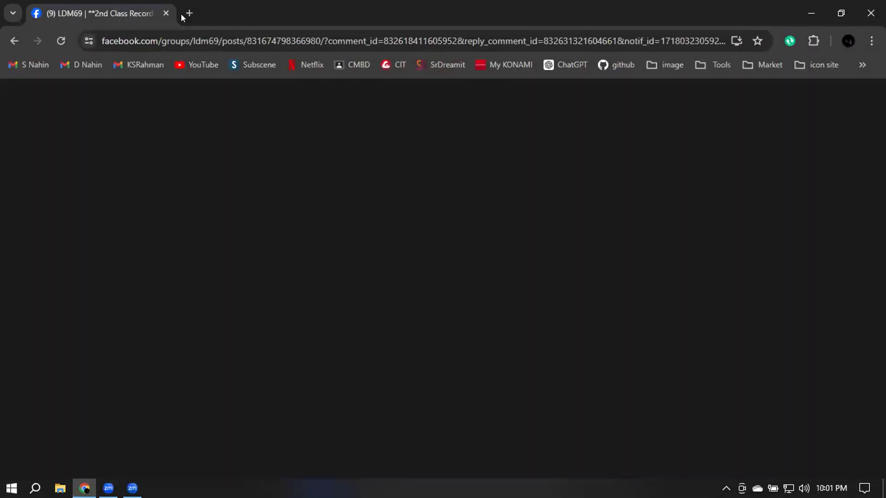
left_click(189, 14)
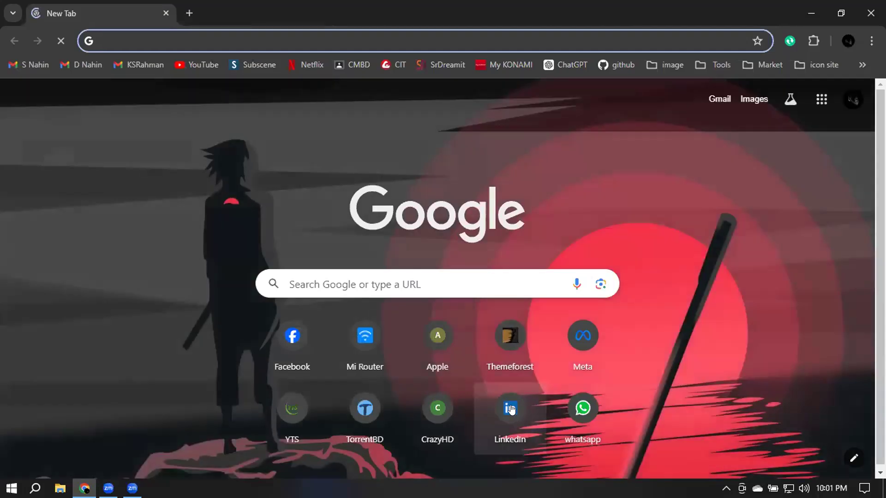
left_click(510, 409)
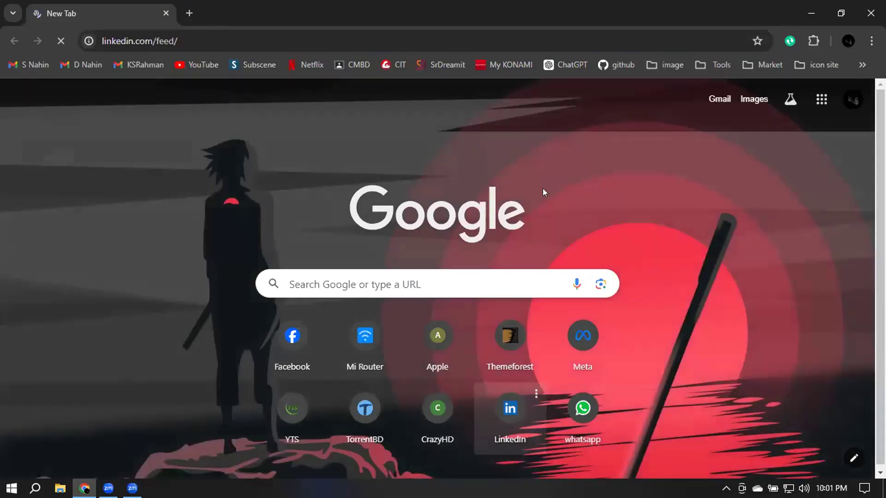
Step: Enable the Apollo.io extension in Manage extensions and return to LinkedIn
left_click(813, 40)
left_click(708, 256)
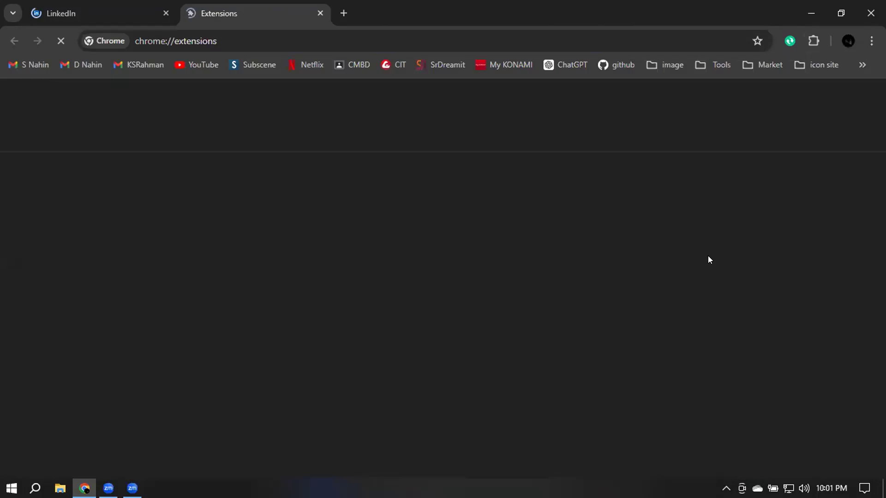
scroll(690, 236, "down", 2)
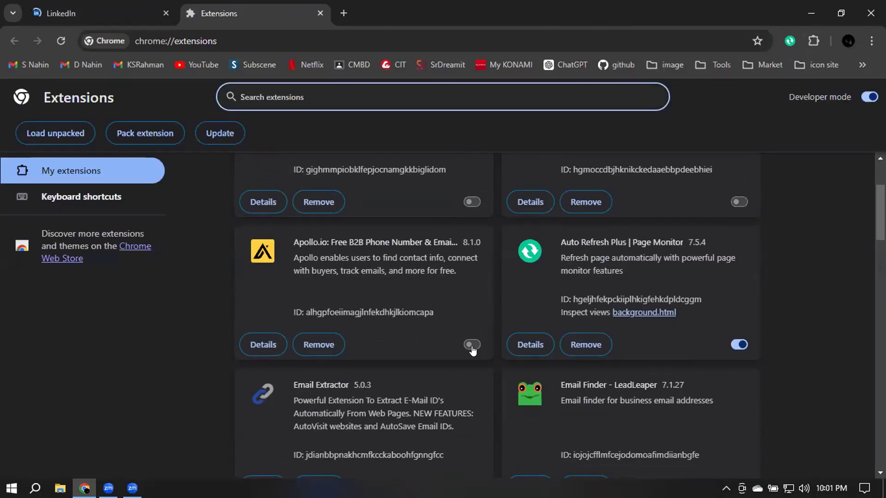
left_click(473, 345)
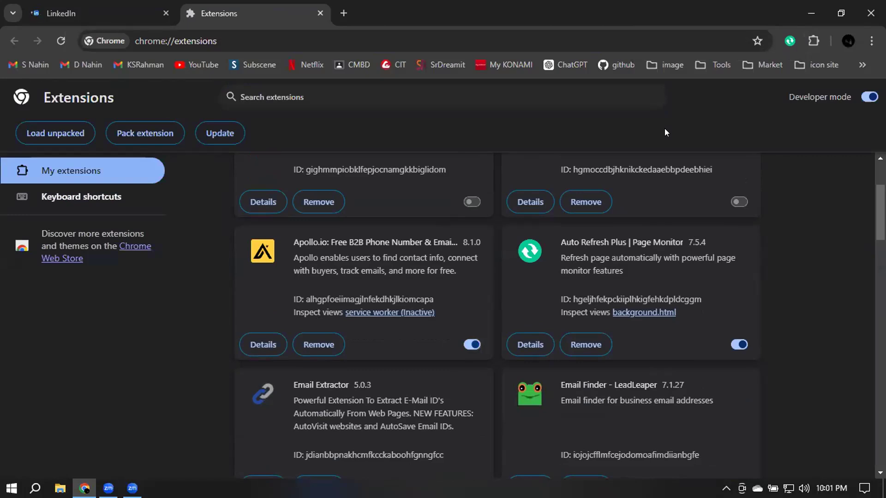
scroll(872, 275, "up", 3)
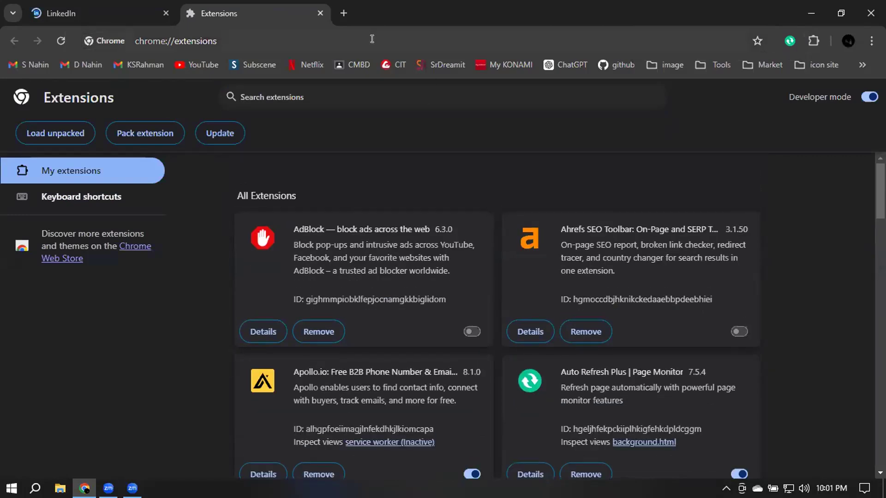
left_click(320, 13)
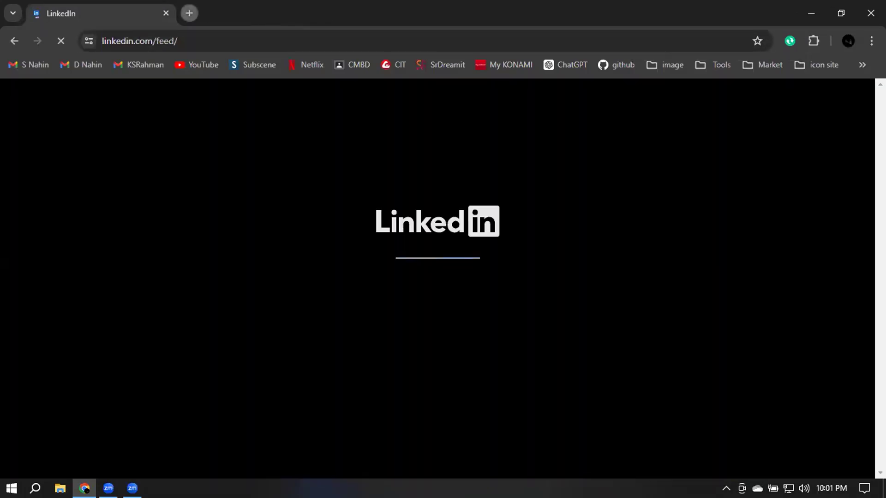
Step: Open mailtester.com in another tab and sign in with a Google account
left_click(189, 13)
type("mailtester.com/en/")
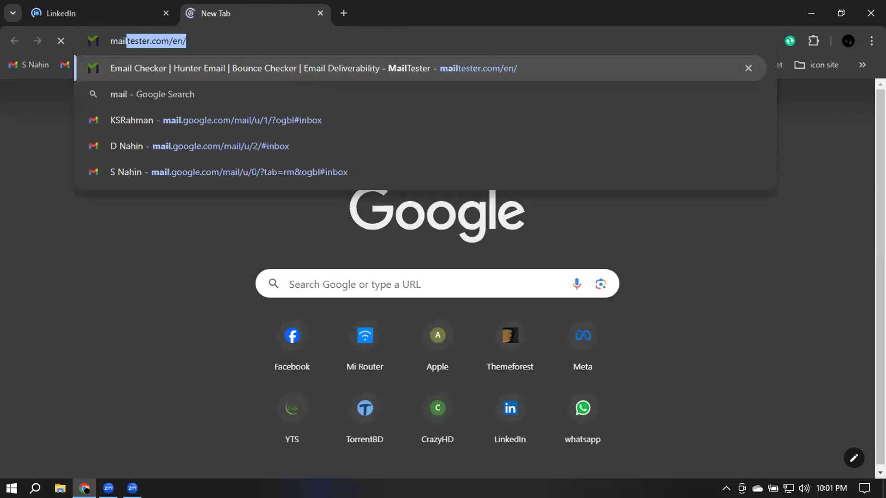
key("Return")
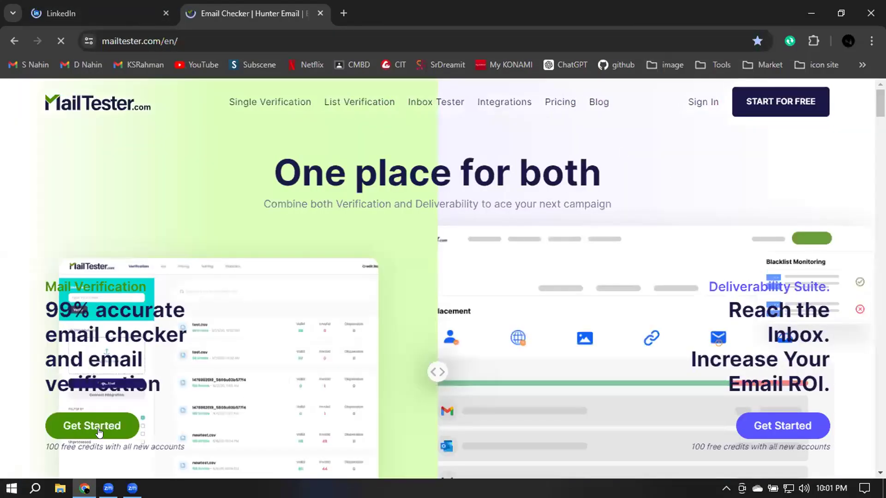
left_click(98, 431)
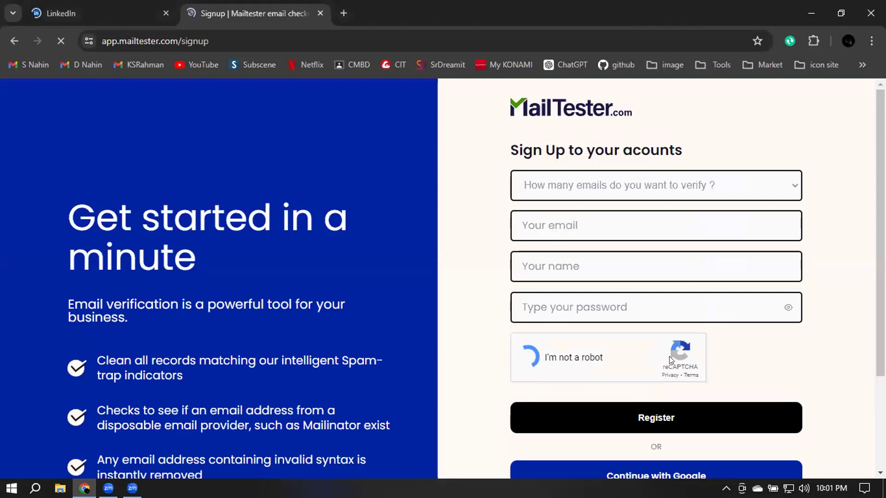
scroll(671, 360, "down", 2)
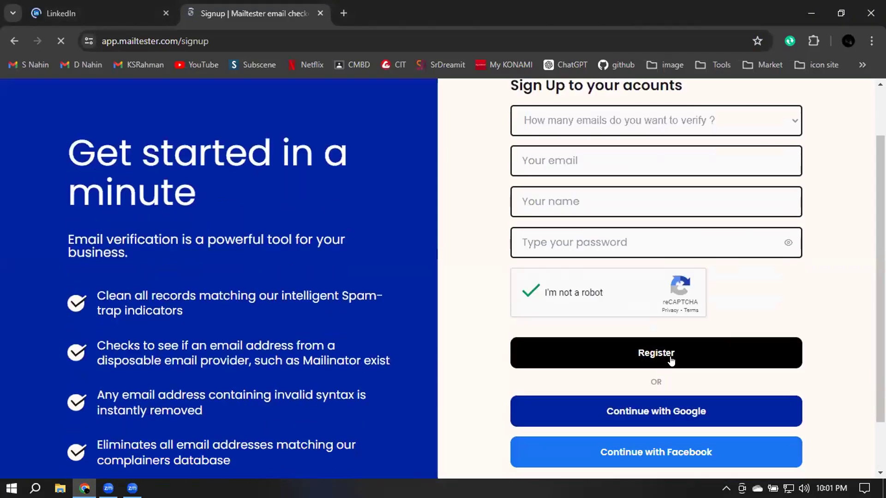
left_click(639, 410)
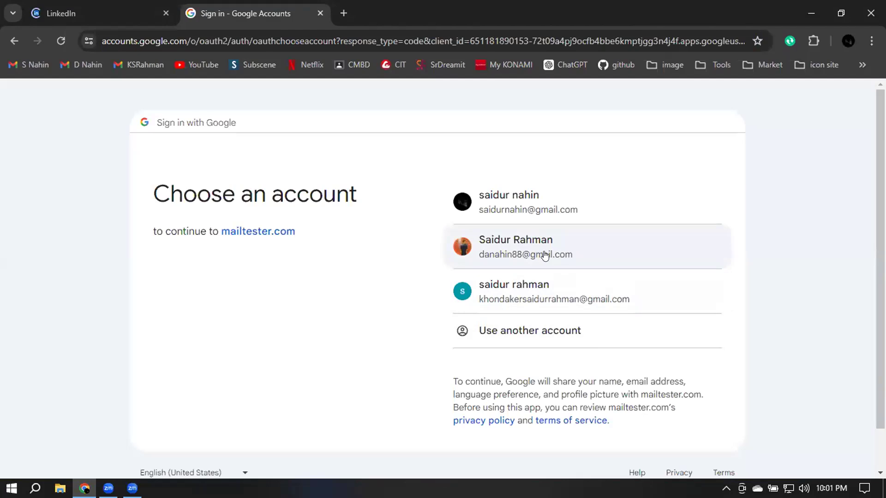
left_click(545, 256)
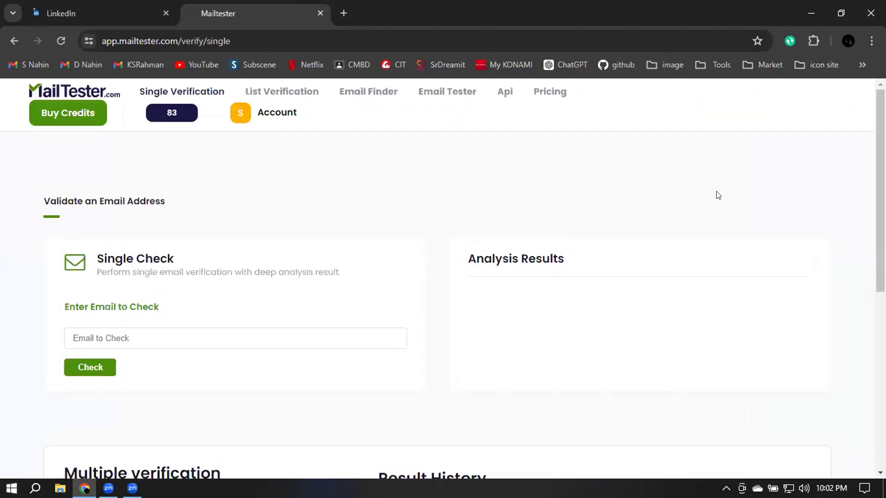
Step: Check a Gmail address and review its Analysis Results, all flags False
left_click(102, 332)
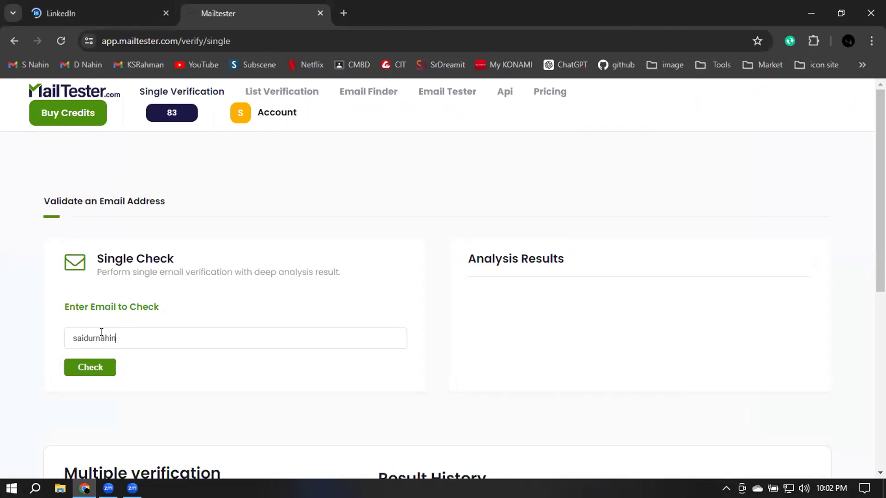
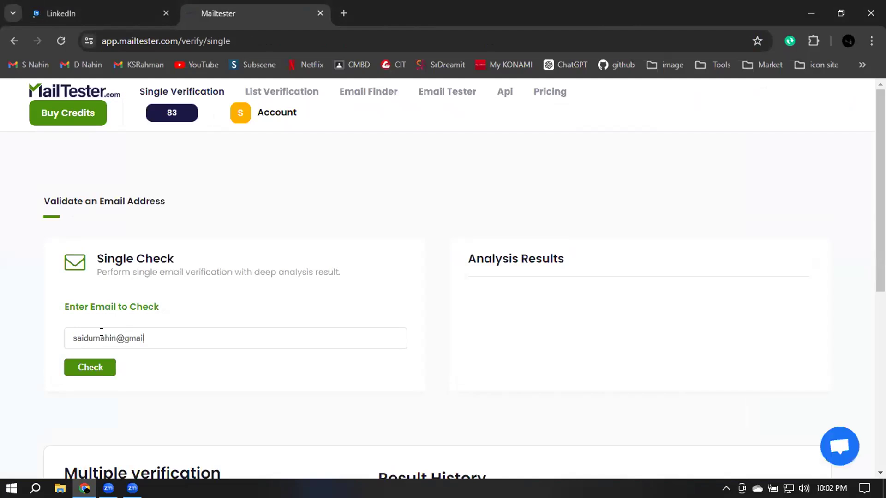
left_click(102, 369)
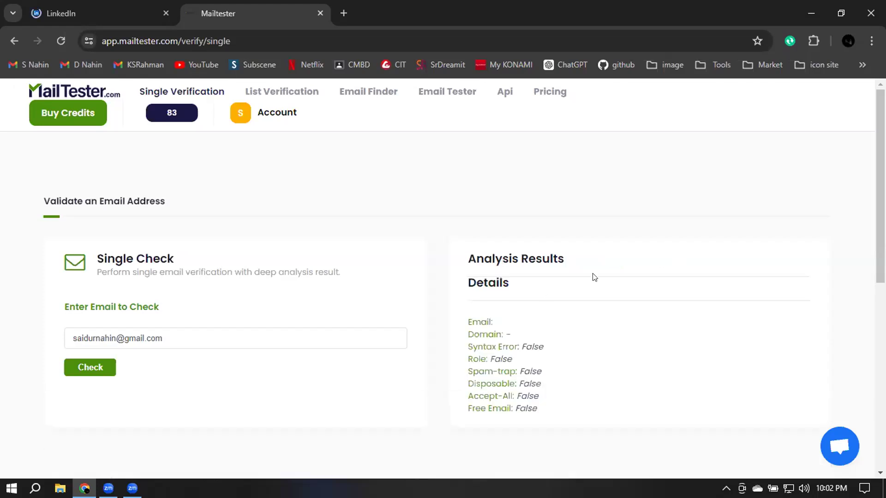
scroll(595, 277, "down", 8)
scroll(595, 277, "up", 7)
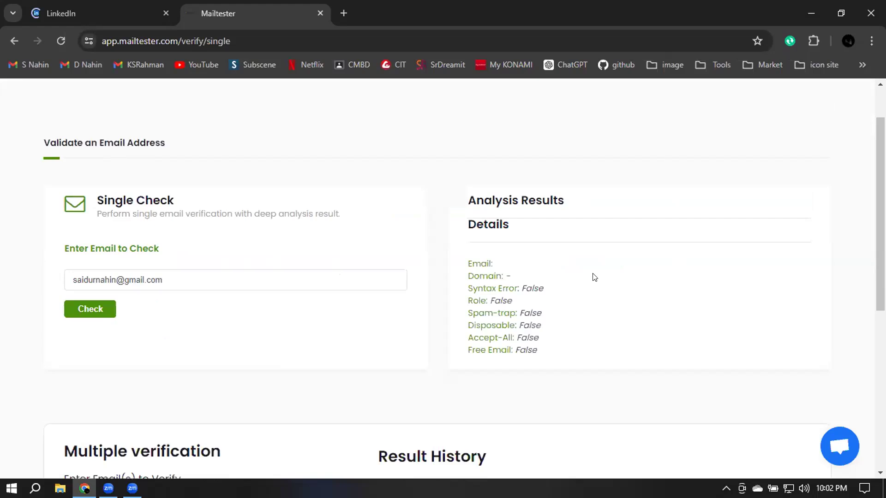
scroll(708, 256, "up", 1)
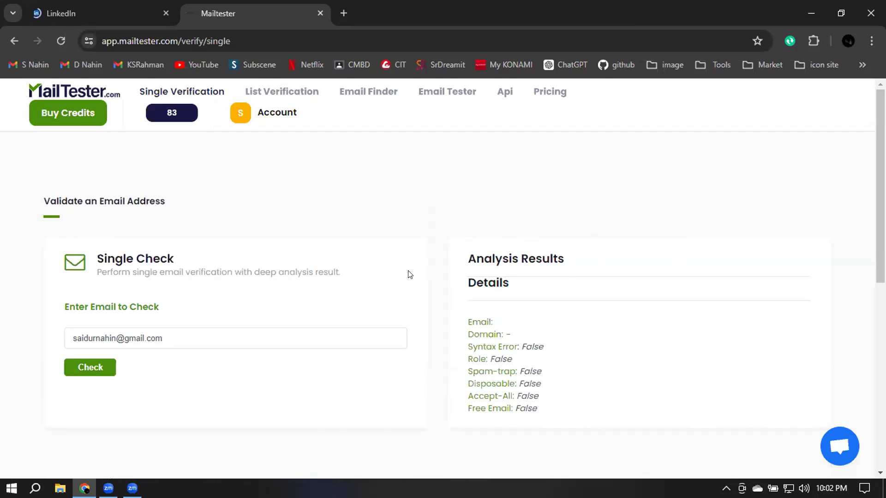
Step: In a new browser tab, search Google for 'free mail tester'
left_click(344, 13)
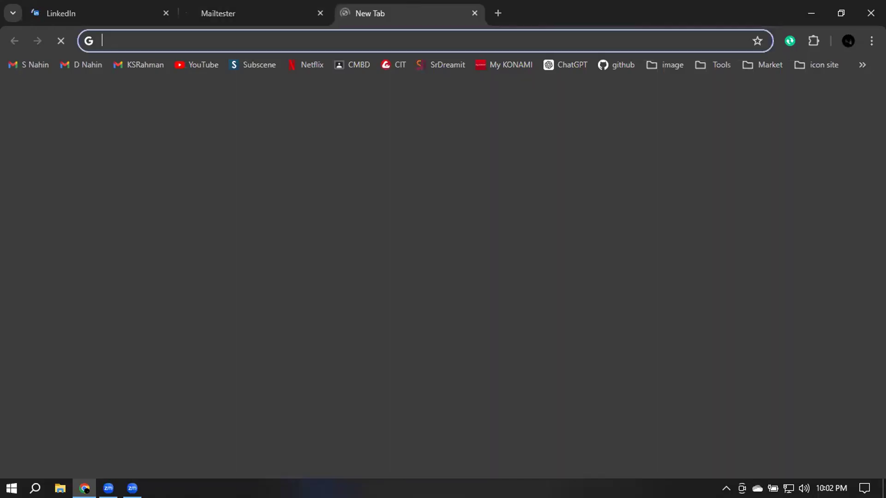
type("freee")
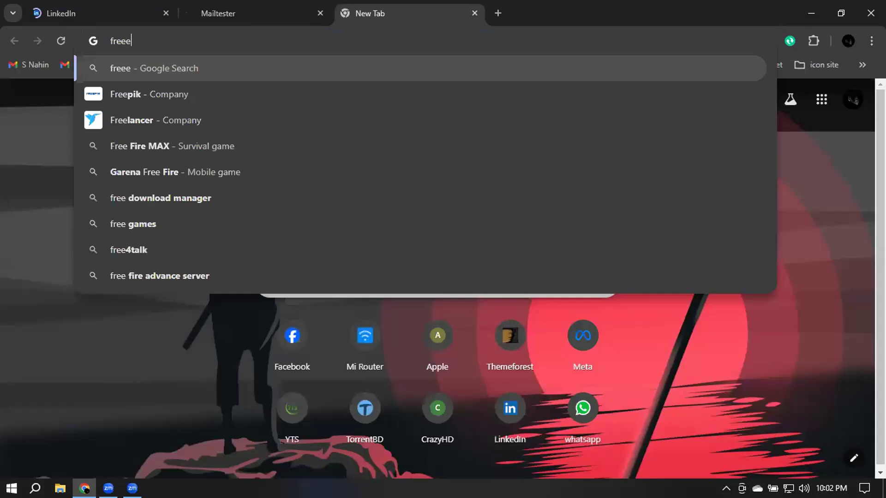
key("BackSpace")
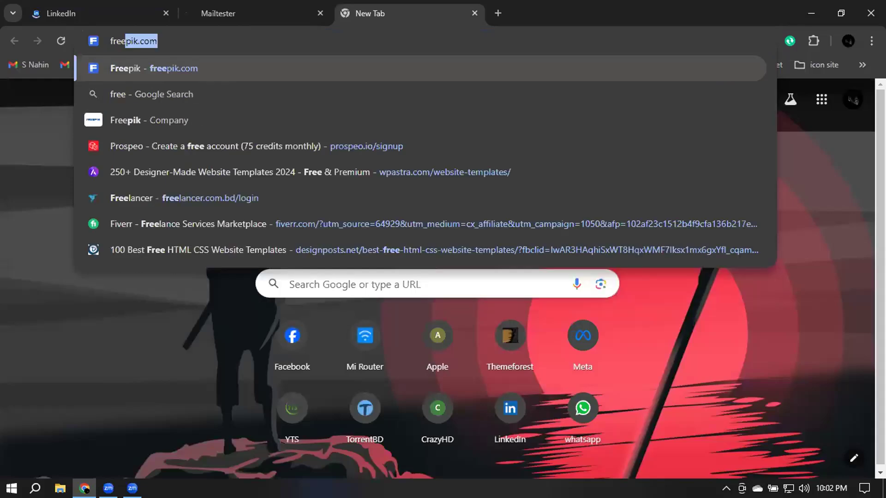
key("BackSpace")
type("ami")
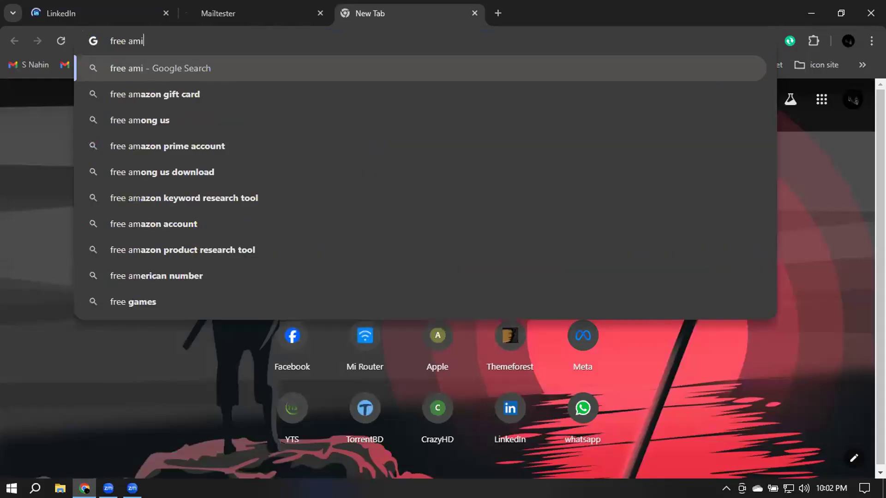
type("l ")
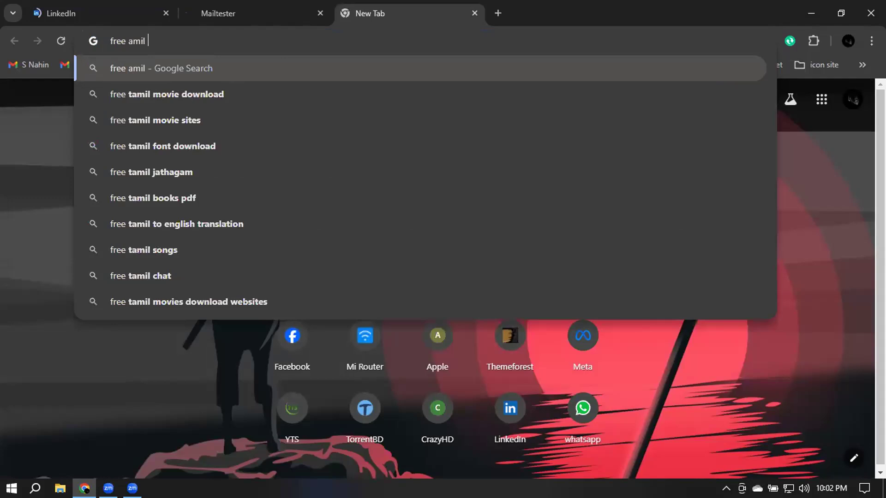
type("t")
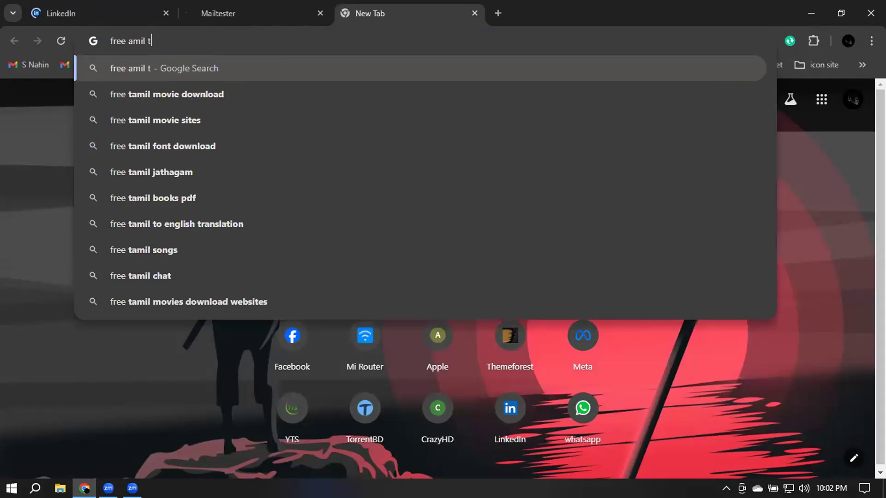
type("este")
type("r")
key("Return")
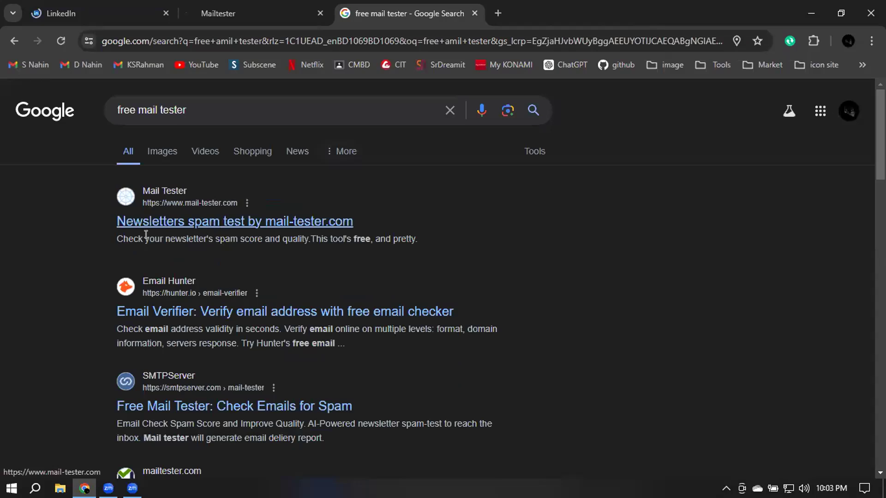
Step: Open the mail-tester.com search result in a new tab
right_click(331, 229)
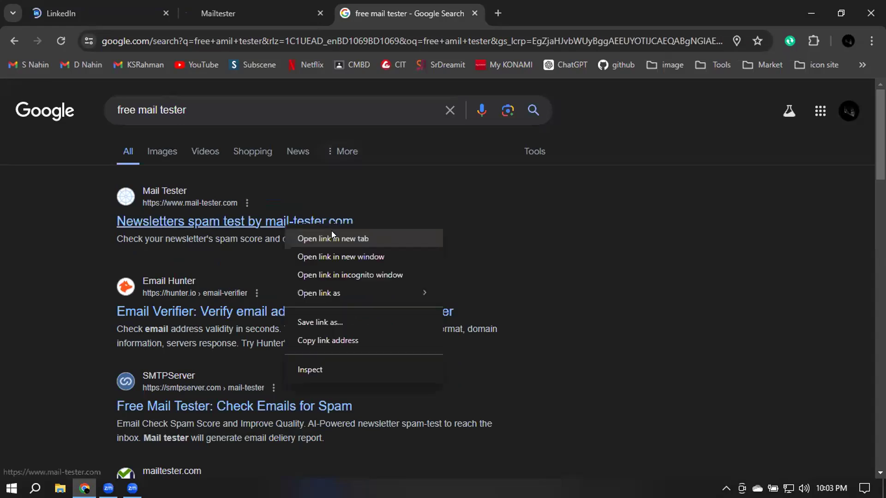
left_click(333, 238)
scroll(333, 234, "down", 1)
Step: On mail-tester.com, replace the generated test address with a personal Gmail address and submit it
scroll(331, 235, "down", 3)
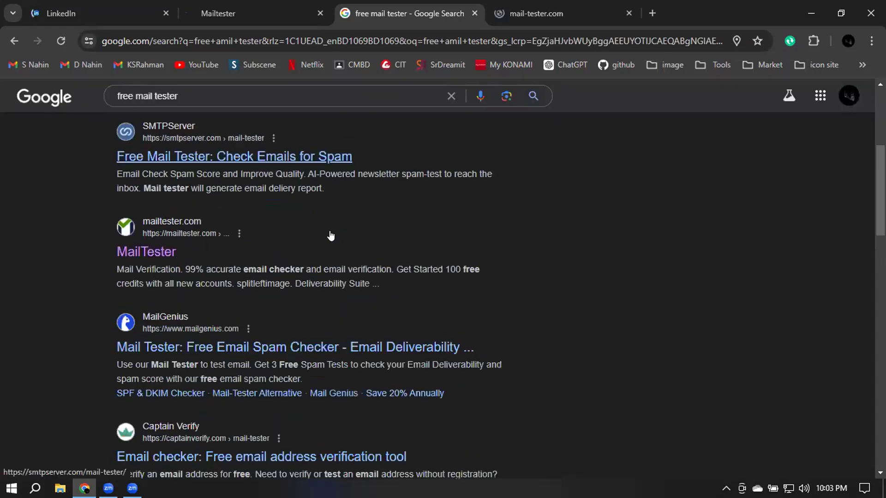
left_click(587, 3)
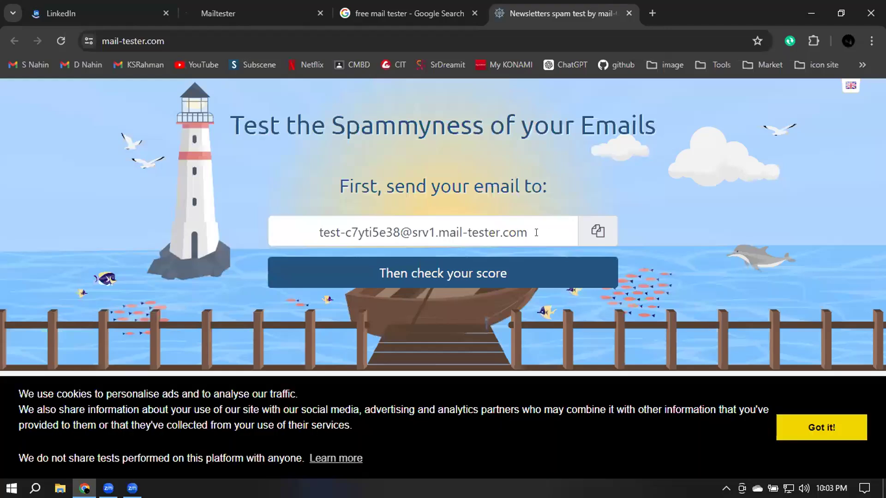
left_click(529, 229)
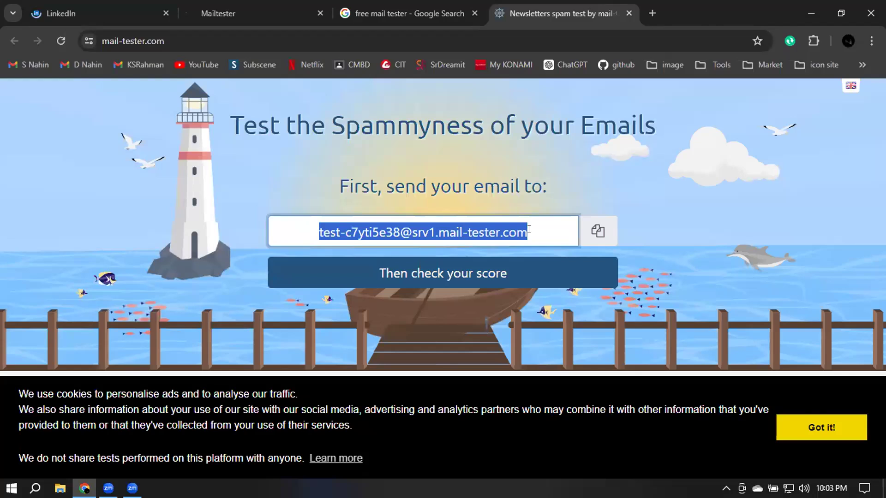
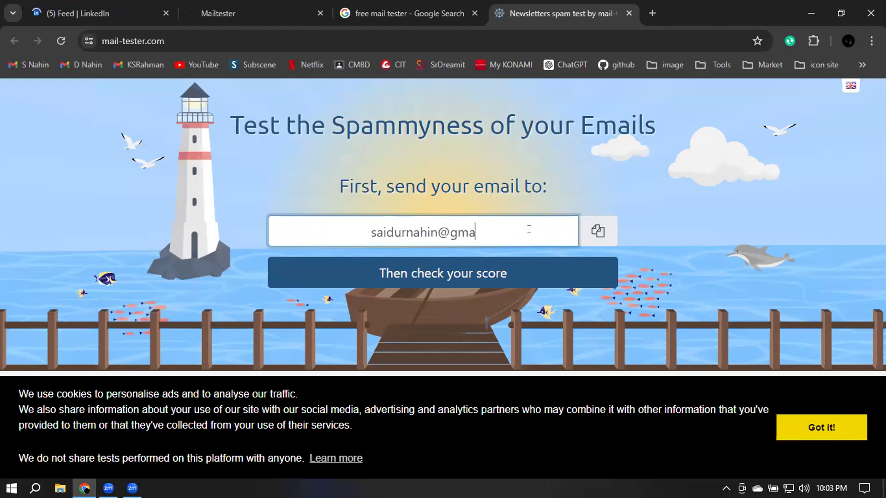
key("Return")
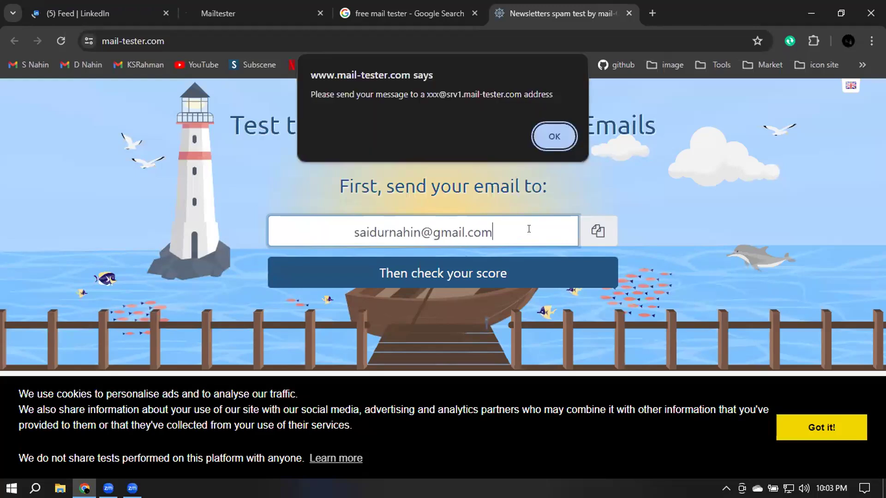
Step: Dismiss the warning that only its own test addresses work, then close mail-tester.com
left_click(563, 139)
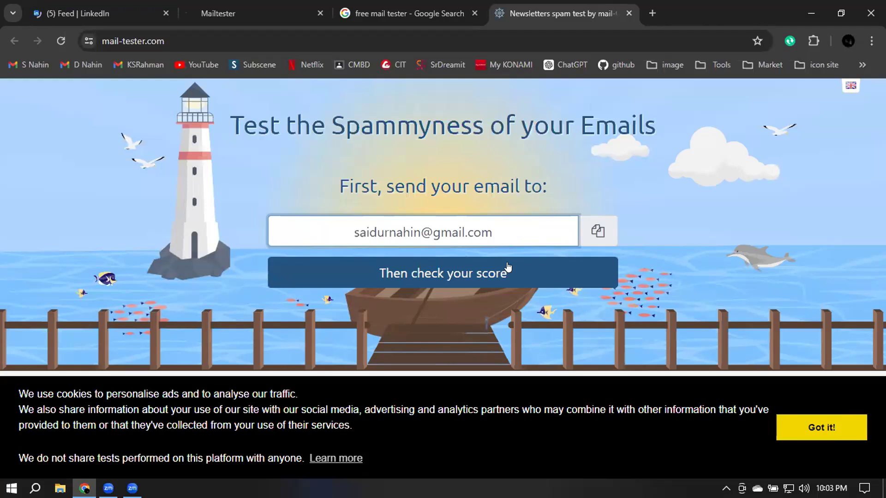
key("Return")
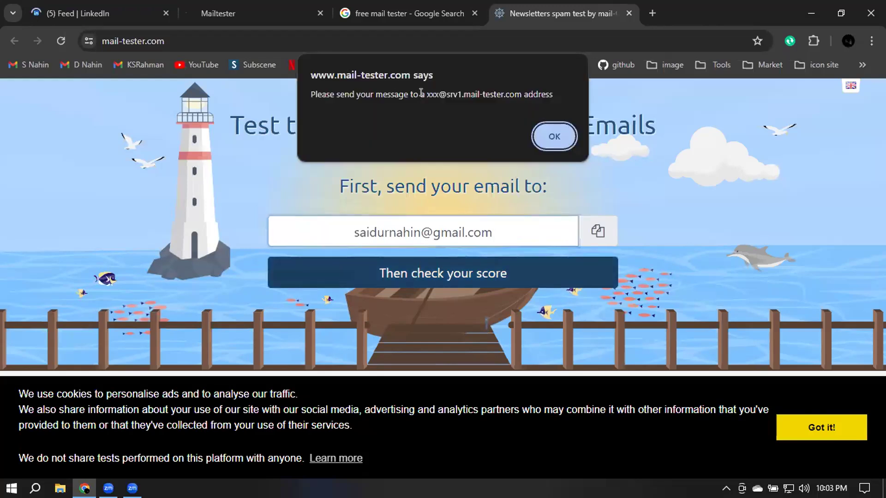
key("Return")
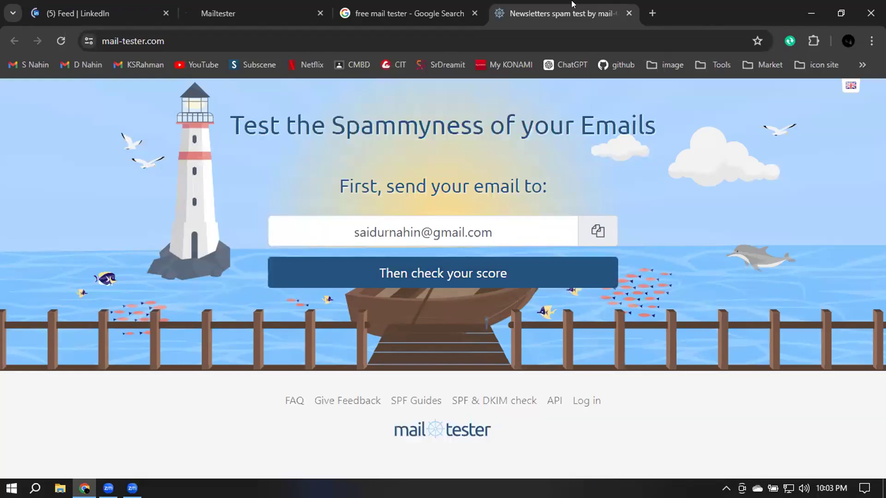
key("ctrl+w")
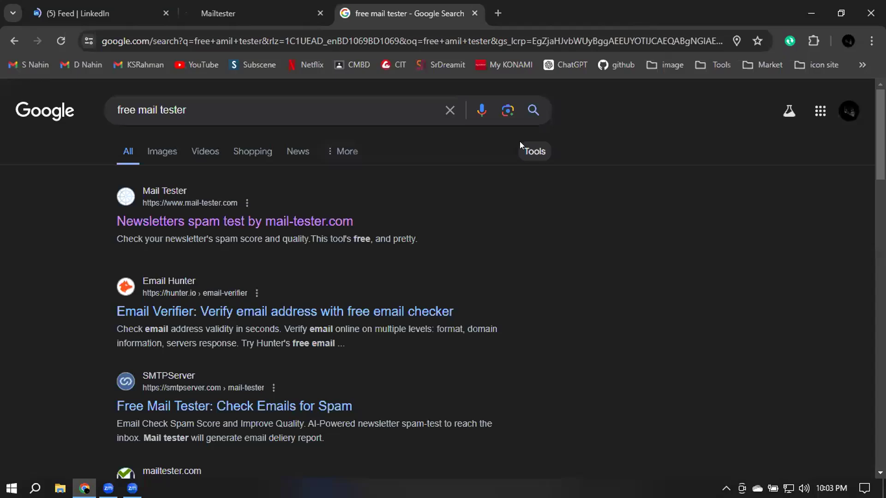
scroll(171, 159, "down", 4)
Step: Open SMTPServer's Free Mail Tester page, look over its spam-score tester card, then close it
left_click(169, 212)
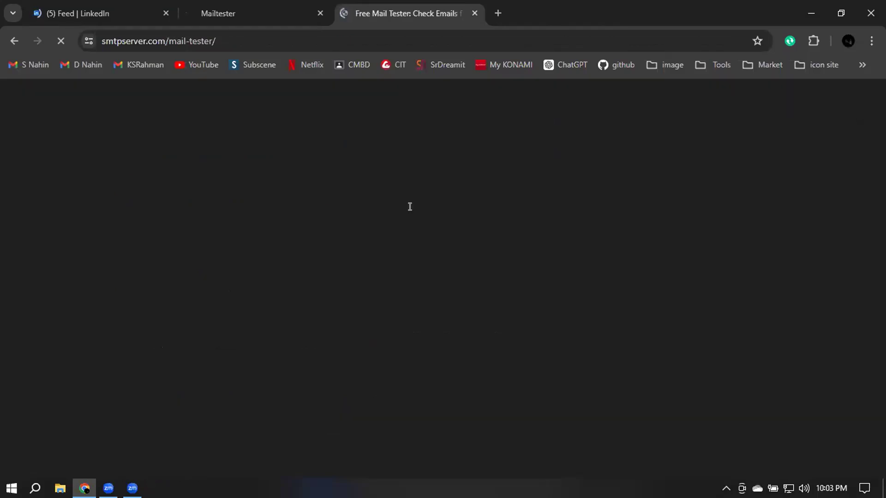
scroll(453, 195, "down", 4)
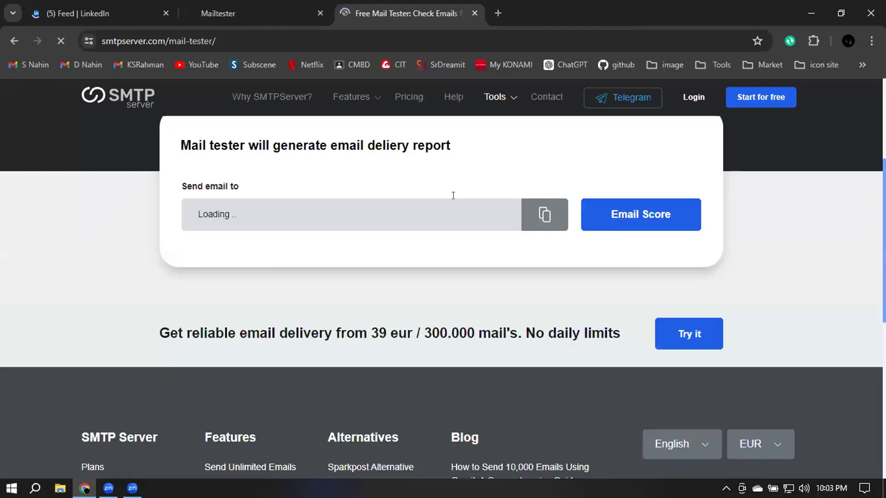
scroll(453, 195, "up", 1)
scroll(453, 196, "up", 2)
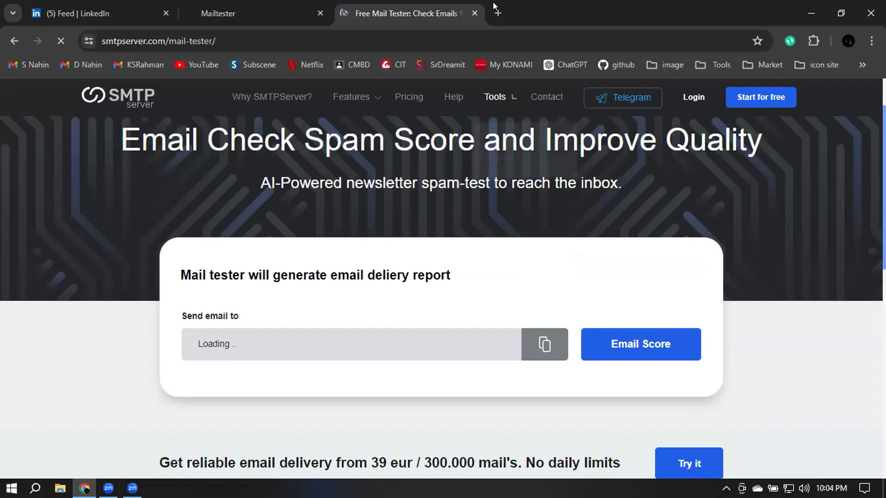
left_click(472, 12)
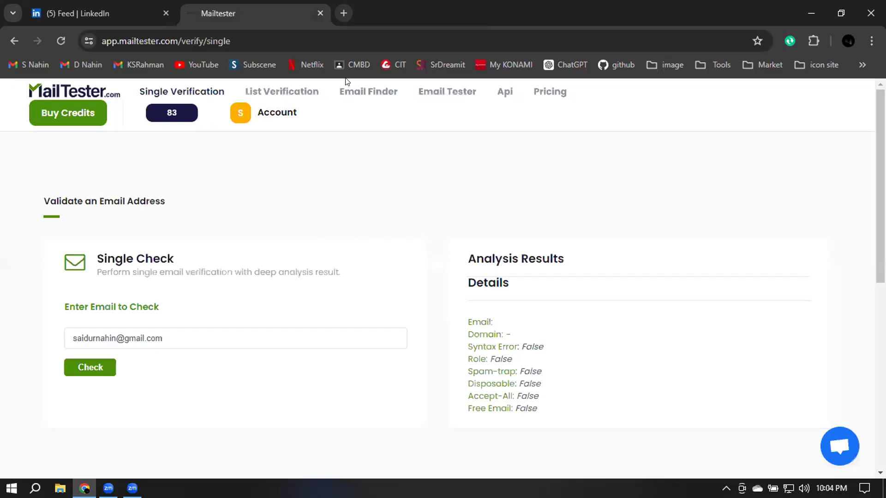
key("ctrl+t")
Step: Open the neverbounce.com email-verification bookmark from Tools > Free Email Verify sites
left_click(856, 64)
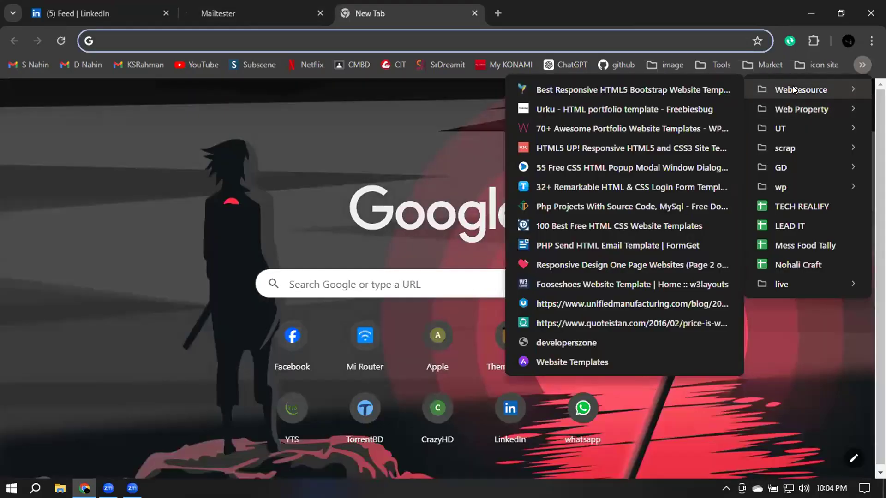
mouse_move(793, 148)
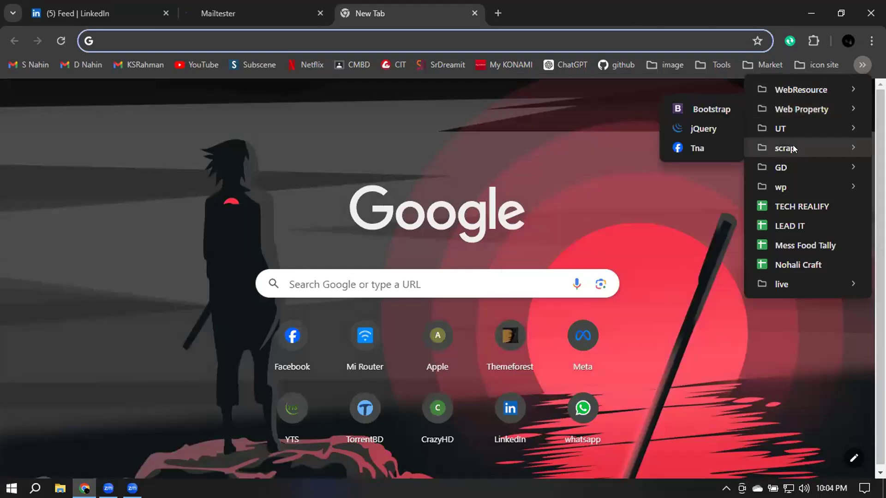
mouse_move(791, 167)
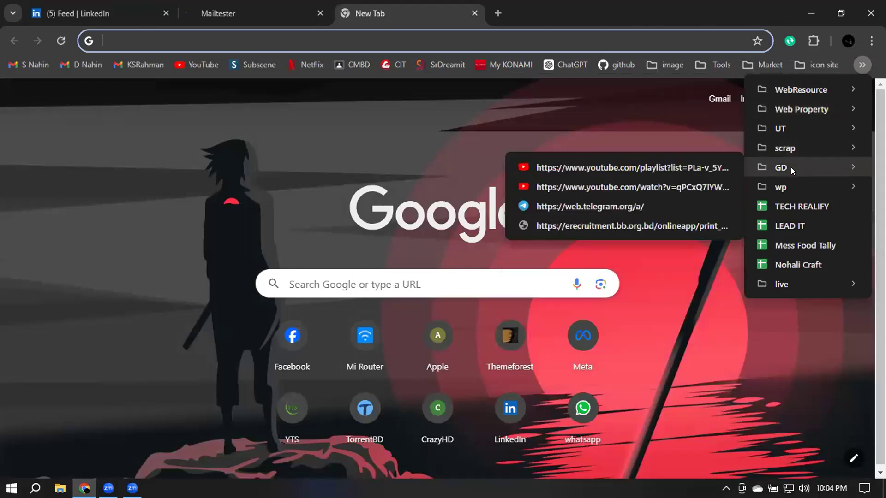
mouse_move(740, 59)
mouse_move(710, 66)
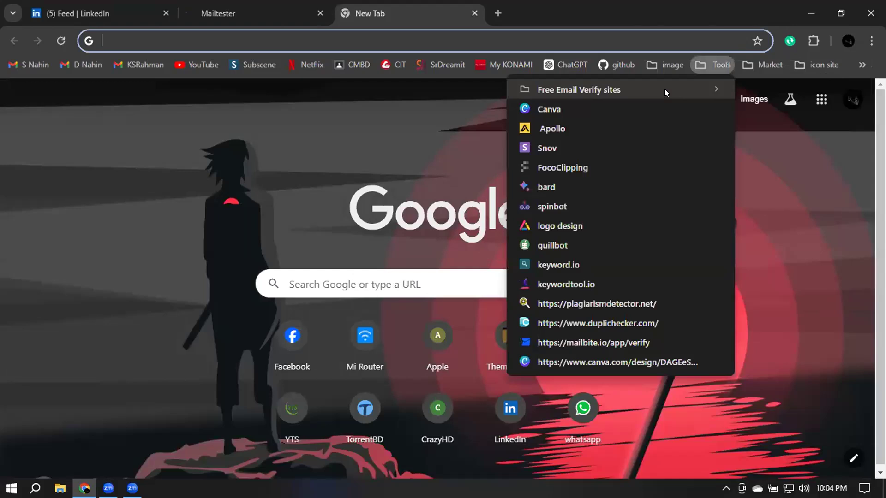
mouse_move(665, 89)
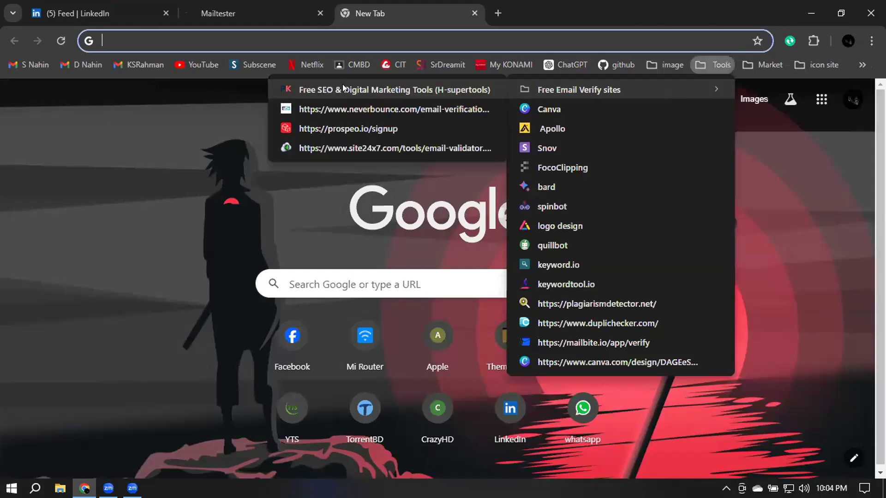
left_click(338, 109)
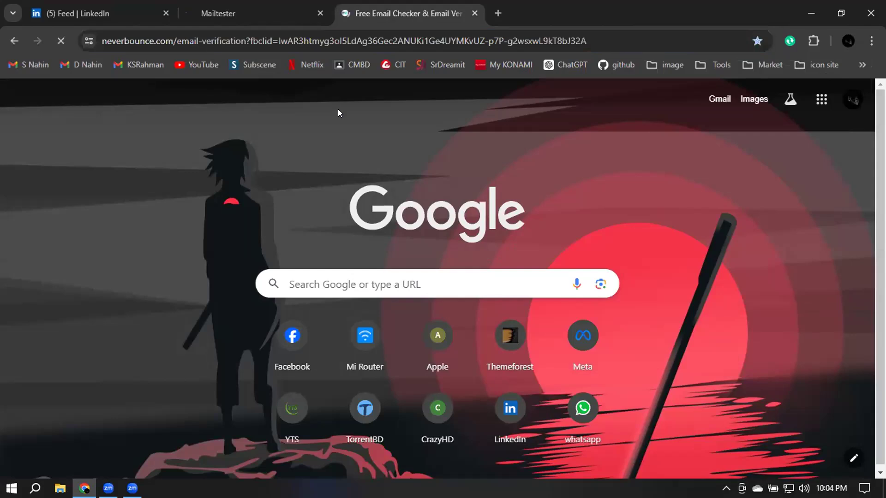
Step: Trim the NeverBounce URL down to neverbounce.com to load the home page
mouse_move(338, 109)
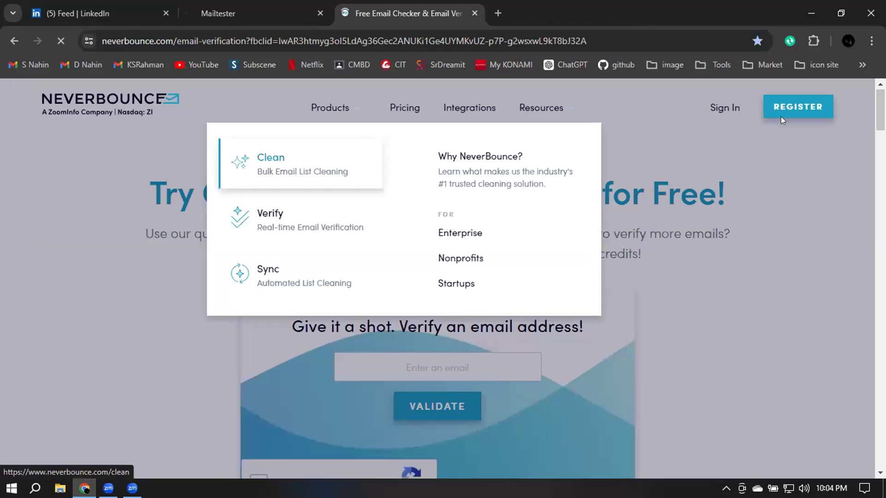
scroll(825, 228, "down", 3)
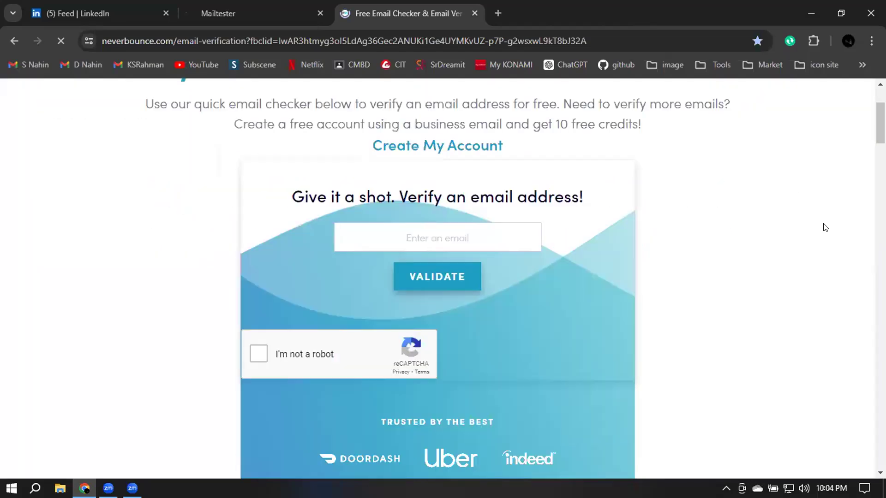
scroll(825, 228, "up", 3)
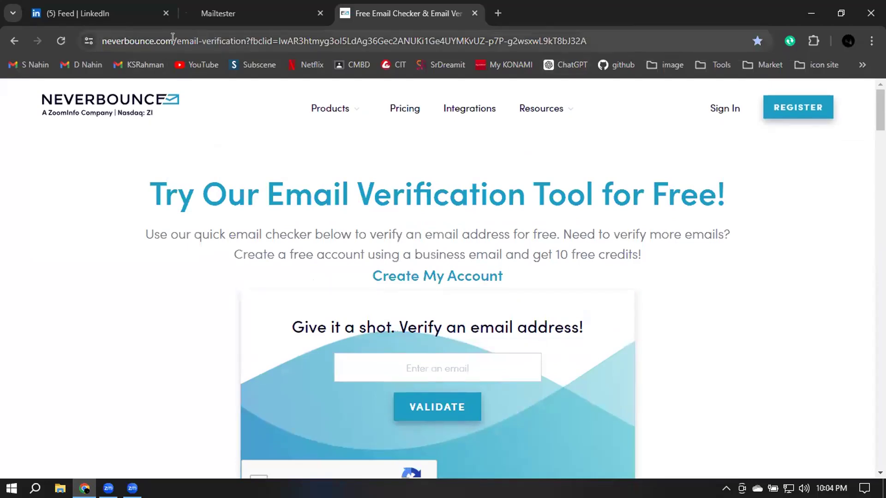
left_click_drag(783, 18, 811, 18)
key("BackSpace")
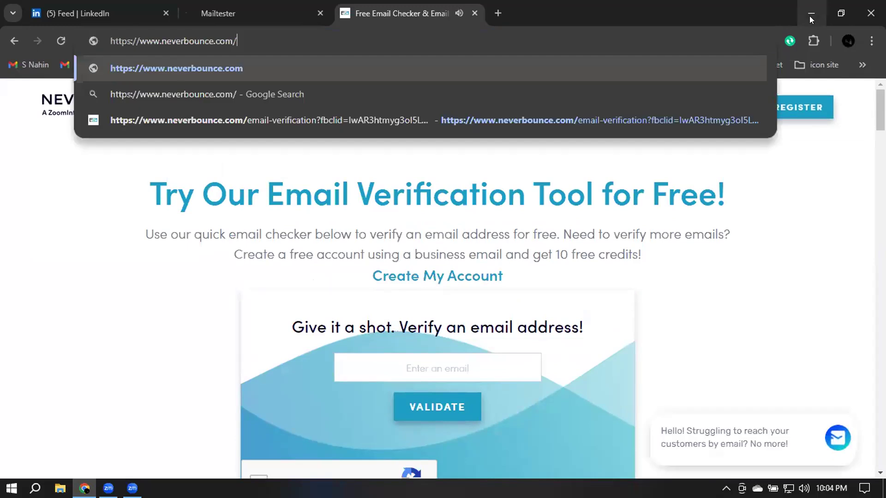
key("Return")
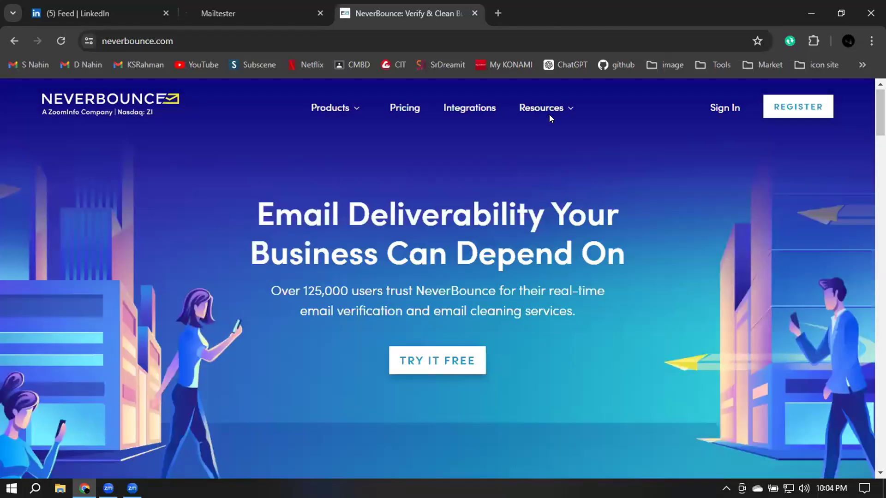
Step: Bring up the Sign Up For NeverBounce form via REGISTER
scroll(769, 206, "down", 4)
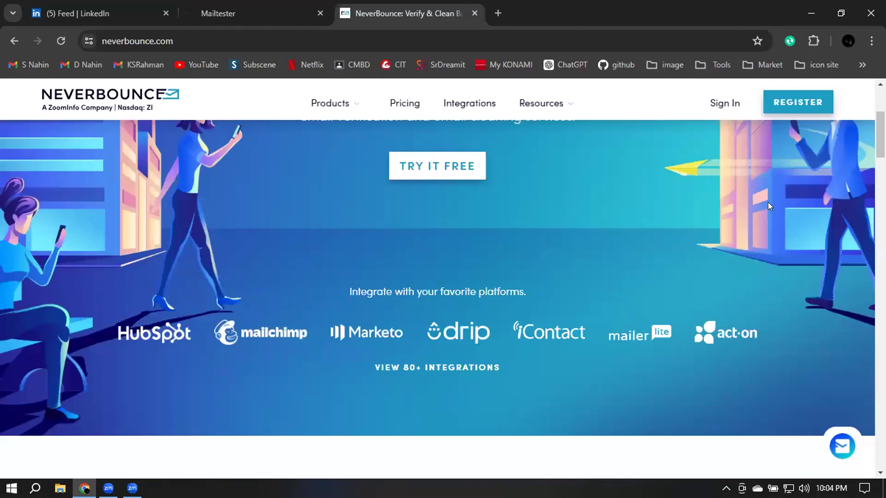
scroll(769, 206, "up", 4)
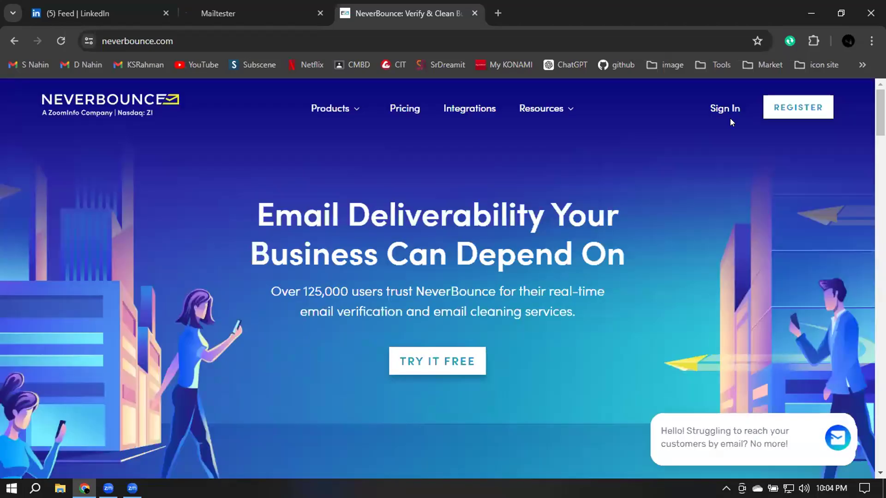
left_click(785, 111)
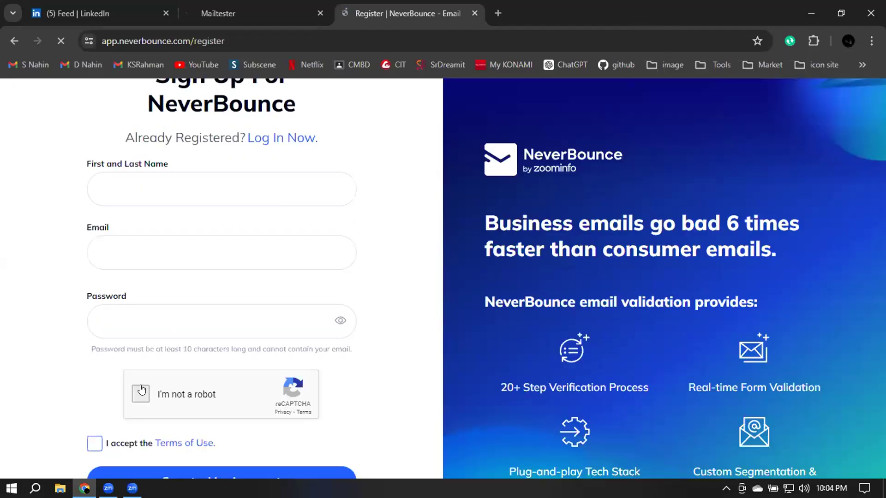
Step: Pass the reCAPTCHA robot check, zoom the page out, and enter the user's full name
left_click(141, 393)
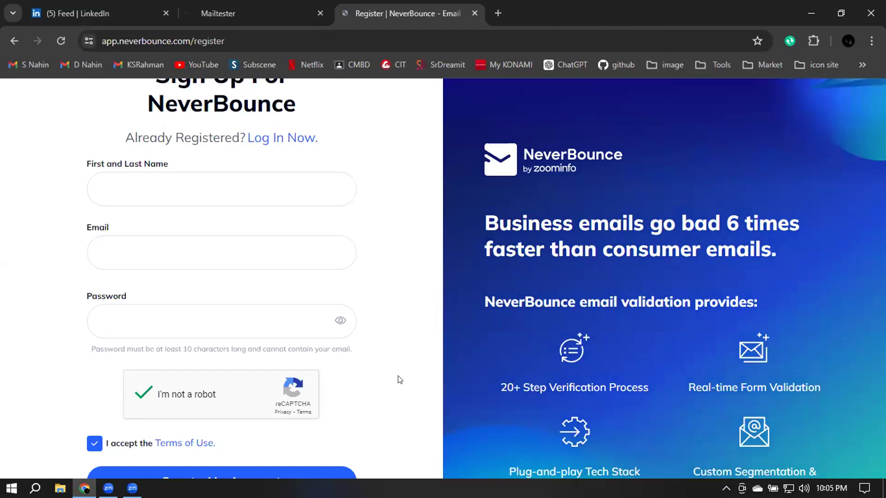
key("ctrl+minus")
key("ctrl+minus")
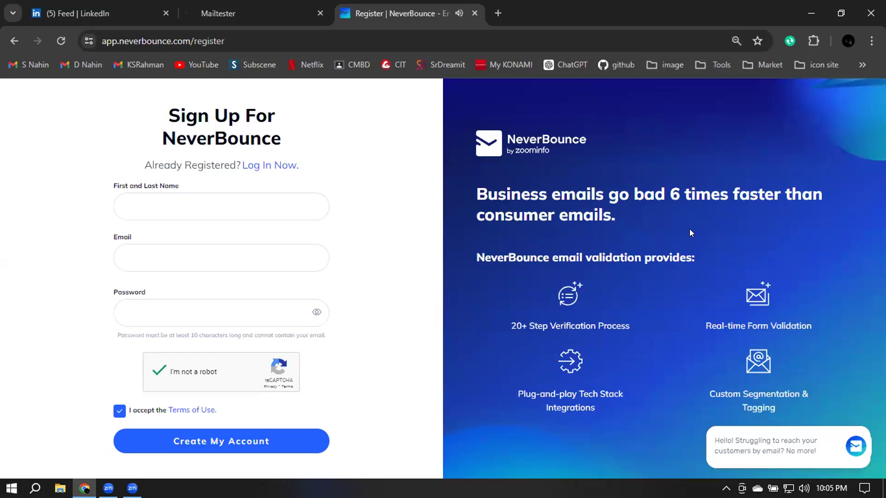
left_click(153, 194)
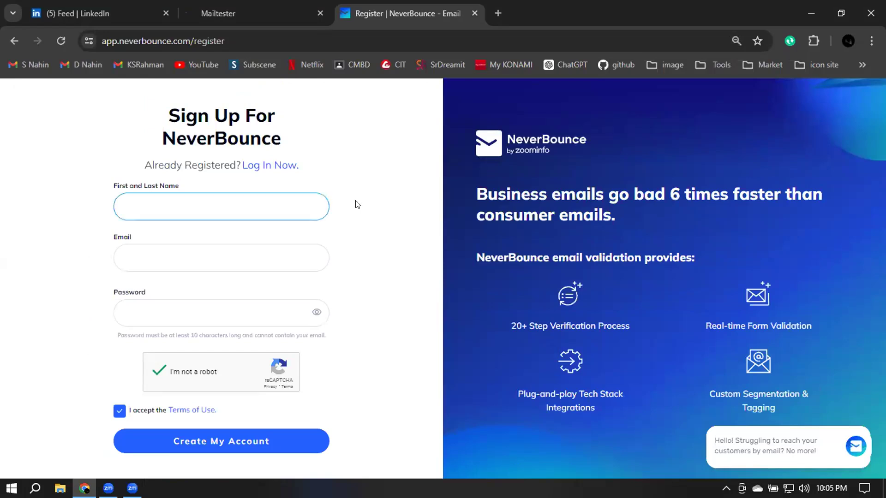
type("Saidur nahin")
Step: Enter the user's e-mail address and a password, then try Create My Account
left_click(152, 248)
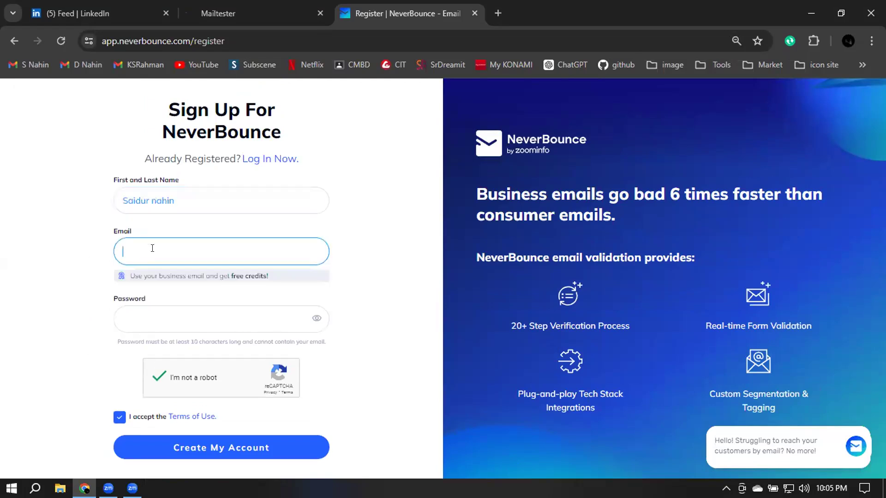
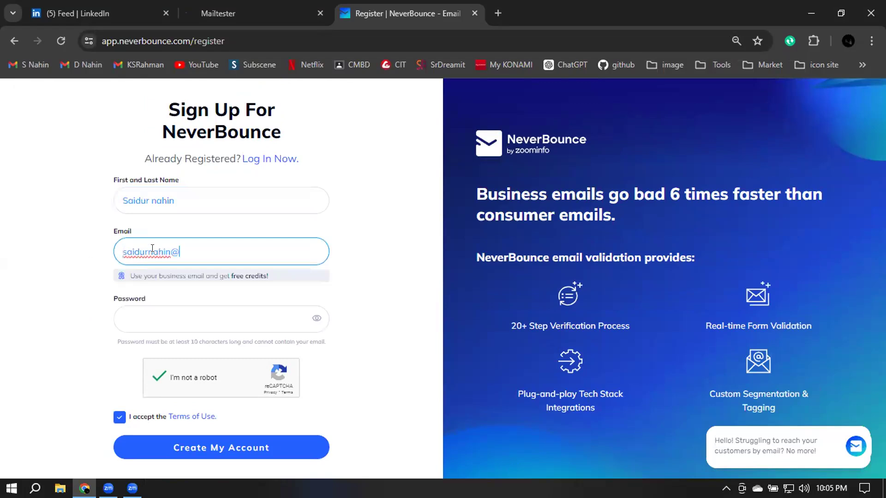
left_click(166, 312)
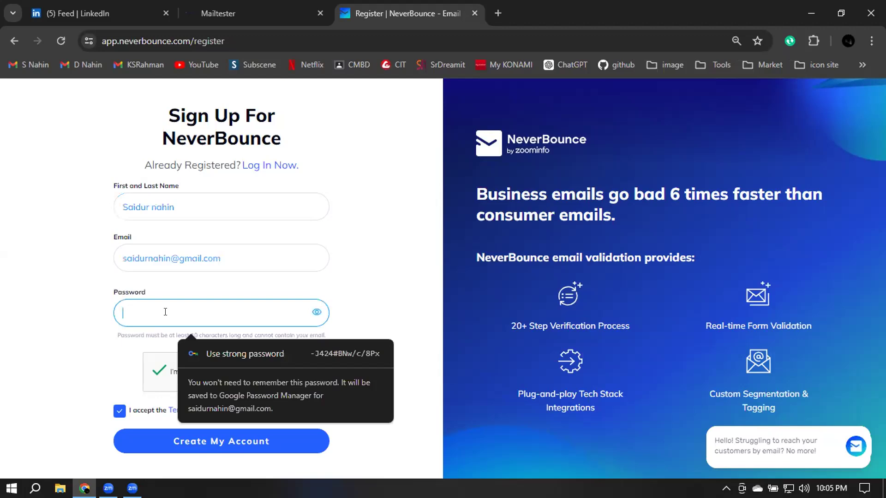
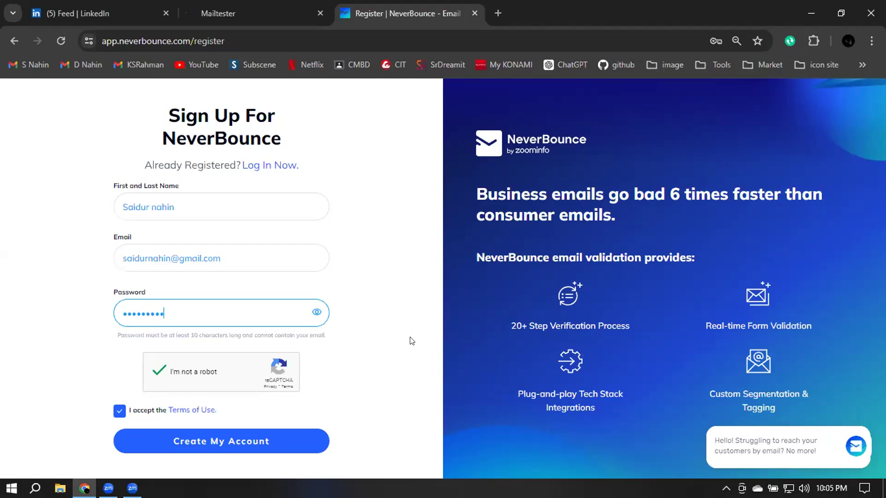
left_click(262, 420)
left_click(262, 438)
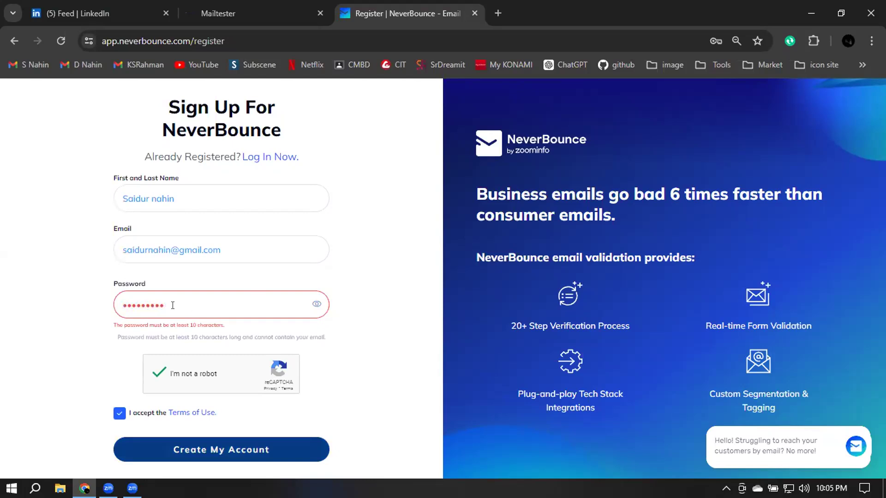
Step: Replace the too-short password with one of at least 10 characters
left_click_drag(225, 327, 187, 308)
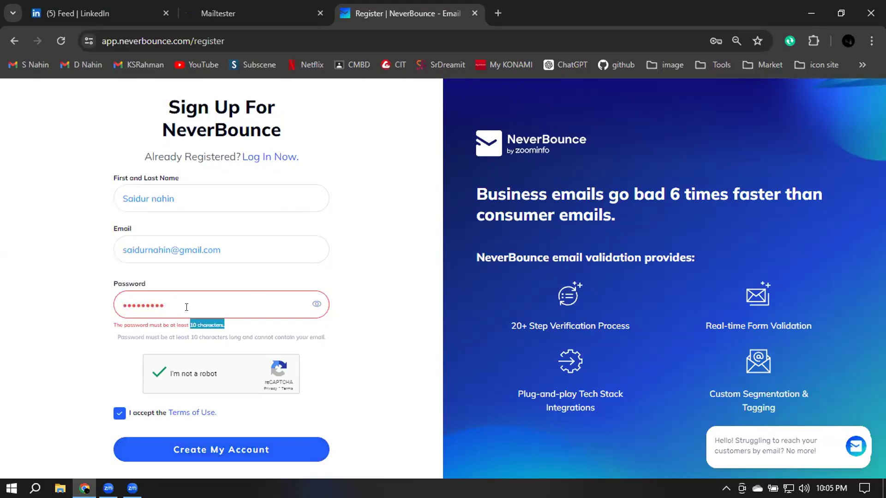
double_click(174, 301)
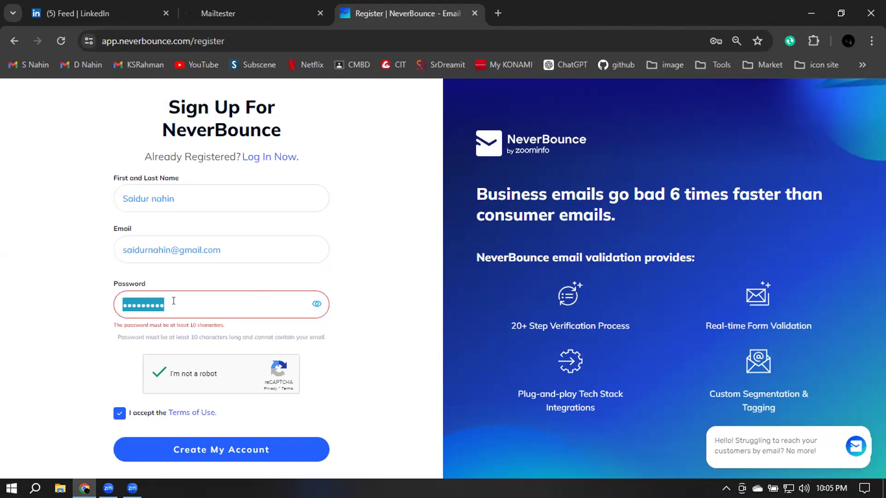
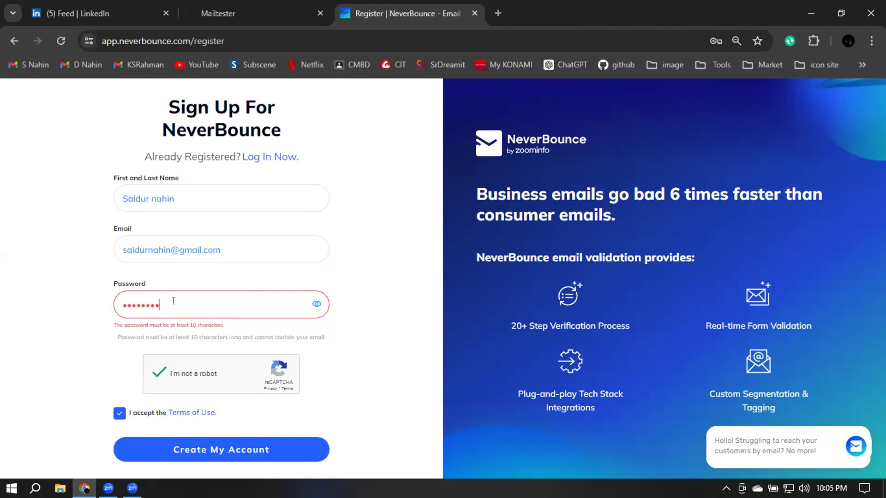
left_click(376, 337)
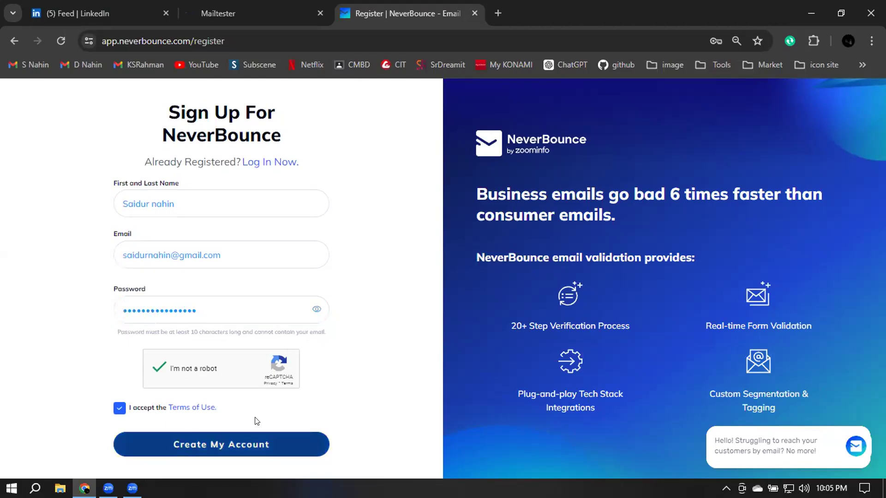
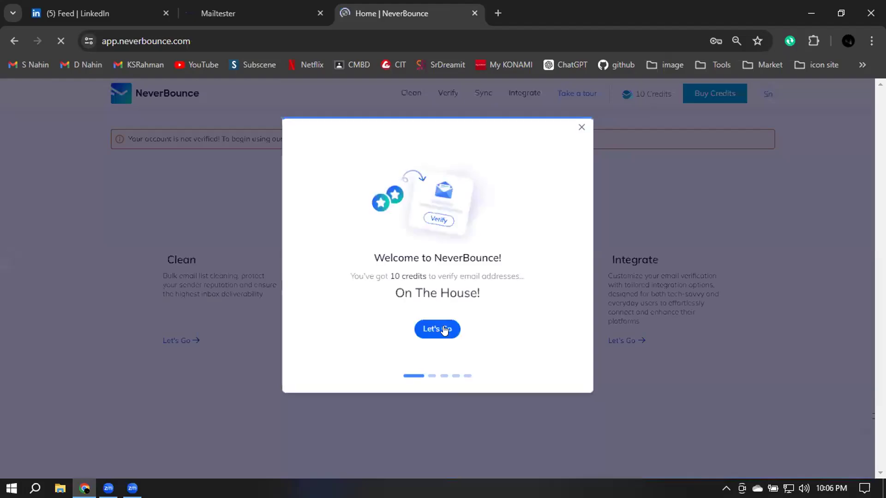
Step: Finish NeverBounce's welcome tour, dismiss Chrome's save-password prompt, and open a new blank tab
left_click(440, 328)
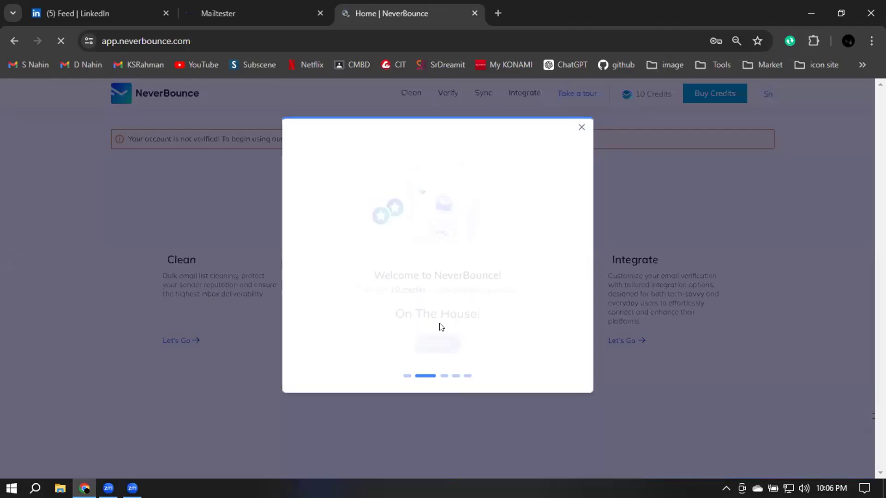
left_click(446, 339)
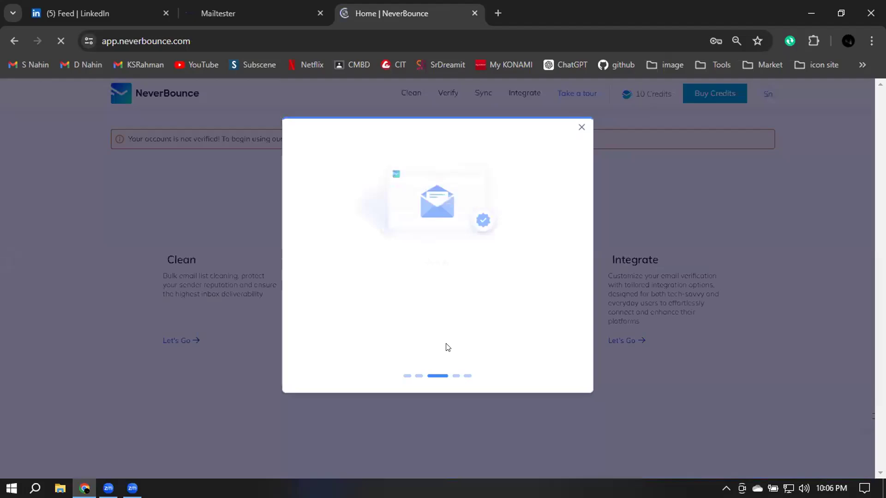
left_click(446, 345)
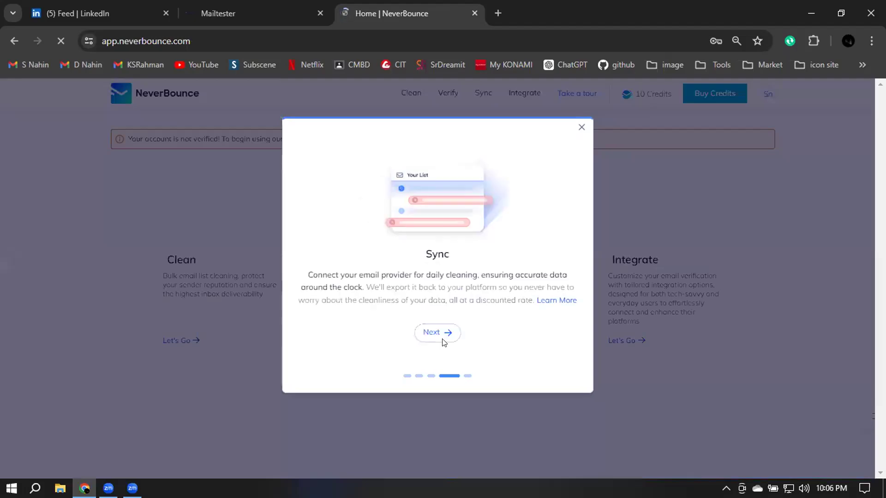
left_click(443, 340)
left_click(442, 326)
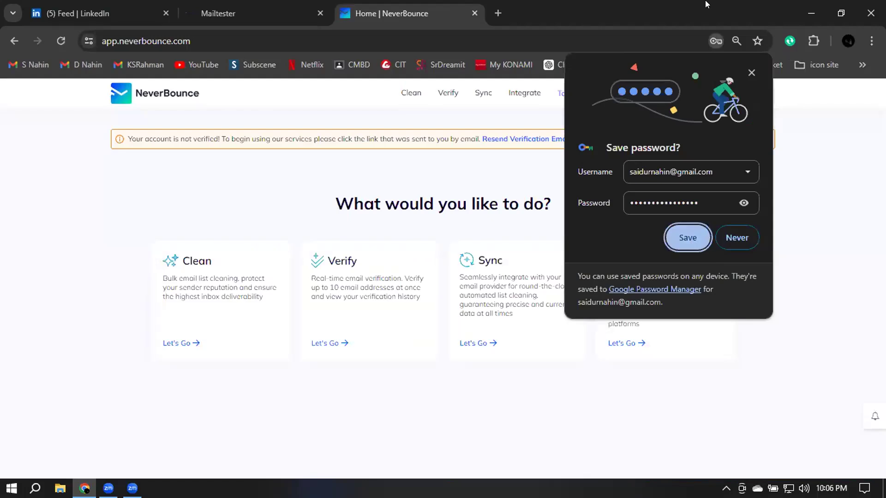
left_click(490, 129)
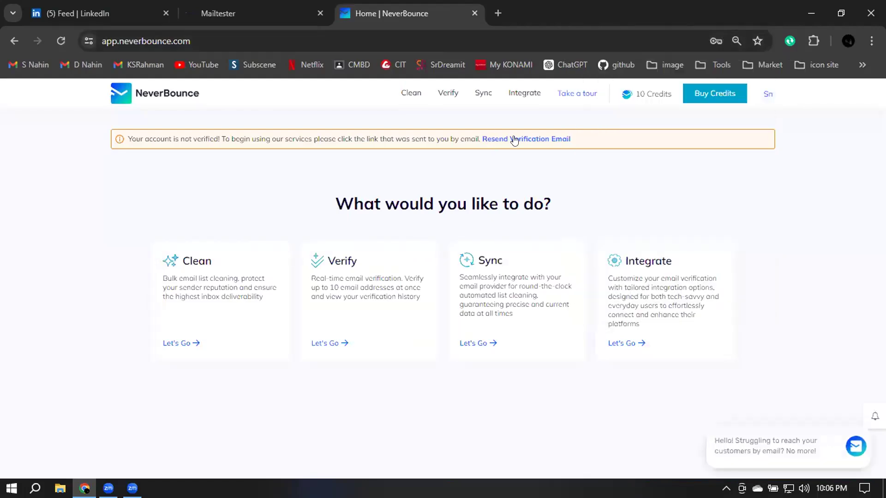
left_click(499, 13)
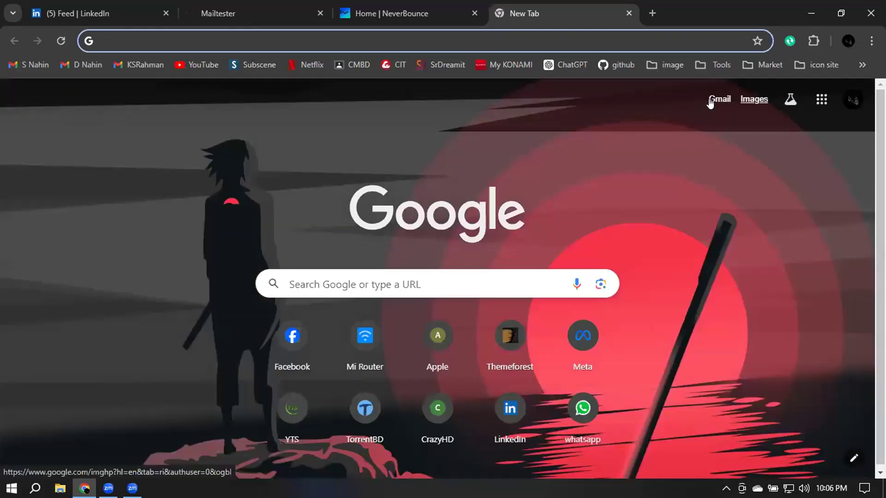
Step: Confirm the account with VERIFY MY ACCOUNT in Gmail's 'Welcome to NeverBounce' email
left_click(711, 103)
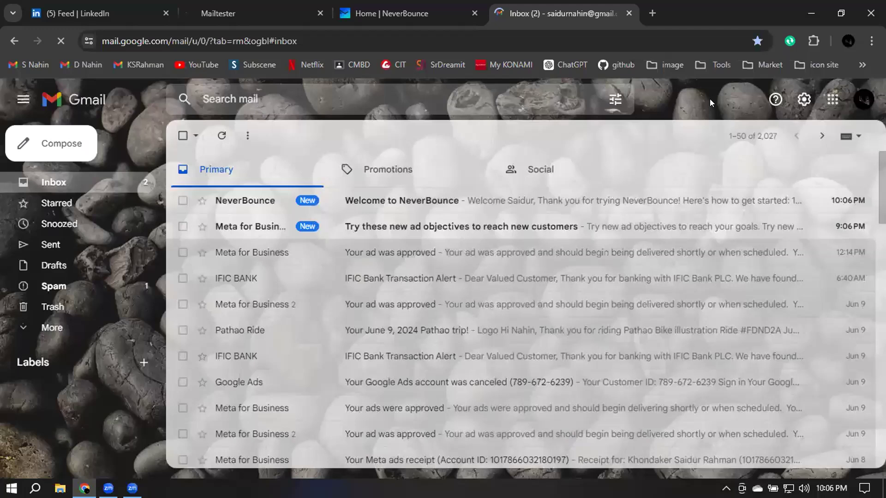
left_click(408, 202)
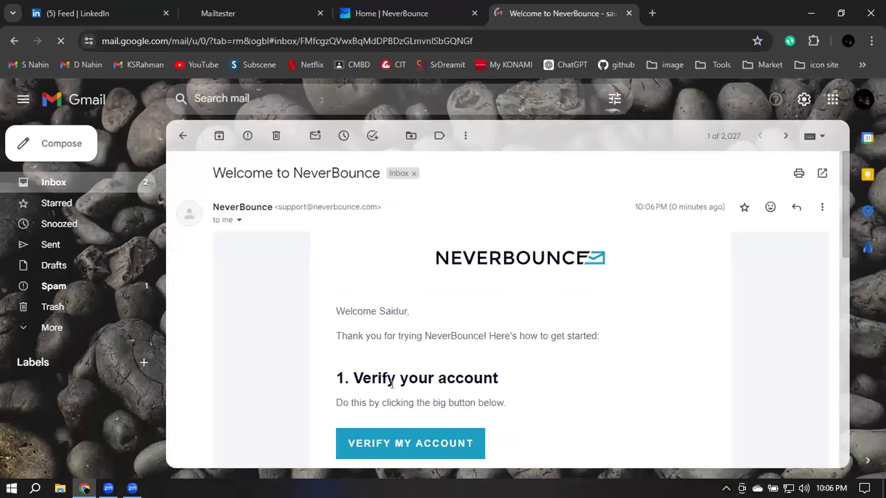
scroll(462, 312, "down", 3)
left_click(437, 310)
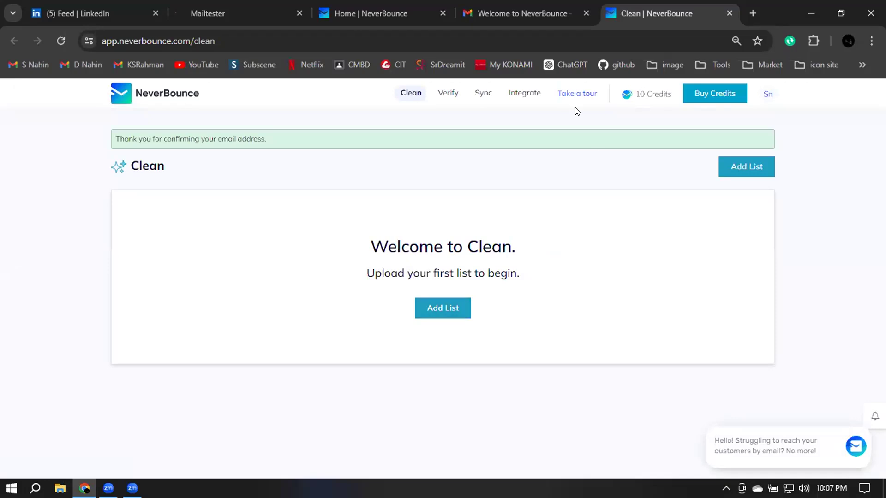
Step: Reload the NeverBounce page and close the upload dialog that appears
left_click(409, 98)
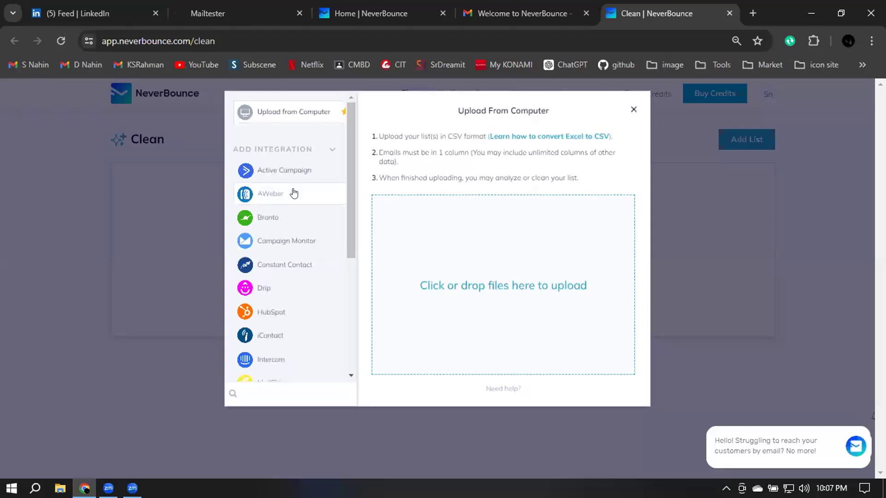
scroll(294, 193, "down", 4)
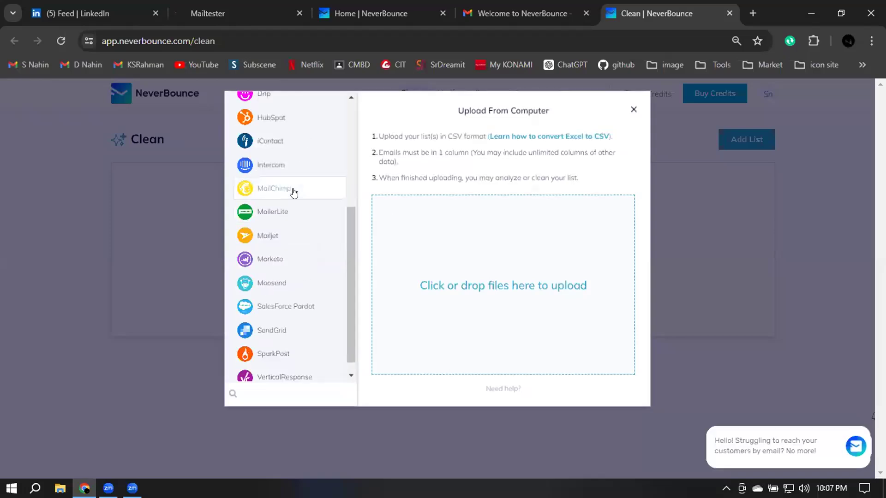
scroll(294, 193, "up", 4)
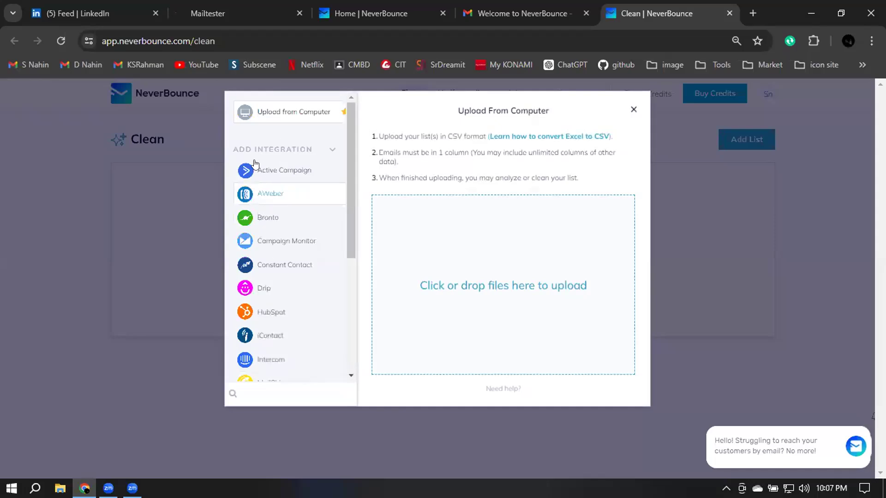
left_click(633, 111)
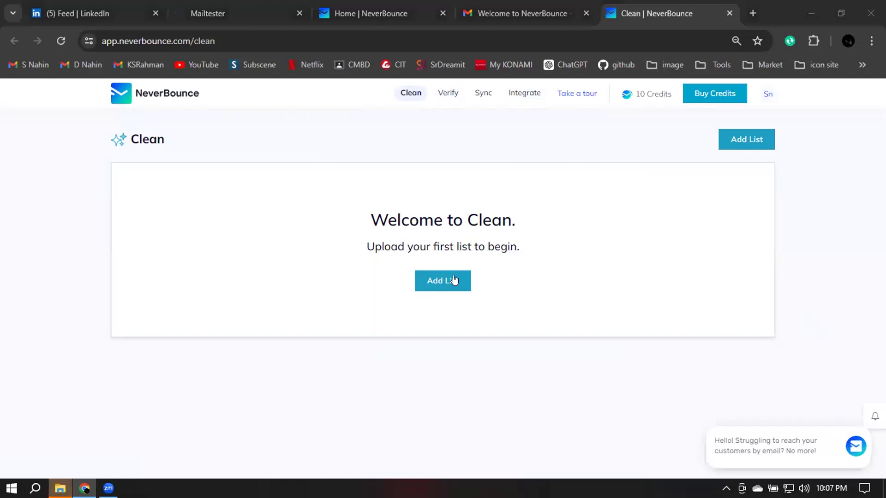
Step: Browse the Add List integrations without uploading a file, then return to the NeverBounce Home tab
left_click(420, 278)
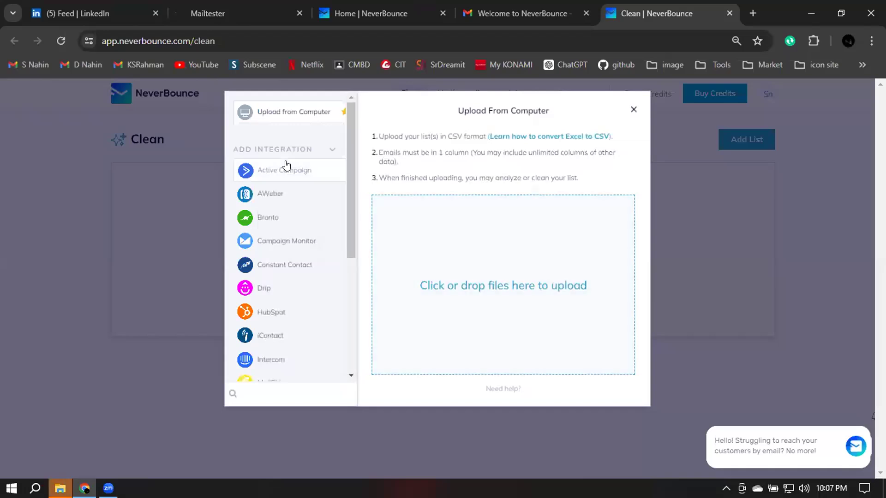
scroll(286, 165, "down", 1)
scroll(286, 165, "down", 1)
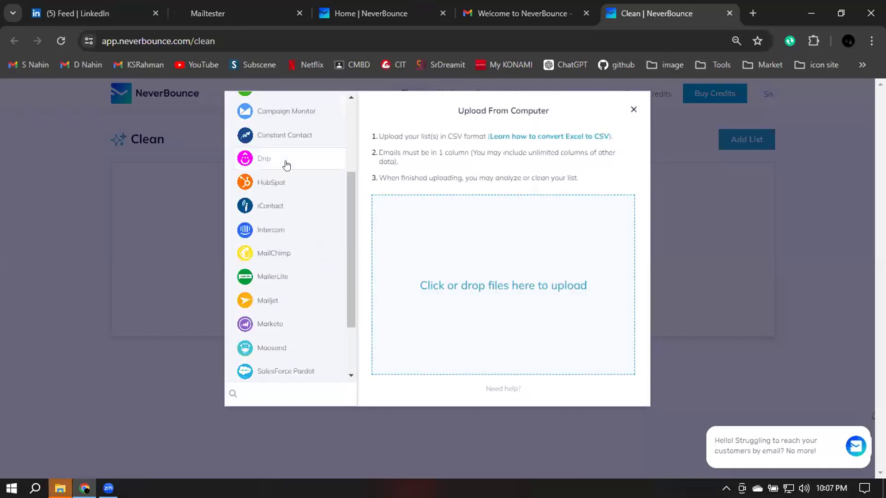
scroll(286, 165, "down", 1)
scroll(286, 165, "down", 1)
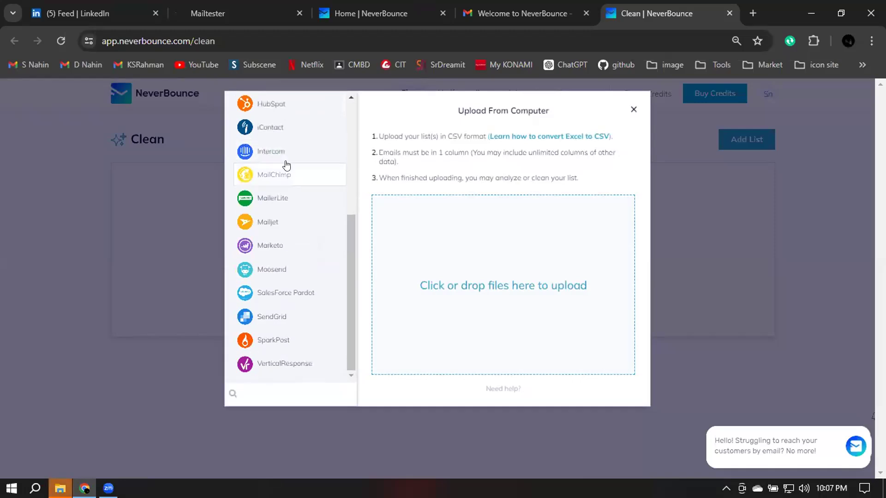
scroll(286, 165, "up", 5)
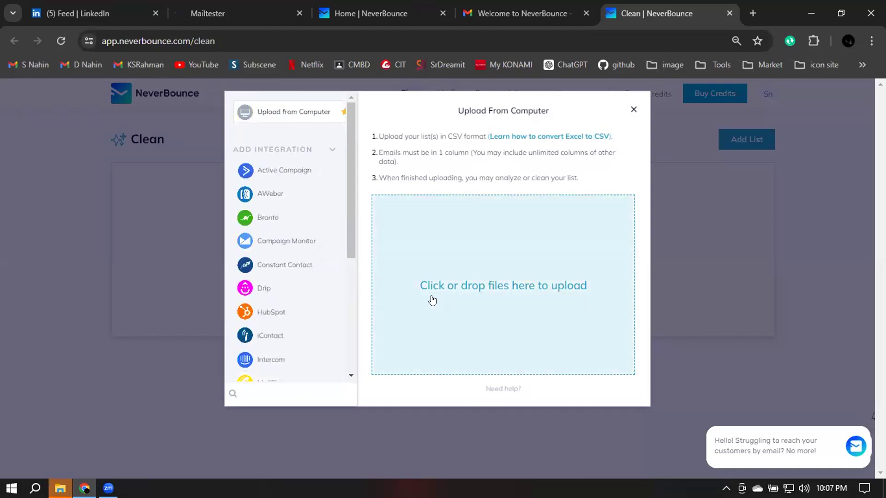
left_click(450, 292)
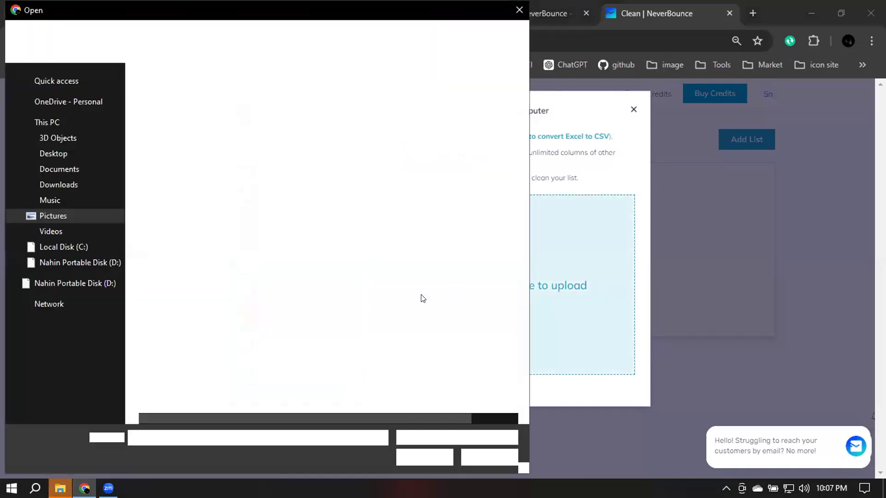
left_click(519, 10)
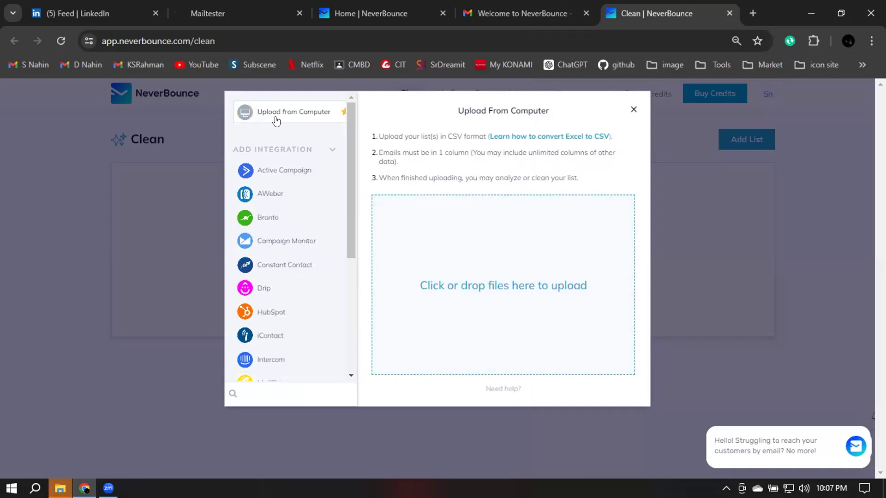
left_click(332, 150)
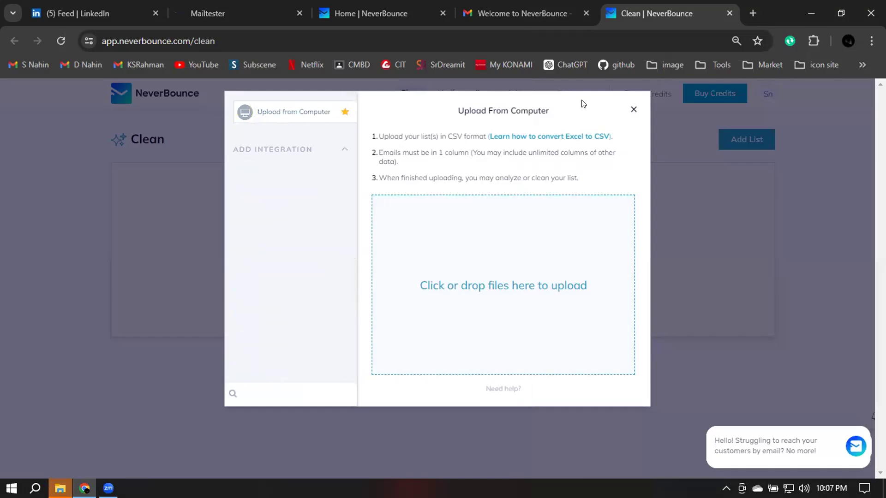
left_click(628, 112)
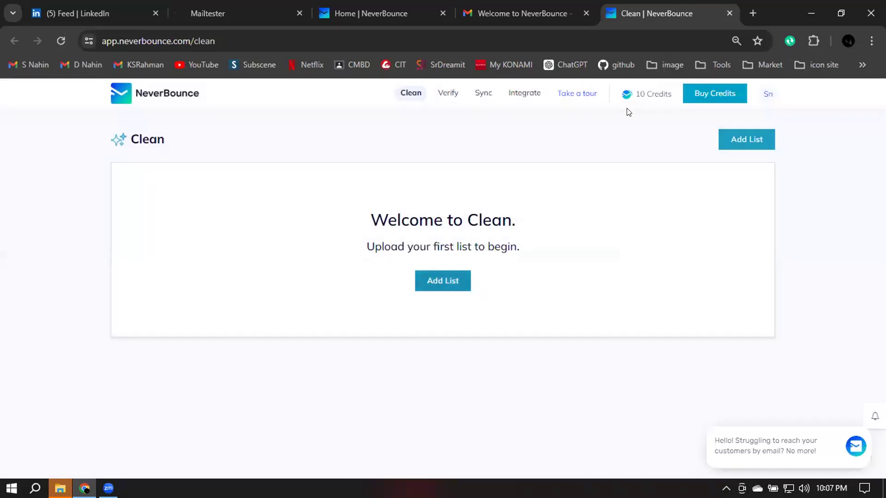
left_click(521, 5)
left_click(368, 4)
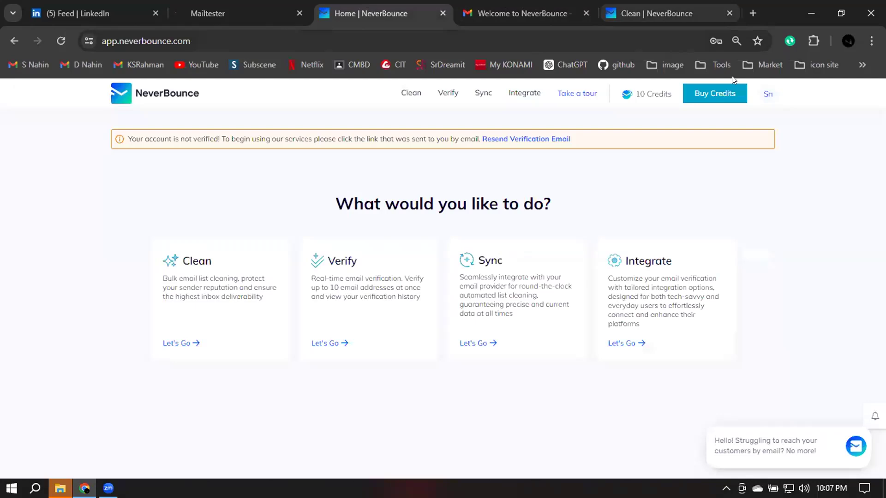
Step: Open the prospeo.io signup page from the Free Email Verify sites bookmarks
left_click(715, 64)
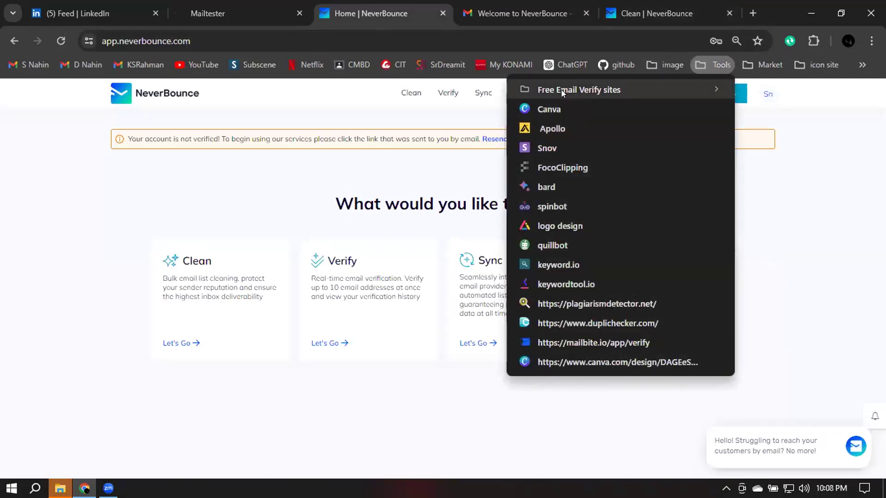
mouse_move(523, 96)
left_click(317, 131)
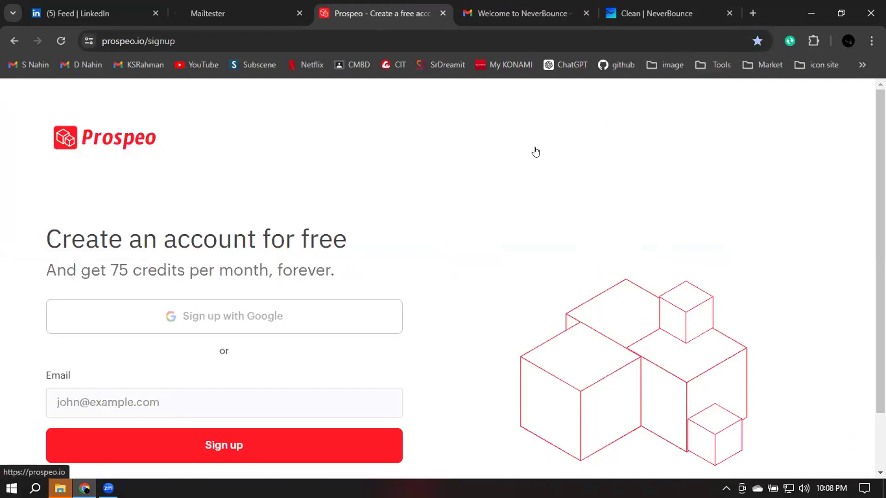
scroll(65, 195, "down", 2)
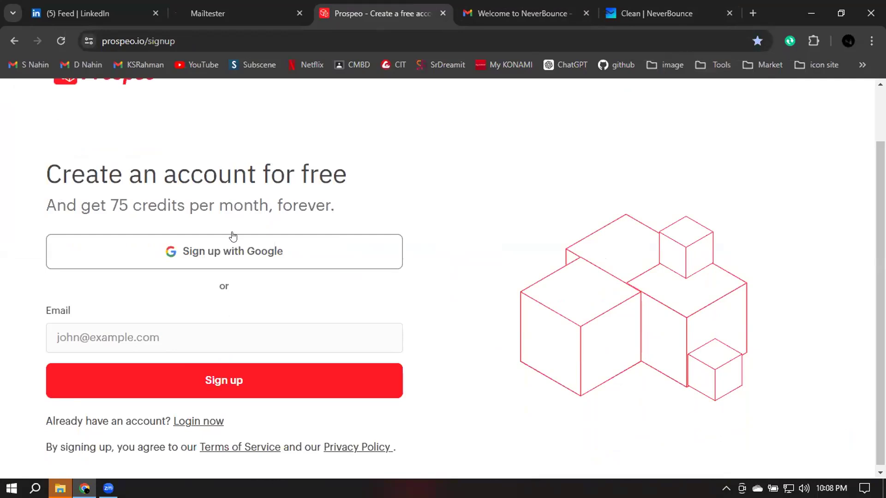
left_click_drag(108, 196, 167, 203)
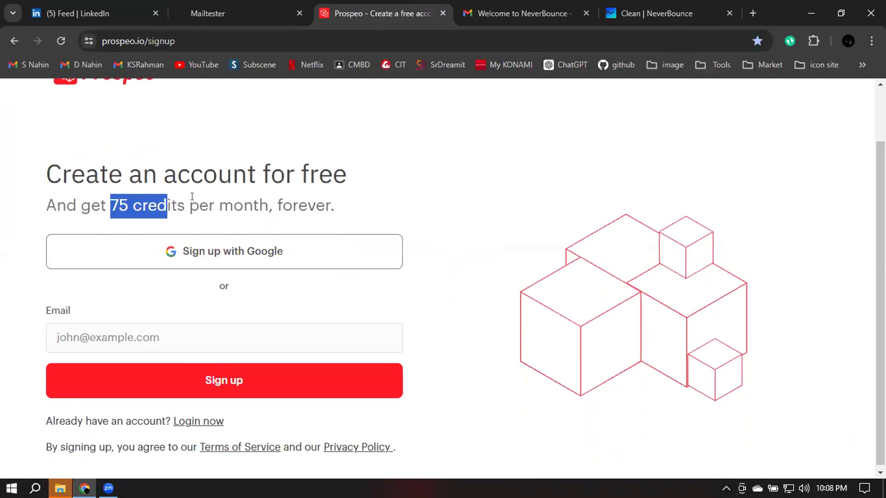
left_click(285, 194)
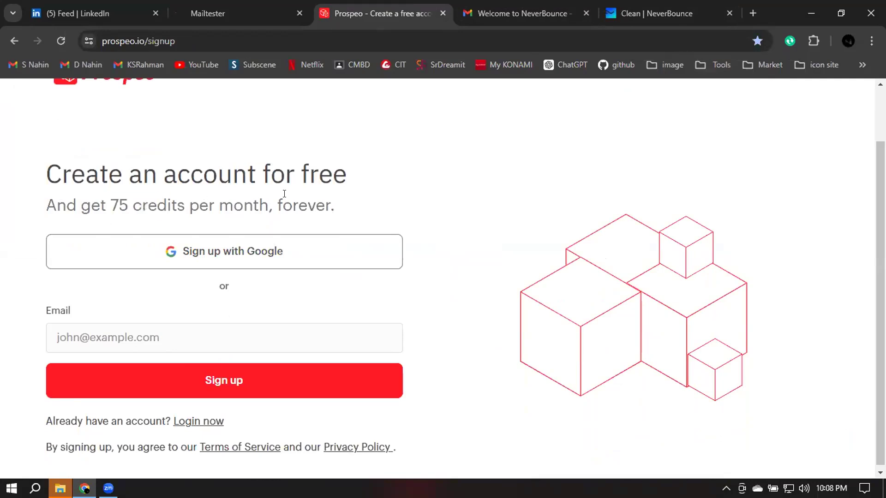
Step: Close both NeverBounce tabs and begin the Prospeo Sign up with Google
left_click(586, 13)
left_click(586, 13)
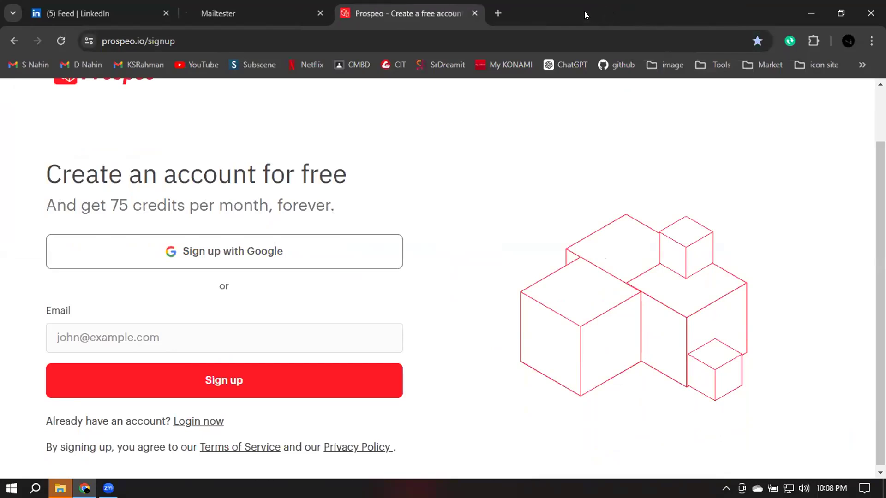
scroll(447, 172, "down", 1)
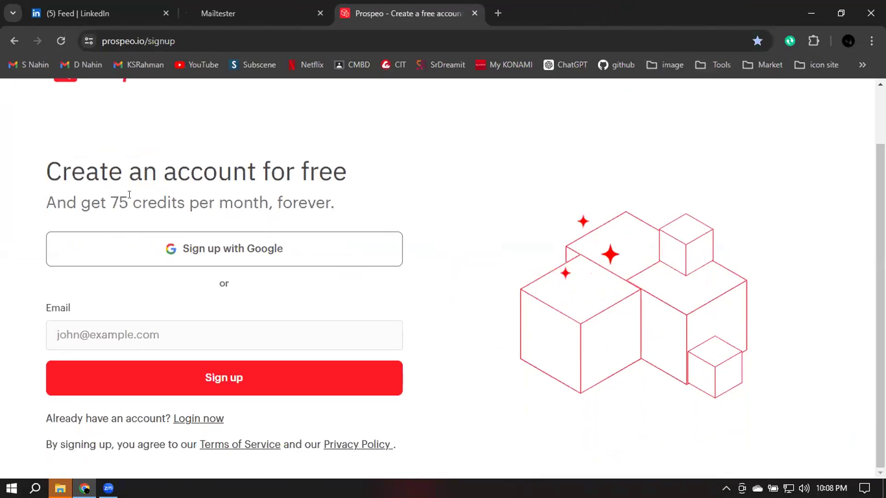
left_click_drag(106, 198, 132, 198)
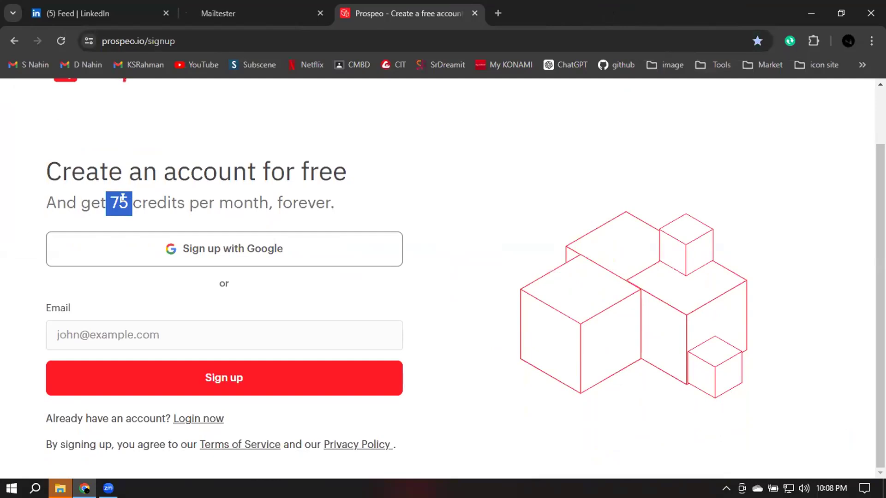
left_click(271, 239)
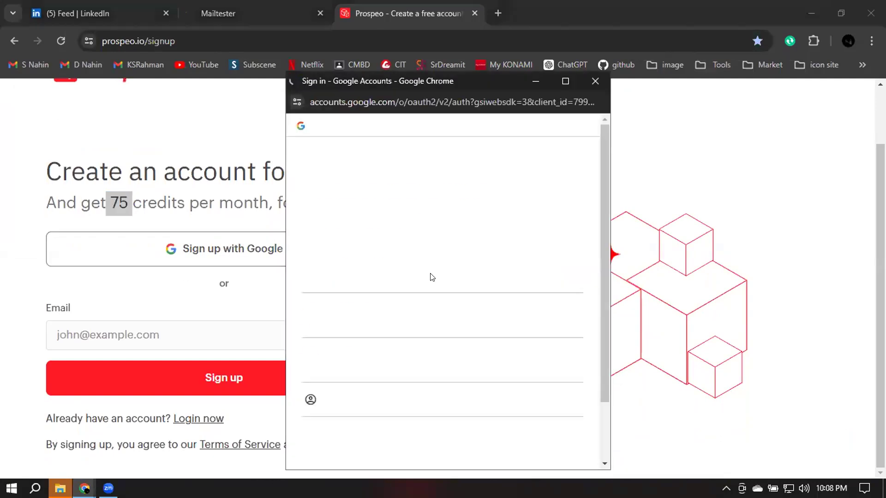
Step: Sign up to Prospeo with the chosen Google account and expand Email Verifier in the sidebar
left_click(377, 280)
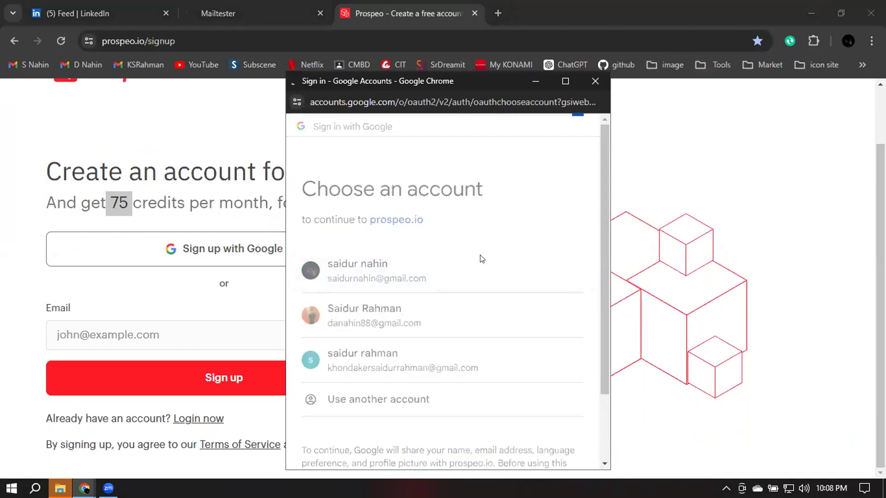
left_click(513, 358)
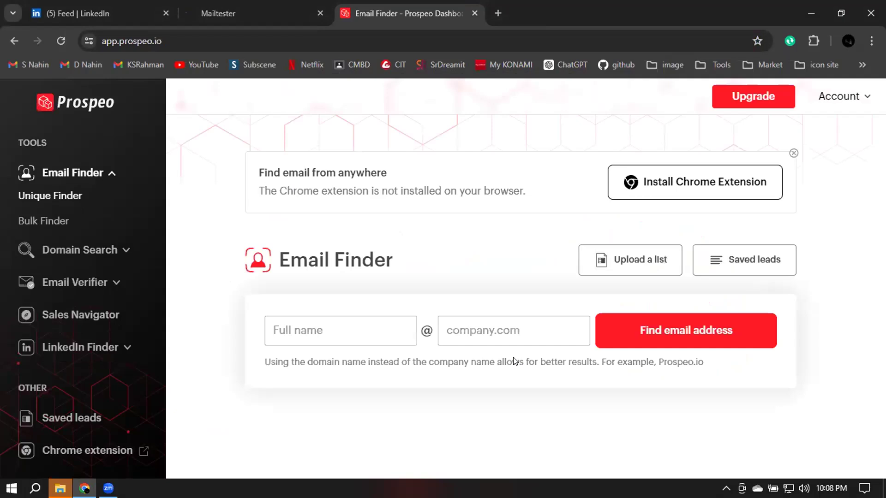
left_click(60, 286)
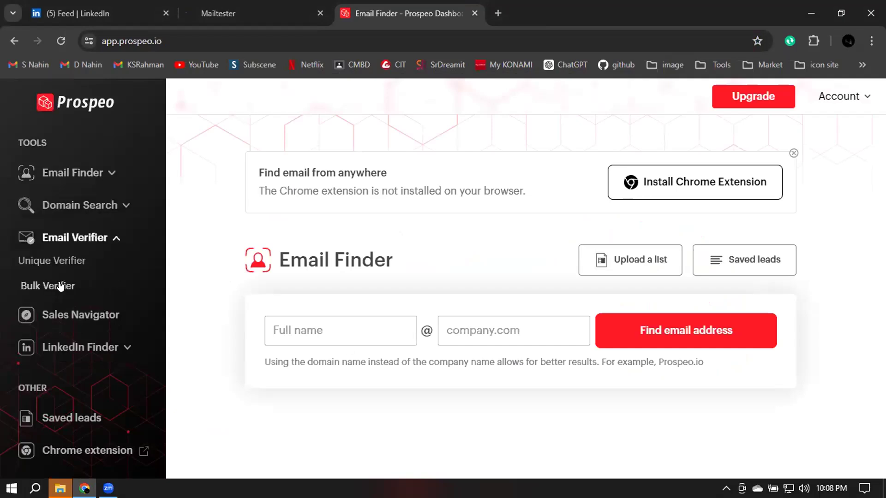
Step: Enter the Gmail address in Unique Verifier, correct its typos, and run Verify email
left_click(46, 261)
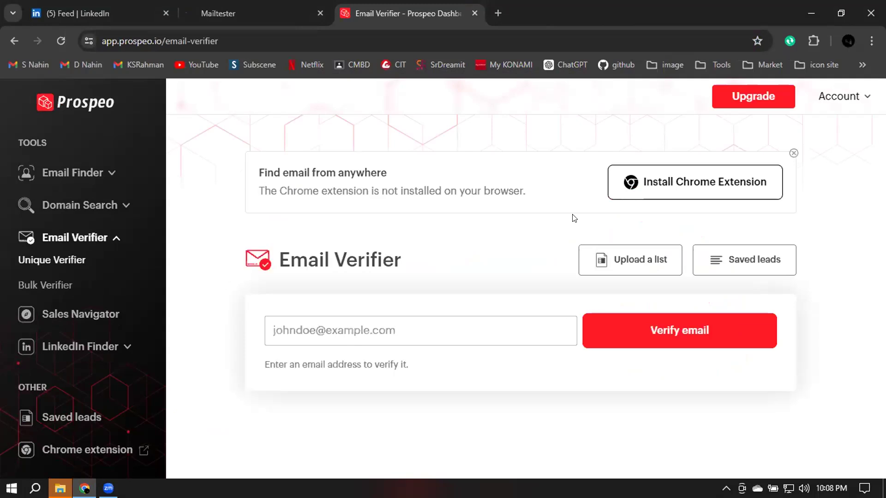
left_click(306, 326)
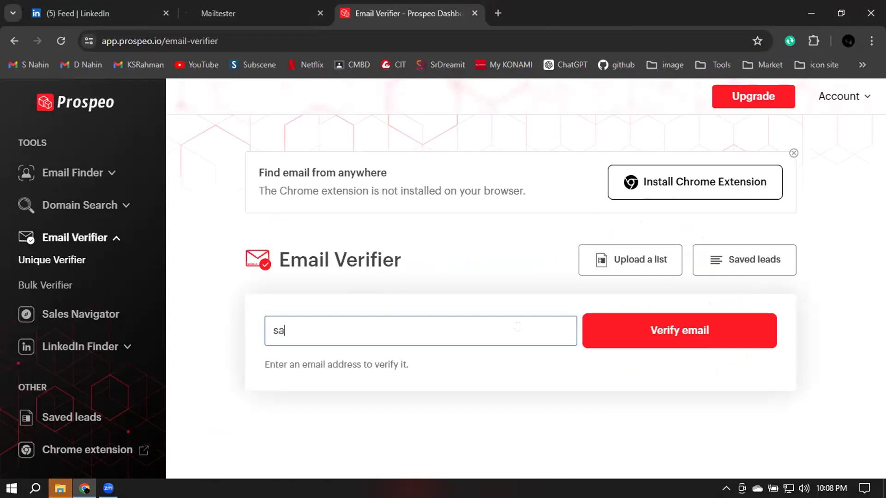
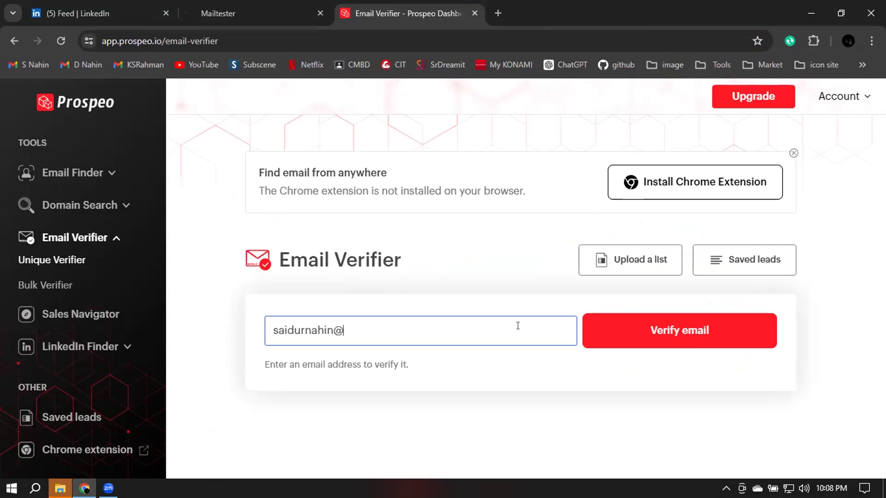
key("Left")
key("Left")
key("Left")
key("Left")
type("l")
left_click(673, 339)
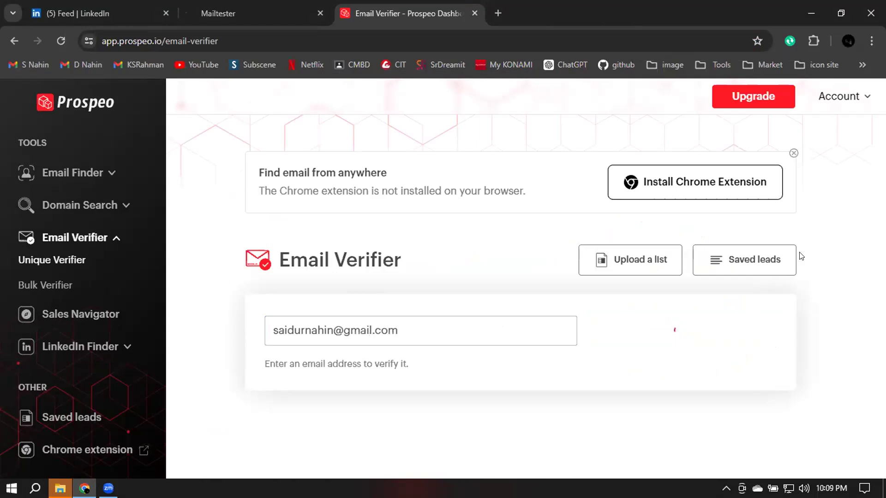
Step: Review the VALID result, its add-to-list option, and the Personal email type
left_click(306, 267)
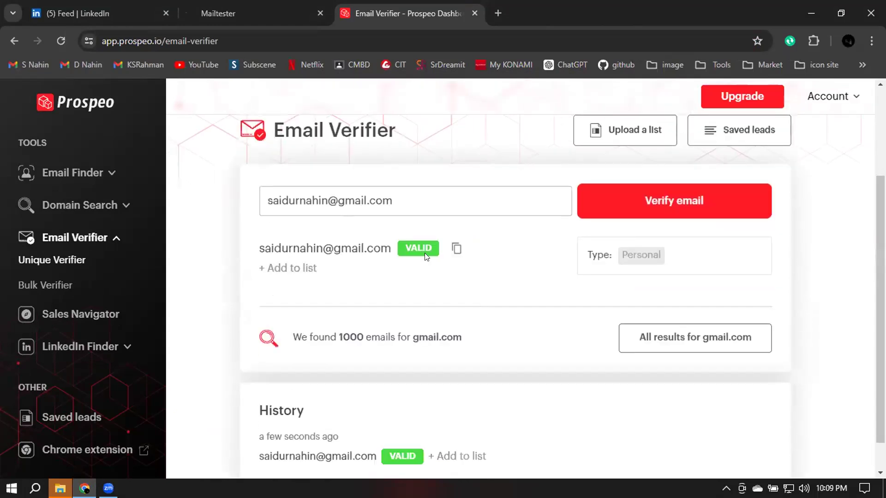
mouse_move(424, 247)
double_click(621, 255)
left_click(833, 256)
scroll(826, 254, "down", 1)
scroll(827, 257, "up", 3)
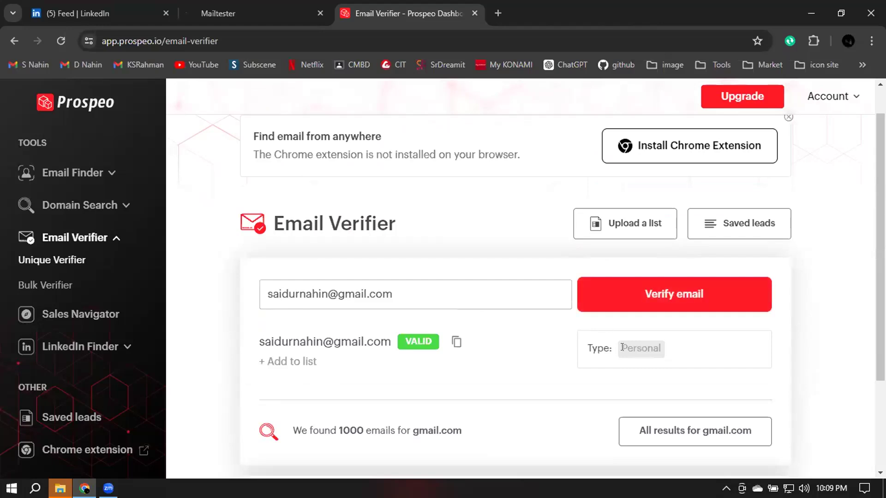
mouse_move(400, 347)
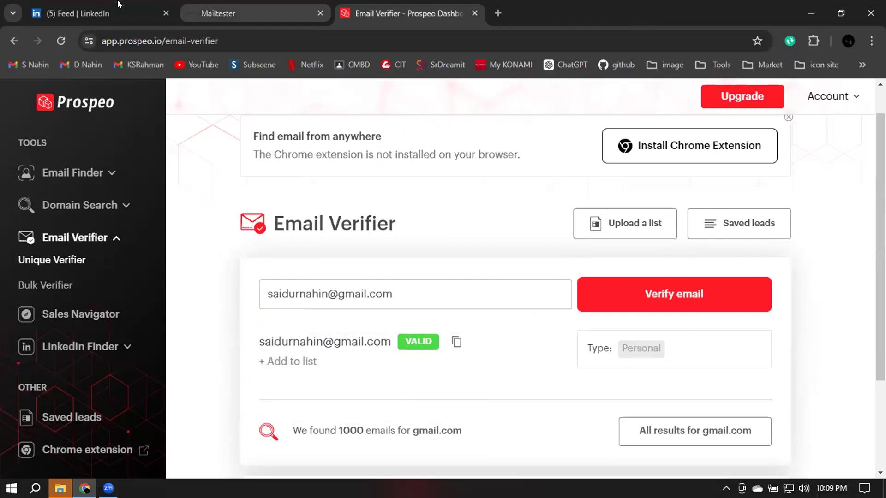
Step: Return to the LinkedIn feed, load the new posts, and close the Mailtester tab
left_click(93, 12)
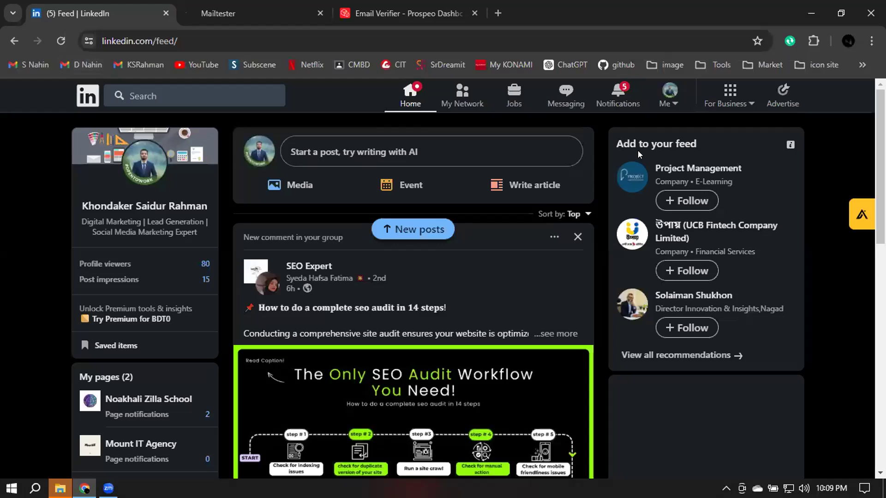
left_click(402, 228)
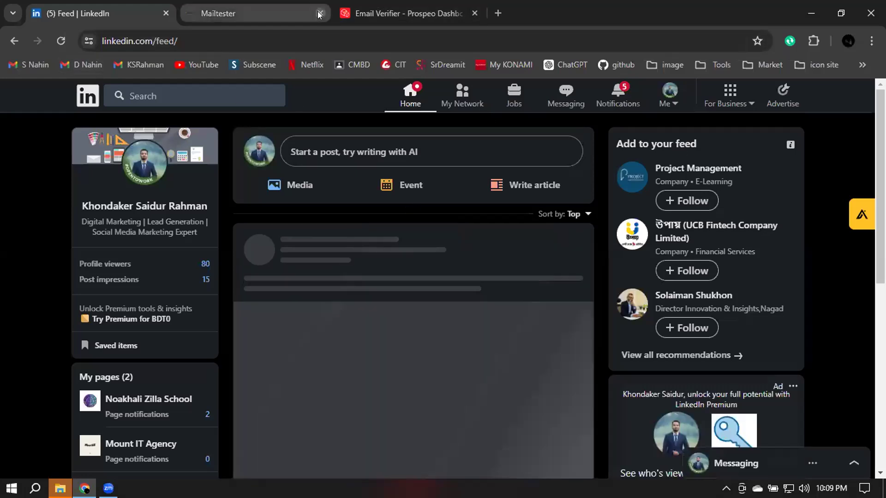
left_click(320, 13)
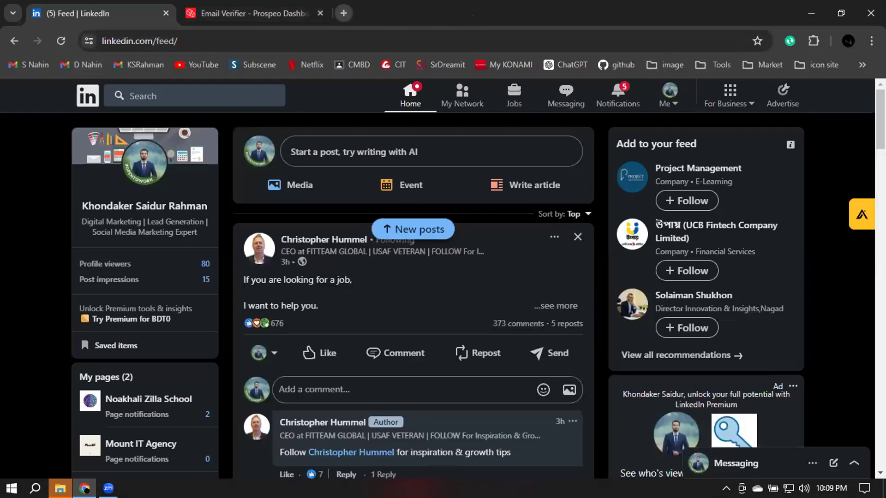
key("ctrl+t")
Step: Go to apollo.io and open its login page to start the Google sign-in
type("a")
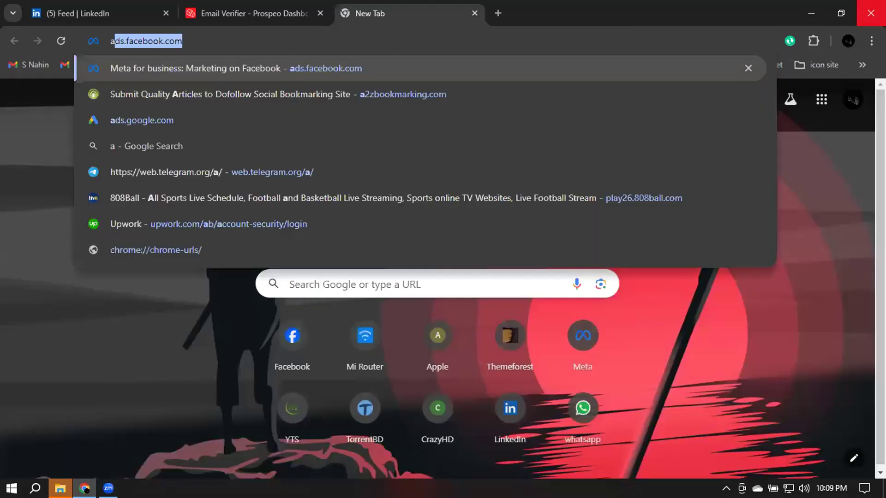
type("pollo.io")
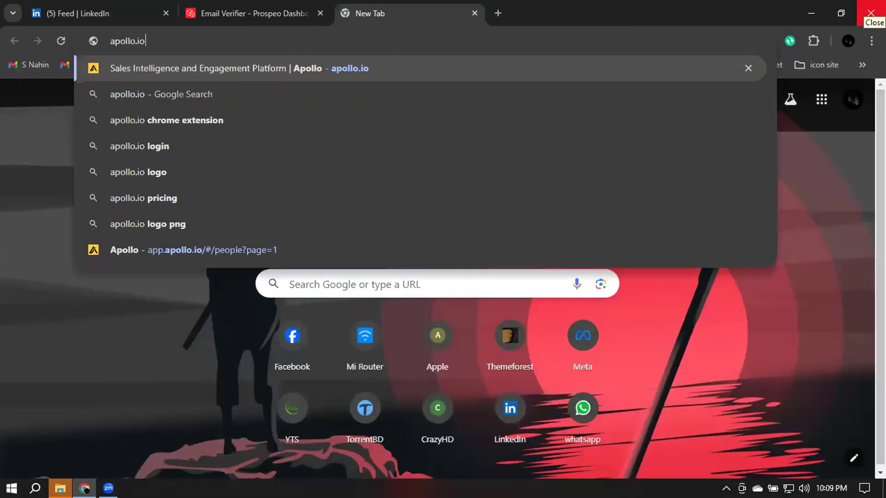
key("Return")
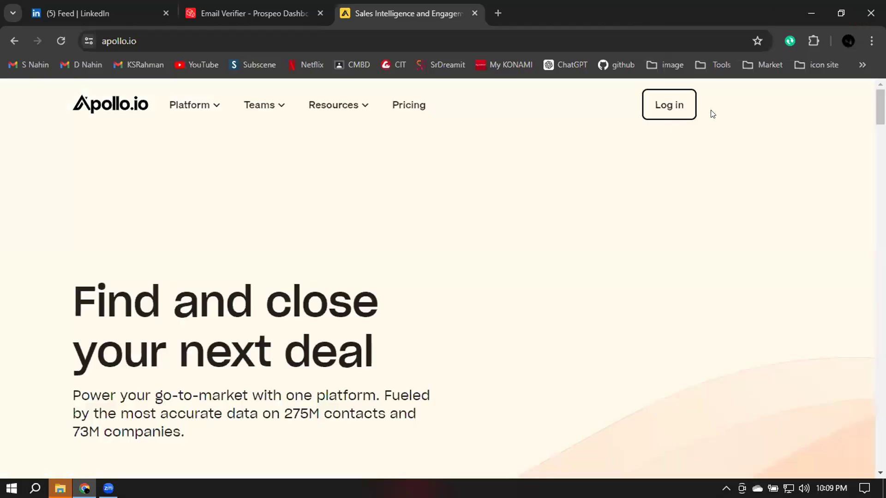
left_click(660, 113)
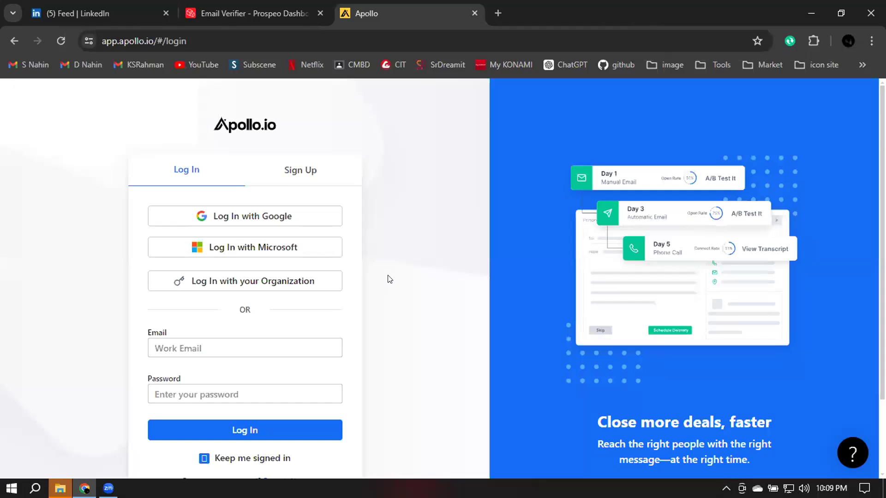
scroll(360, 299, "down", 1)
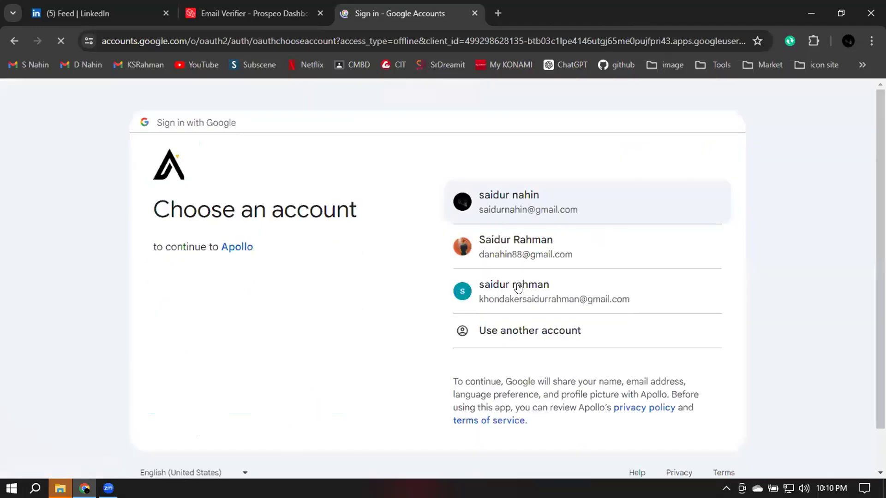
Step: Sign in to Apollo with the Google account and move the Prospeo tab after Apollo
left_click(511, 244)
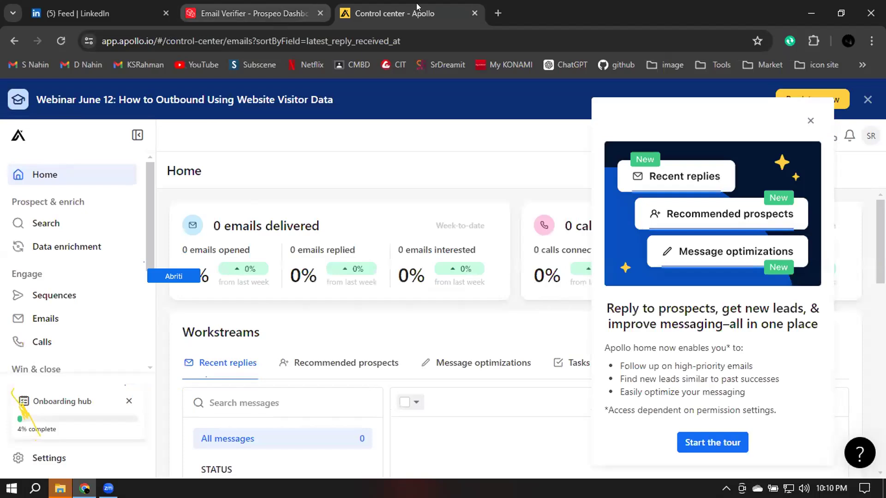
left_click_drag(254, 13, 411, 13)
Step: Switch to the LinkedIn tab and expand, then collapse, the Messaging panel
left_click(106, 17)
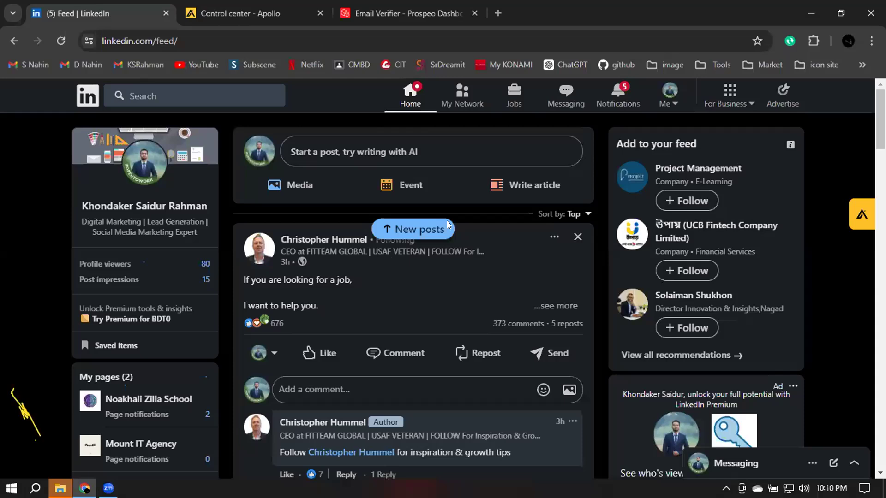
left_click(441, 229)
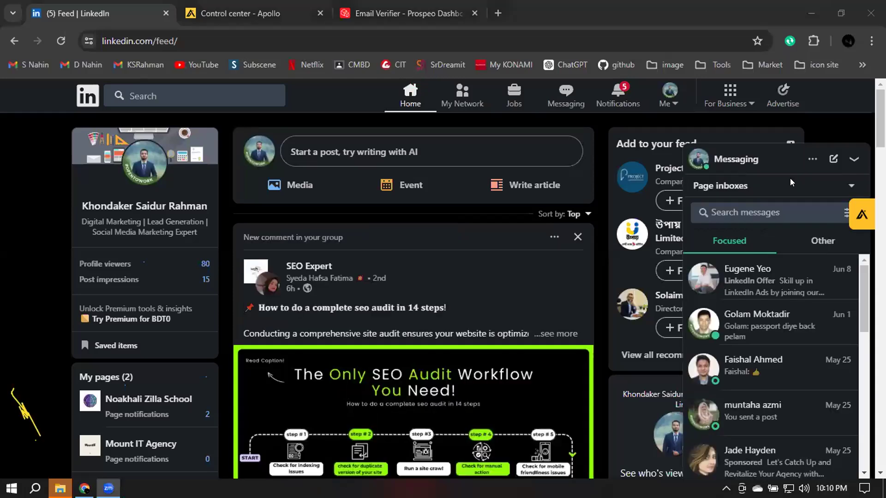
left_click(854, 160)
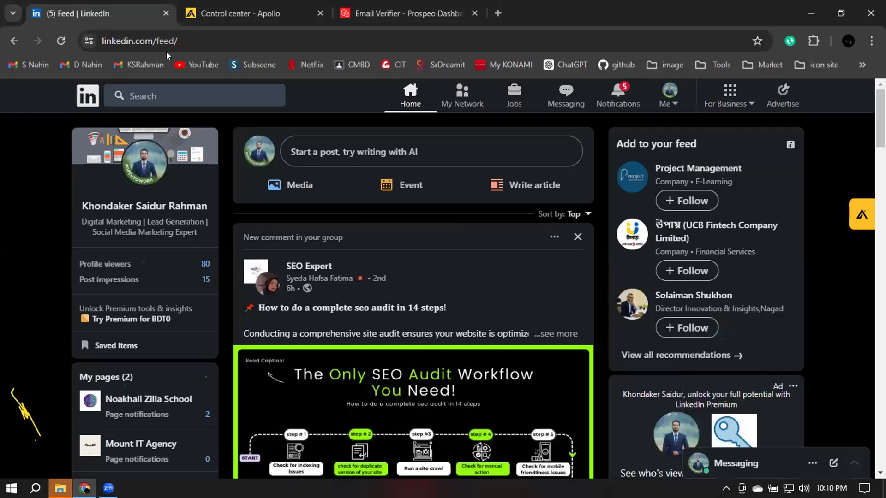
Step: Search LinkedIn for 'real estate agent' and filter the results to People
left_click(196, 94)
type("real e")
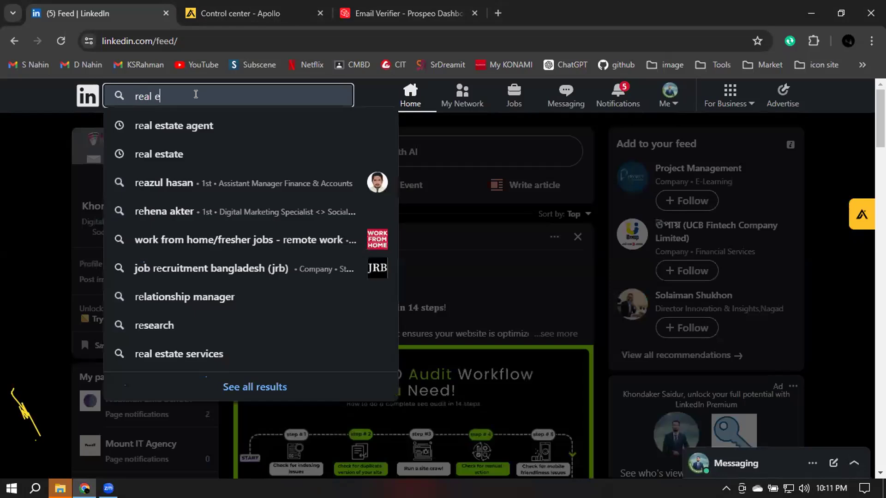
type("state agent")
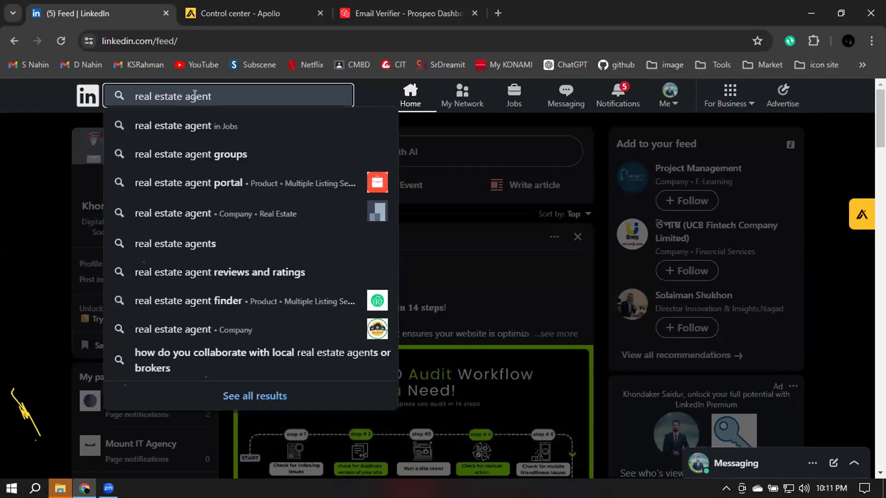
key("Return")
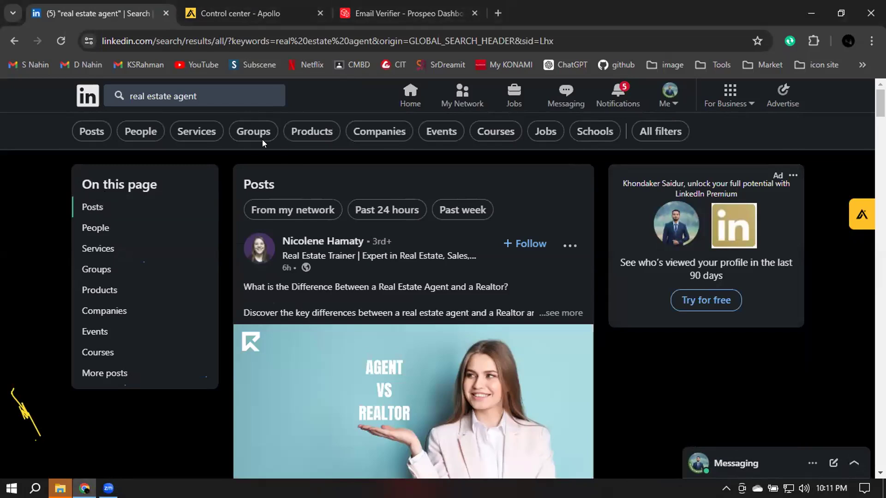
left_click(133, 134)
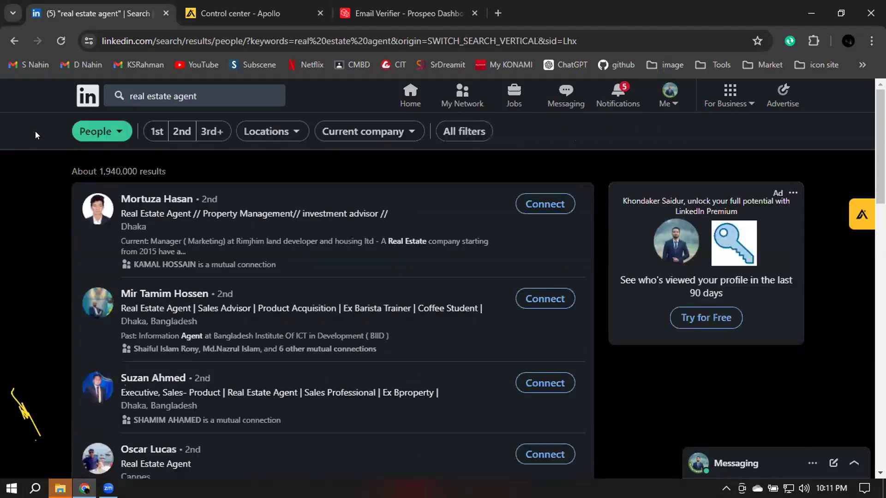
Step: In All filters, include 1st, 2nd and 3rd+ connections and restrict location to Texas, United States
left_click(465, 130)
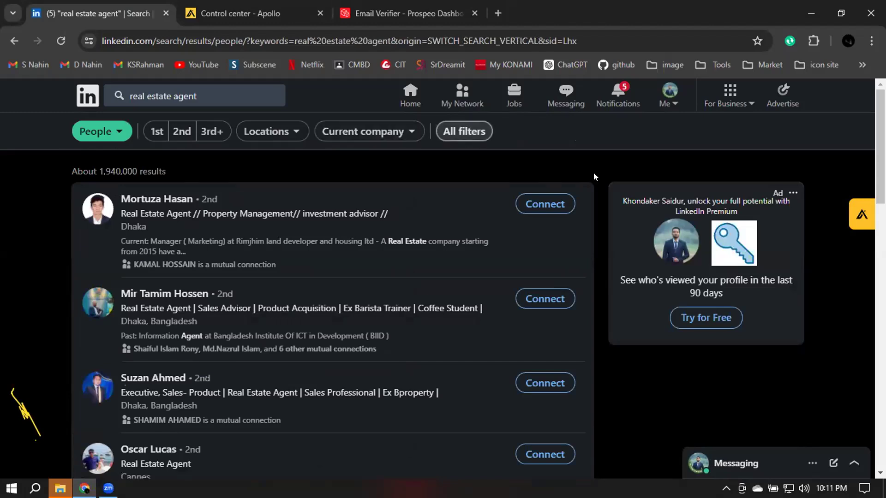
left_click(557, 243)
left_click(582, 243)
left_click(613, 243)
scroll(719, 233, "down", 3)
scroll(701, 235, "down", 3)
scroll(677, 236, "up", 1)
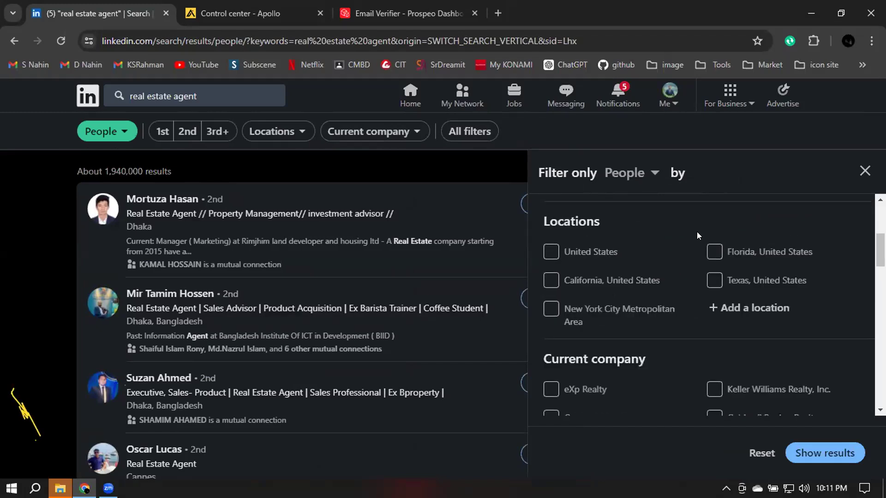
left_click(713, 281)
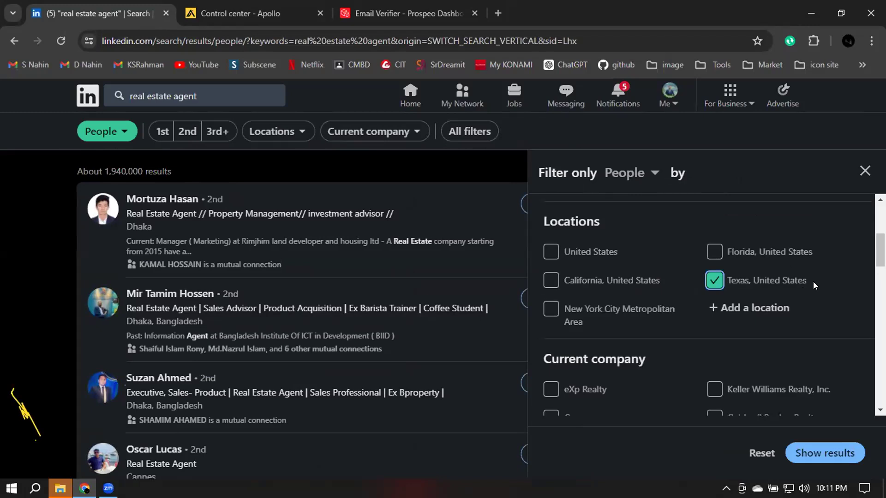
Step: Filter by the Real Estate and Equipment Rental Services industry and English profile language
scroll(813, 281, "down", 6)
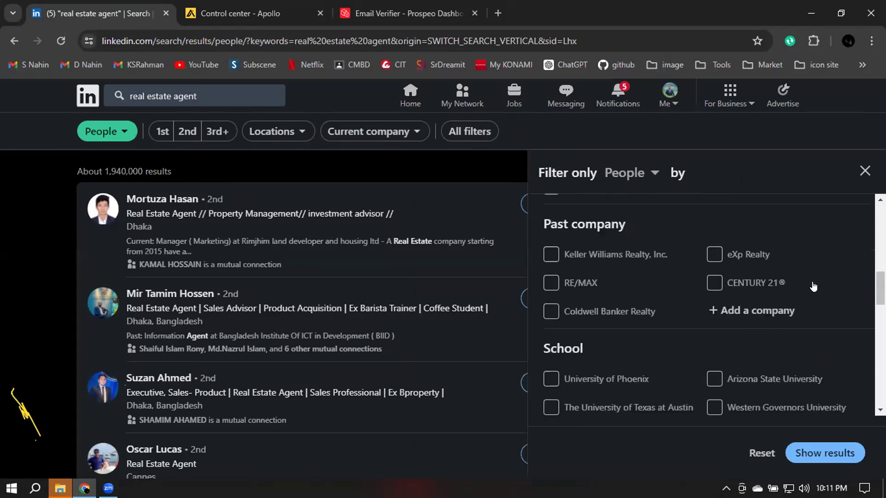
scroll(812, 282, "down", 4)
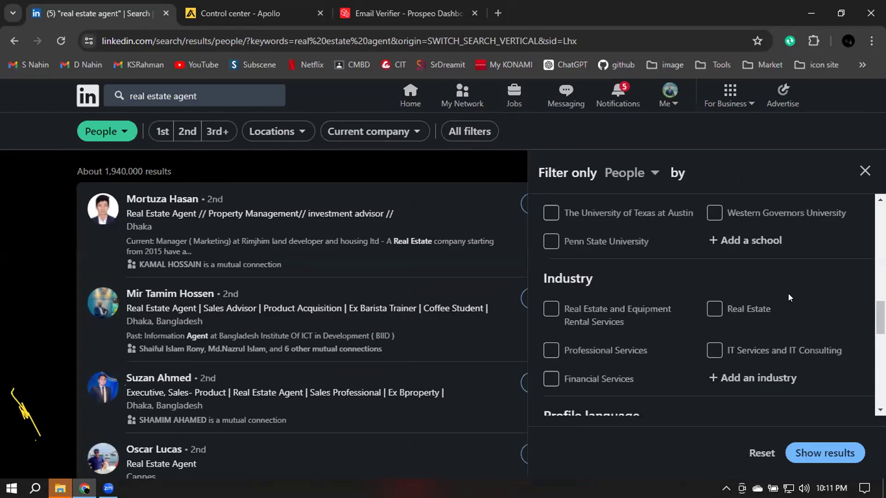
left_click(551, 309)
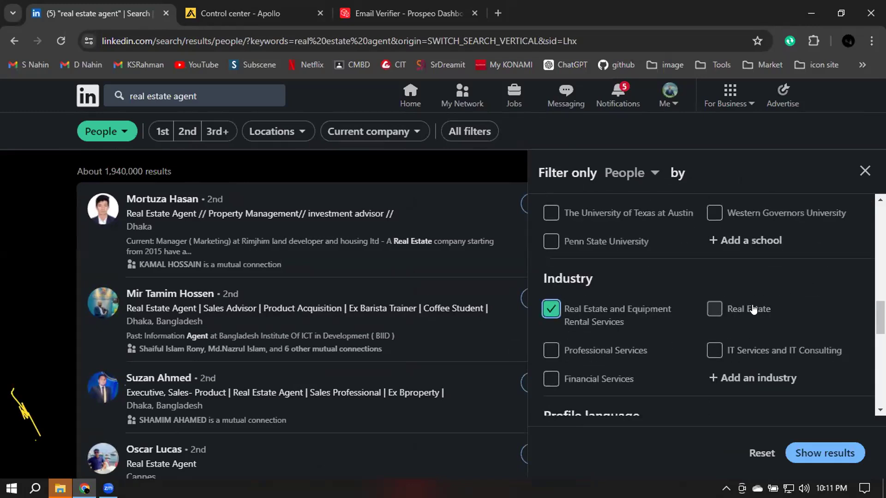
scroll(753, 309, "down", 3)
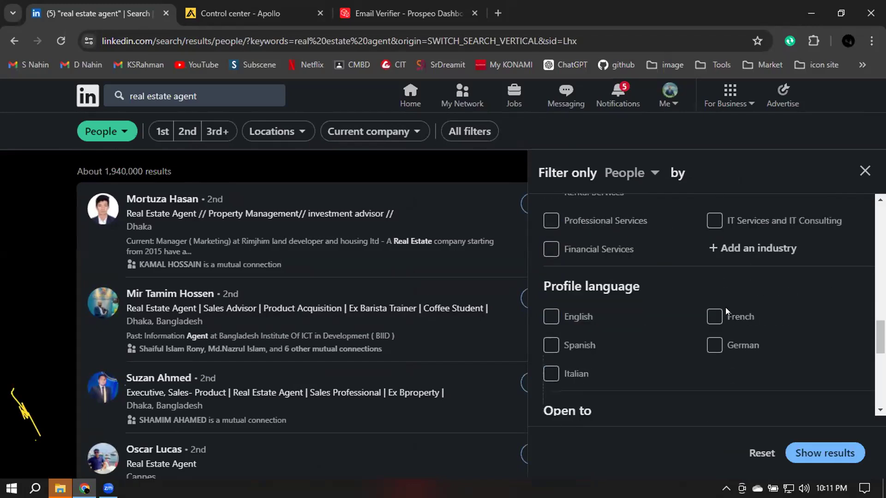
left_click(551, 316)
scroll(638, 305, "down", 4)
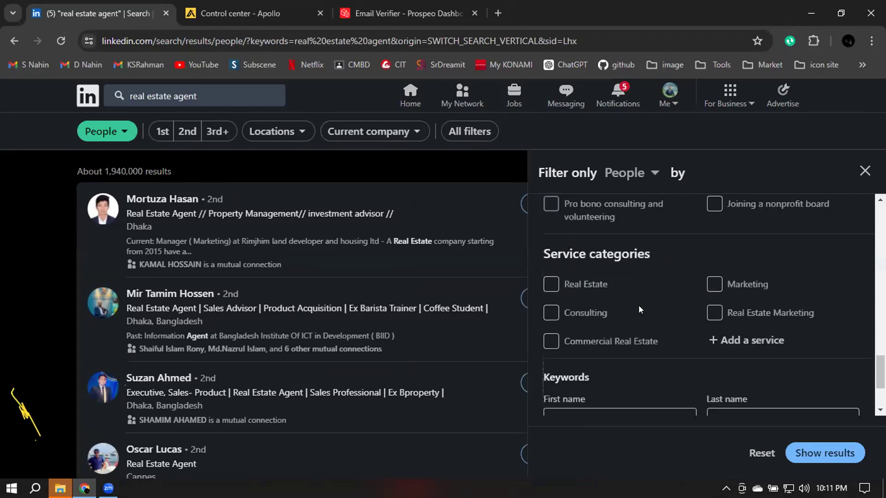
Step: Tick the Real Estate Marketing service, set Title to 'real estate agent', and show the 609 results
left_click(549, 266)
left_click(549, 267)
left_click(715, 291)
scroll(646, 369, "down", 2)
left_click(594, 345)
type("real e")
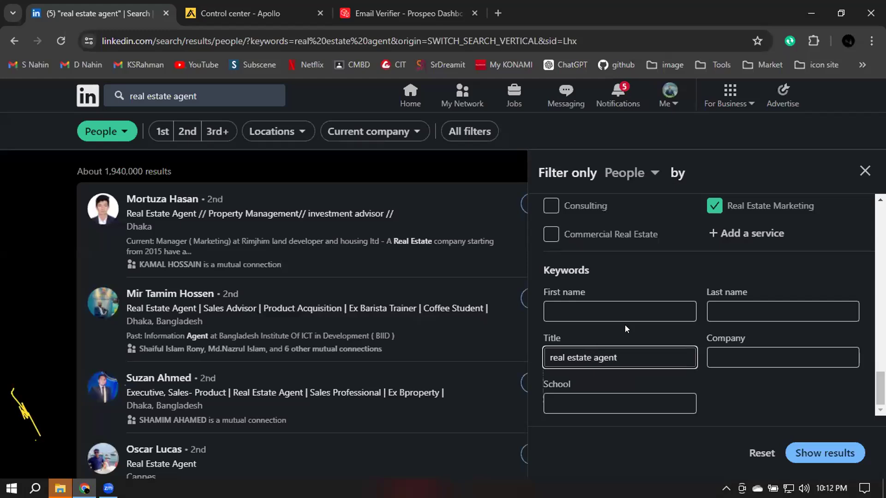
type("state agent")
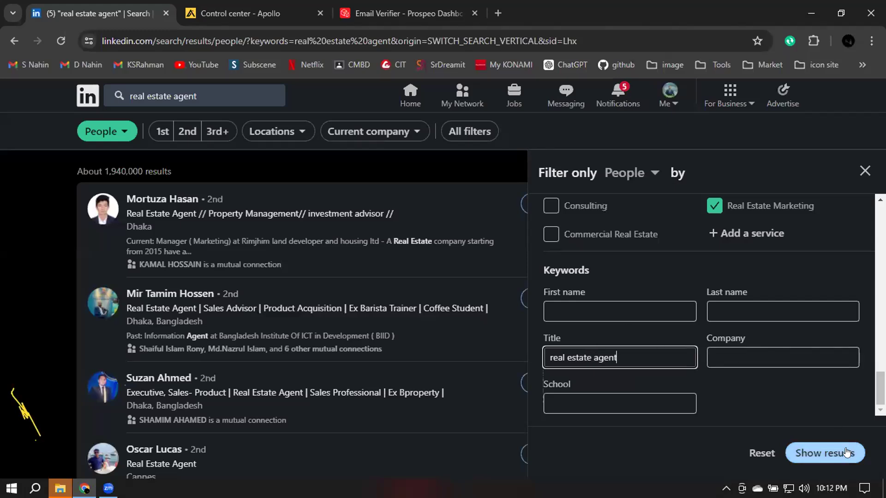
left_click(846, 451)
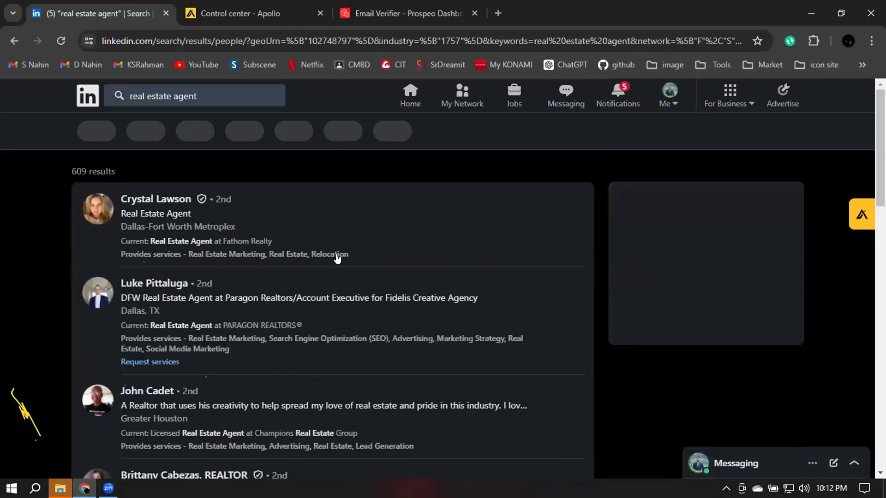
scroll(346, 171, "down", 1)
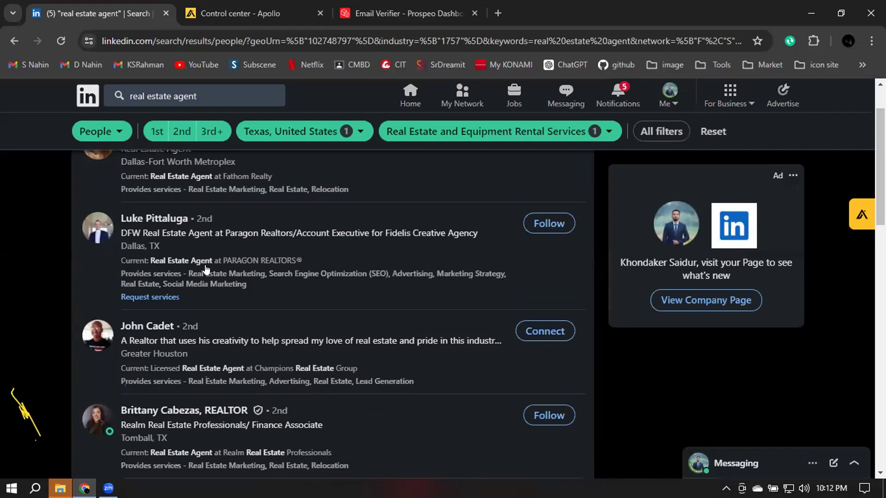
scroll(465, 260, "up", 1)
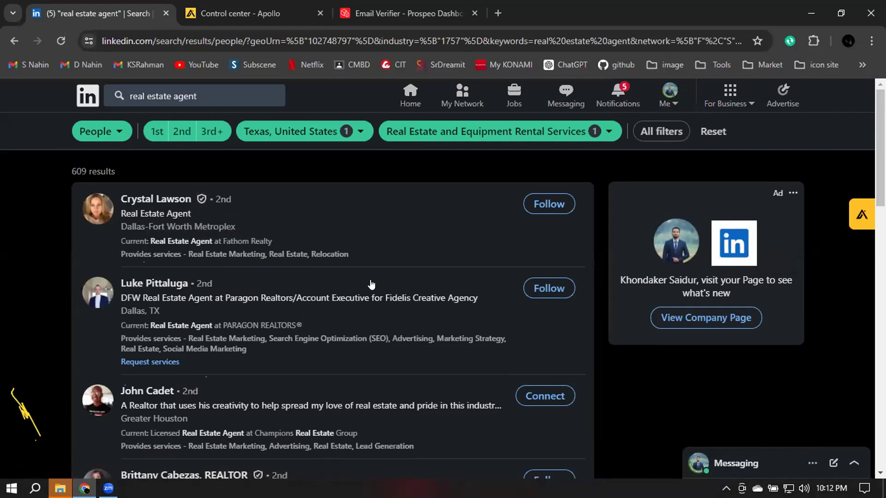
scroll(371, 285, "down", 2)
scroll(316, 275, "down", 6)
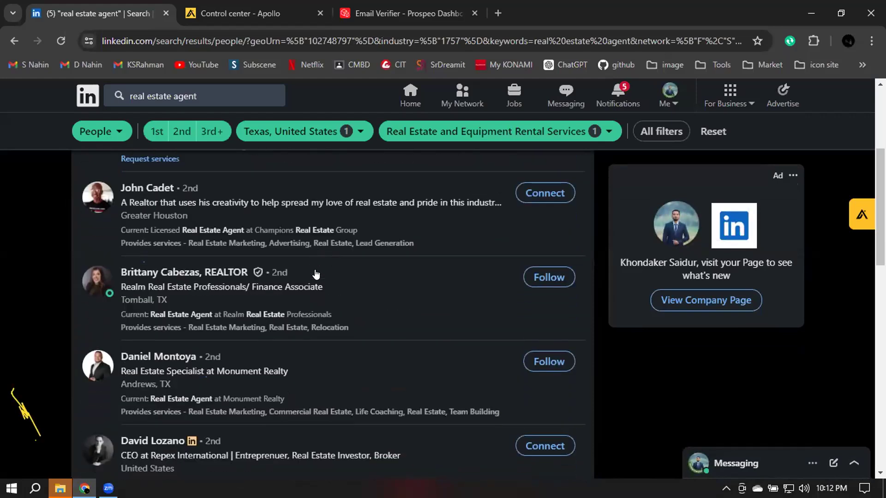
scroll(316, 275, "down", 3)
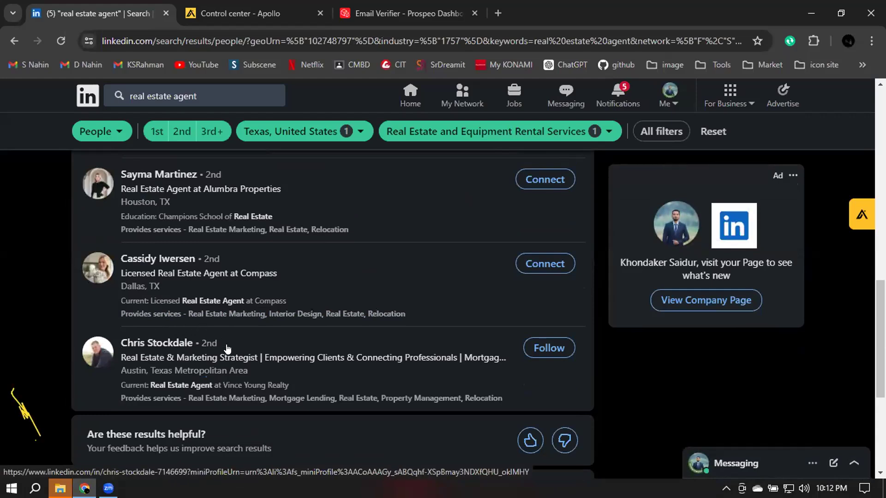
scroll(280, 329, "up", 15)
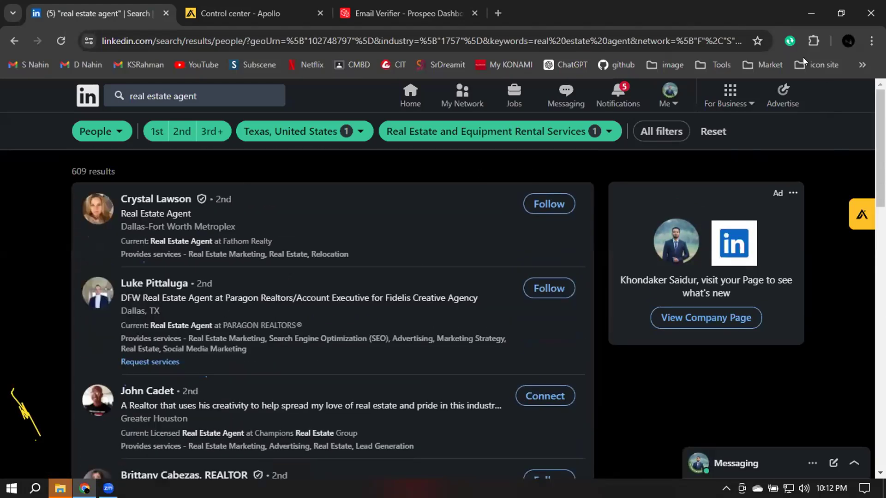
Step: Launch the Apollo.io extension panel on the LinkedIn results, closing the extra Apollo tab it opens
left_click(811, 35)
left_click(655, 141)
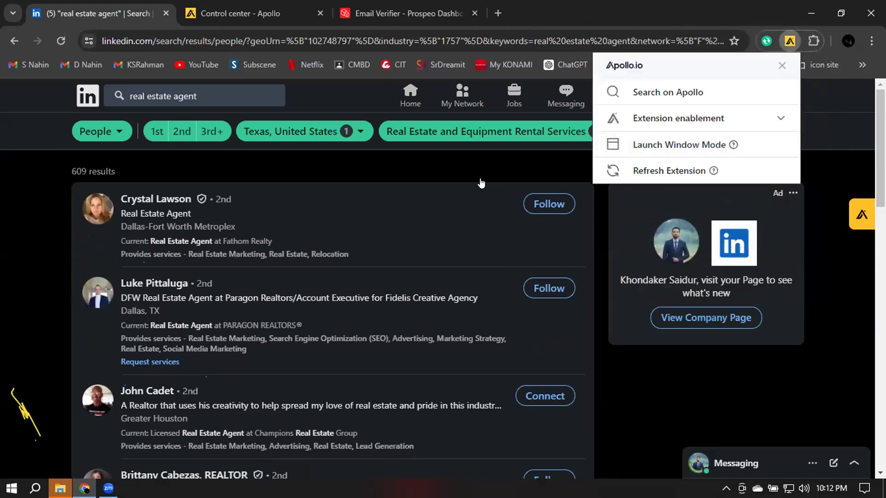
left_click(686, 5)
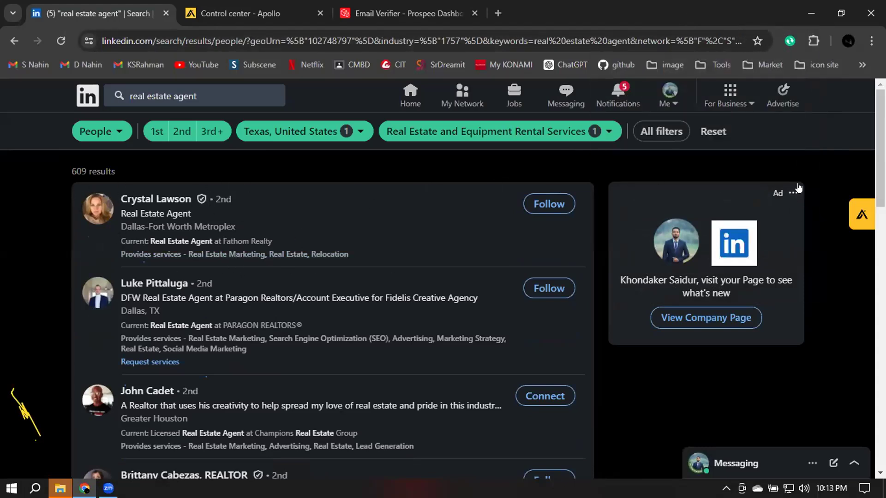
left_click(853, 212)
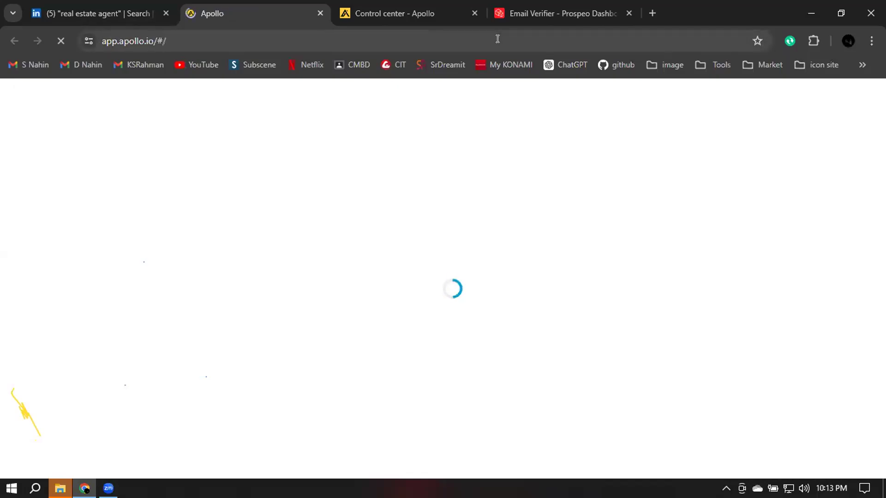
key("ctrl+w")
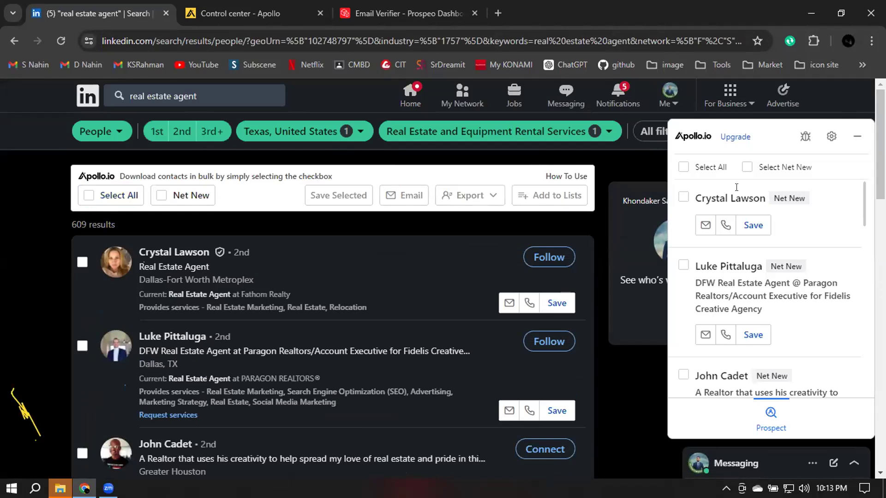
Step: Select all agents in the Apollo bar and save the 10 contacts to Apollo
scroll(754, 279, "down", 14)
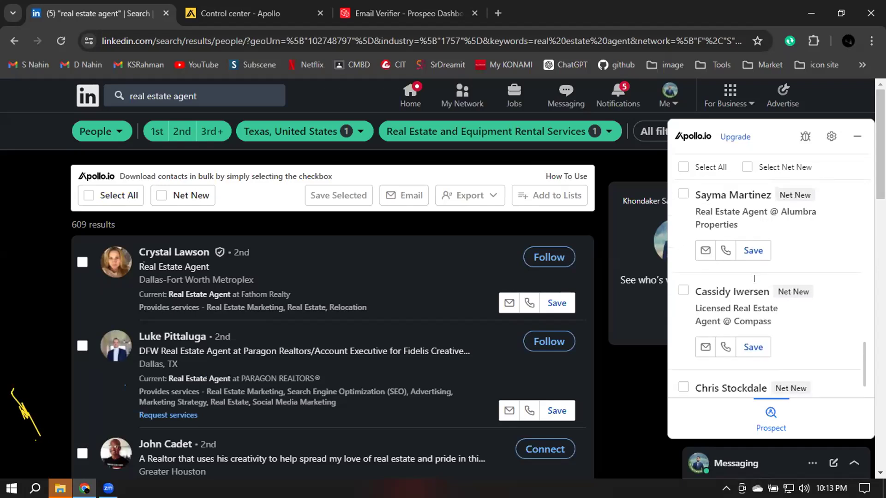
scroll(754, 279, "up", 14)
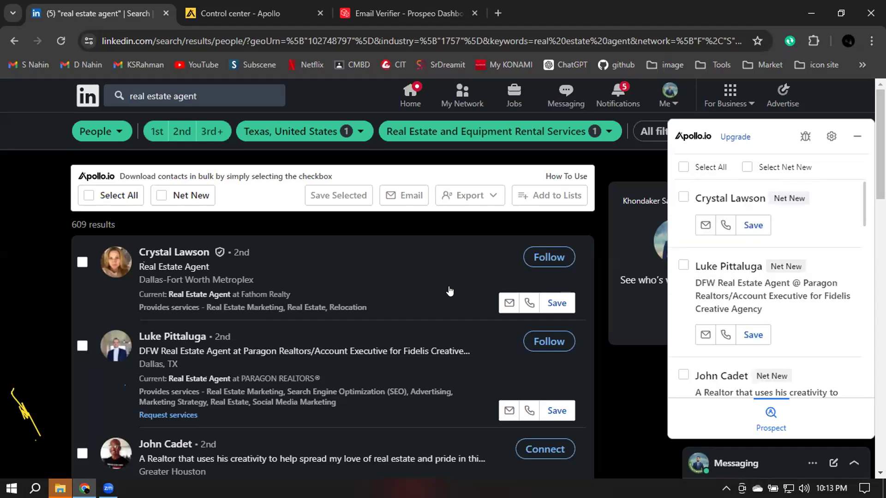
left_click(88, 196)
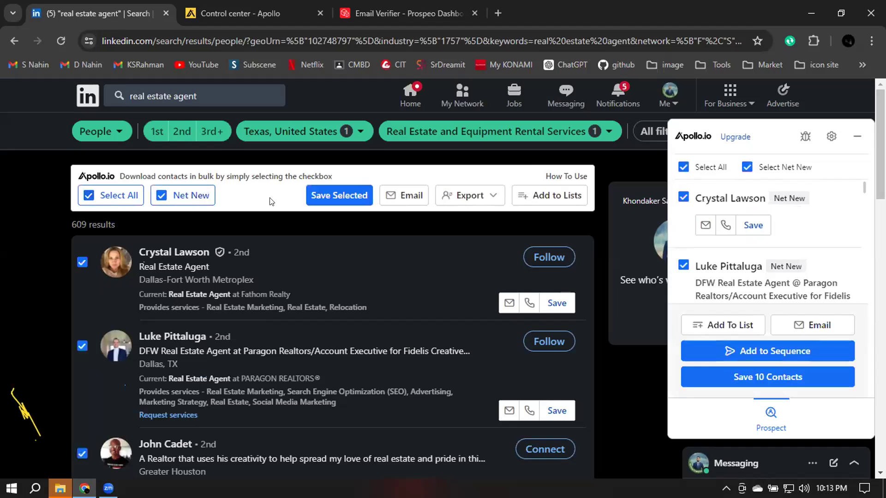
left_click(327, 196)
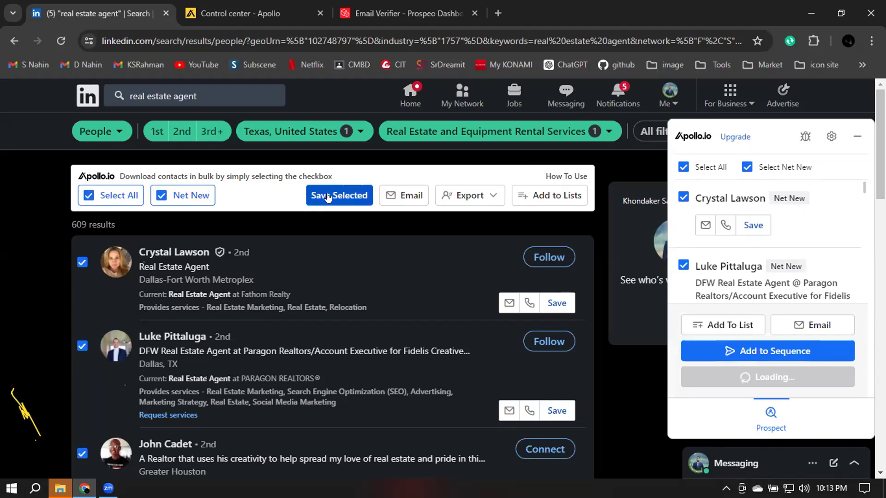
left_click(327, 196)
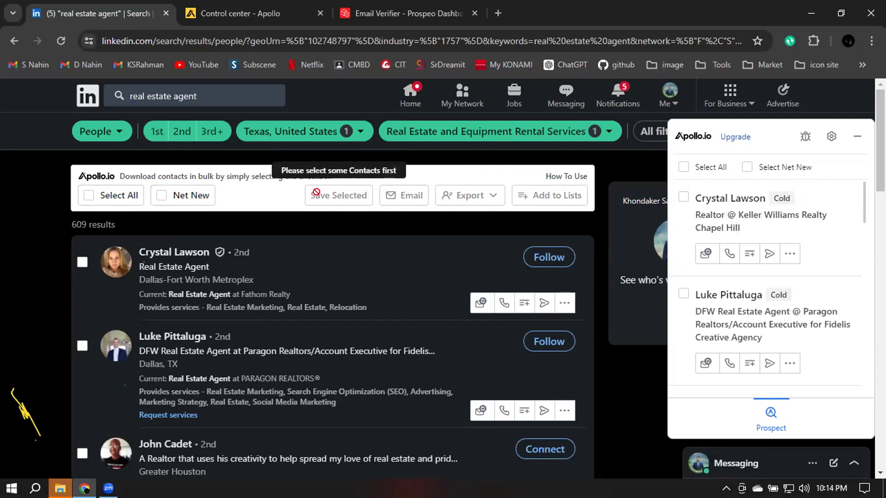
scroll(176, 277, "down", 2)
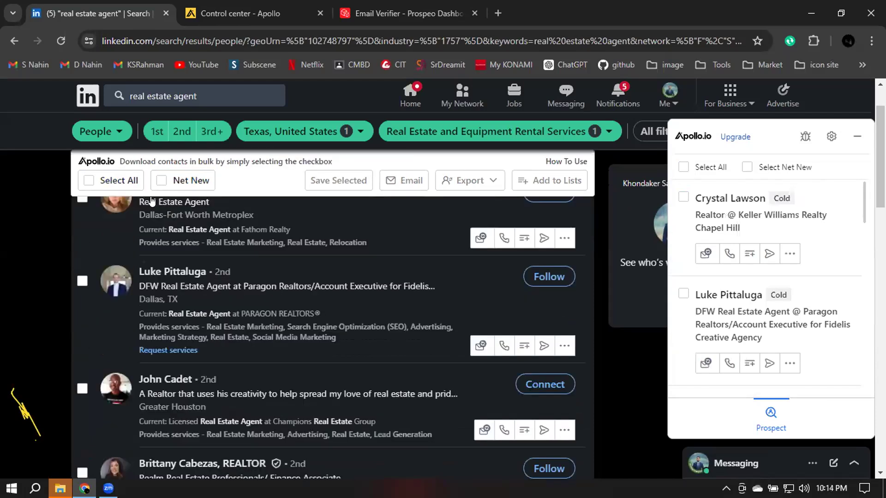
scroll(145, 200, "up", 2)
left_click(88, 195)
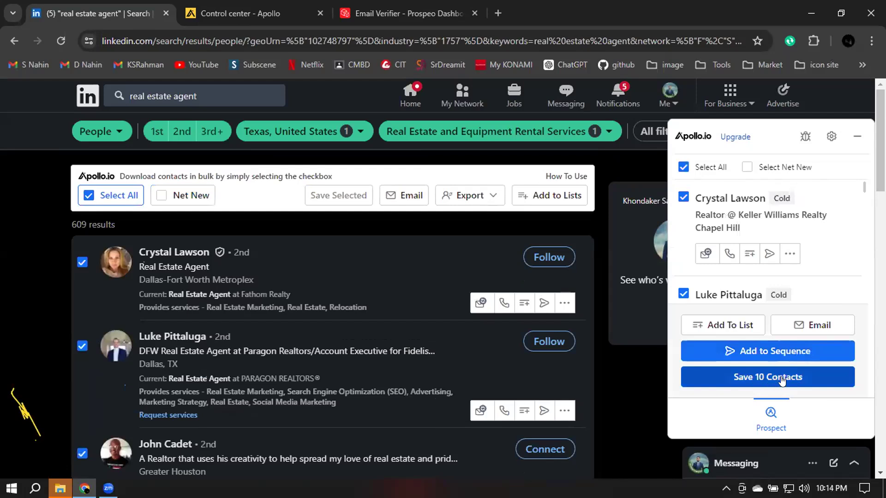
left_click(824, 382)
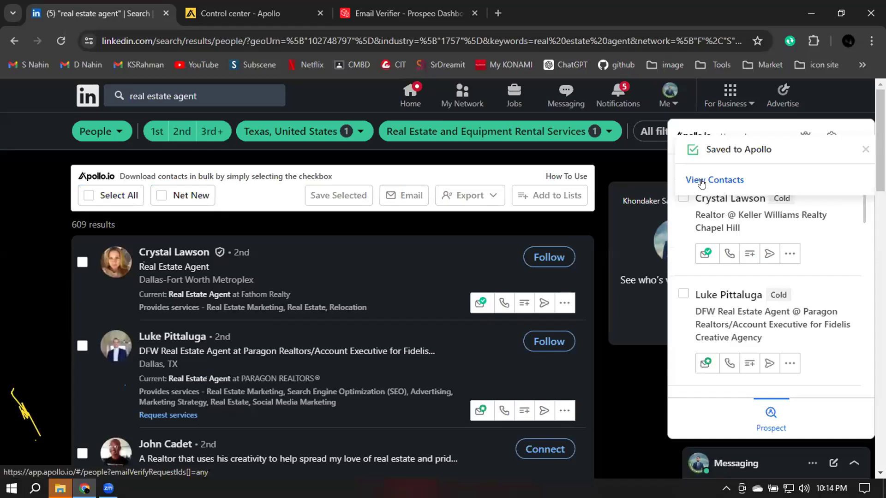
Step: View the 29 saved Apollo contacts, dismiss the Bombora announcement, then go back to LinkedIn
left_click(702, 184)
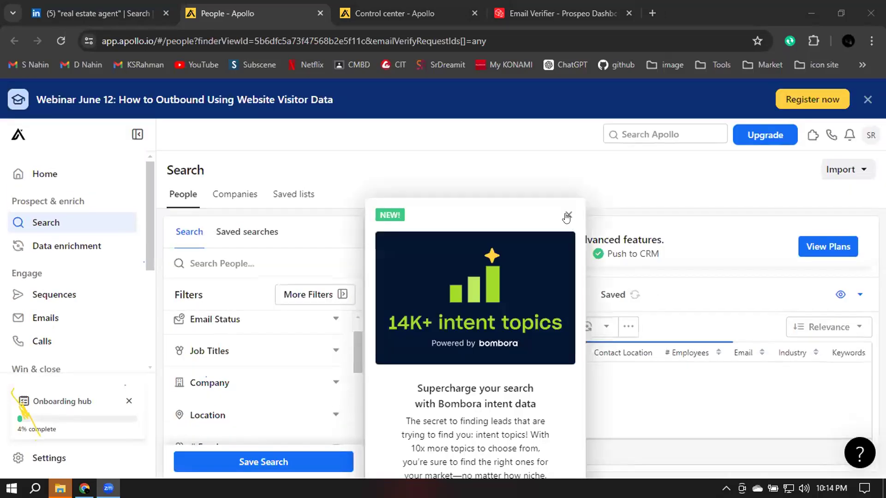
left_click(619, 295)
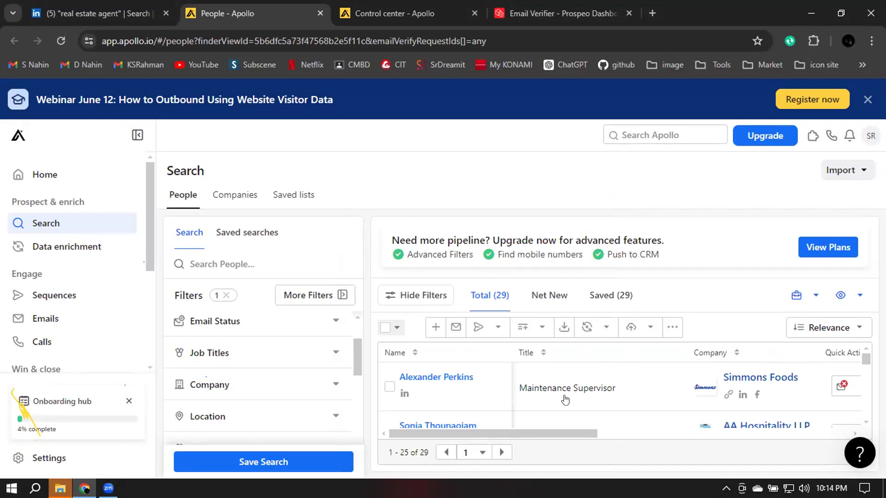
scroll(513, 405, "down", 2)
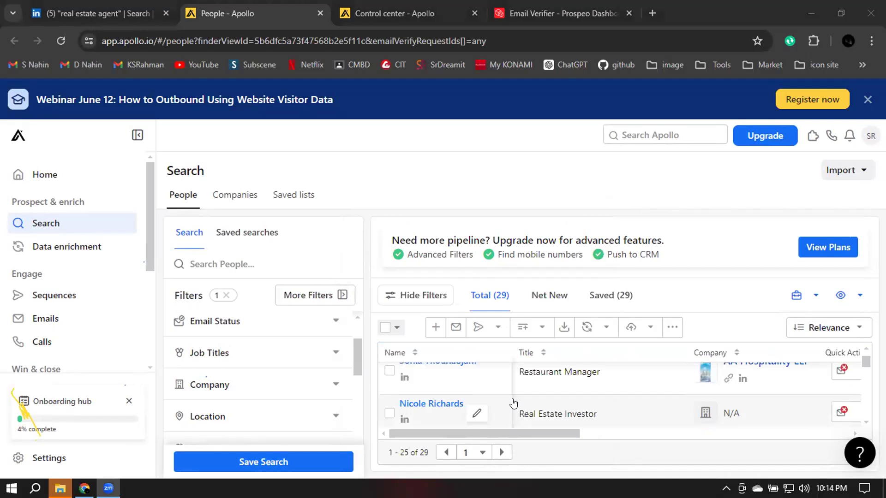
scroll(513, 405, "up", 2)
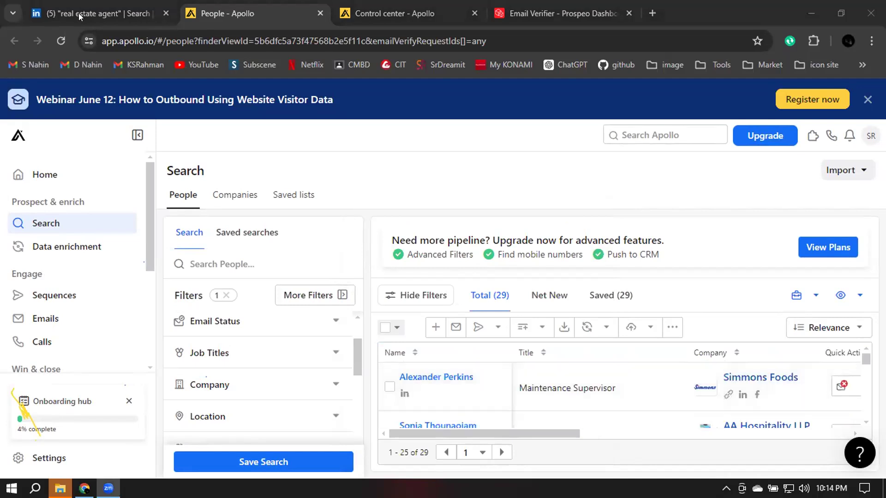
left_click(78, 13)
scroll(275, 403, "down", 4)
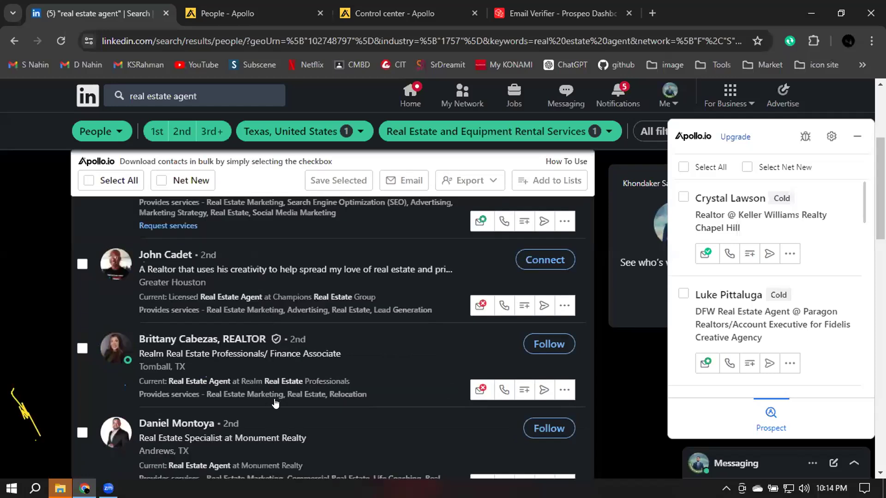
scroll(275, 403, "down", 4)
scroll(275, 403, "down", 3)
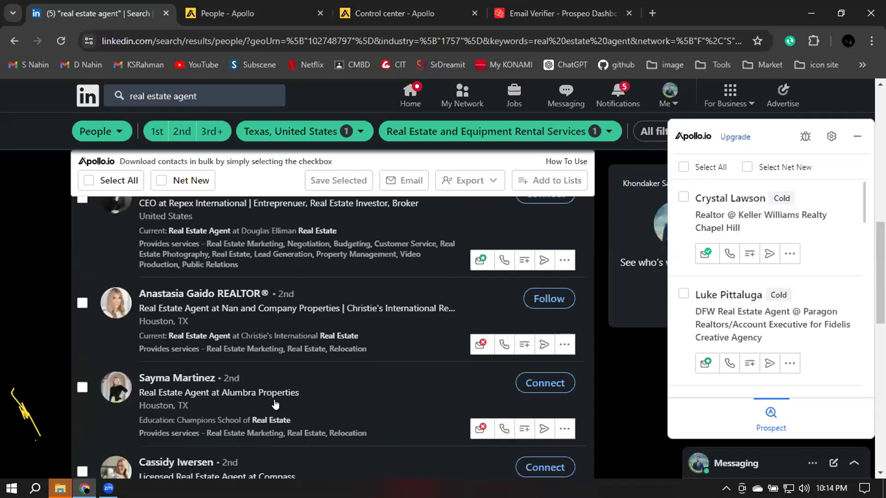
scroll(275, 404, "down", 3)
scroll(280, 387, "down", 3)
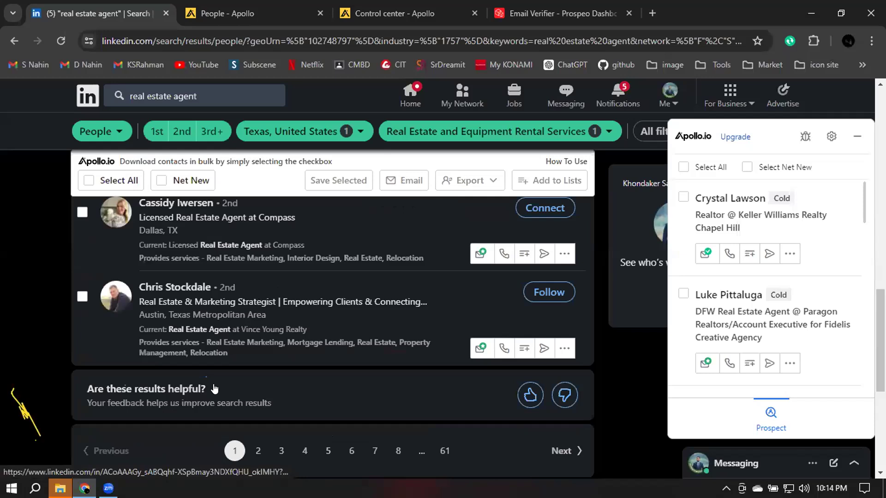
scroll(245, 368, "up", 2)
scroll(245, 367, "up", 2)
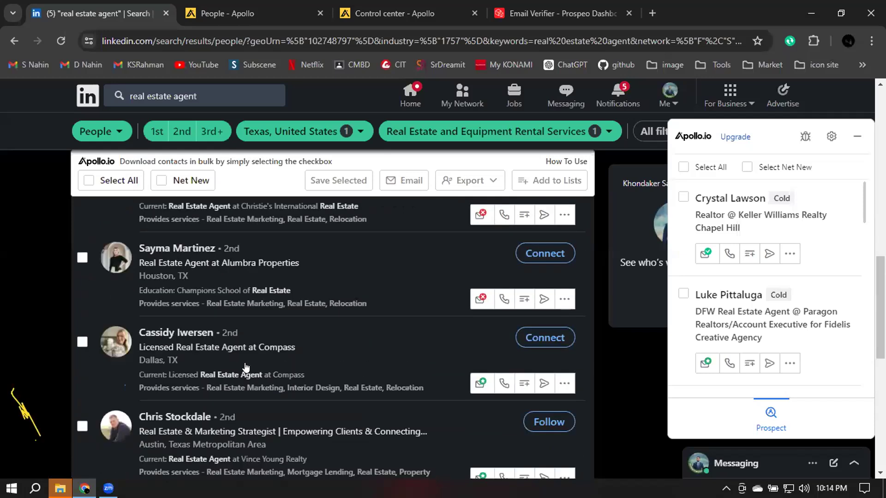
scroll(245, 368, "up", 4)
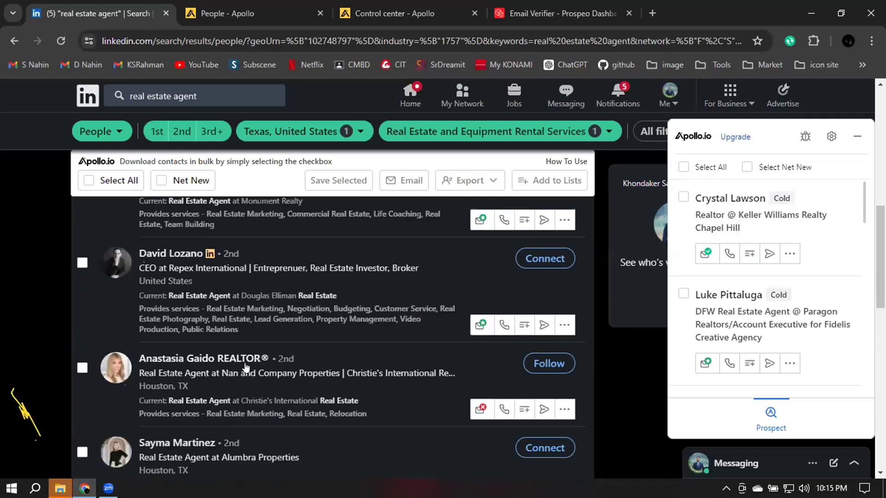
scroll(245, 367, "up", 3)
scroll(245, 368, "up", 4)
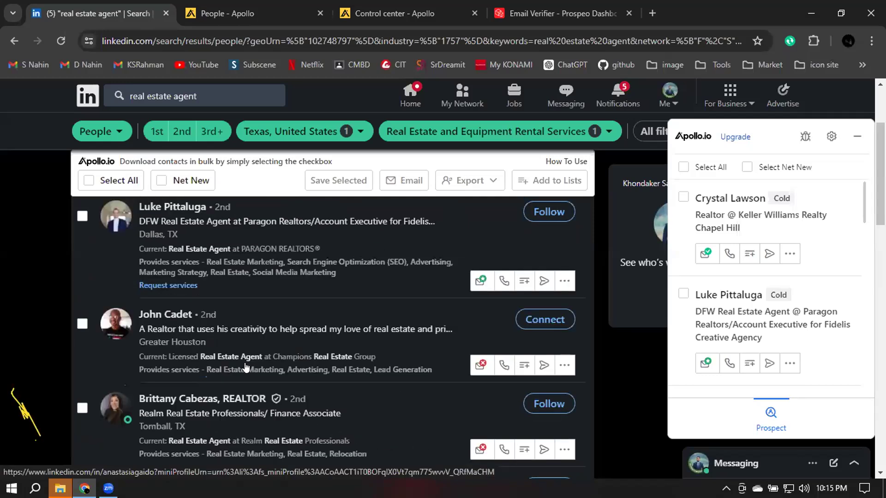
scroll(245, 367, "up", 3)
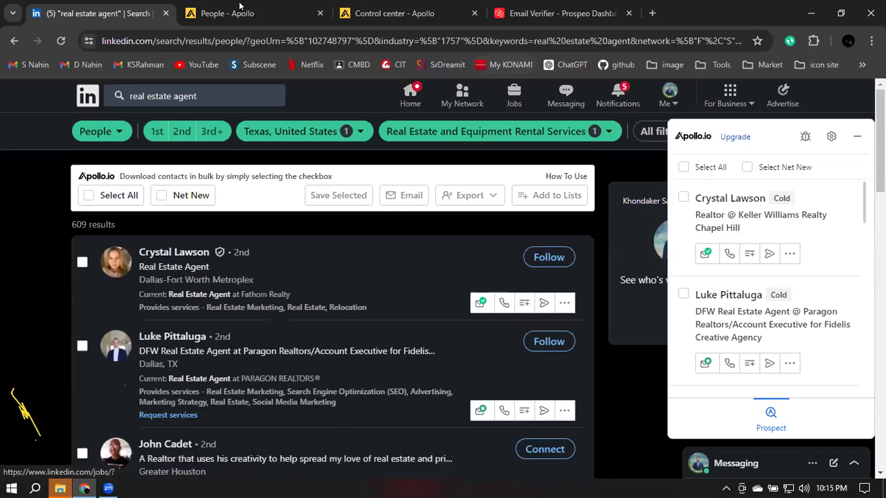
Step: Show the Total list of 29 contacts in Apollo's People search
left_click(241, 10)
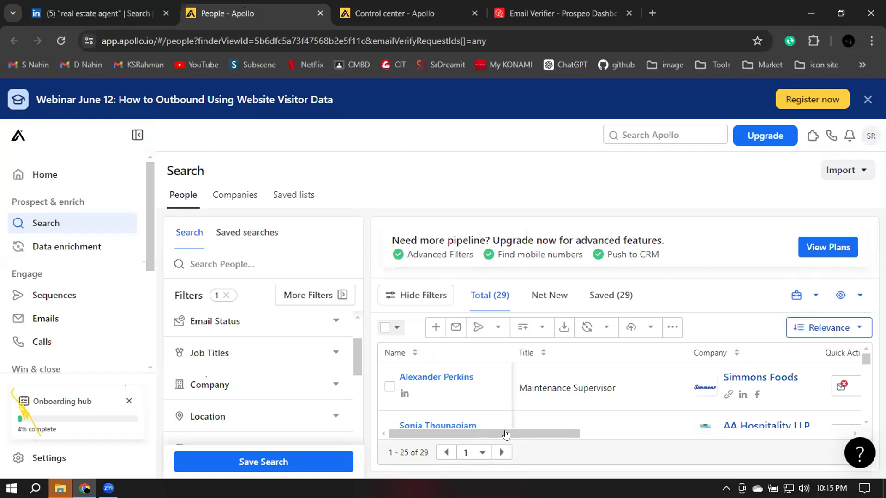
scroll(600, 427, "right", 5)
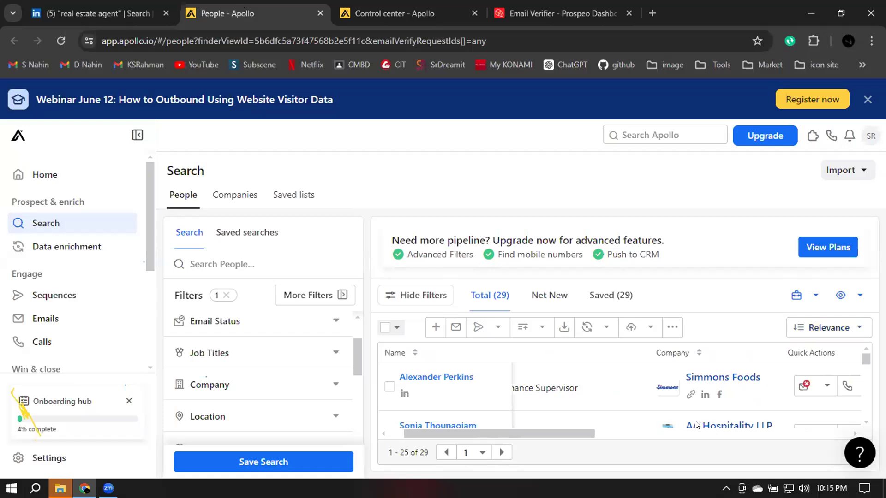
scroll(609, 432, "left", 2)
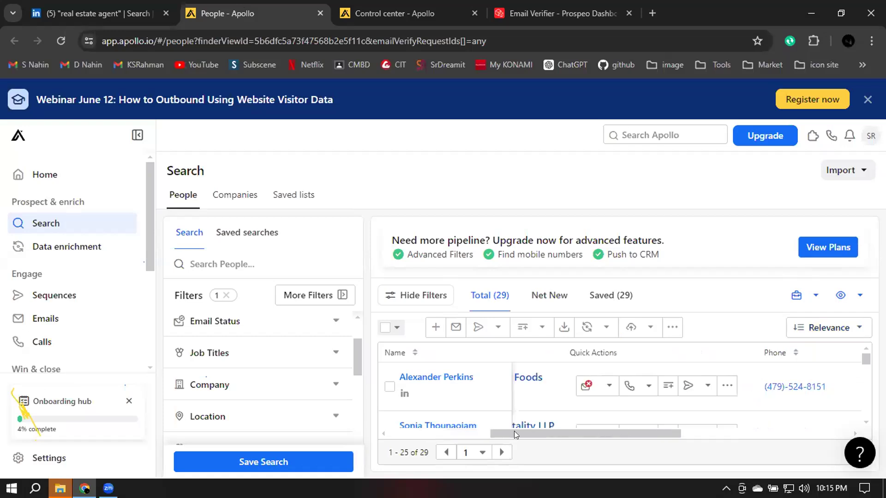
scroll(465, 434, "left", 3)
left_click(488, 297)
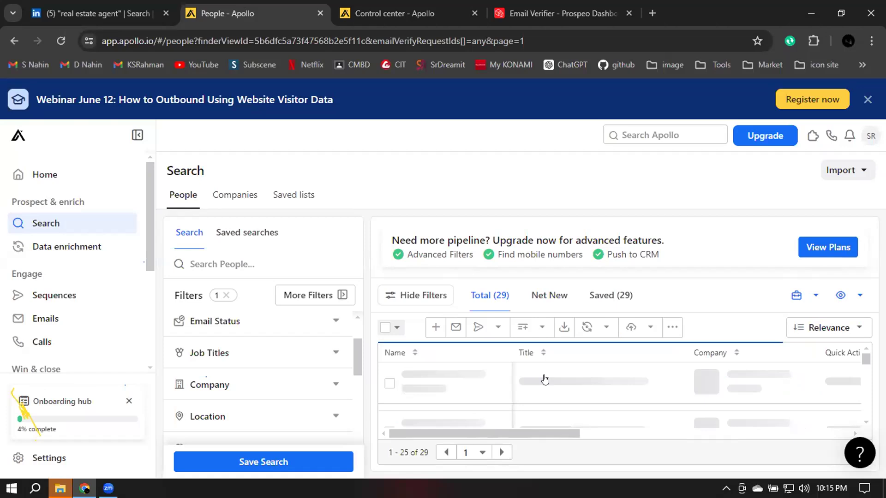
Step: Review the sort field and order options, leaving results sorted by Relevance
left_click(840, 328)
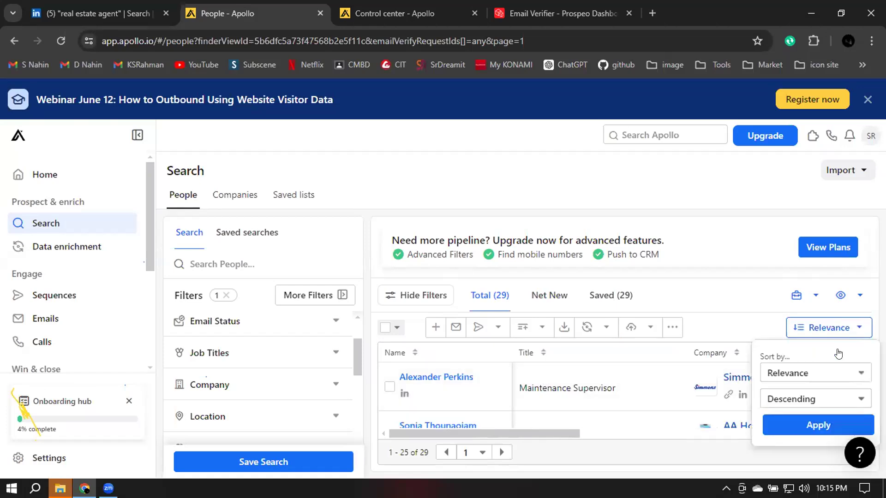
left_click(795, 374)
scroll(804, 295, "down", 2)
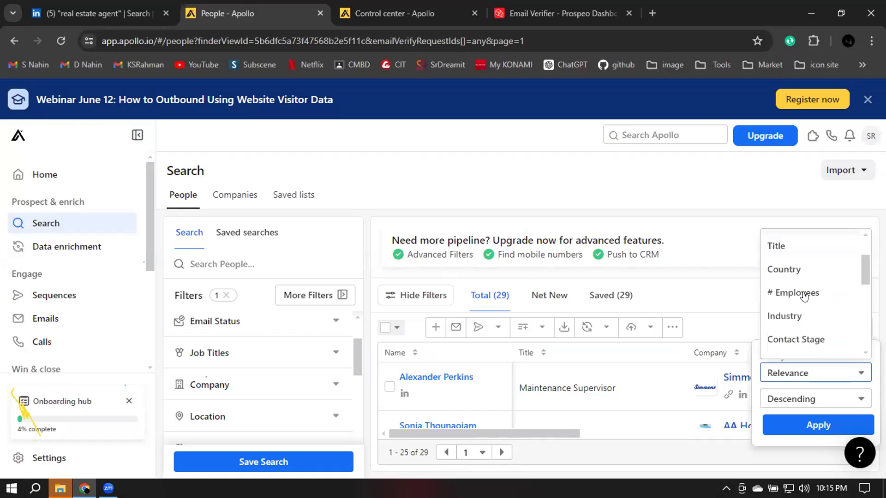
scroll(804, 295, "down", 1)
scroll(804, 296, "down", 3)
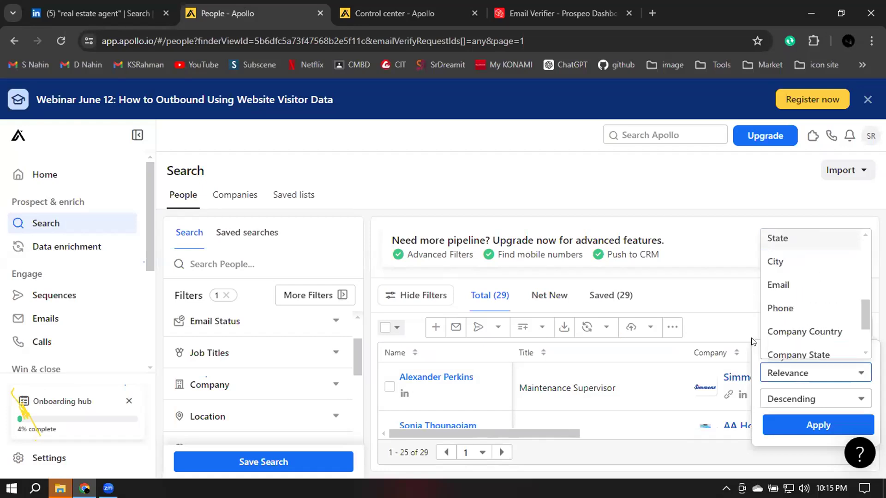
scroll(815, 314, "down", 1)
left_click(815, 400)
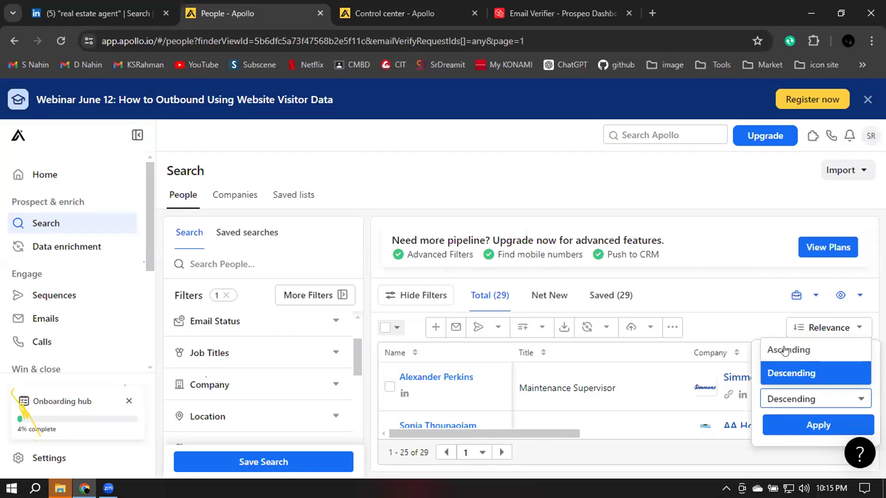
left_click(813, 295)
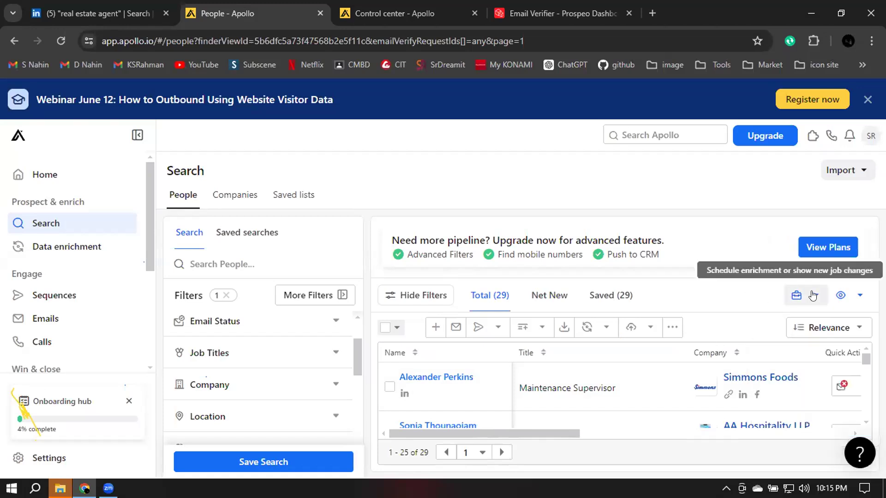
Step: Look over the job-change and saved table layout menus, then close them
left_click(813, 295)
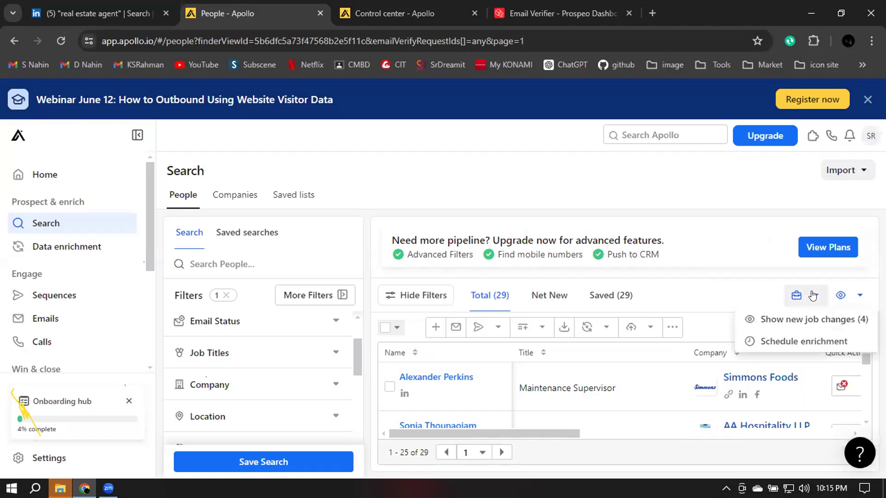
left_click(859, 297)
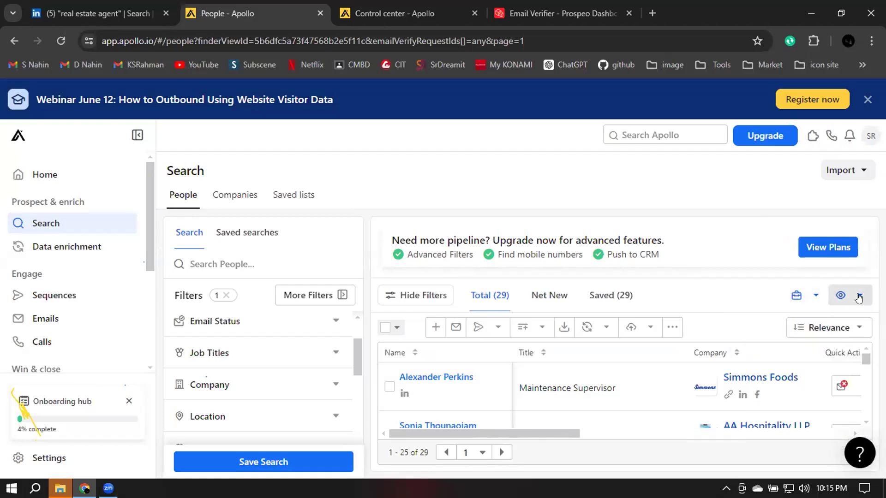
left_click(859, 297)
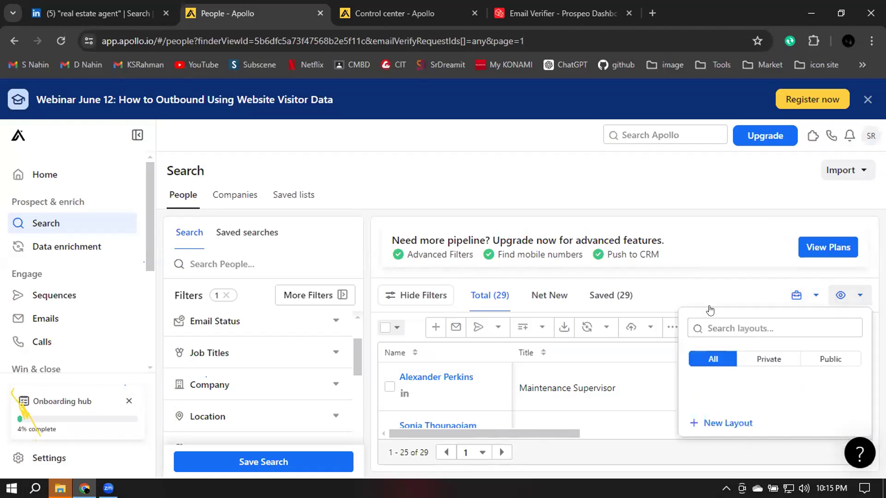
left_click(719, 266)
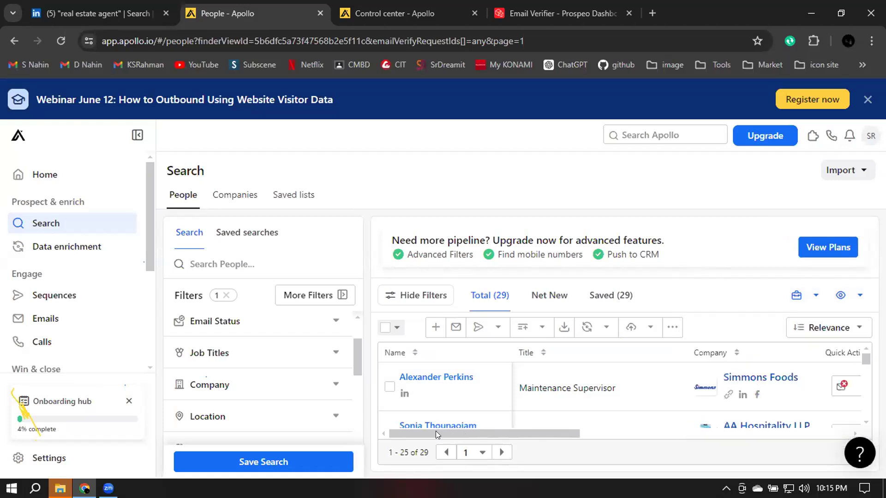
scroll(533, 429, "right", 3)
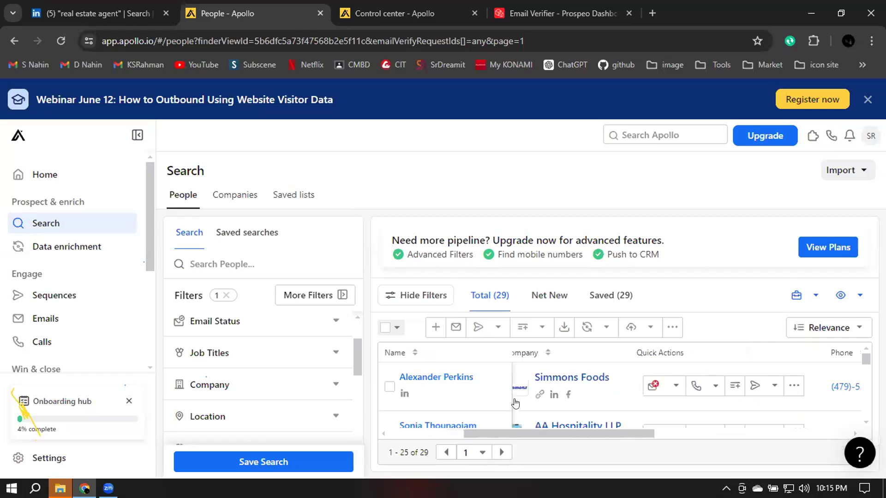
scroll(533, 415, "left", 3)
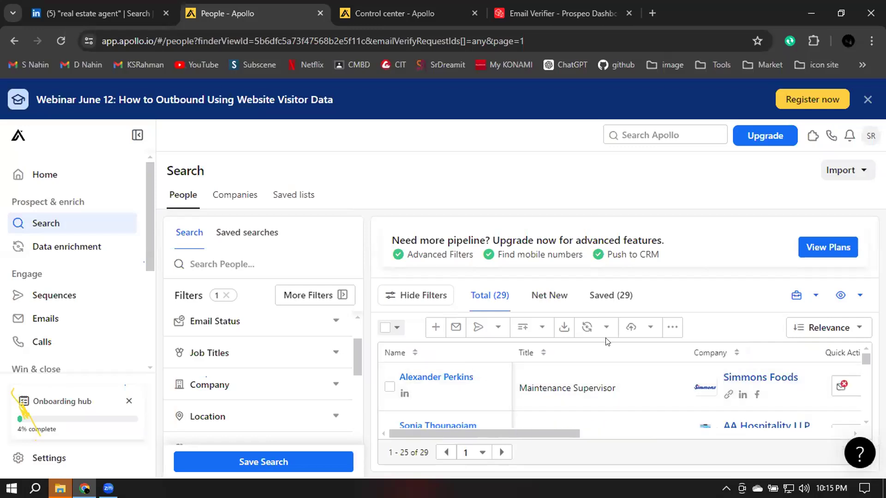
Step: Zoom out and review the Apollo contacts on pages 1 and 2, then switch back to LinkedIn
key("ctrl+minus")
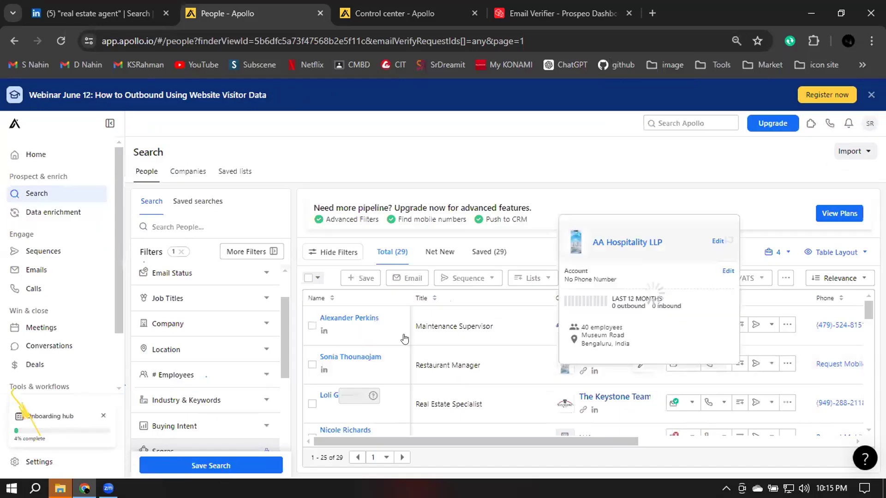
scroll(406, 341, "down", 3)
scroll(408, 340, "down", 5)
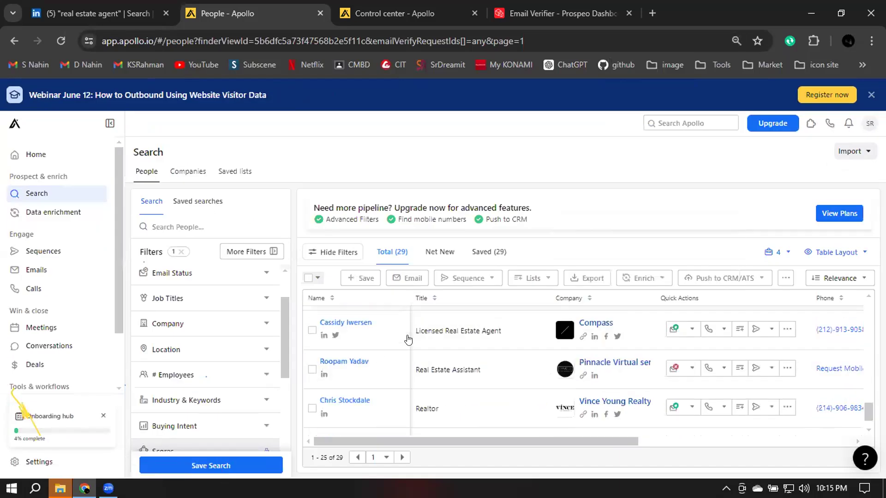
scroll(418, 373, "down", 1)
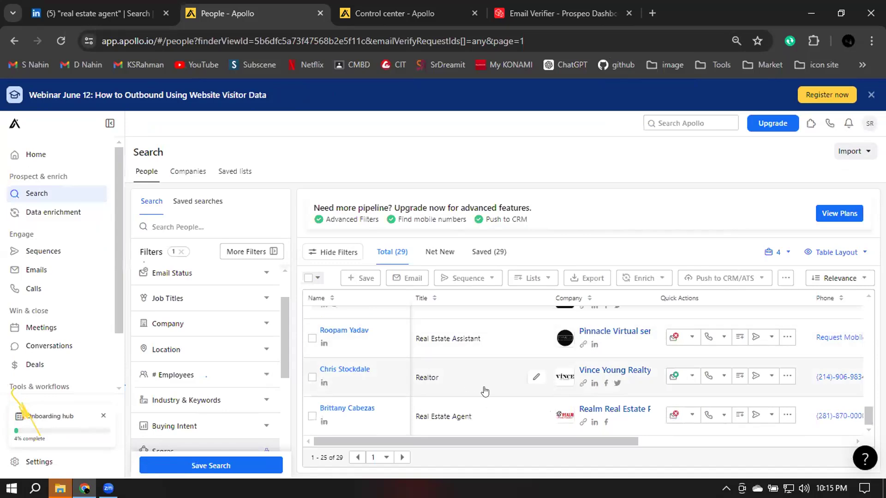
left_click(401, 458)
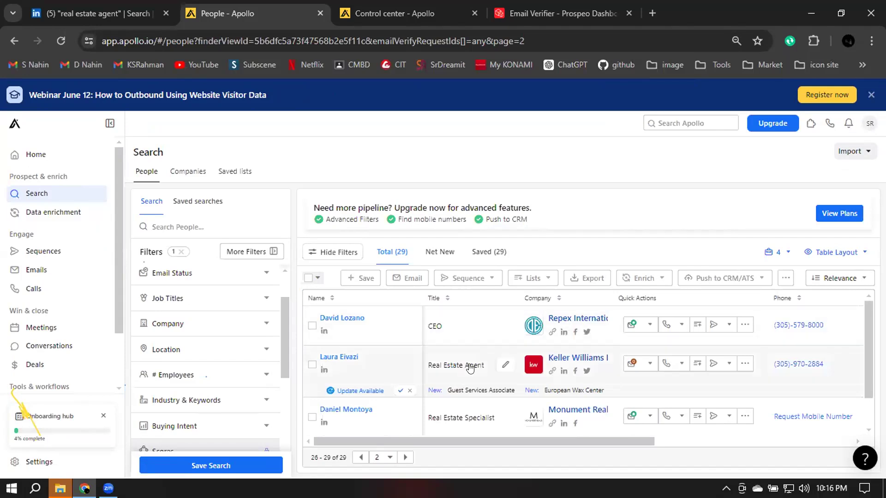
scroll(461, 371, "down", 1)
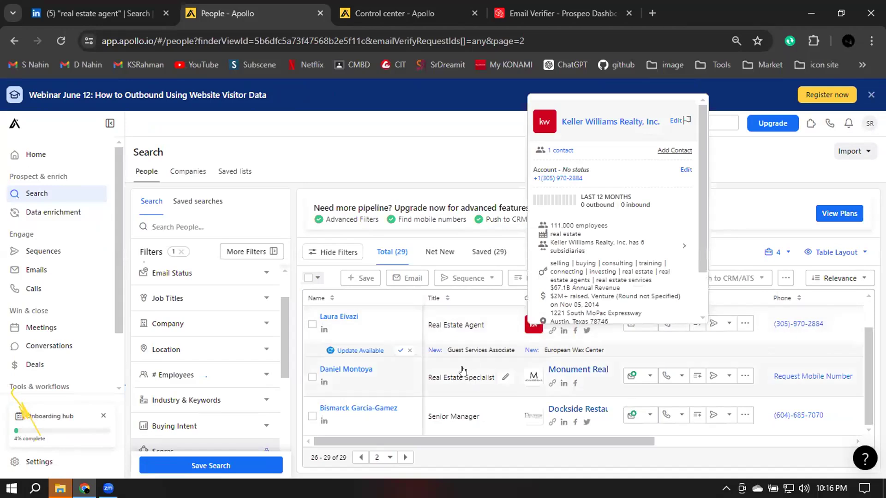
scroll(466, 376, "up", 1)
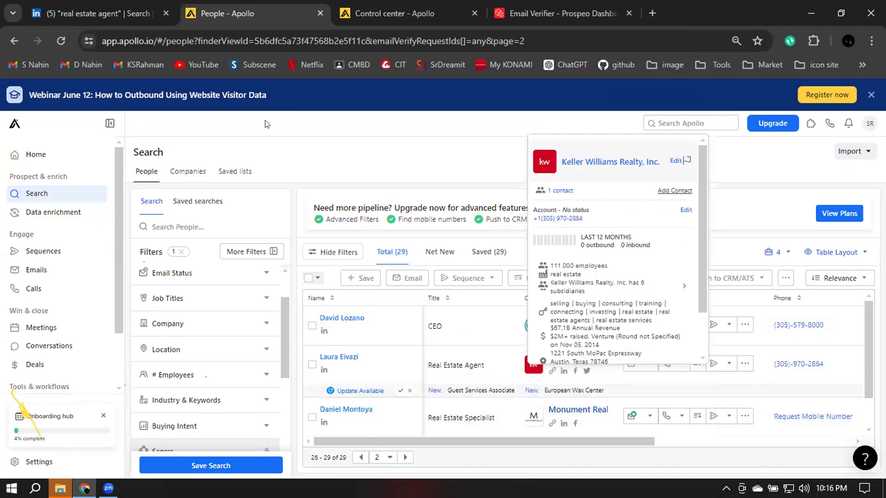
key("ctrl+shift+Tab")
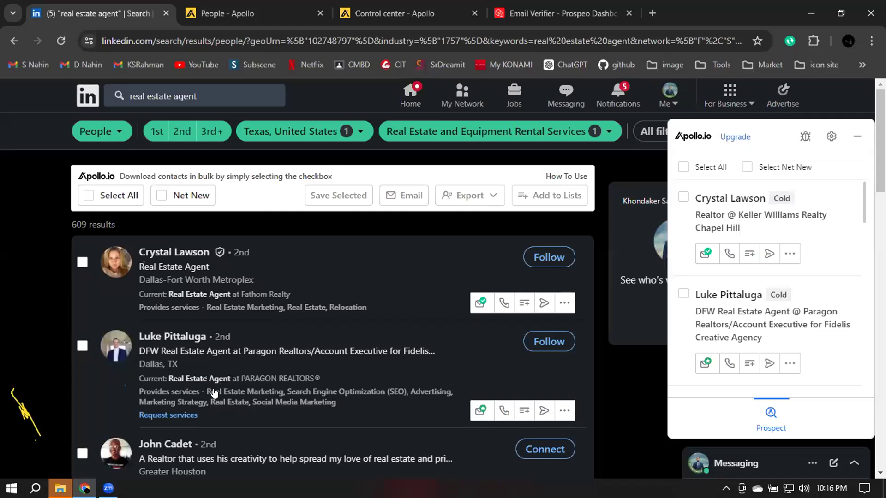
Step: Hide and restore the Apollo prospect panel on LinkedIn, then switch to the People - Apollo tab
scroll(316, 372, "down", 4)
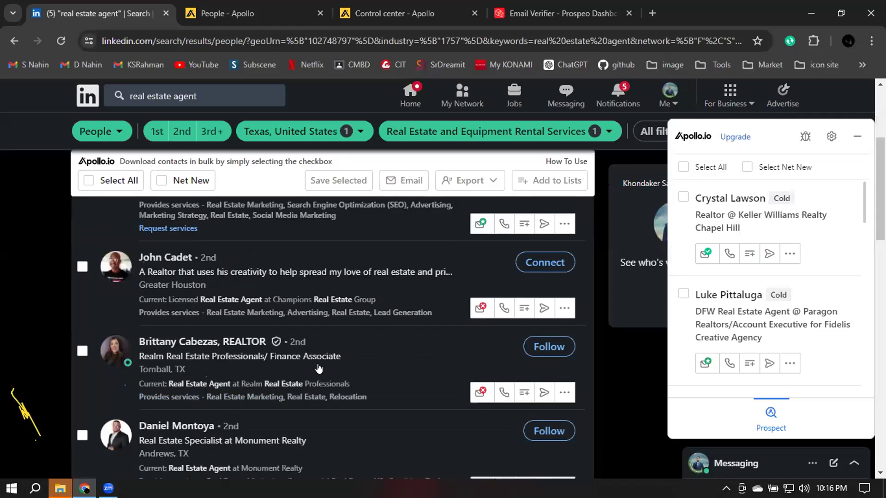
scroll(318, 371, "up", 4)
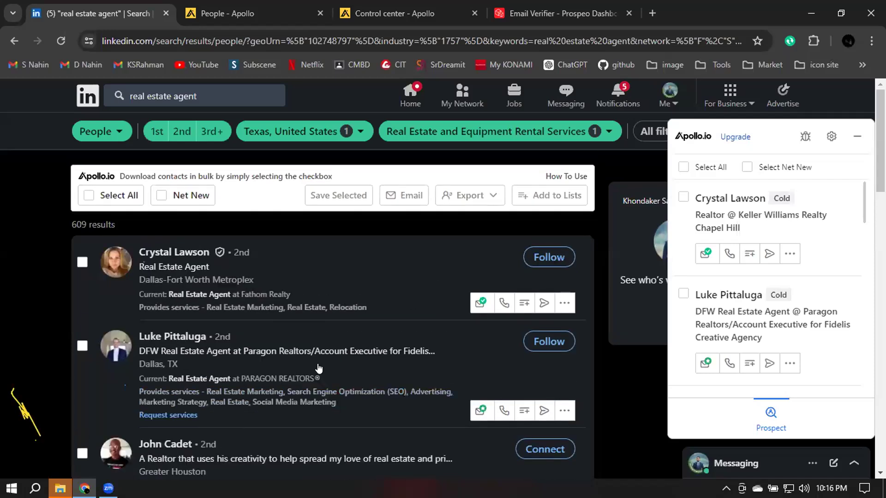
left_click(857, 139)
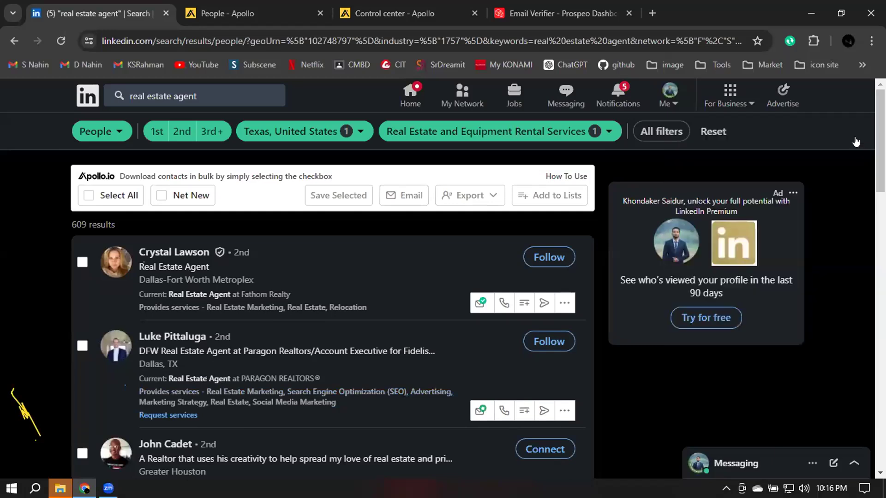
left_click(855, 139)
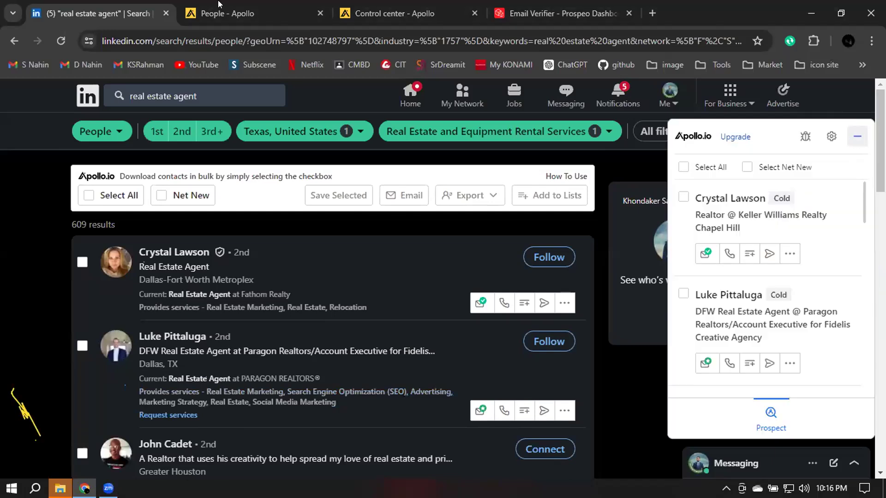
left_click(220, 7)
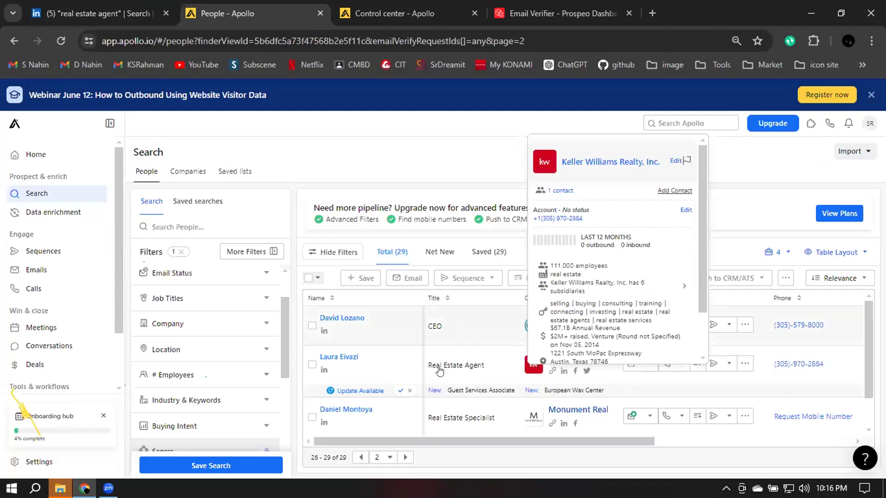
Step: Reset page zoom to 100%, check contacts 26–29 on page 2, then return to LinkedIn
left_click(733, 41)
left_click(741, 69)
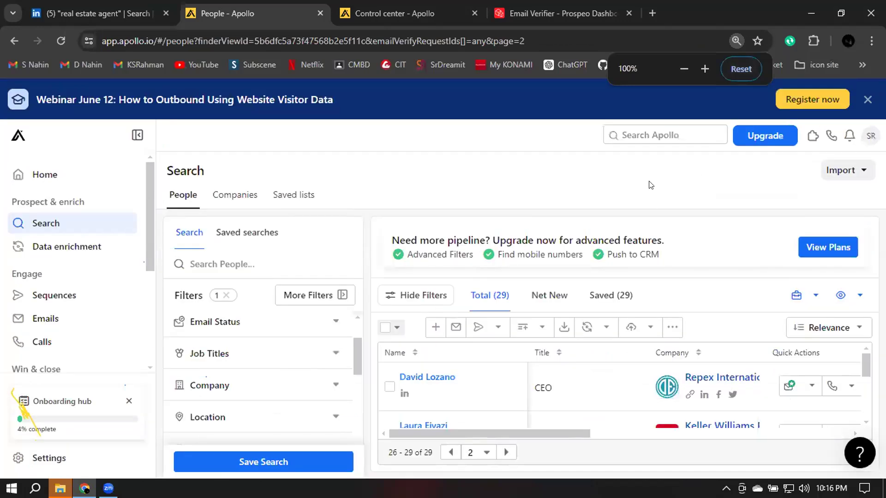
scroll(713, 360, "down", 2)
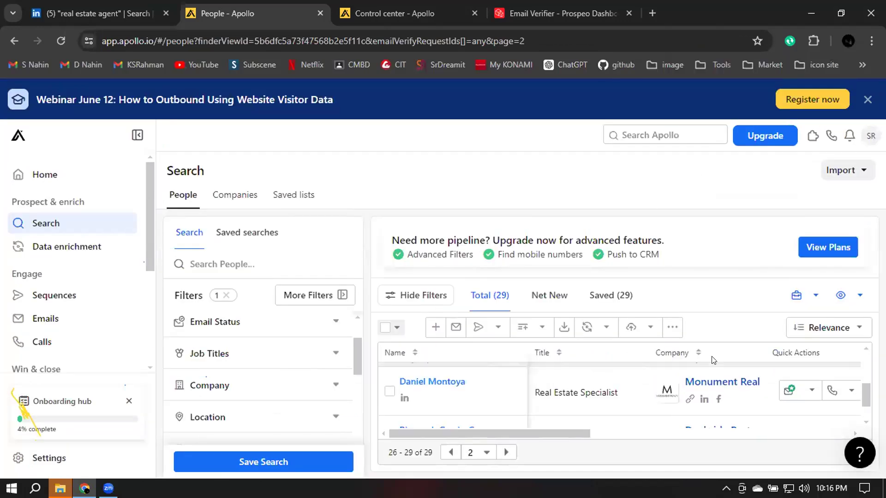
scroll(678, 363, "down", 1)
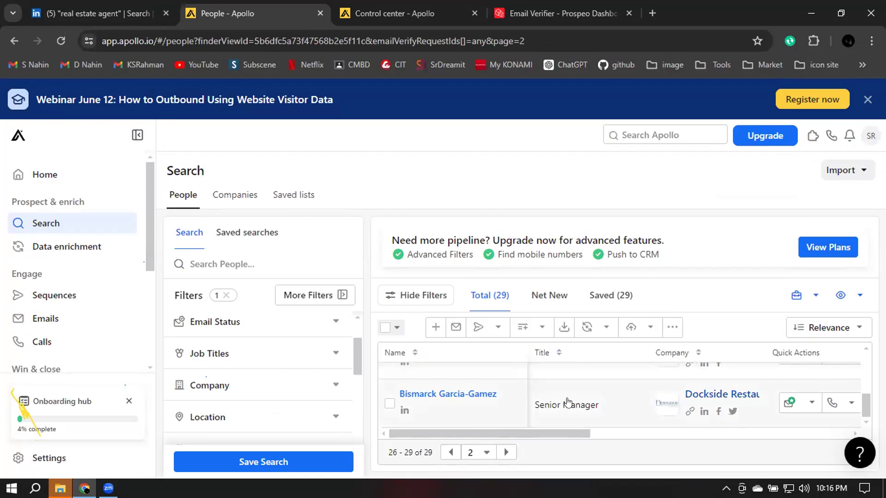
mouse_move(722, 395)
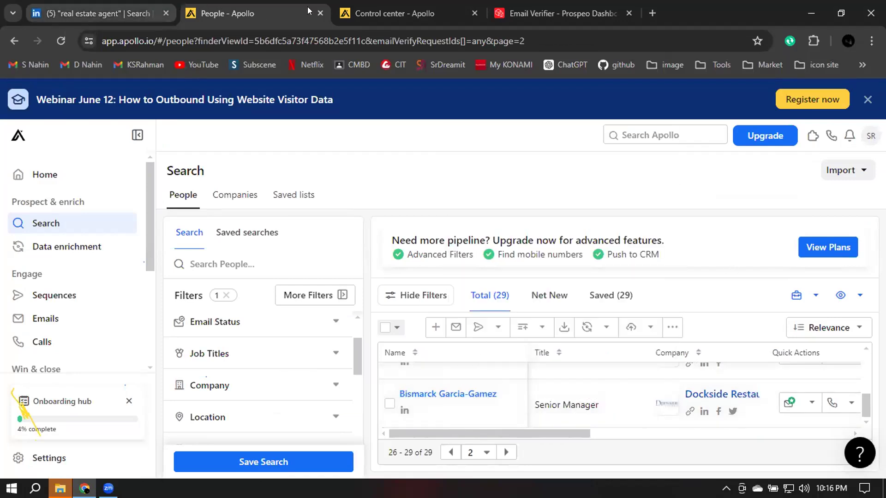
left_click(113, 9)
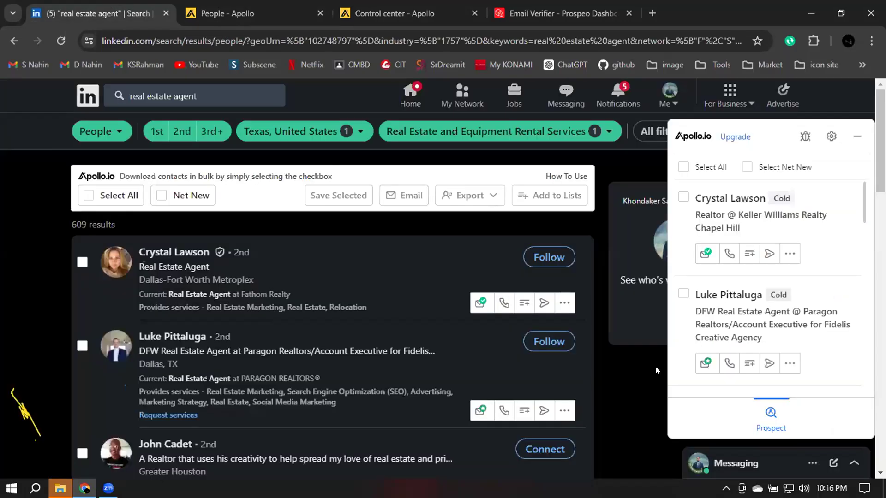
Step: Reveal and copy the first lead's verified work email from the Apollo panel
left_click(857, 137)
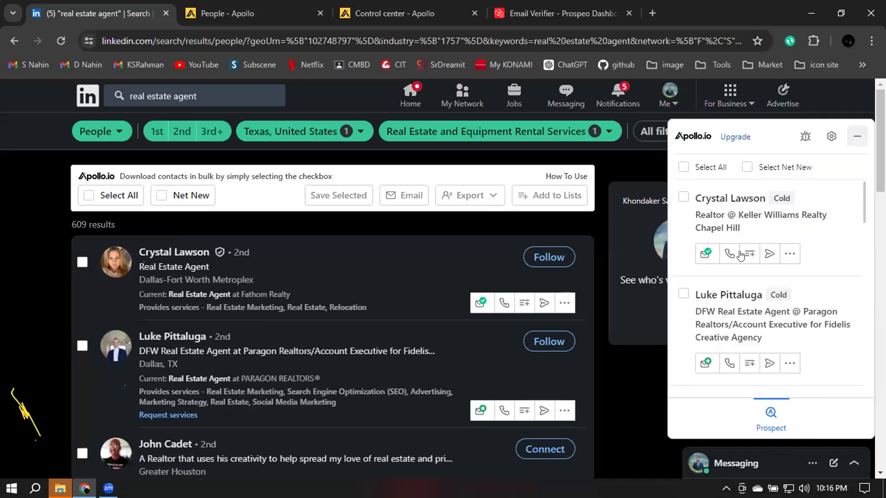
left_click(702, 256)
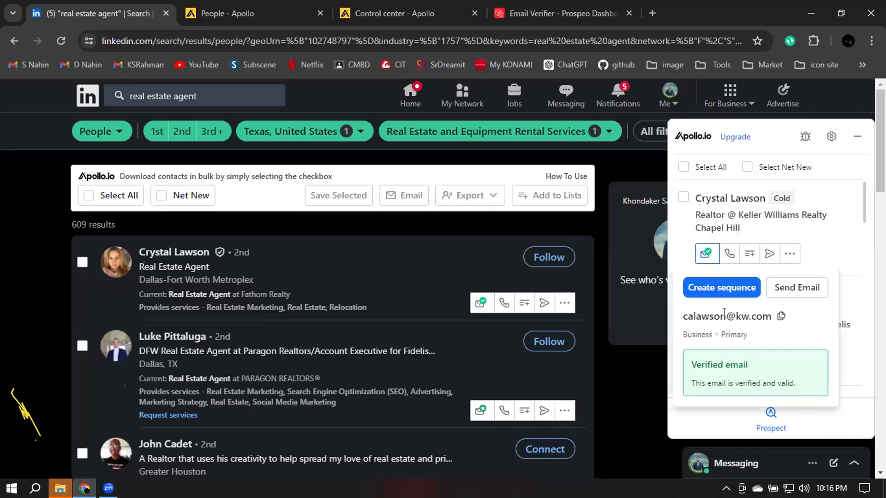
left_click_drag(741, 316, 772, 320)
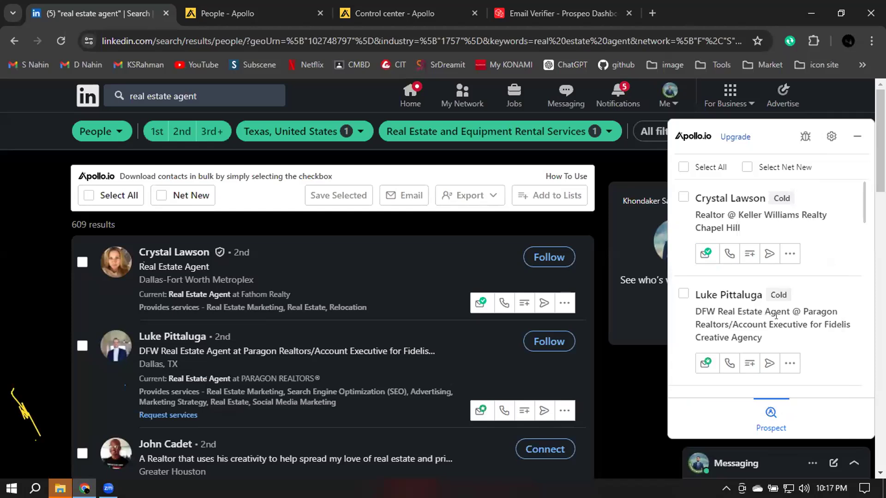
left_click(711, 268)
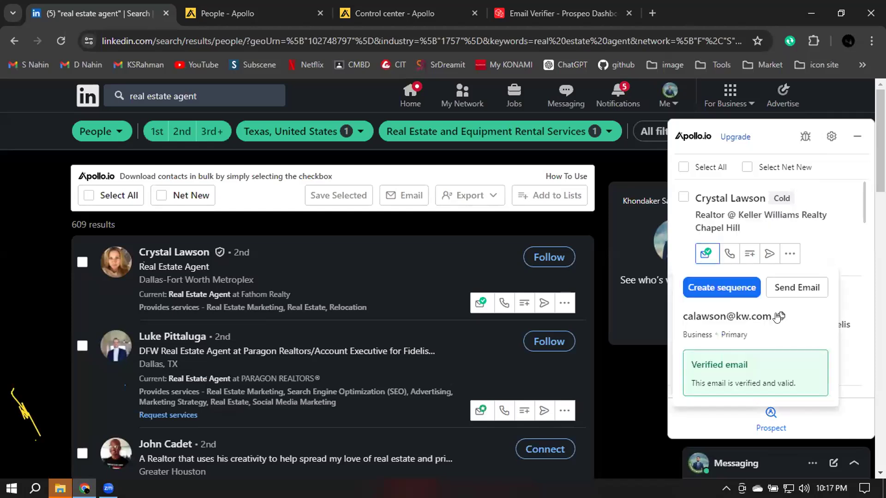
Step: Verify the pasted work email in Prospeo as VALID and Professional, then return to LinkedIn
left_click(530, 10)
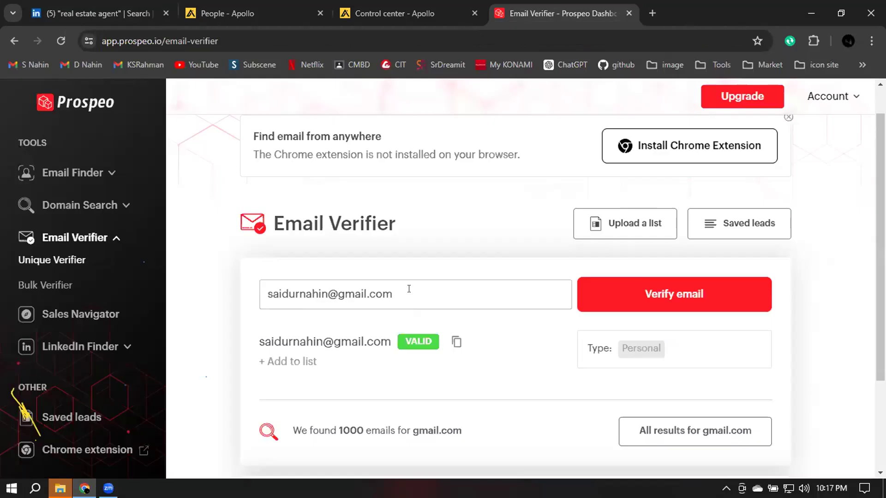
triple_click(408, 289)
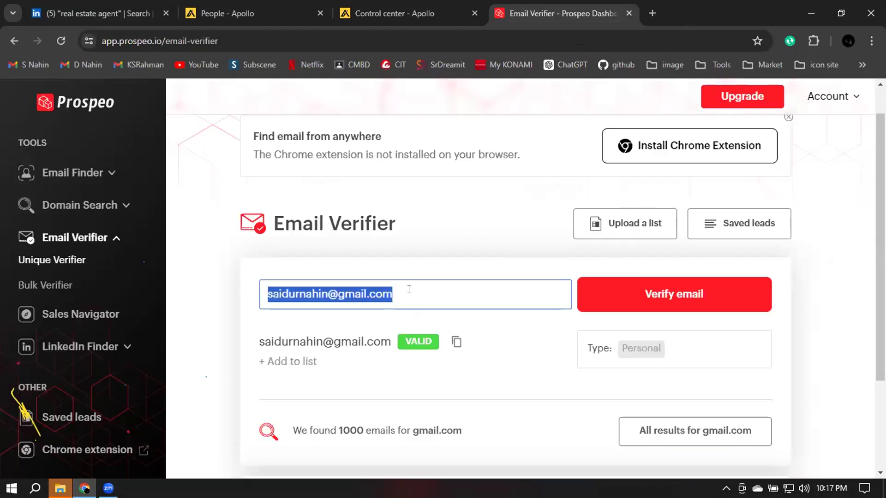
key("ctrl+v")
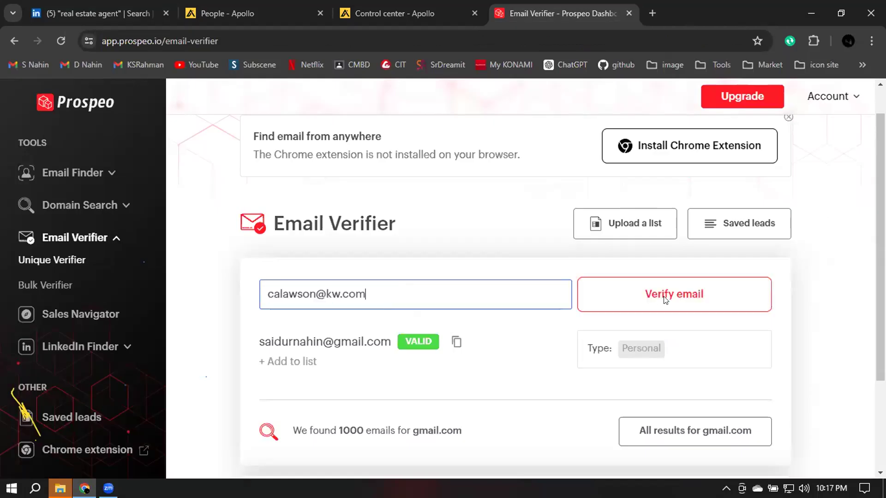
left_click(665, 299)
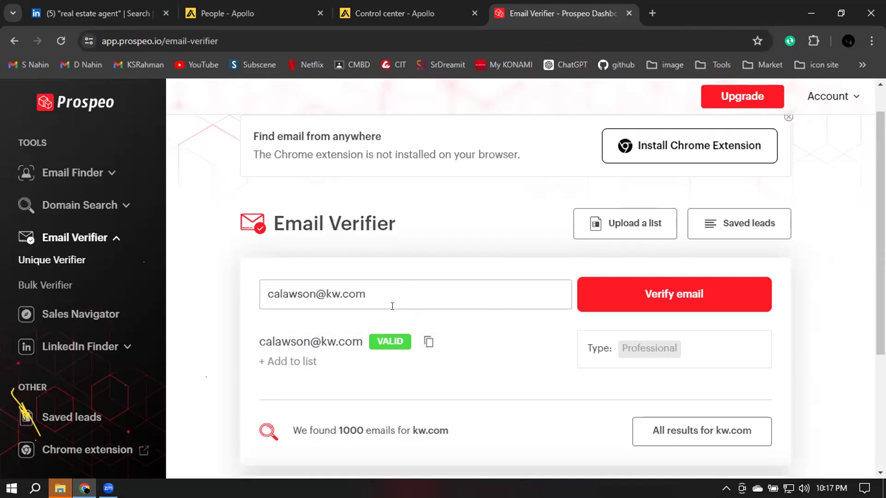
left_click(99, 13)
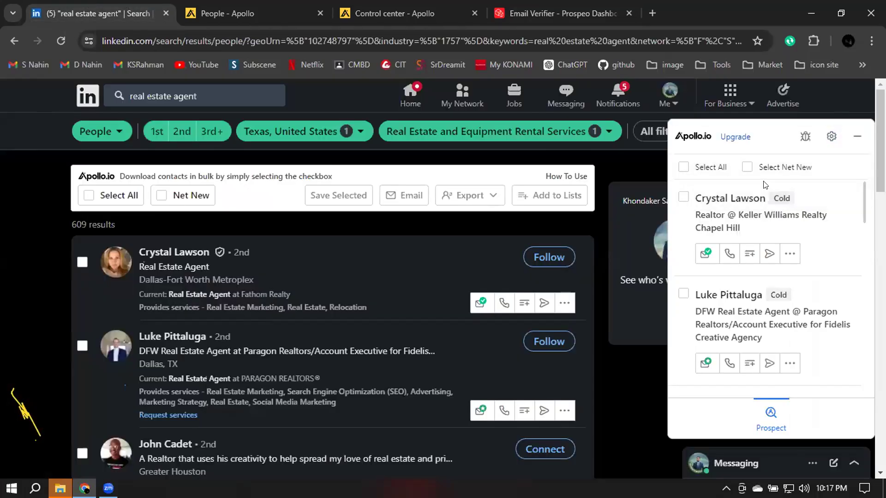
Step: Open the first lead's LinkedIn profile in a new tab and view it, then open a blank tab
right_click(179, 256)
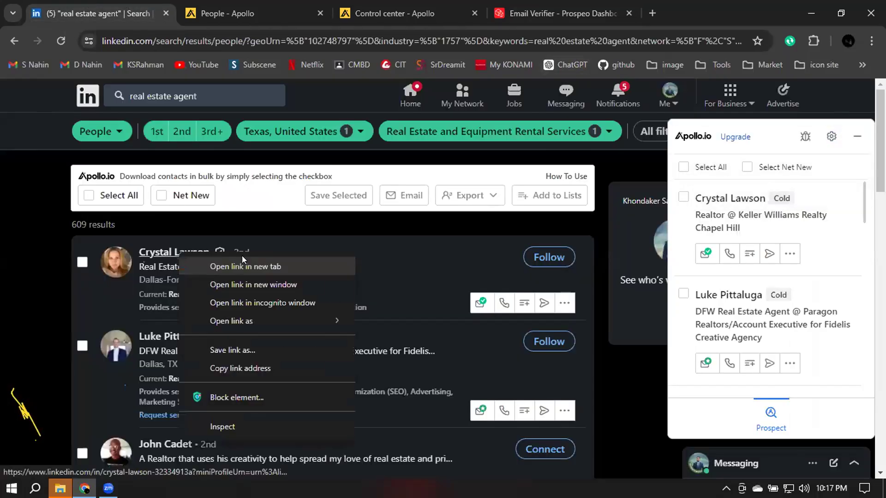
left_click(242, 266)
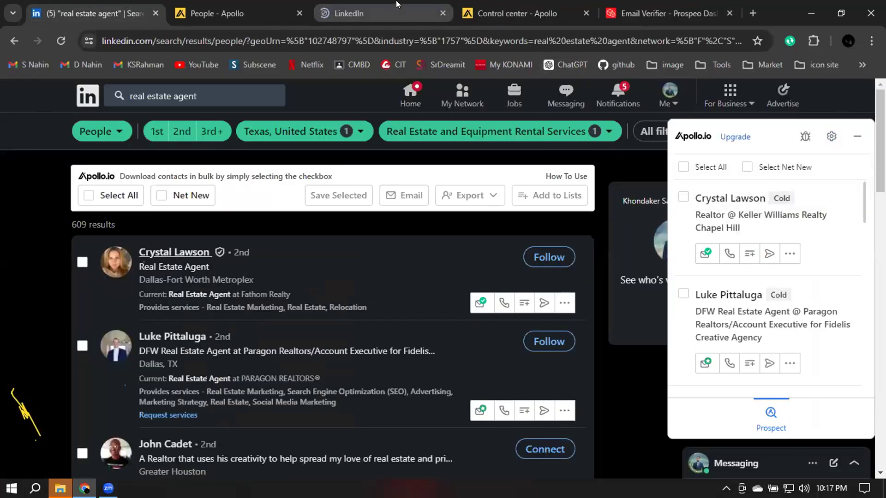
left_click(397, 4)
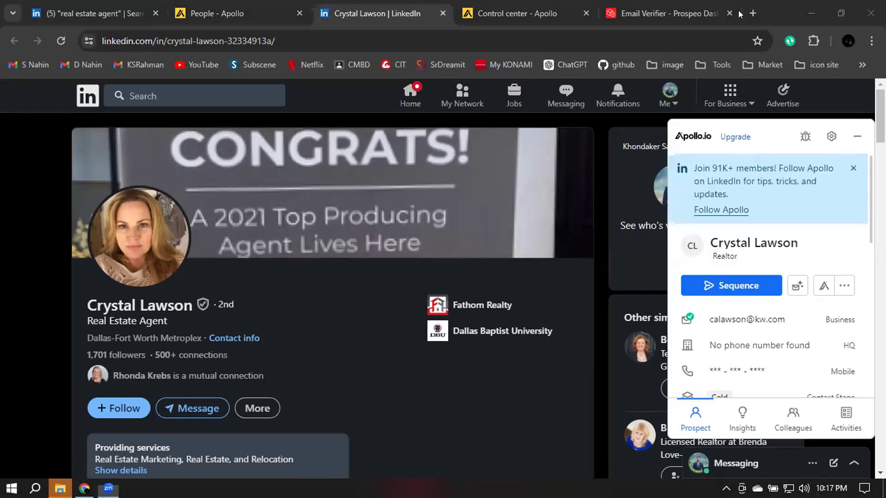
key("ctrl+t")
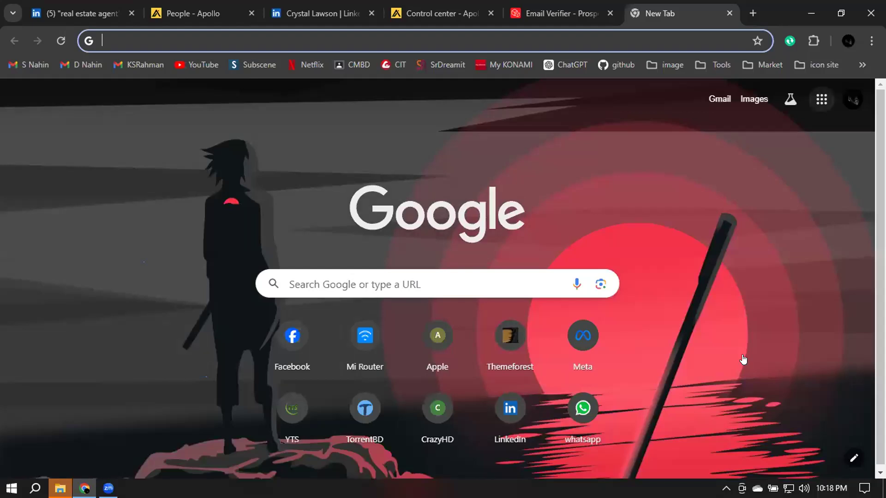
Step: Launch Google Sheets from the Google apps menu and start a blank spreadsheet
left_click(821, 99)
scroll(764, 326, "down", 5)
left_click(763, 326)
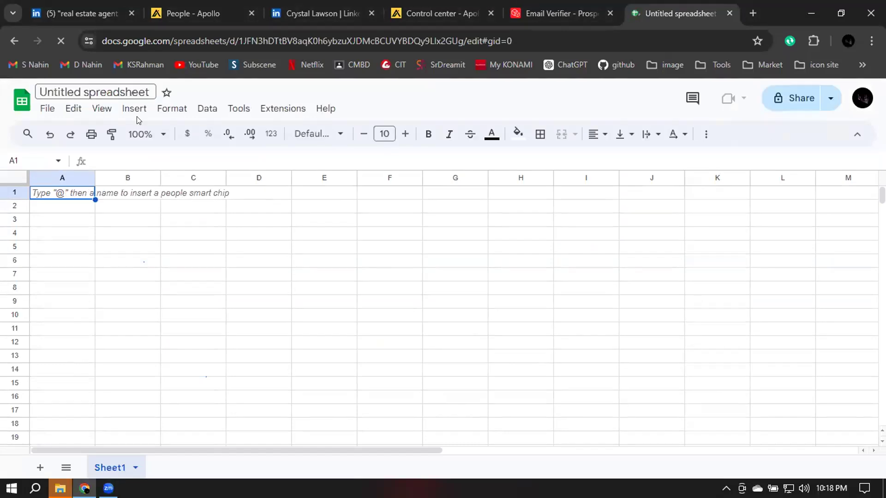
key("ctrl+a")
key("ctrl+alt+t")
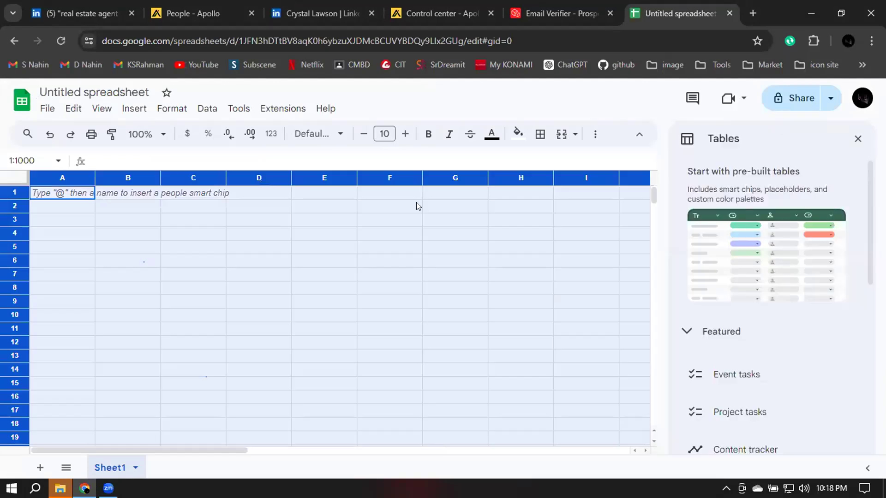
key("Escape")
Step: Rename the spreadsheet to 'LinkedIn Real Estate LLeads'
left_click(181, 243)
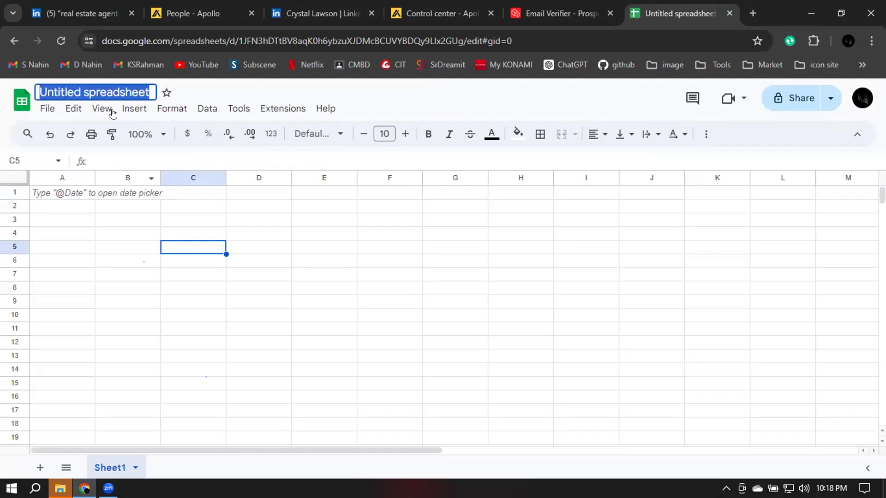
type("Li")
key("BackSpace")
key("BackSpace")
type("Real")
key("BackSpace")
key("BackSpace")
key("BackSpace")
key("BackSpace")
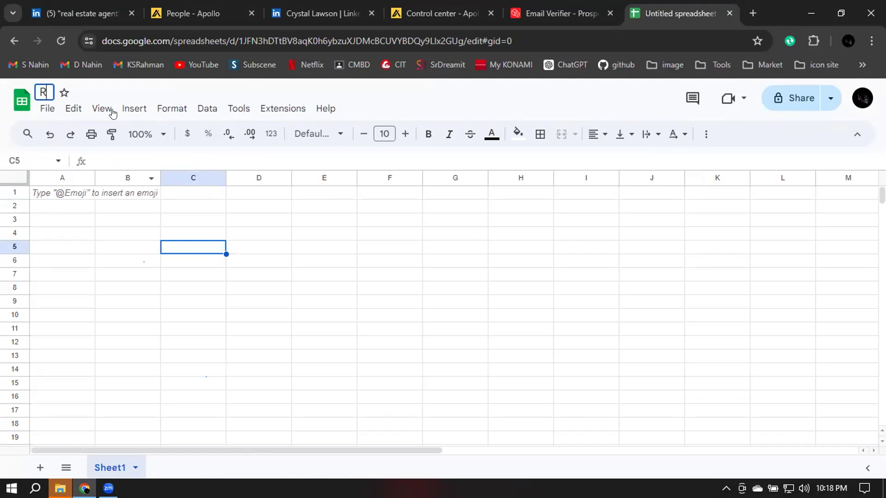
type("Linked")
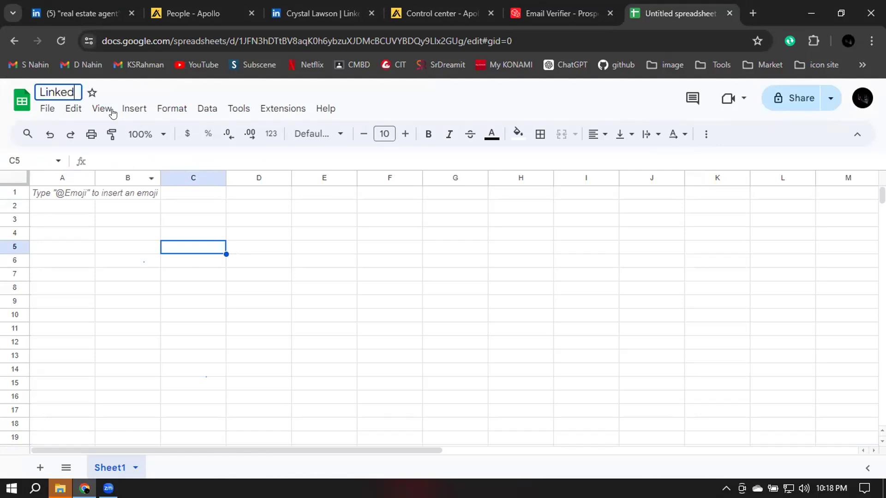
type("In Rea")
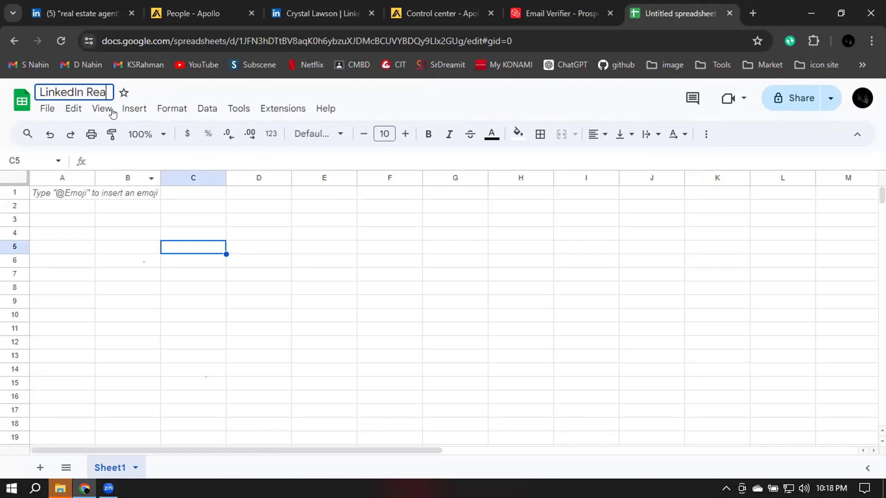
type("l Estate")
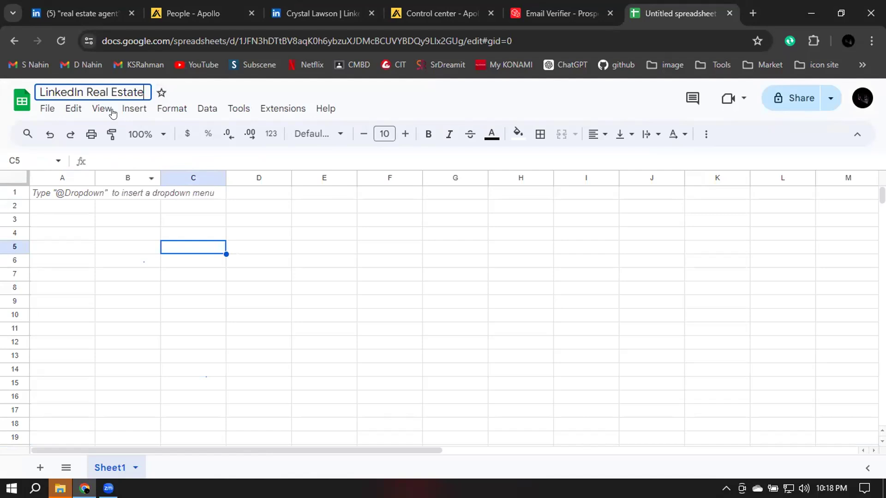
type("E")
key("BackSpace")
type("Leads")
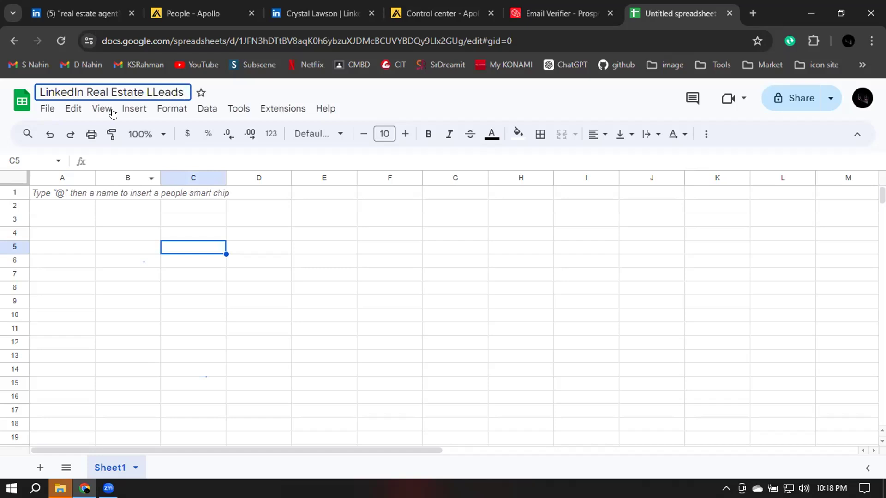
Step: Enter headers Name, Job Title, Company Name, Company Website and Email across A1:E1
left_click(69, 193)
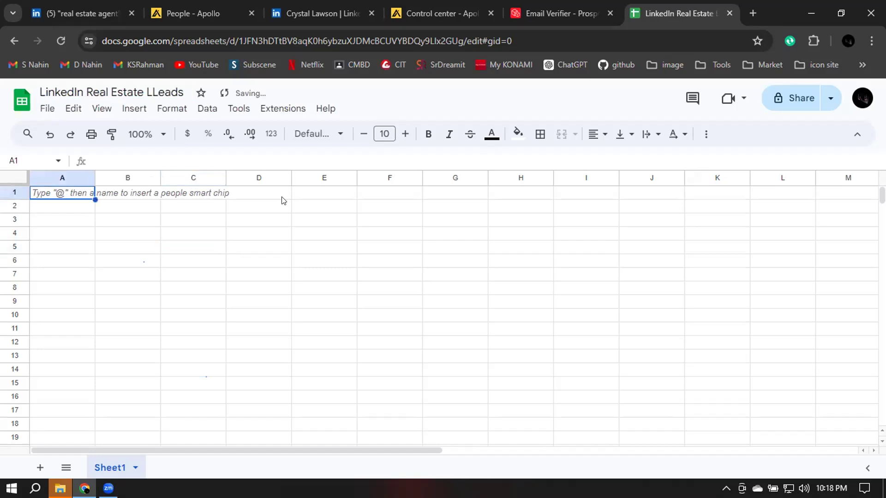
type("Name")
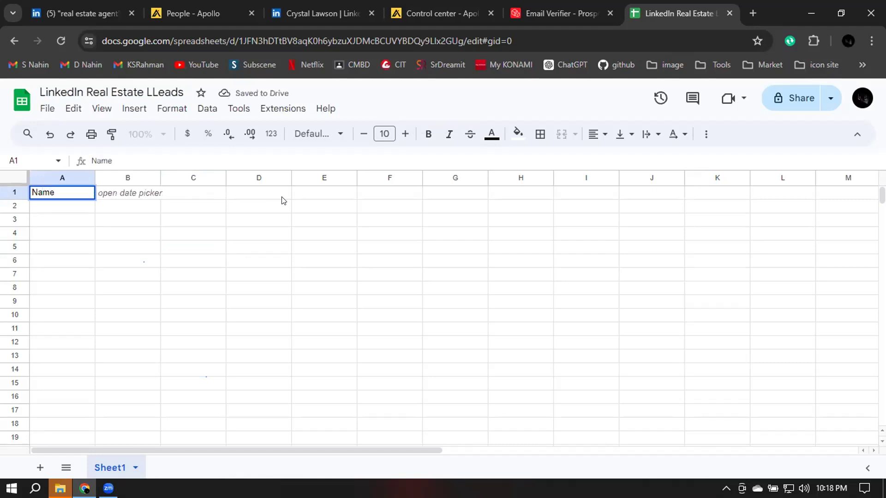
key("Tab")
type("Job ")
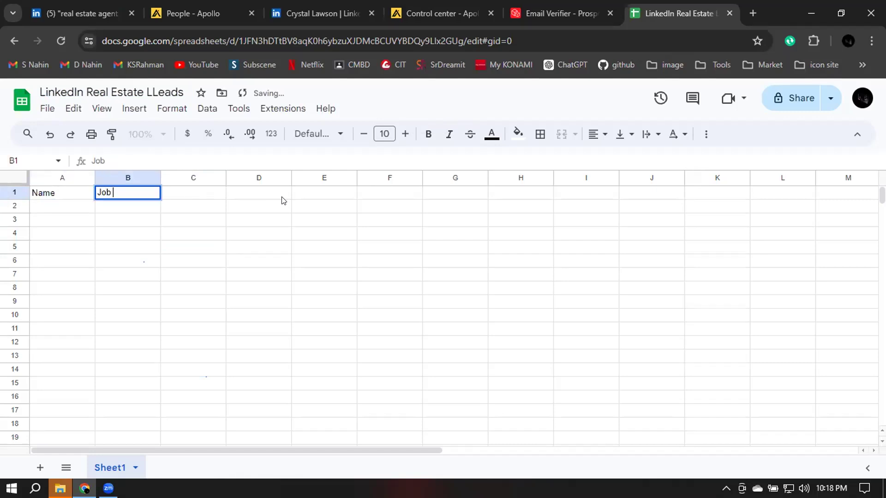
type("Title")
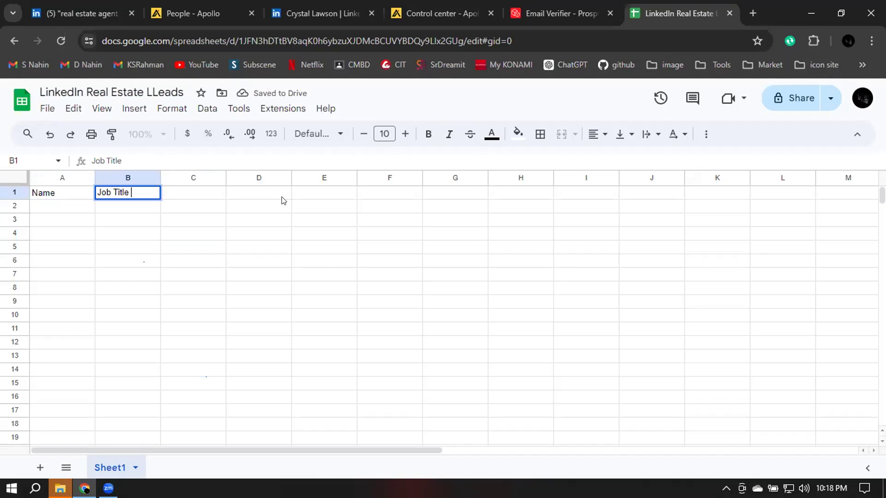
key("Tab")
type("Co")
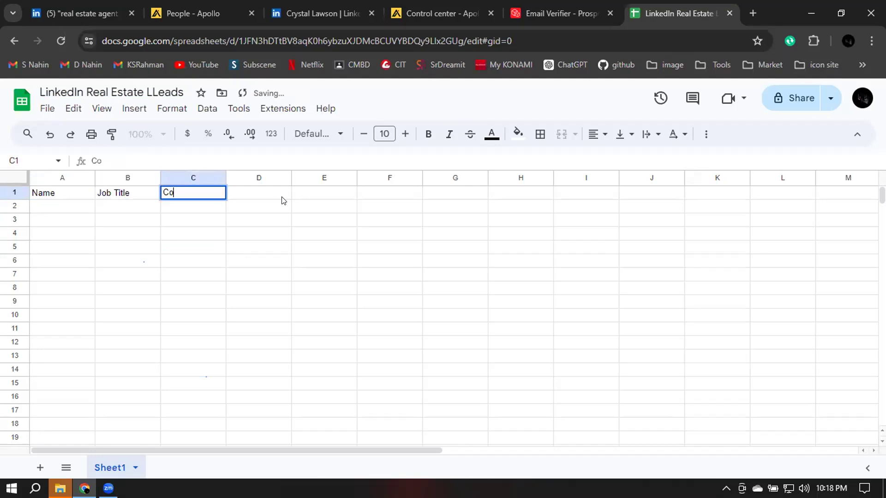
type("mpany Name")
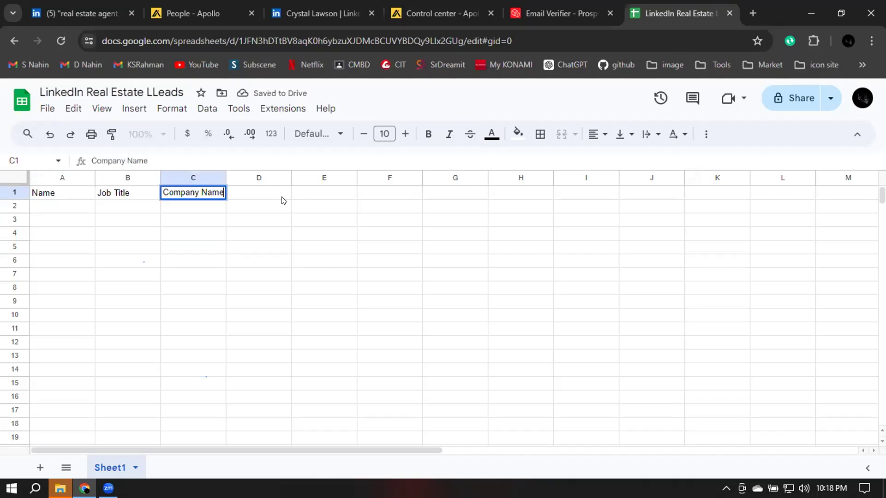
key("Tab")
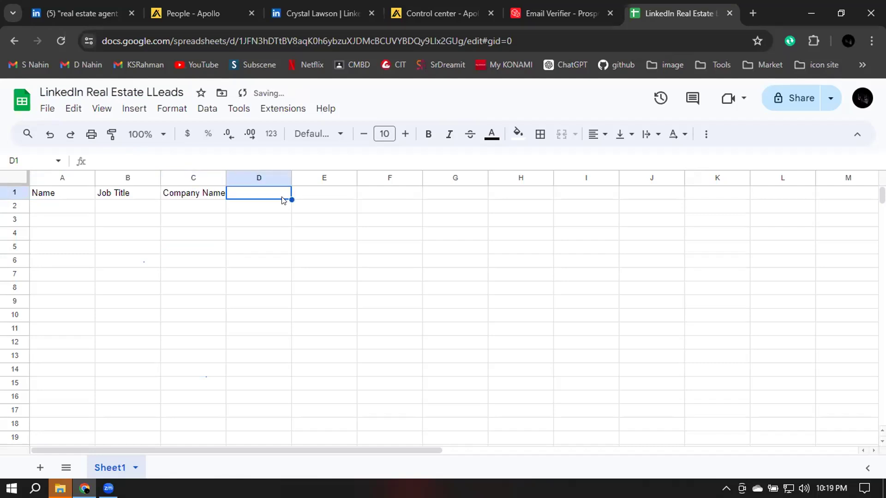
type("Company Website")
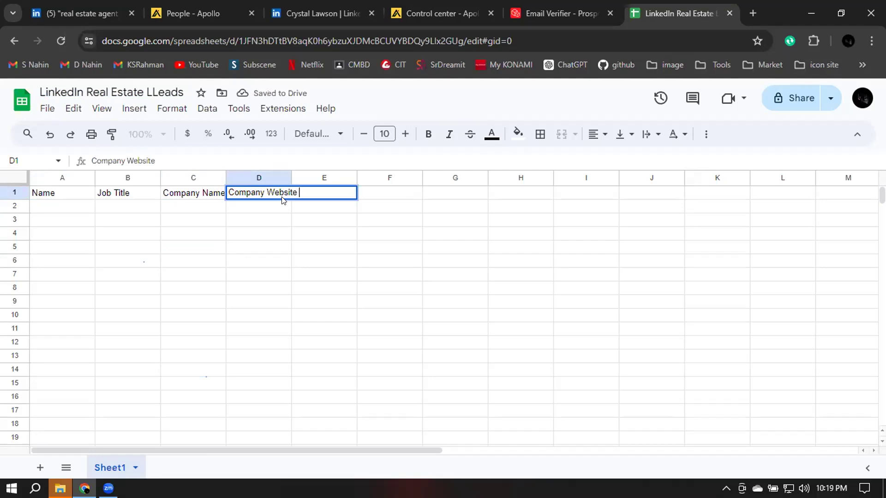
key("Tab")
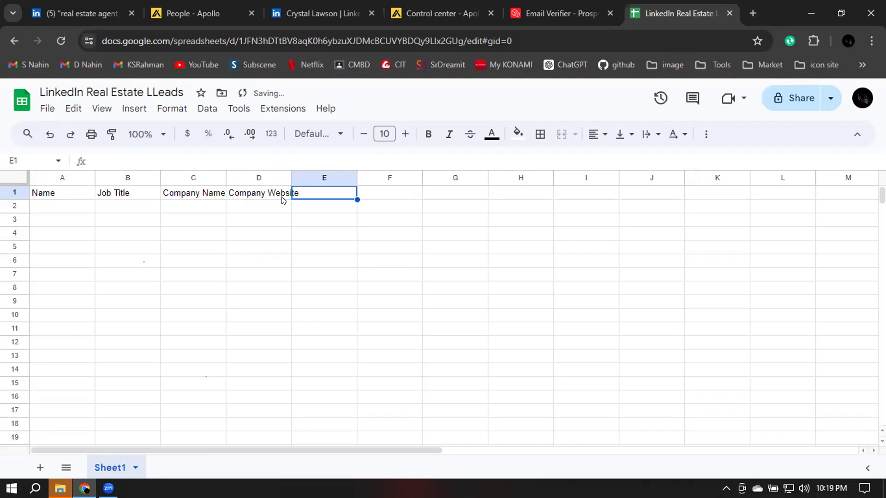
type("Email")
key("Tab")
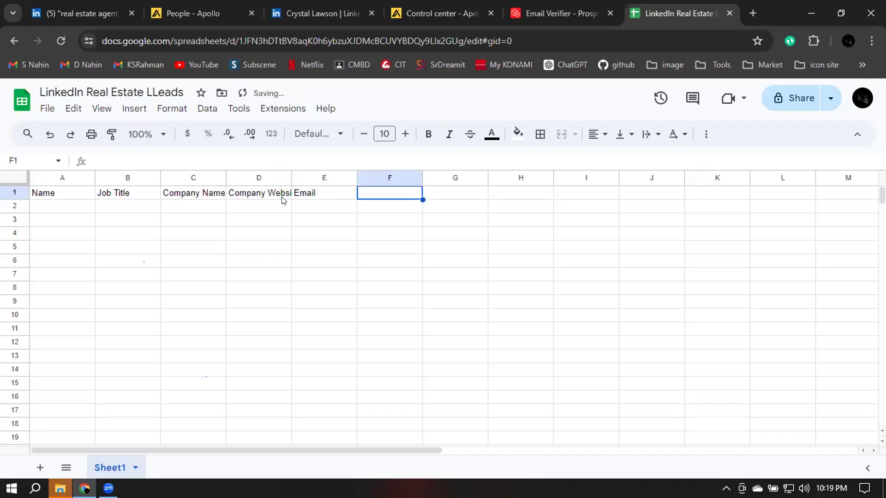
Step: Add the headers Location in F1 and LinkedIn URL in G1
type("Locat")
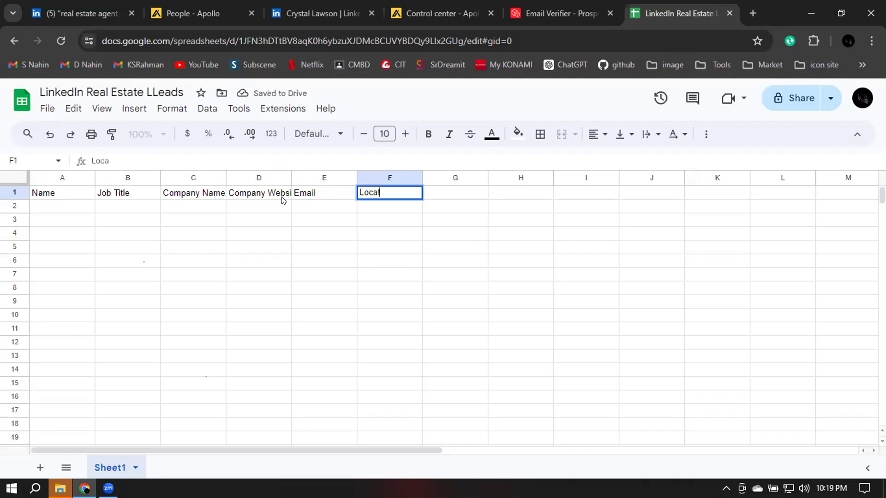
type("ion")
key("Tab")
type("LI")
key("BackSpace")
type("inke")
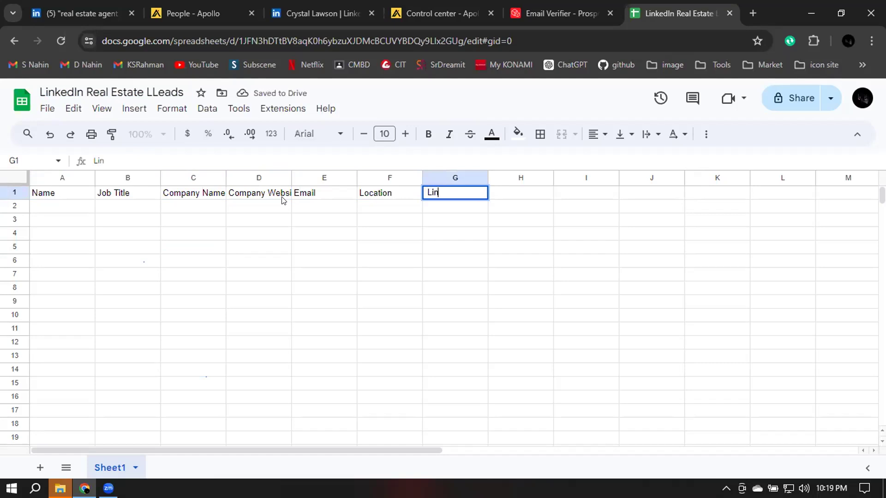
key("BackSpace")
key("BackSpace")
type("kedIn")
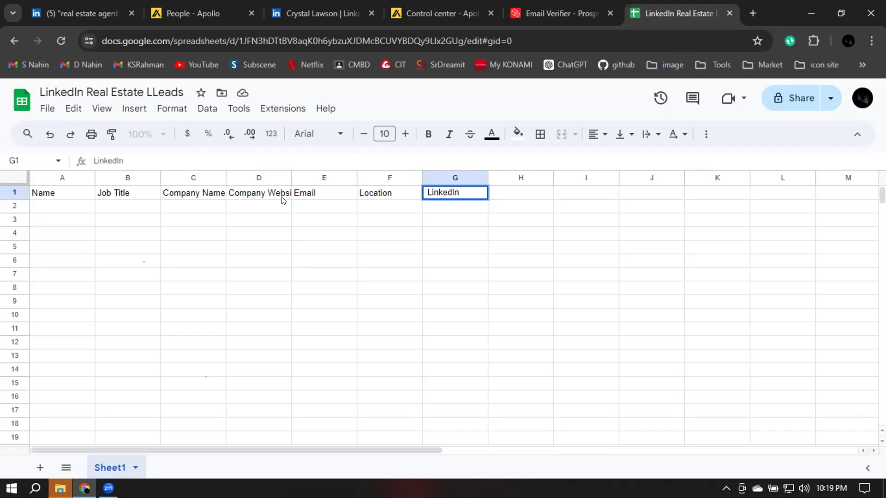
type(" URL")
left_click(206, 276)
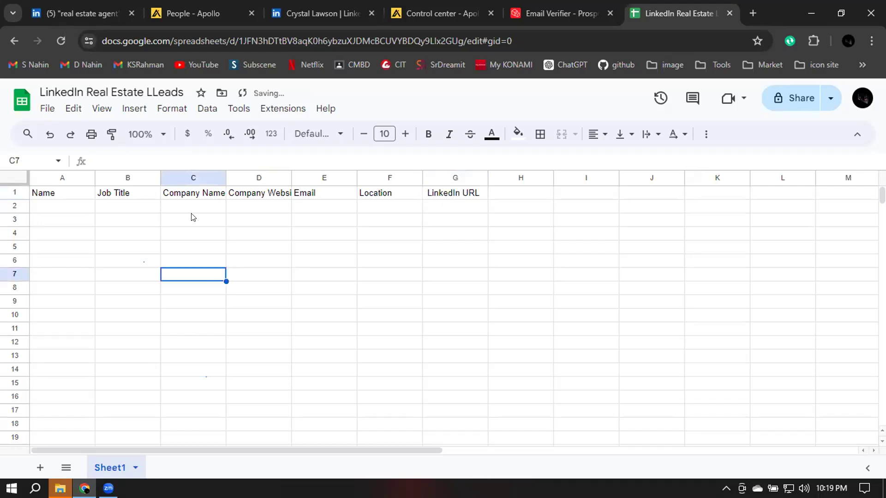
Step: Auto-fit columns C and D, make A1:G1 bold with green fill, then select the agent's name on LinkedIn
double_click(225, 177)
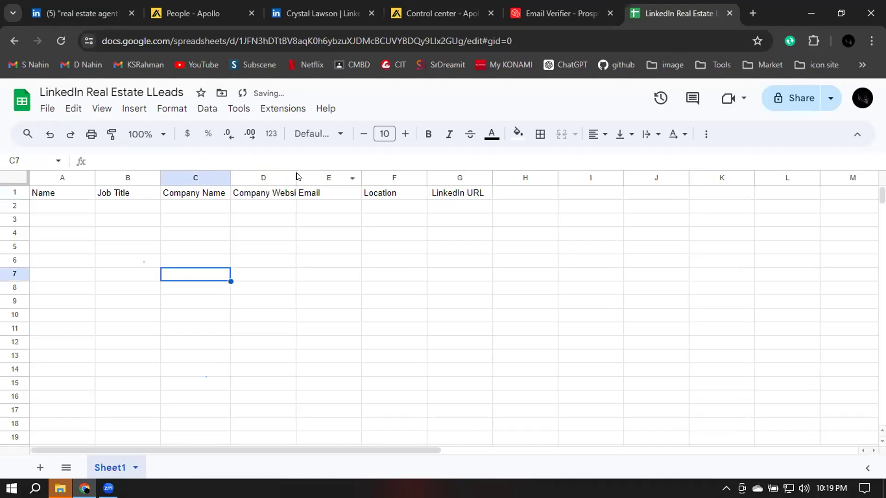
double_click(297, 177)
left_click_drag(54, 196, 503, 194)
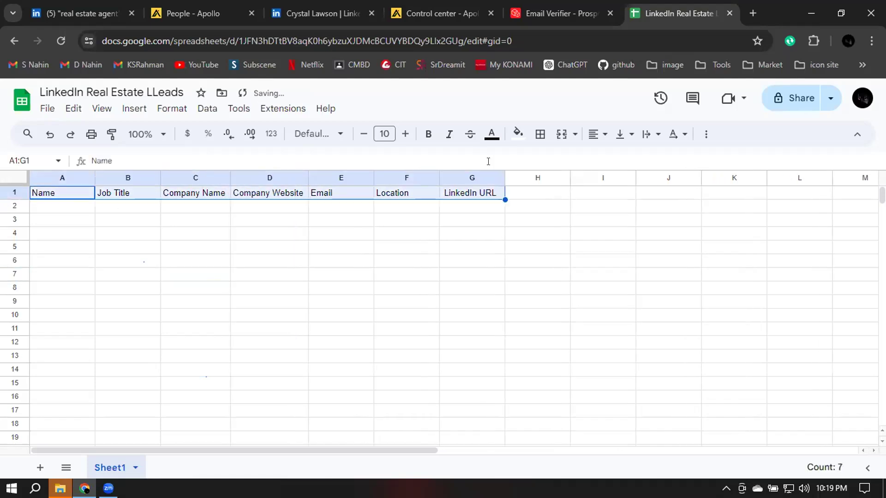
left_click(427, 134)
left_click(516, 134)
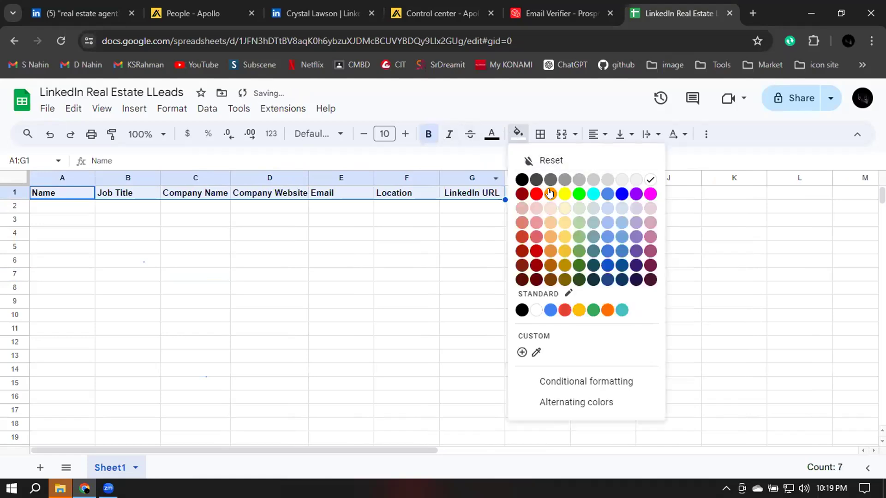
left_click(579, 194)
left_click(397, 249)
double_click(309, 178)
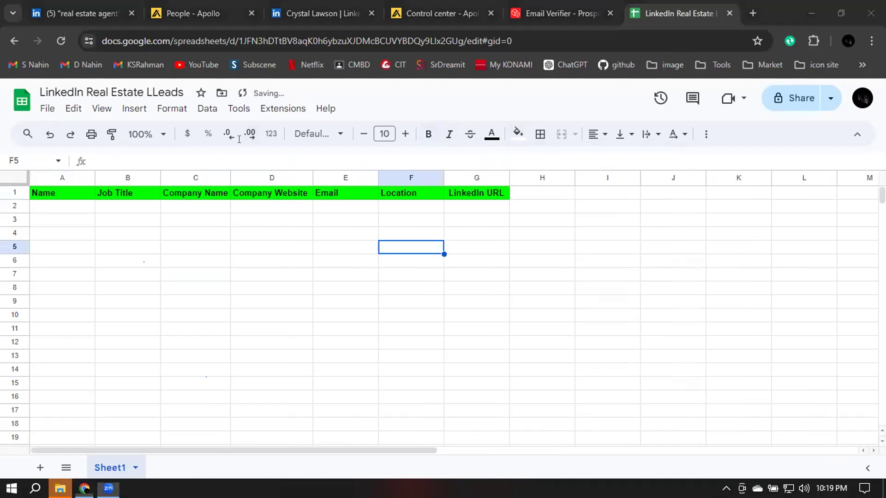
key("ctrl+3")
left_click_drag(76, 306, 170, 308)
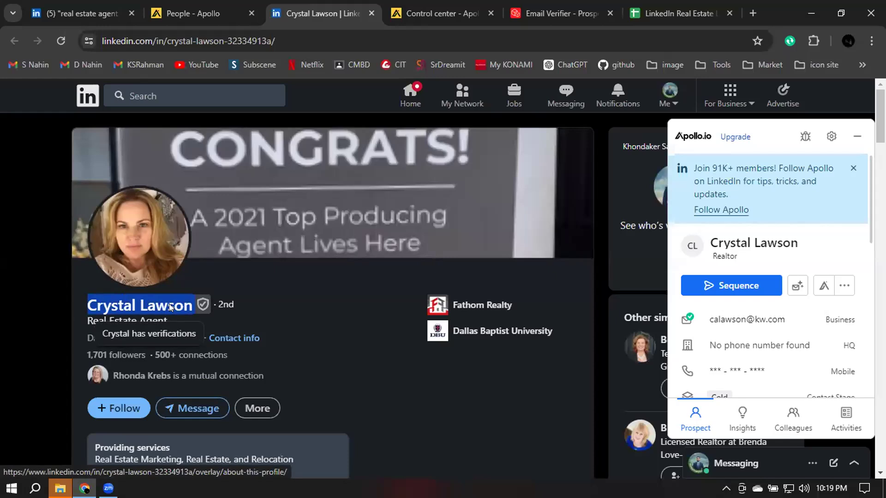
Step: Copy the agent's name from LinkedIn into cell A2 and widen column A to fit
right_click(169, 304)
left_click(210, 189)
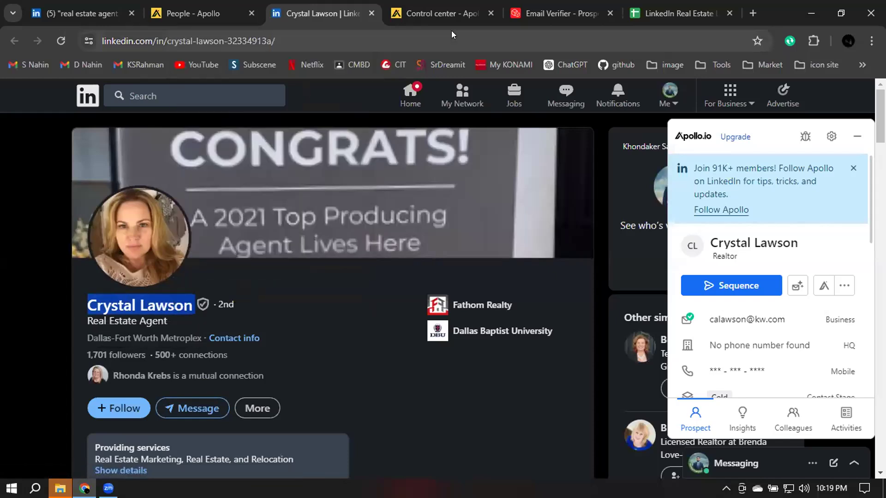
left_click(676, 9)
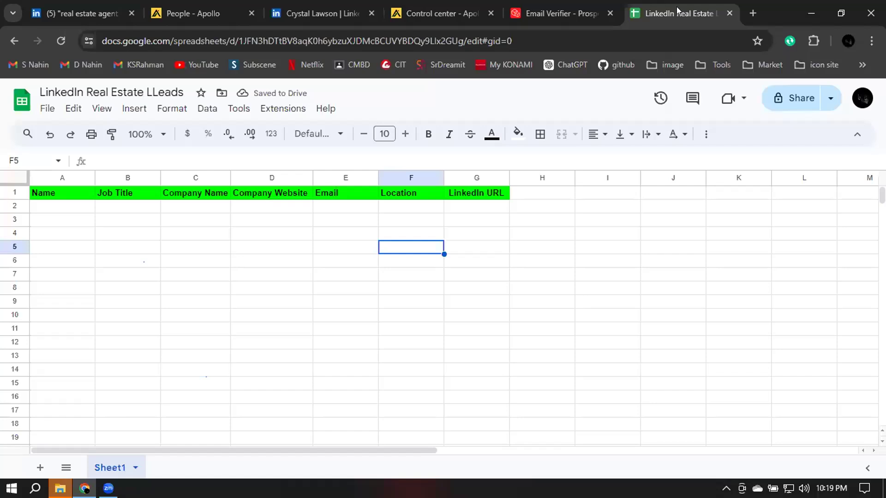
left_click(65, 207)
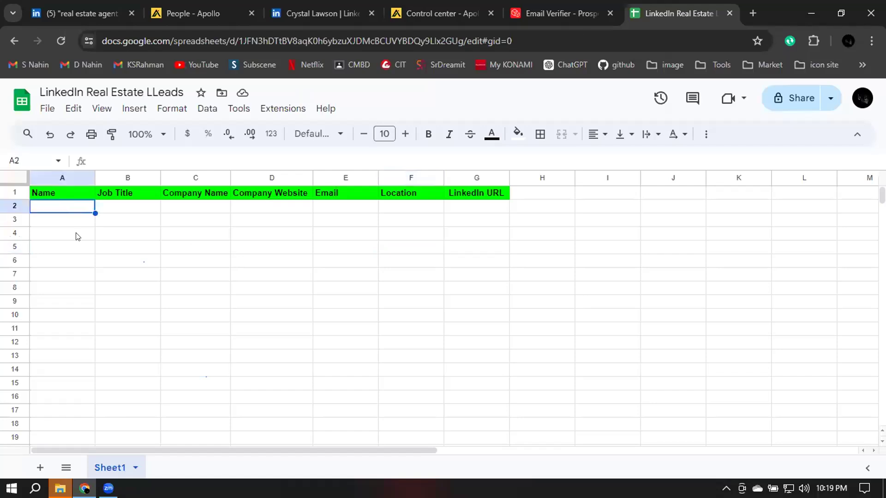
key("ctrl+v")
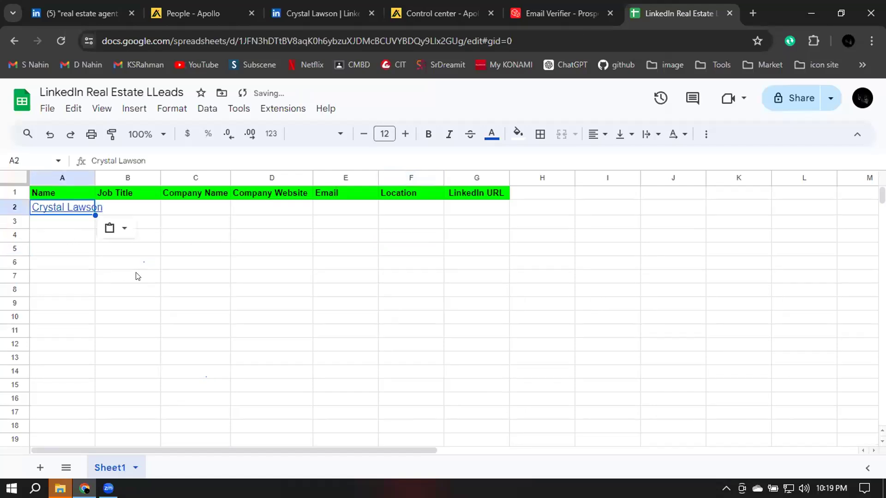
left_click(136, 276)
left_click_drag(96, 191, 105, 203)
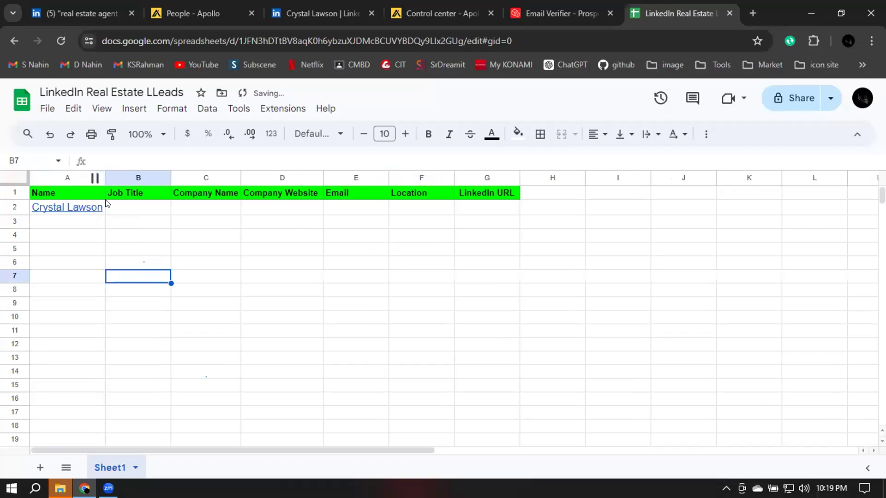
Step: Back on the LinkedIn profile, check the Real Estate Agent headline and jump to Experience
left_click(316, 17)
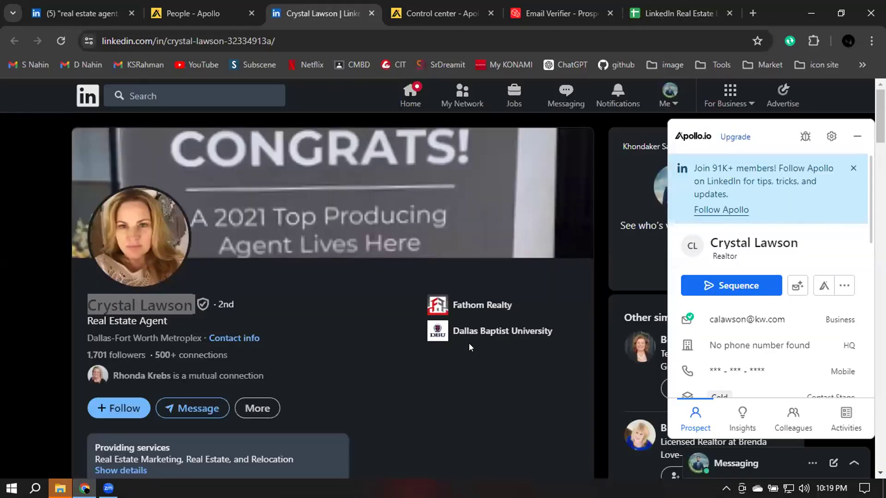
left_click(353, 323)
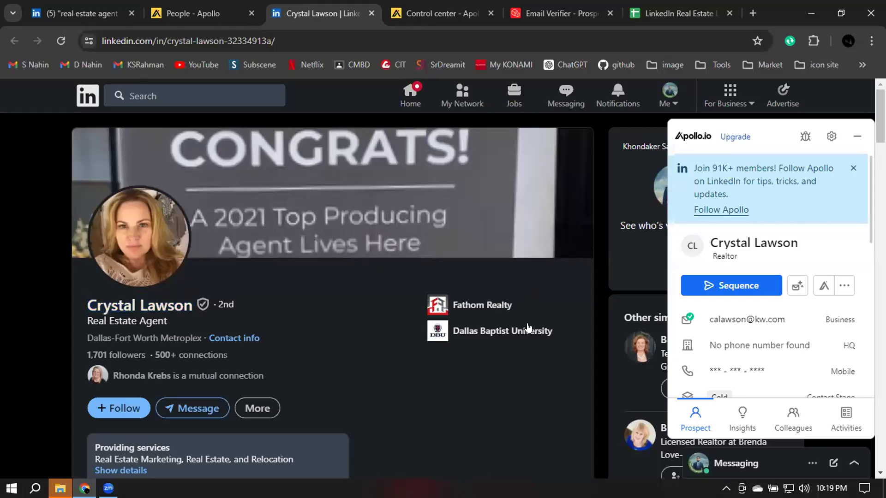
left_click_drag(85, 321, 190, 324)
left_click(356, 325)
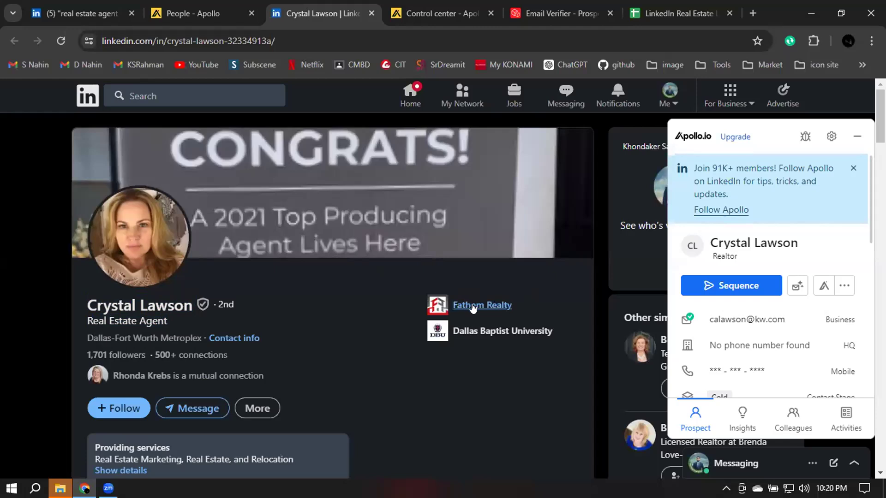
left_click(472, 305)
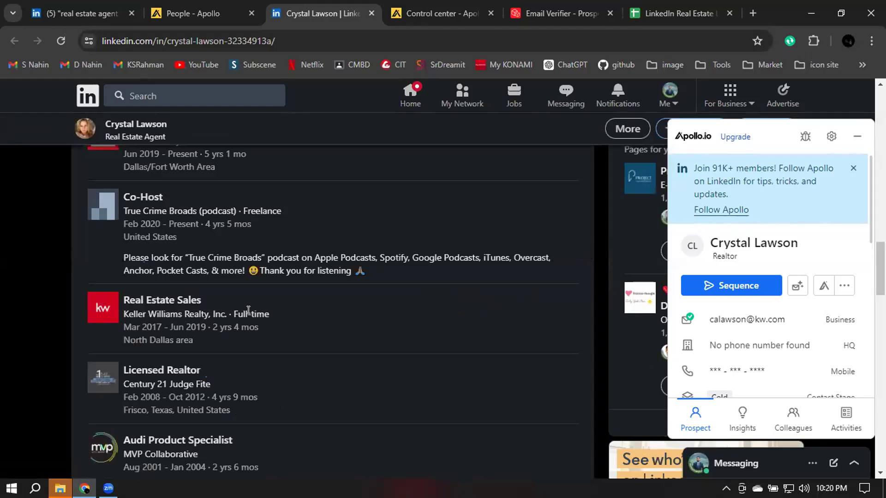
scroll(248, 310, "up", 4)
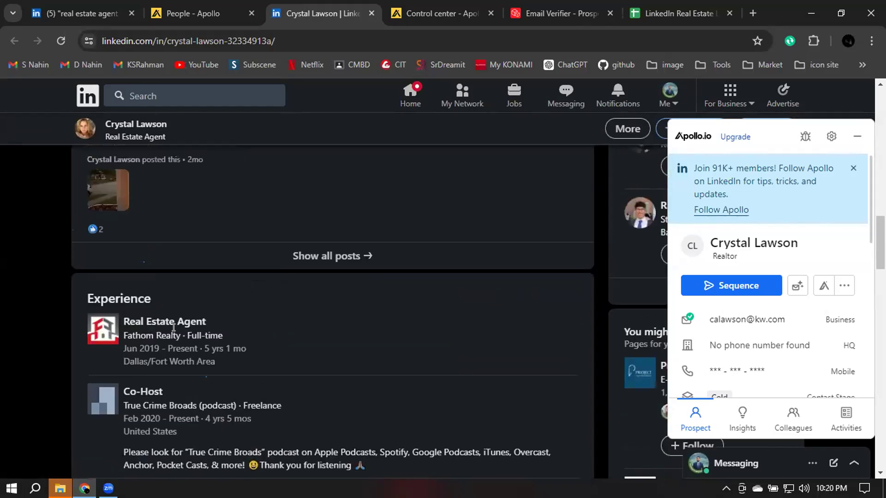
scroll(171, 328, "down", 4)
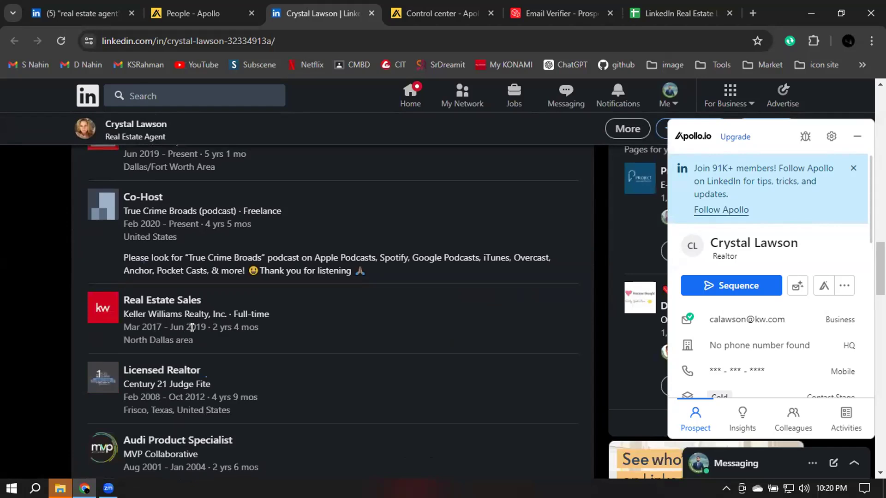
scroll(169, 228, "up", 1)
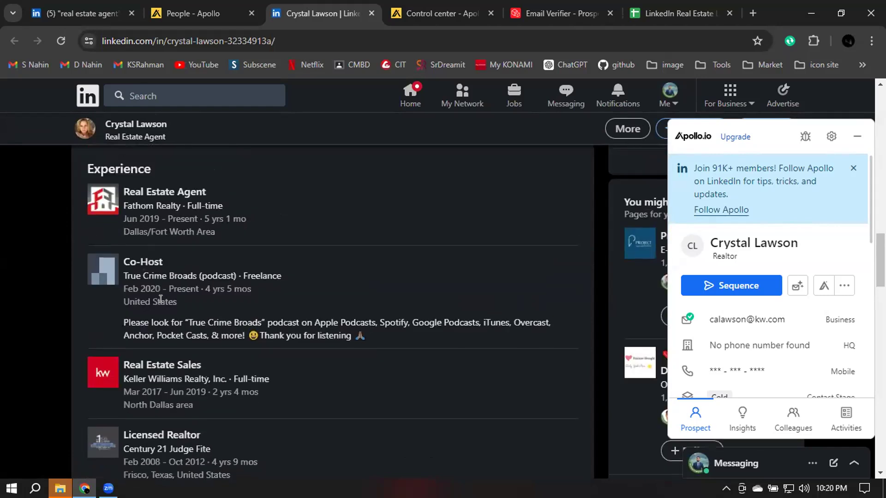
Step: Copy the job title 'Real Estate Agent' into B2 and auto-fit column B
left_click_drag(121, 192, 128, 192)
left_click_drag(238, 199, 238, 200)
left_click(238, 200)
scroll(244, 222, "up", 1)
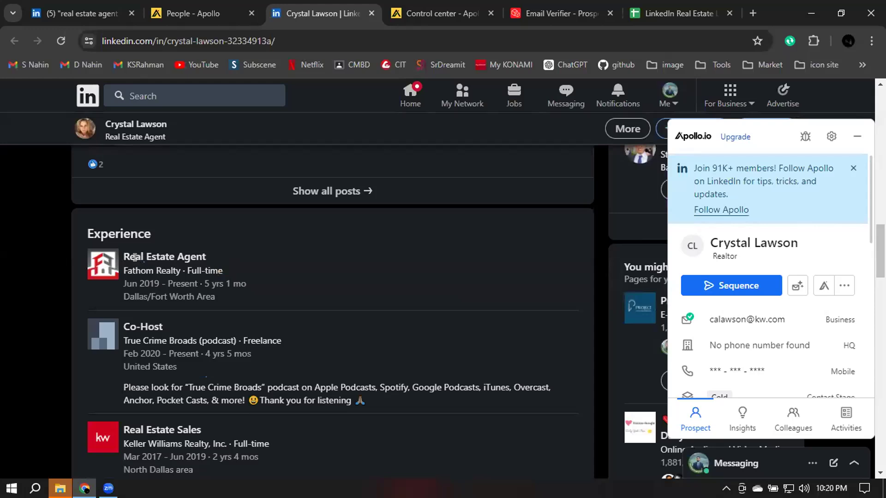
left_click_drag(122, 255, 204, 255)
right_click(206, 261)
left_click(233, 273)
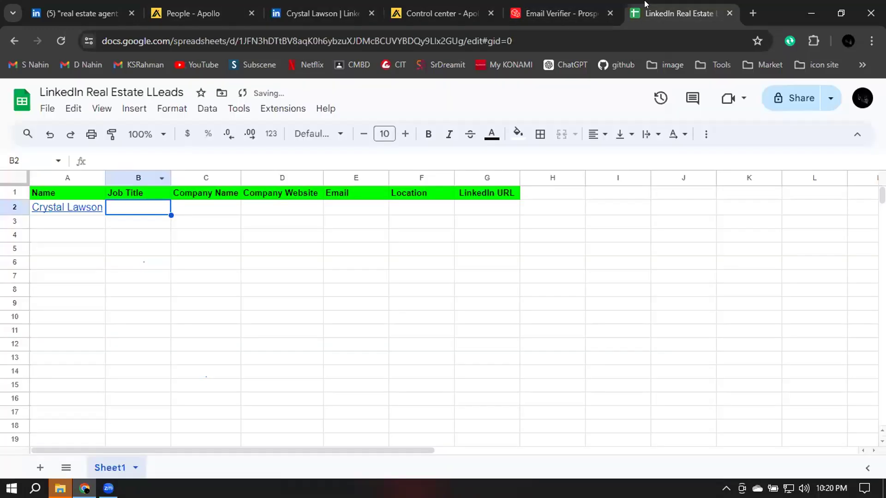
left_click(678, 13)
key("ctrl+v")
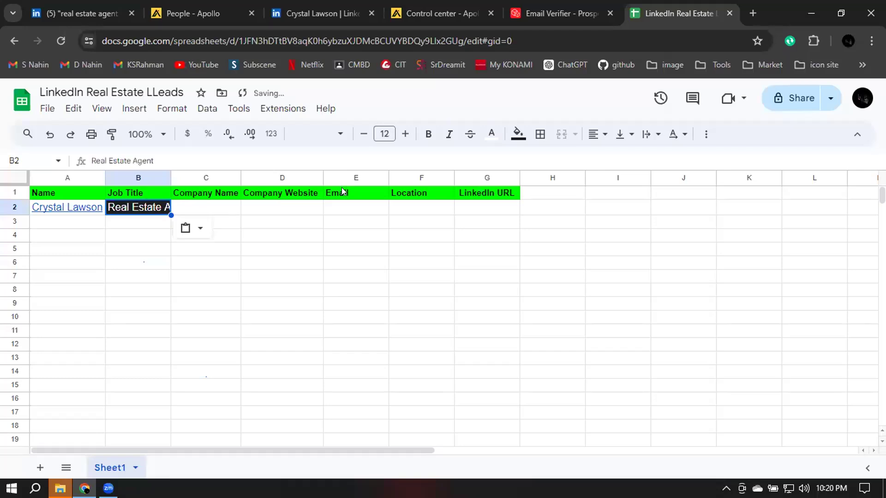
double_click(171, 177)
Step: Copy the company name 'Fathom Realty' from LinkedIn into cell C2
left_click(323, 13)
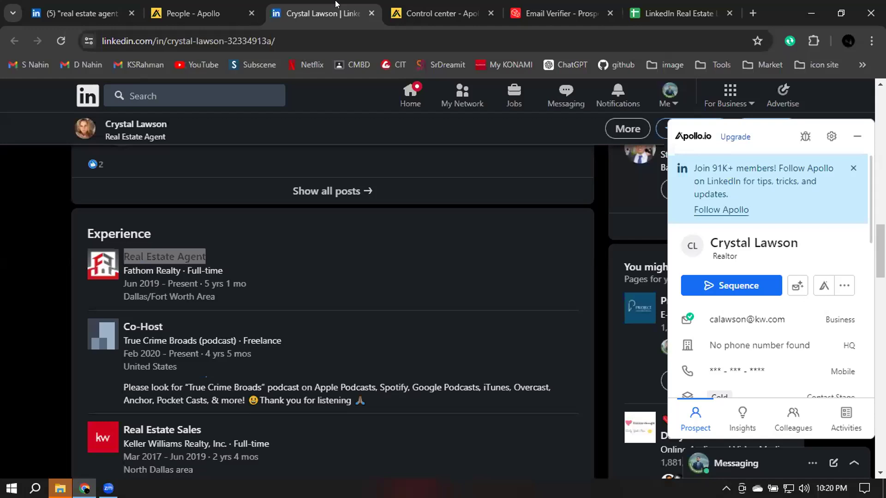
left_click(137, 274)
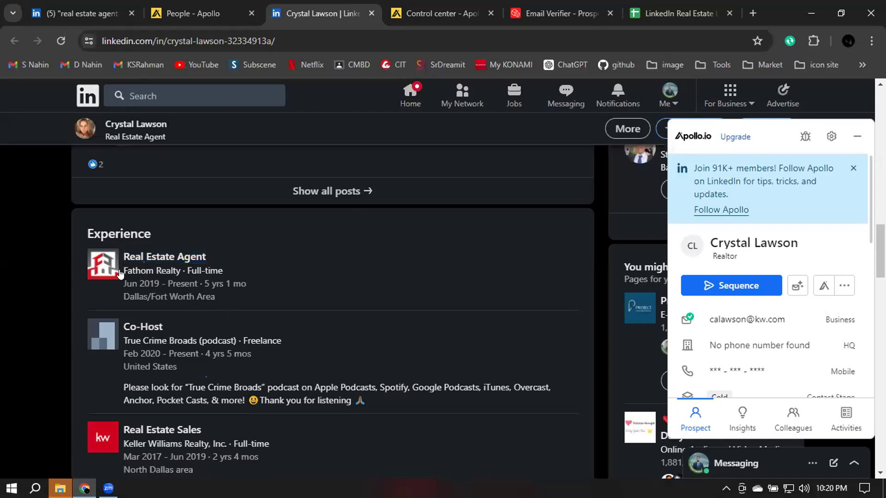
left_click_drag(180, 267, 123, 266)
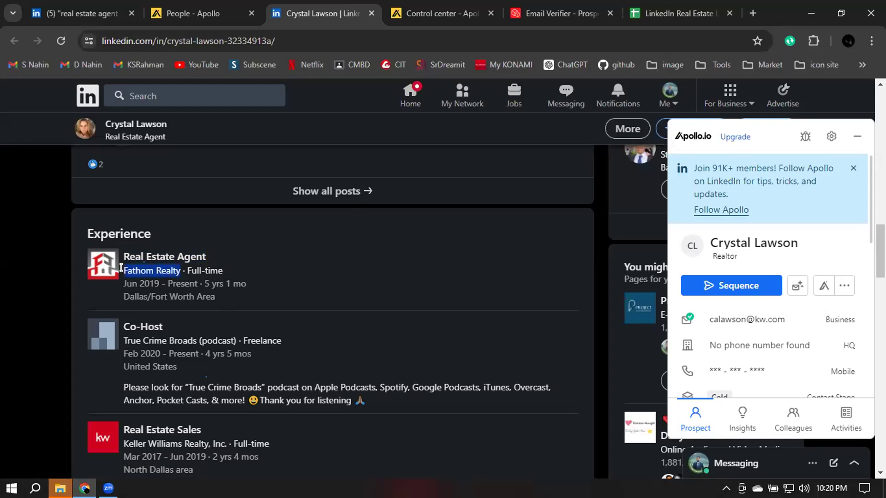
left_click(666, 11)
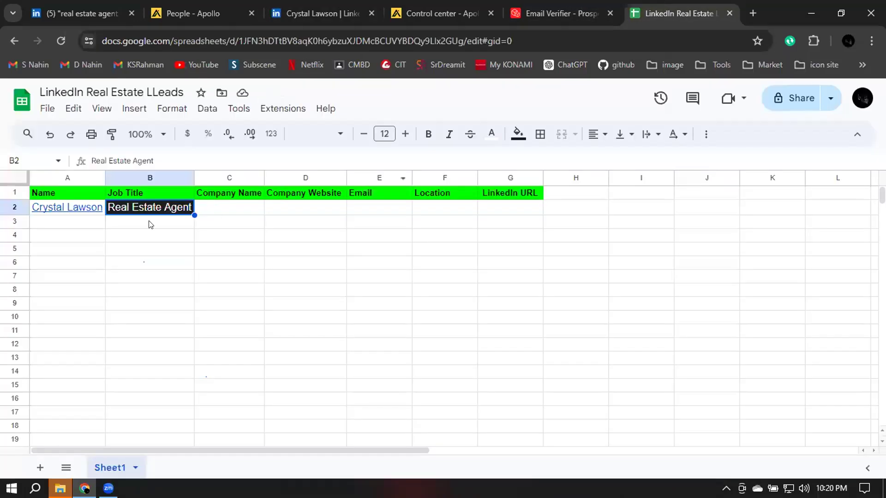
left_click(230, 207)
key("ctrl+v")
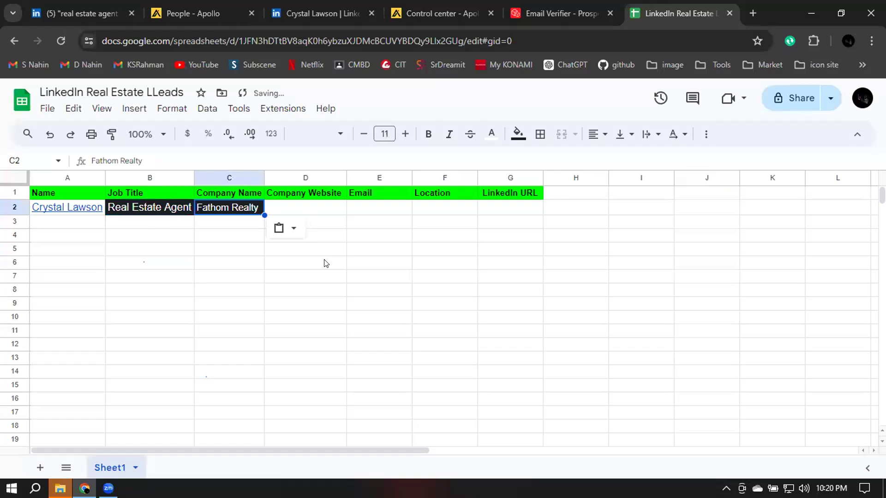
left_click(323, 206)
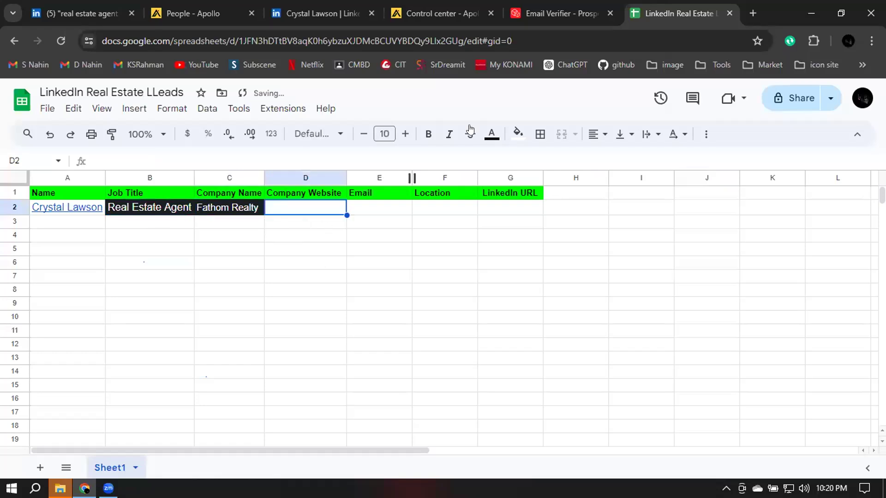
left_click(307, 2)
left_click(375, 252)
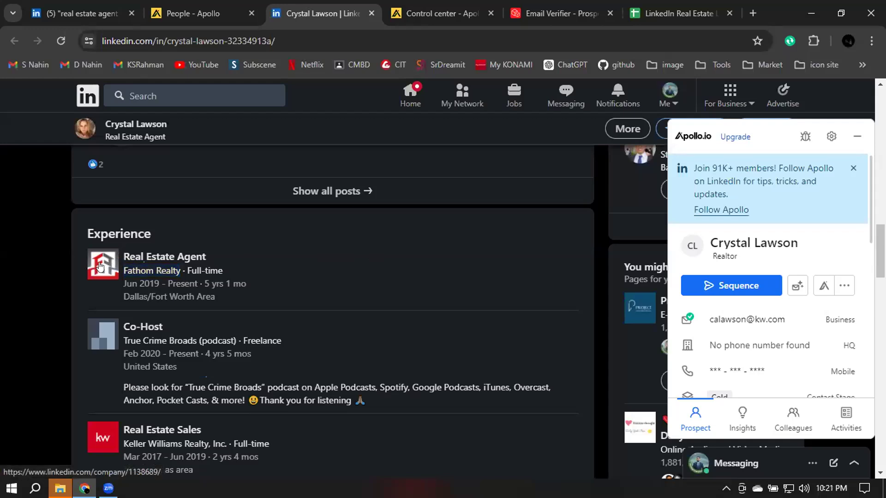
Step: Open the Fathom Realty company page on LinkedIn and follow it
left_click(100, 266)
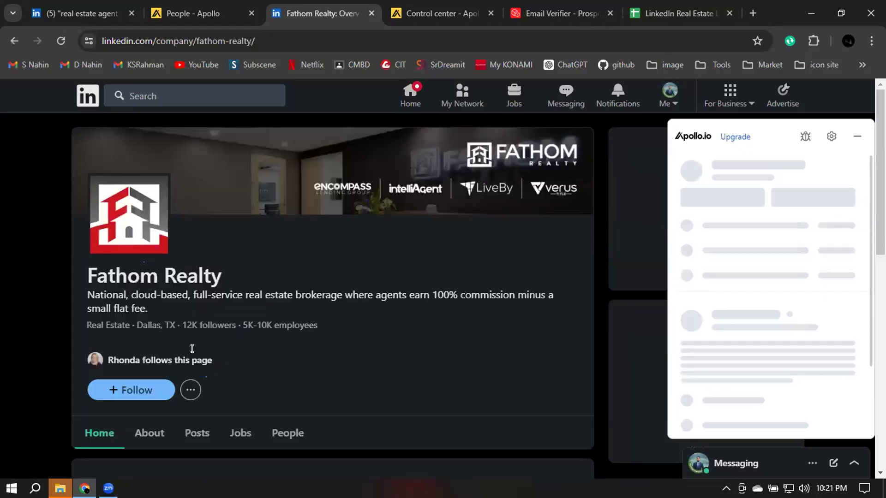
scroll(200, 358, "down", 1)
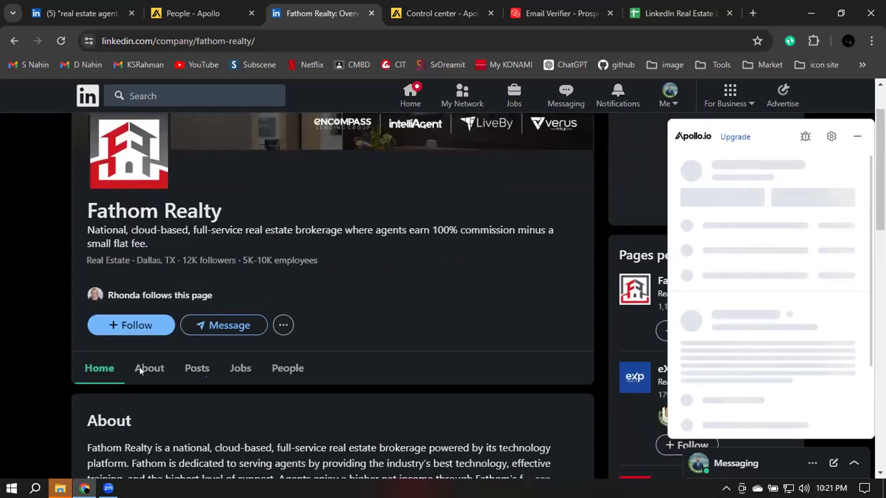
left_click(131, 326)
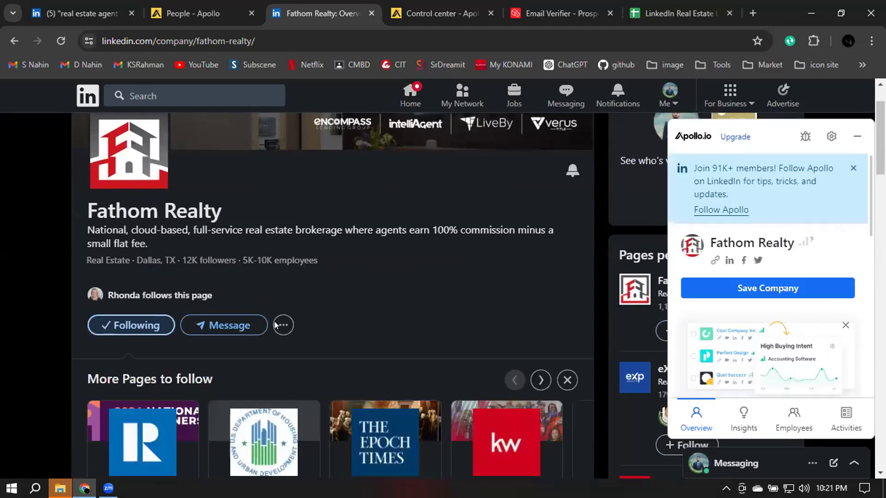
key("Return")
left_click(535, 206)
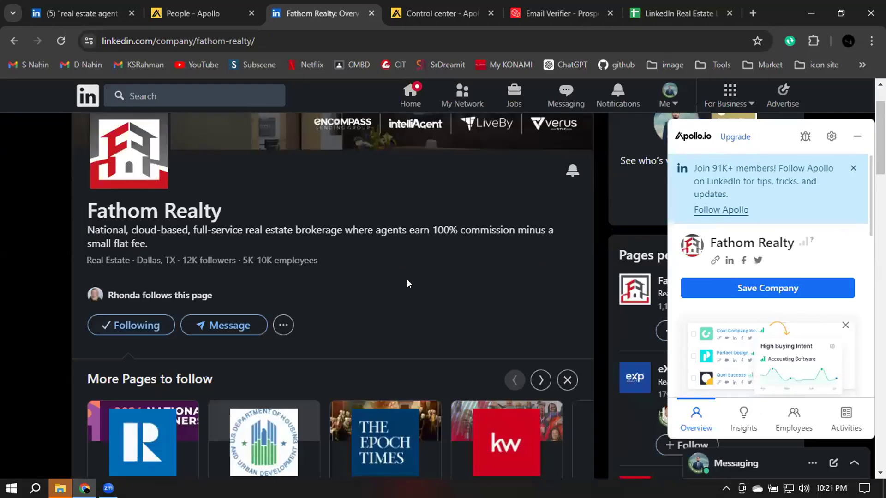
scroll(419, 283, "down", 5)
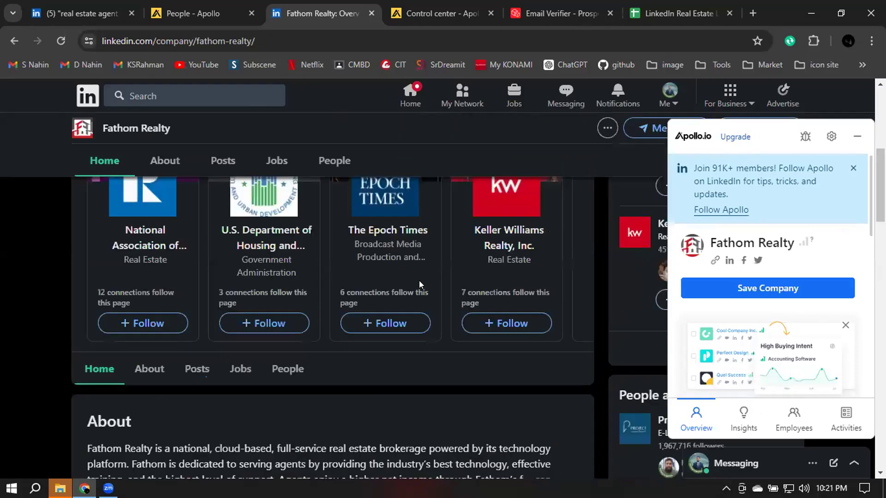
scroll(154, 242, "down", 3)
left_click(154, 240)
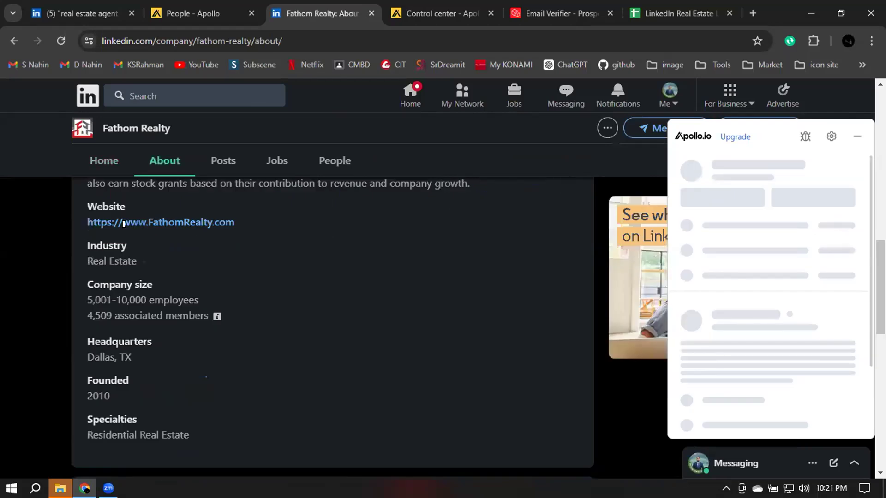
left_click_drag(222, 230, 244, 221)
key("ctrl+c")
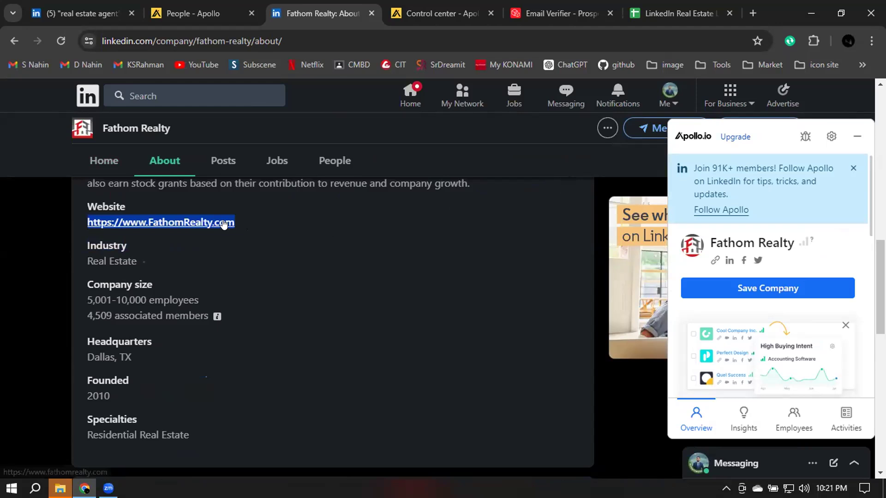
right_click(226, 224)
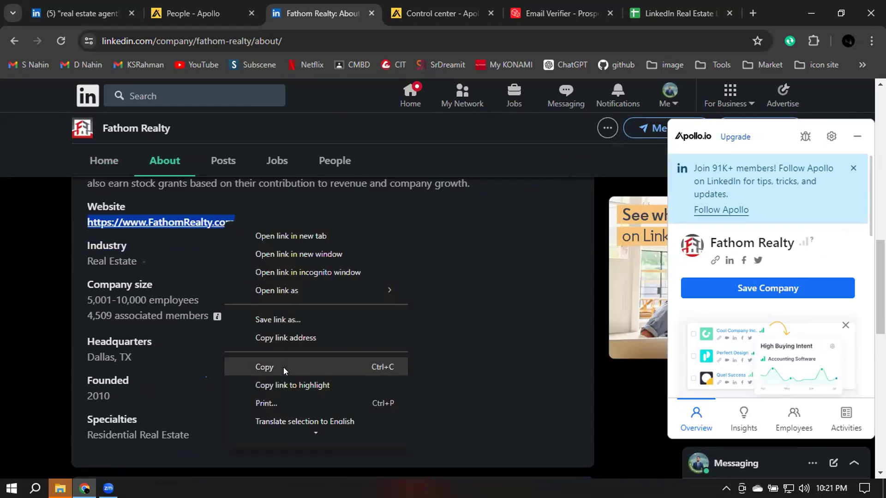
left_click(658, 5)
left_click(657, 4)
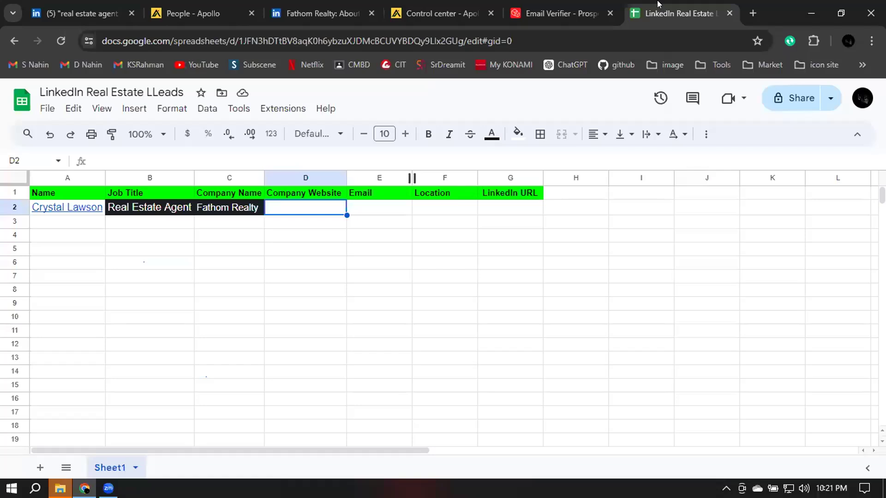
key("ctrl+v")
left_click(305, 290)
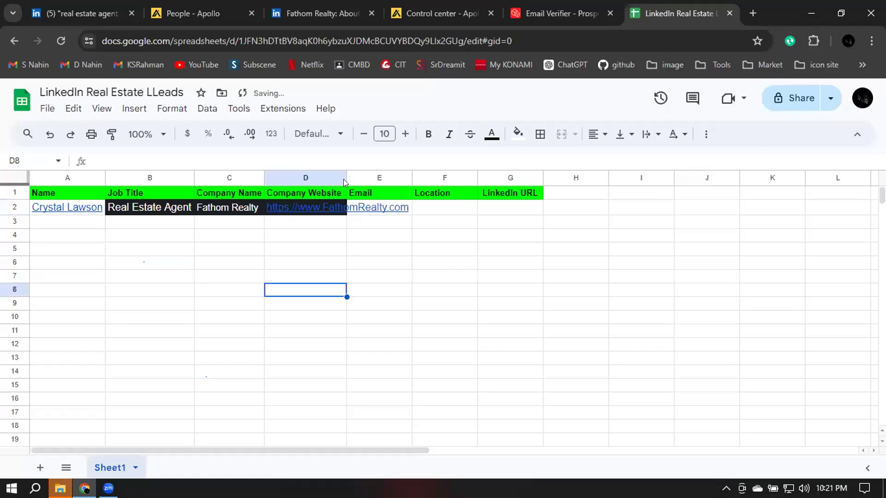
double_click(347, 177)
left_click(509, 212)
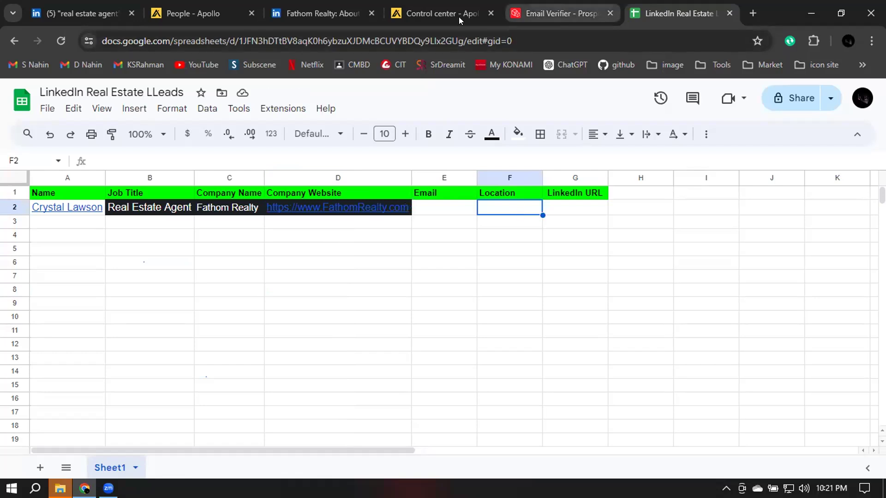
left_click(296, 13)
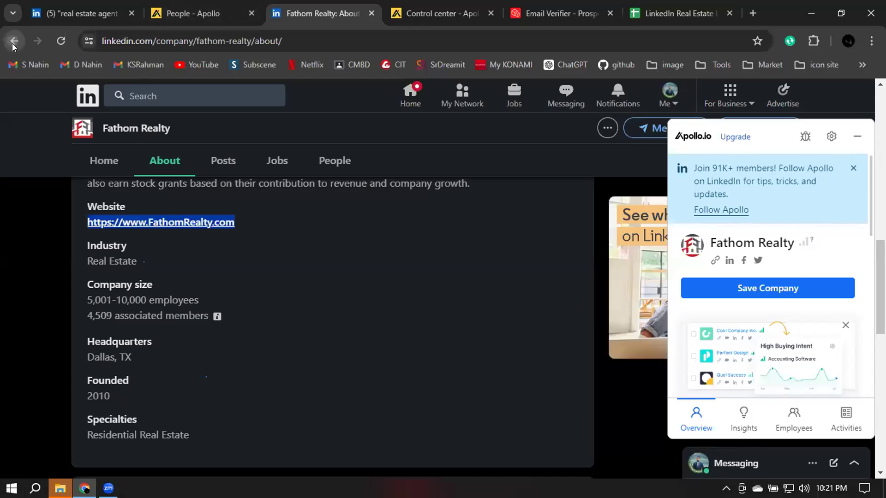
Step: Return to the search results and reopen the first agent's profile in a new tab
key("alt+Left")
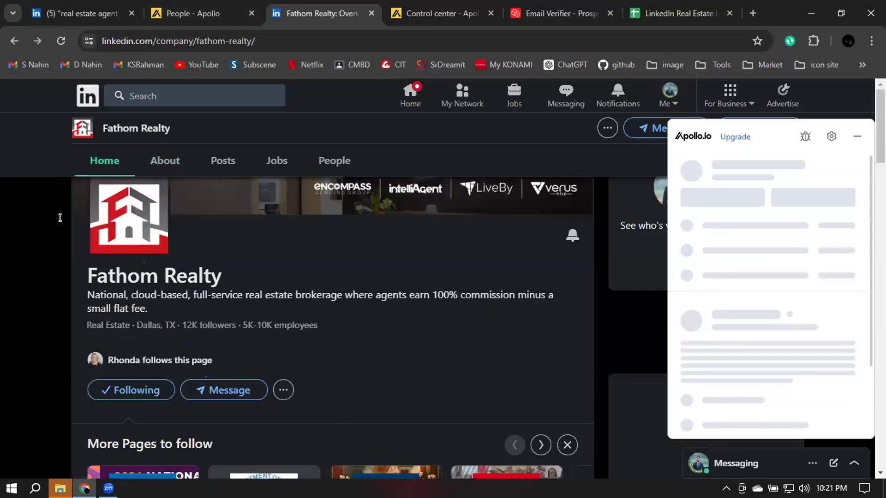
key("alt+Left")
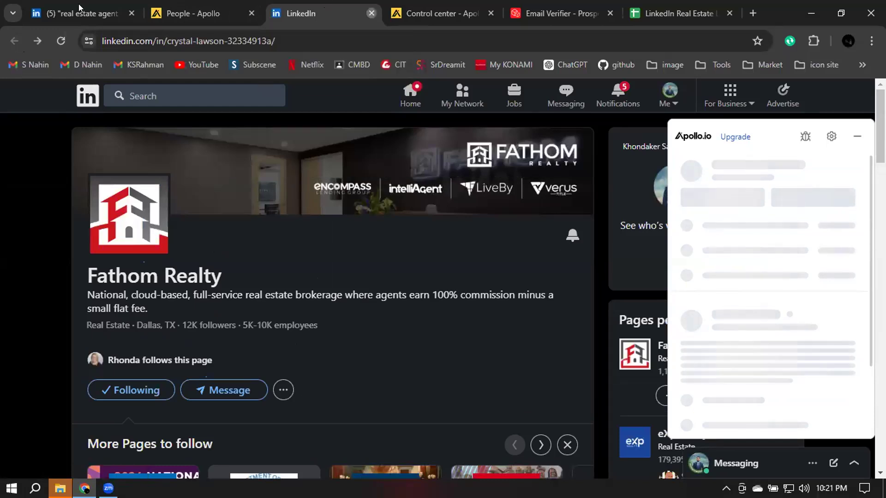
key("ctrl+w")
middle_click(203, 256)
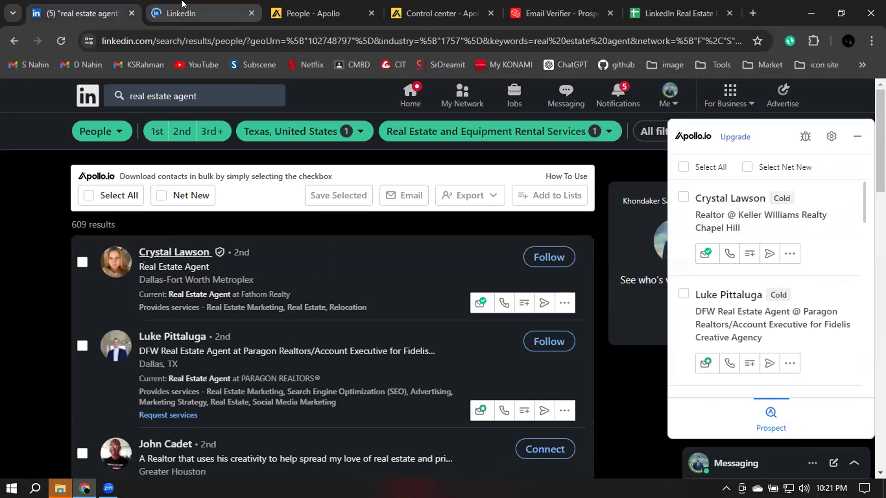
key("ctrl+Tab")
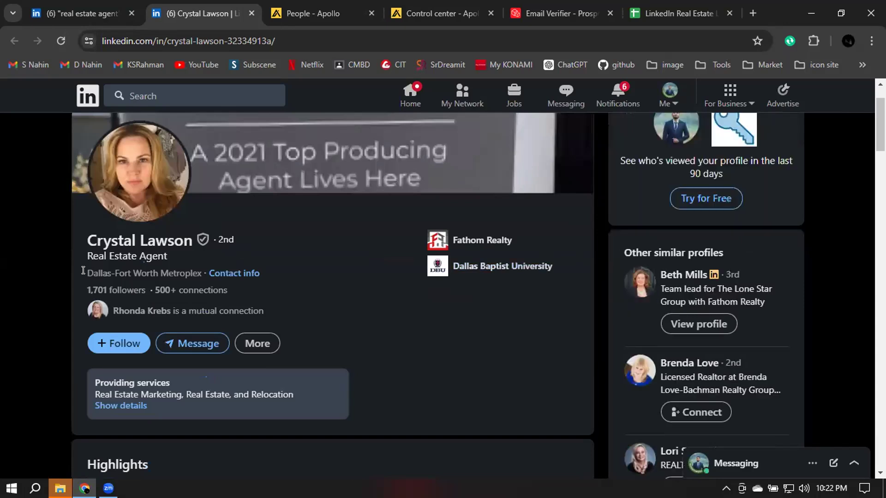
Step: Copy the location 'Dallas-Fort Worth Metroplex' into F2 and auto-fit column F
left_click_drag(86, 272, 195, 276)
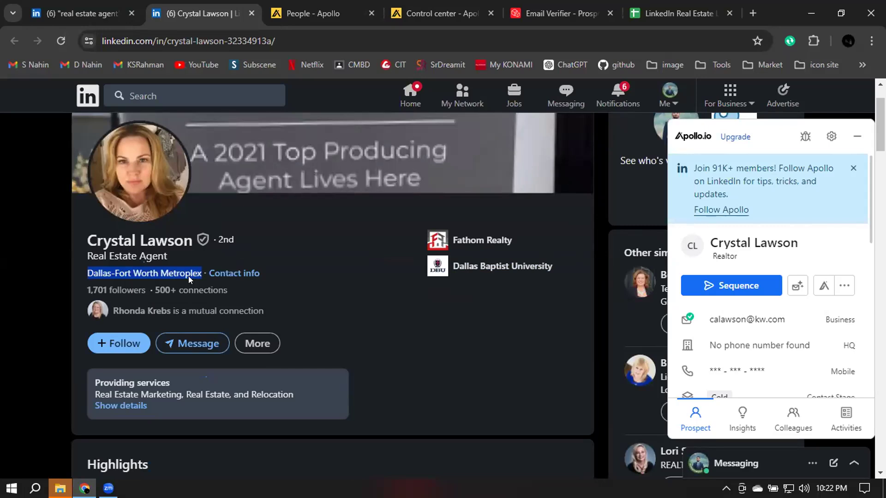
right_click(163, 274)
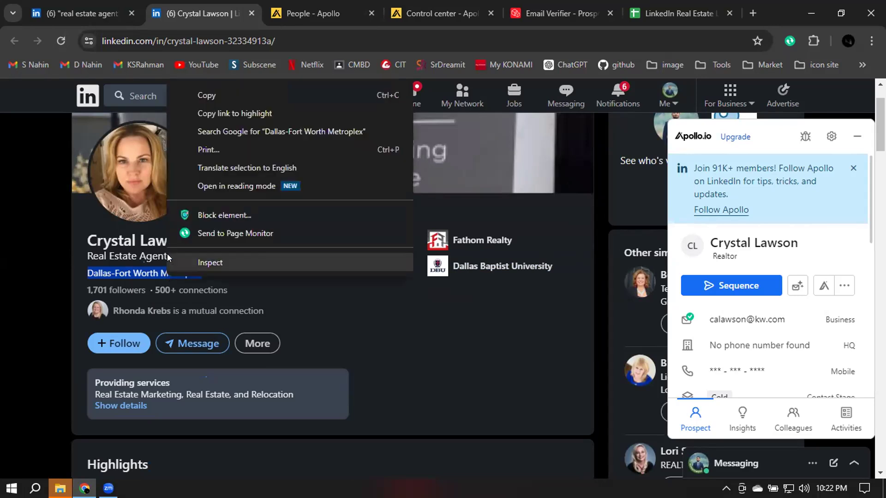
left_click(190, 95)
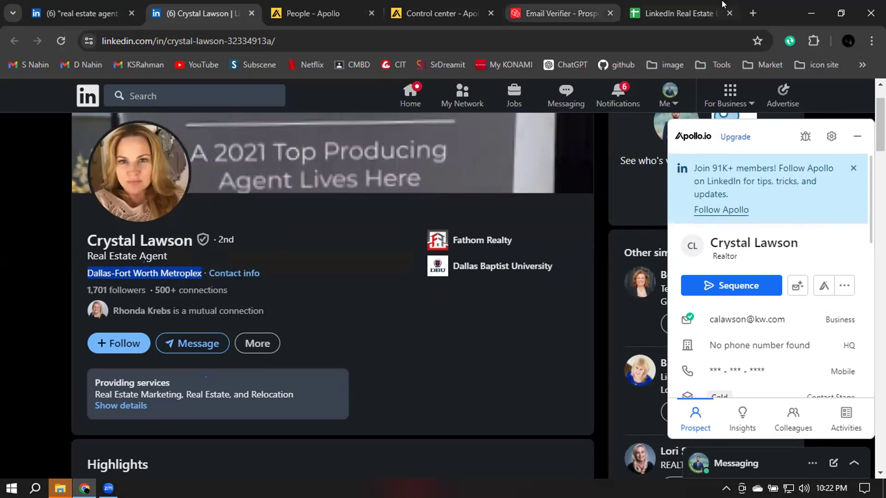
left_click(679, 13)
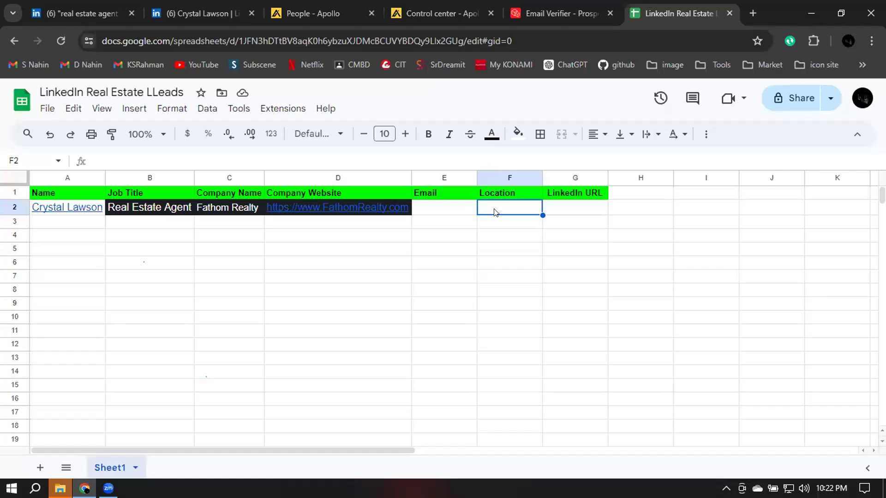
key("ctrl+v")
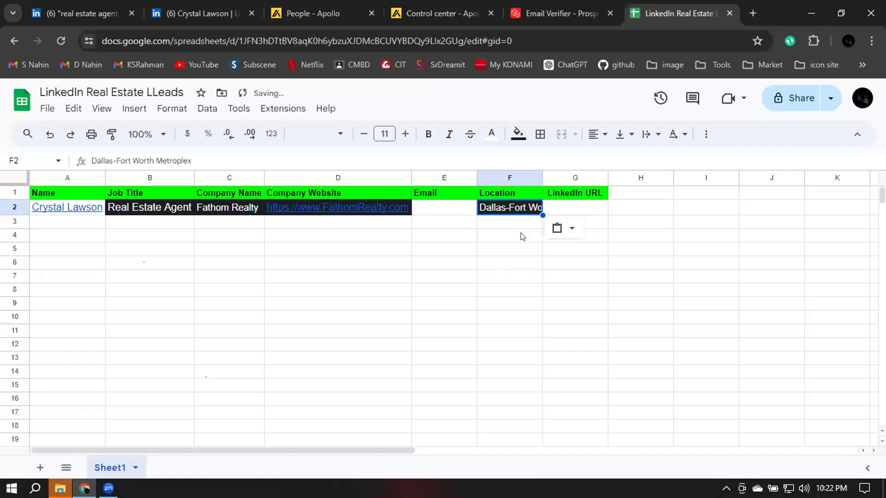
left_click(520, 234)
double_click(540, 174)
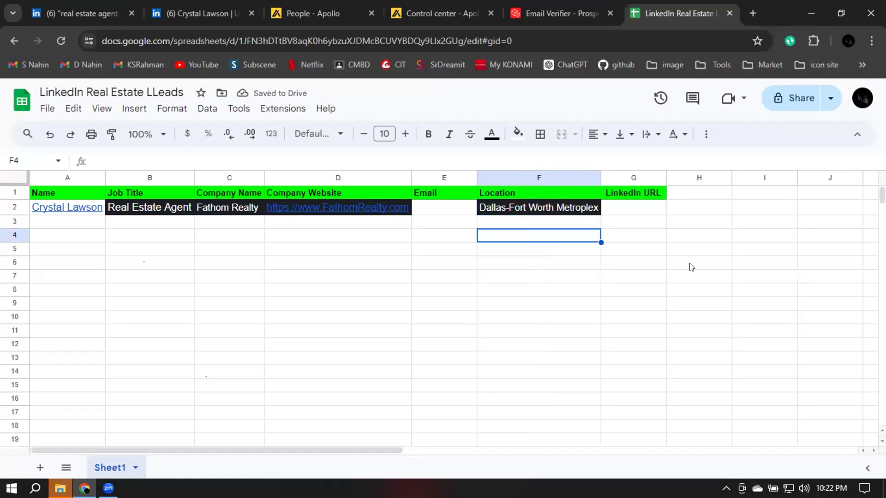
left_click(646, 262)
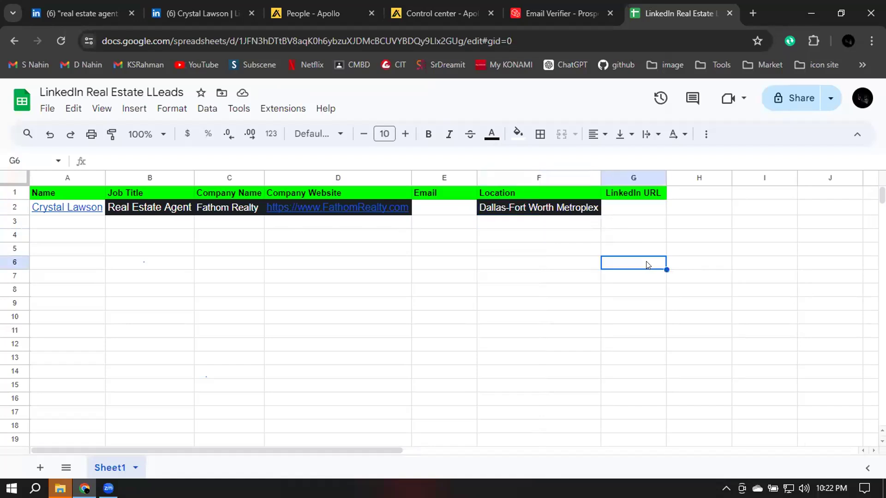
left_click(634, 212)
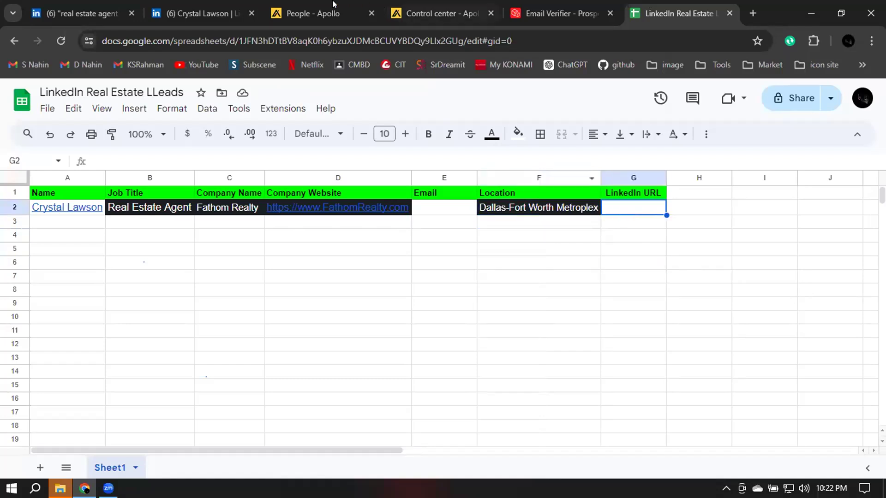
left_click(222, 15)
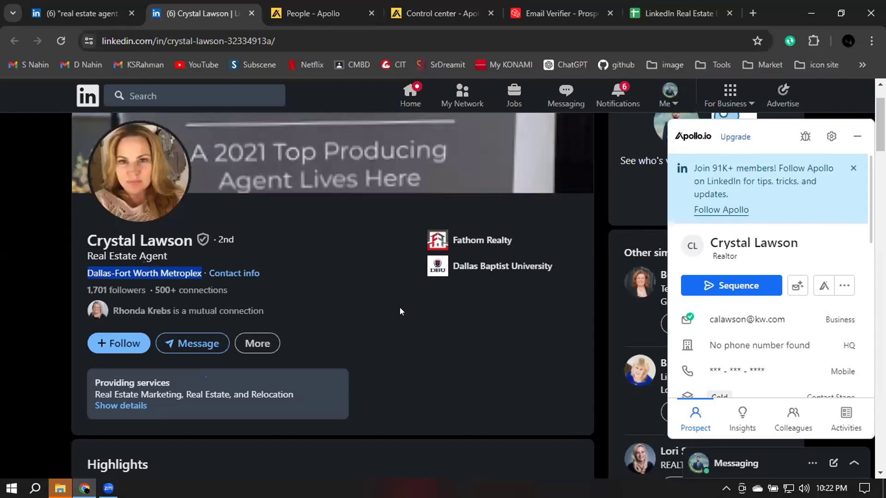
Step: Open the agent's Contact info overlay and select the profile link and email address
left_click(243, 41)
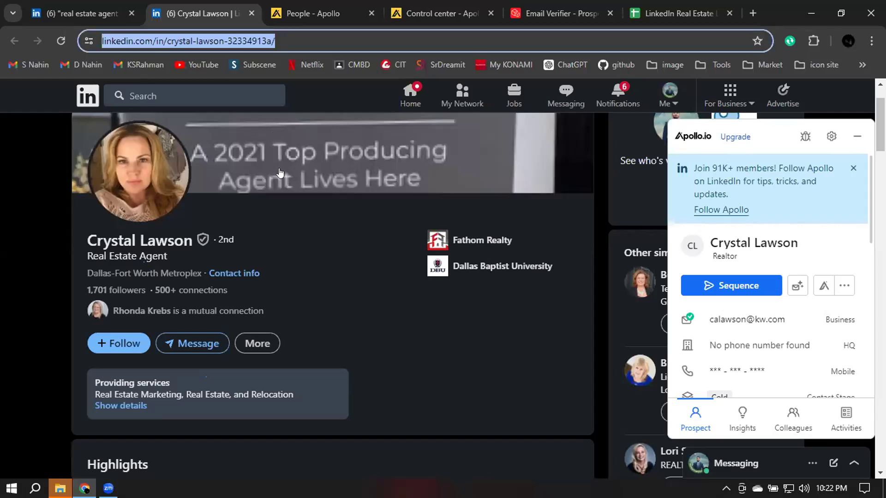
left_click(233, 274)
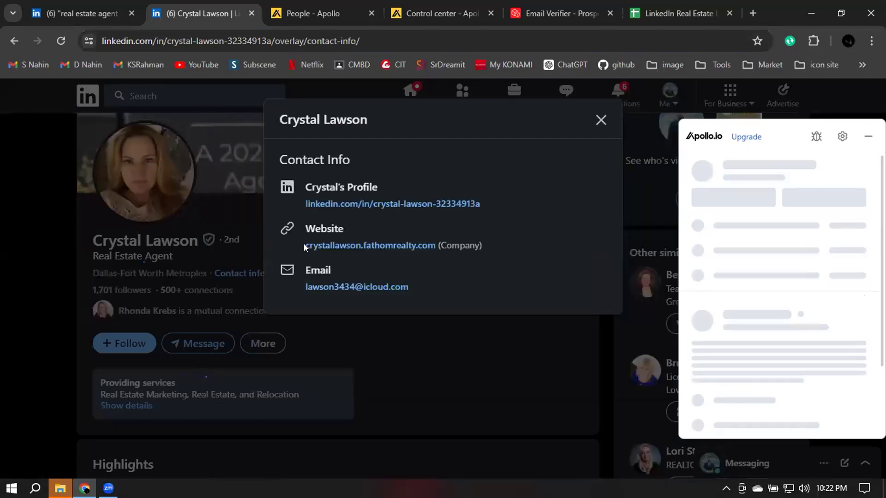
left_click_drag(295, 203, 482, 206)
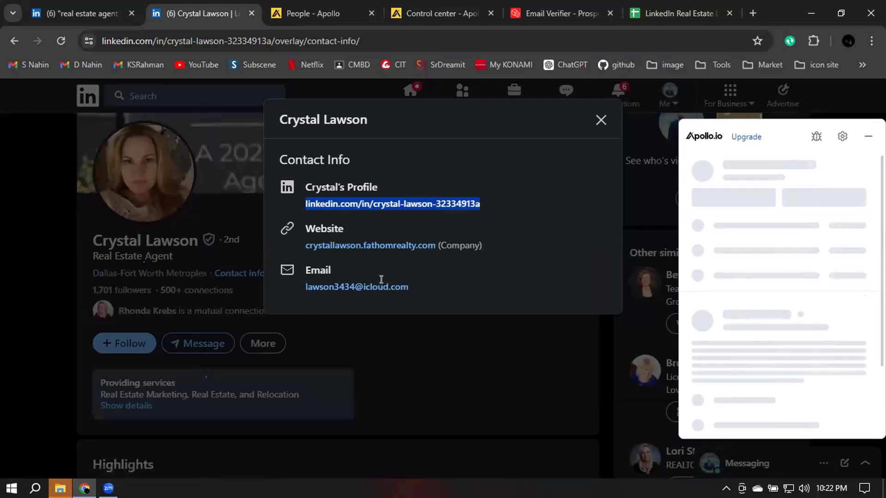
left_click_drag(303, 286, 418, 286)
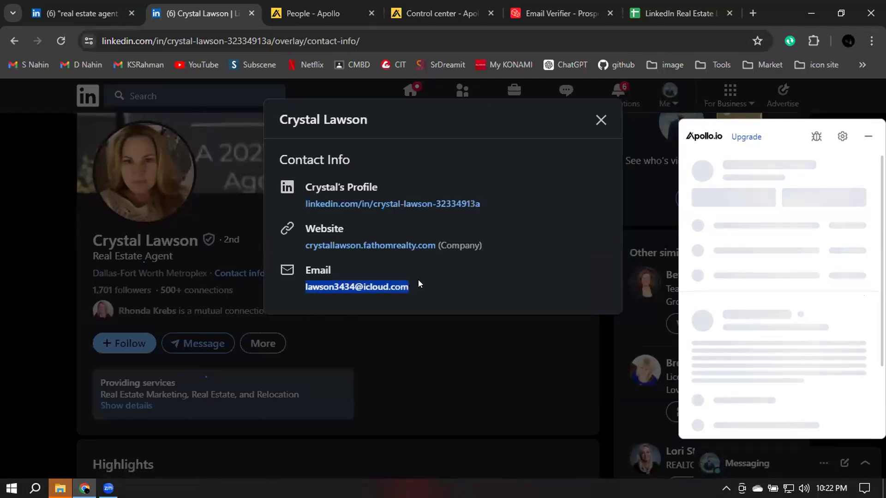
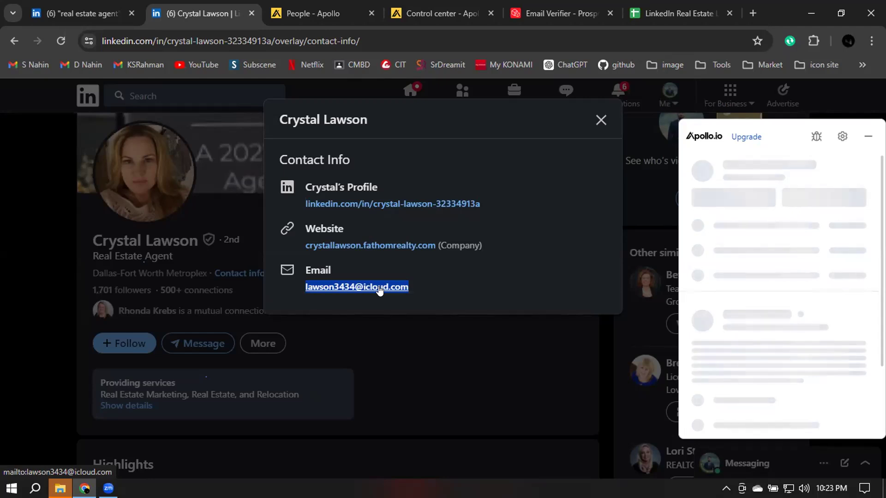
Step: Copy the agent's LinkedIn profile URL from the Contact Info overlay and go to the lead sheet
left_click_drag(291, 201, 481, 201)
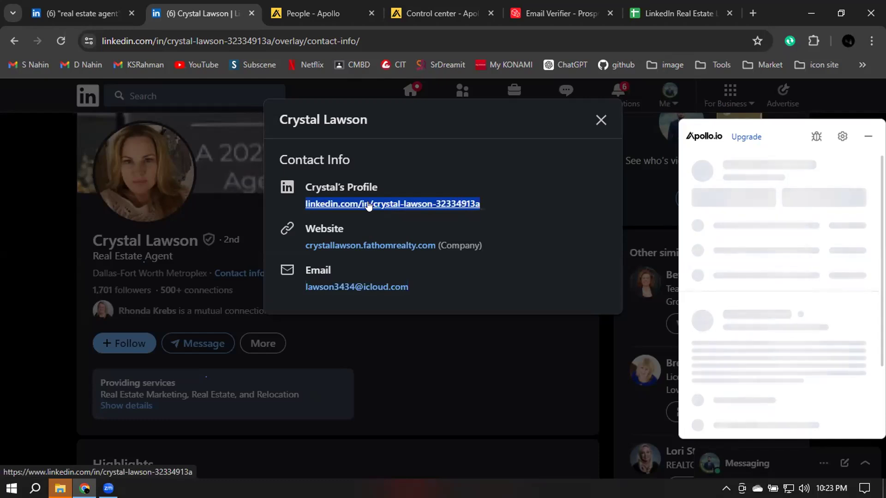
right_click(368, 206)
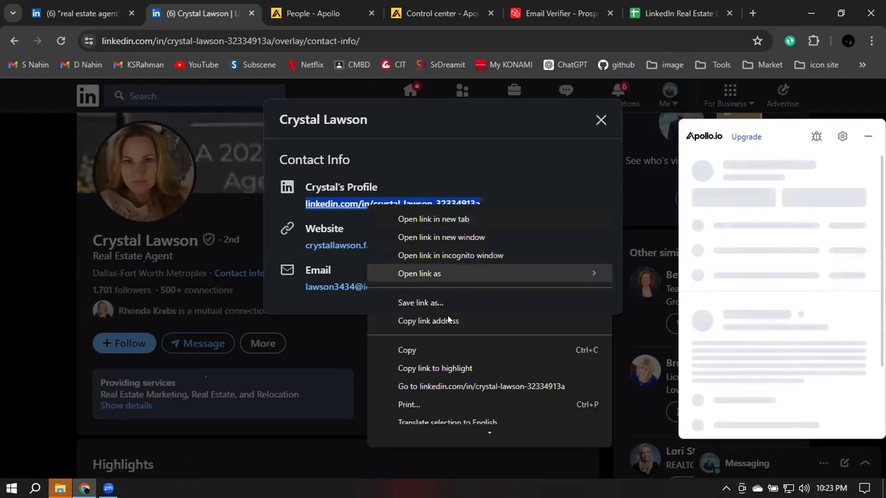
left_click(430, 350)
left_click(678, 13)
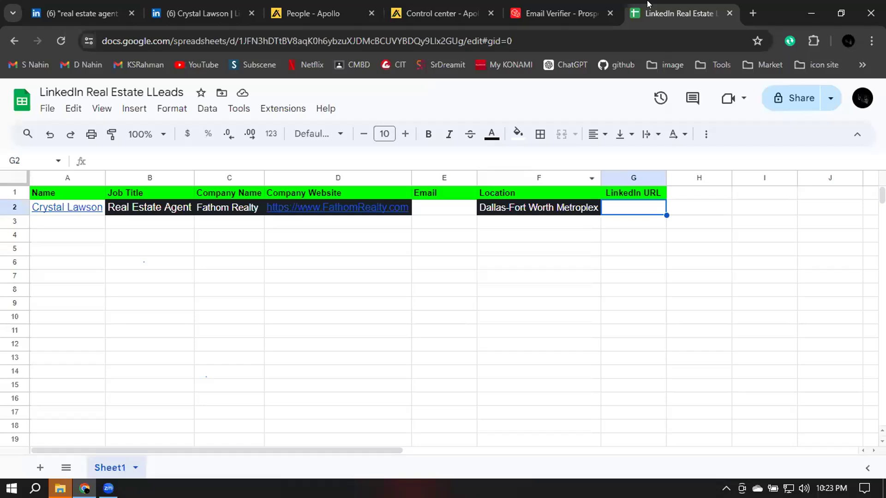
Step: Paste the profile URL into G2 and auto-fit column G to it
right_click(631, 212)
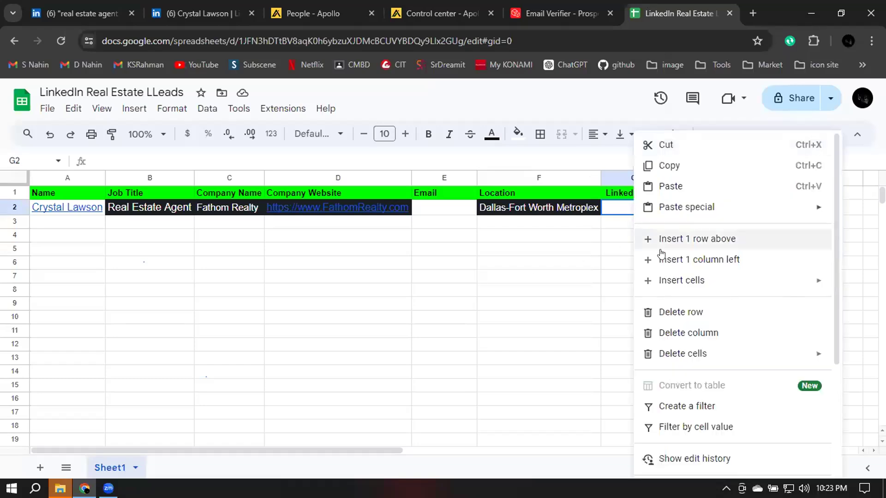
left_click(691, 187)
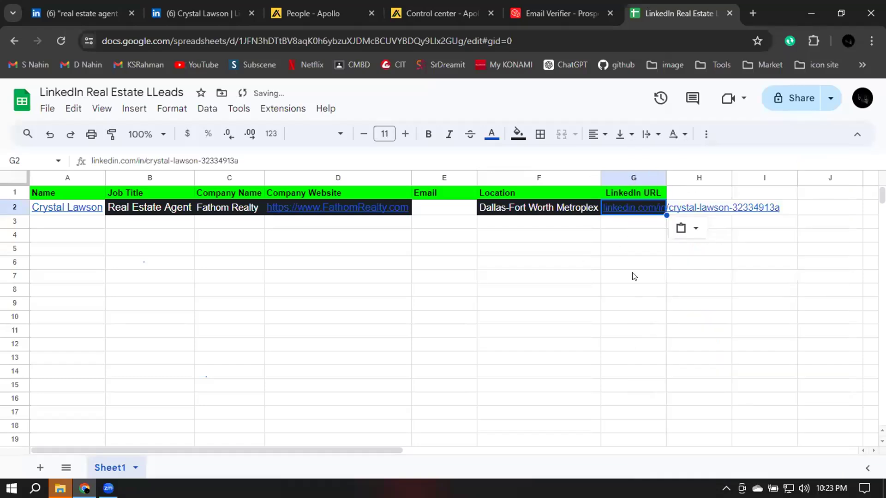
left_click(633, 276)
double_click(664, 176)
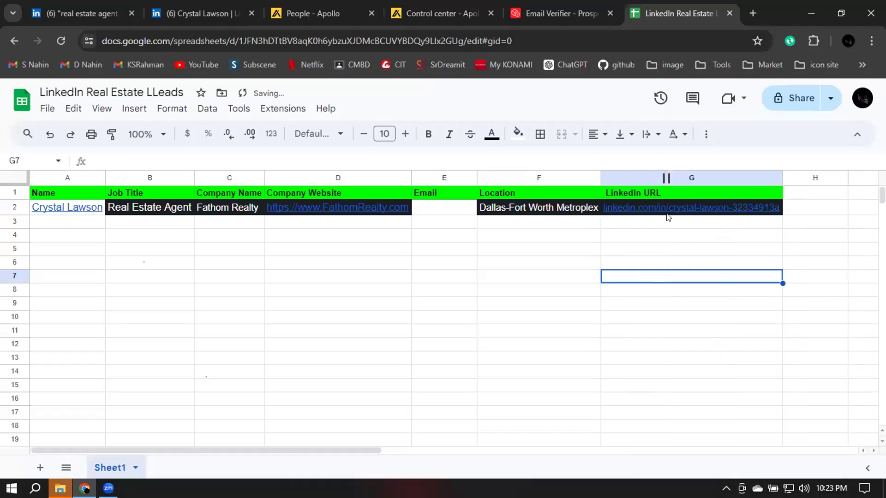
left_click(698, 264)
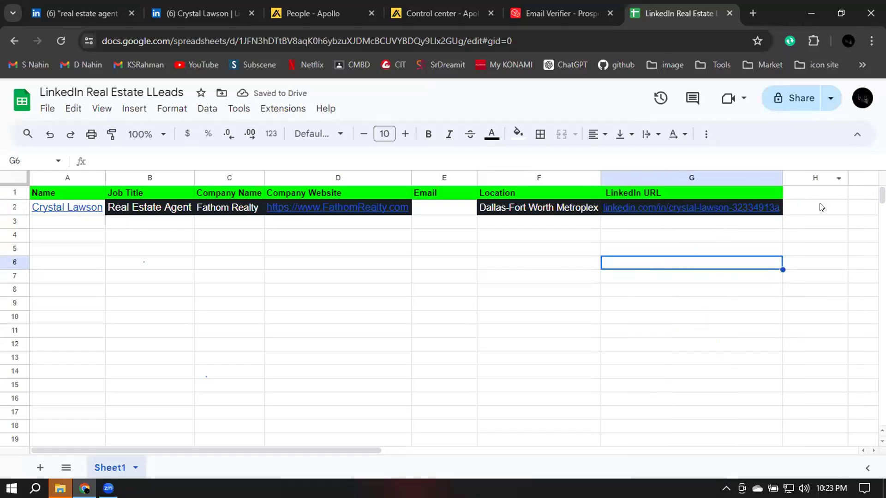
Step: Format row 2 with a white fill, black text and font size 12
left_click(11, 207)
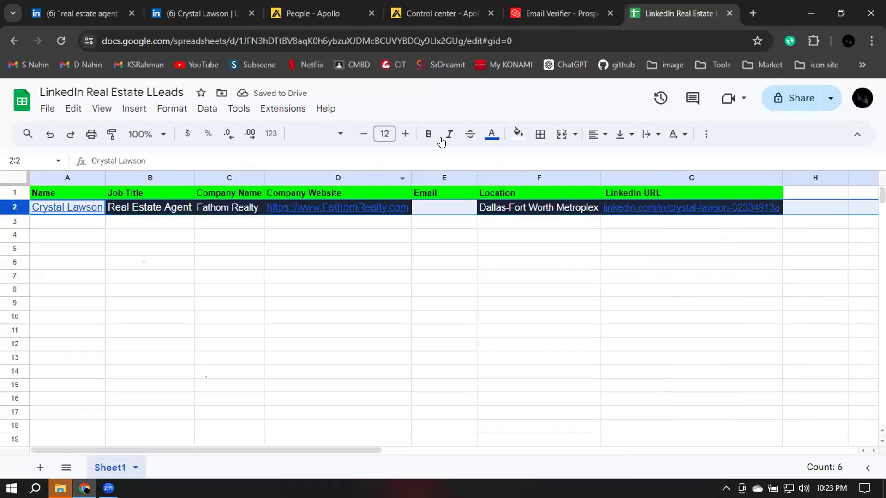
left_click(517, 134)
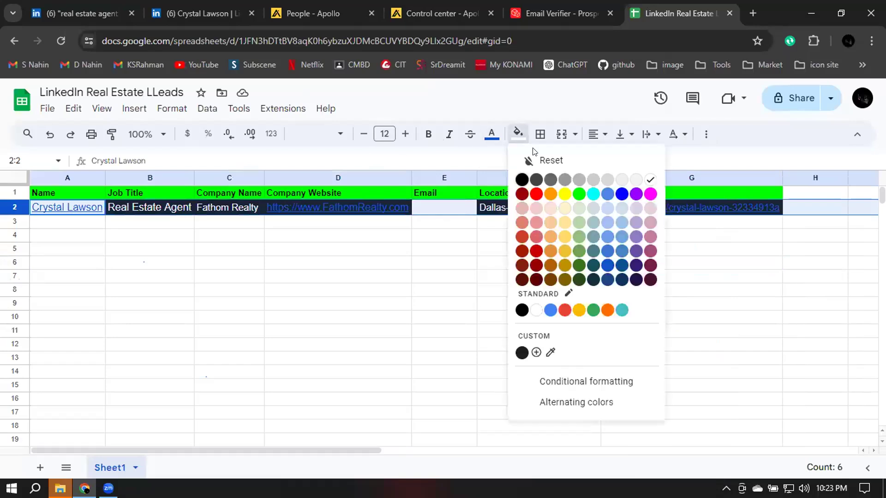
left_click(649, 180)
left_click(490, 136)
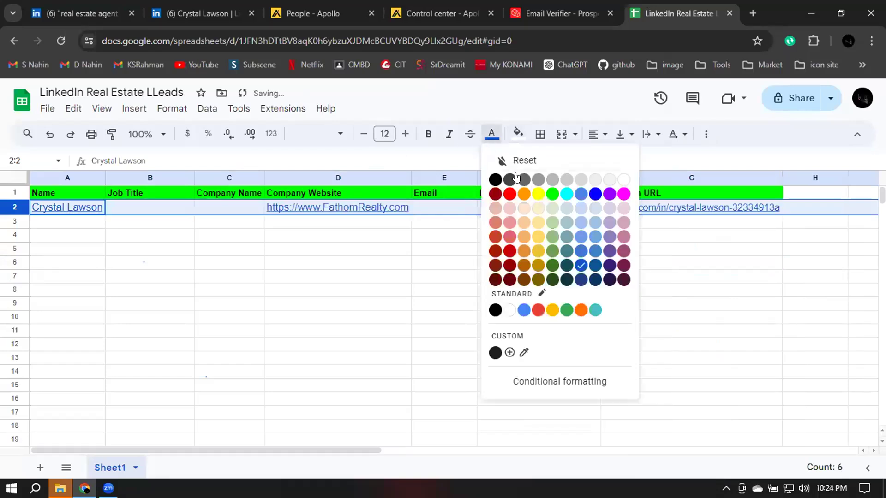
left_click(495, 179)
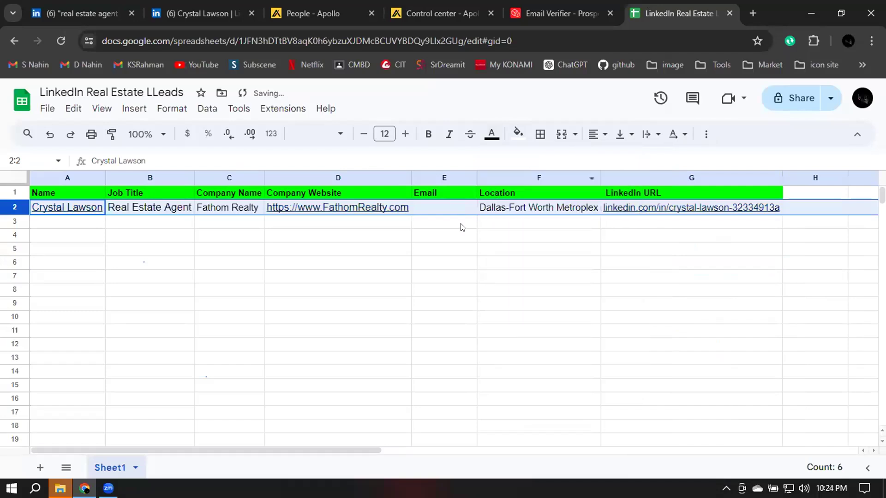
left_click(388, 134)
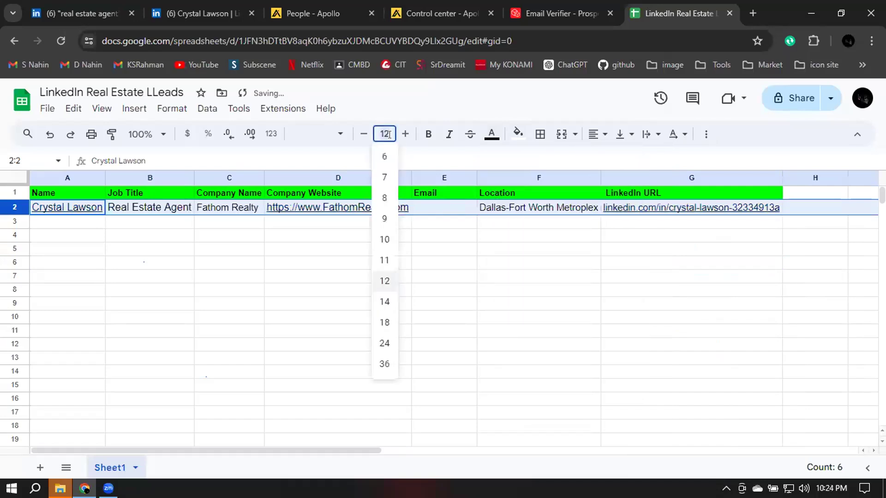
left_click(387, 280)
left_click(389, 277)
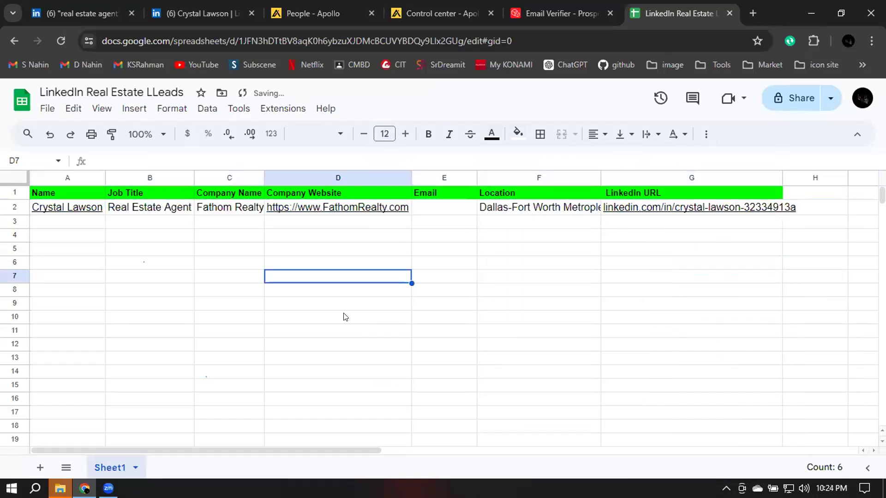
Step: Auto-fit the sheet's columns, including column C, then select cell E2
left_click(415, 177)
double_click(410, 176)
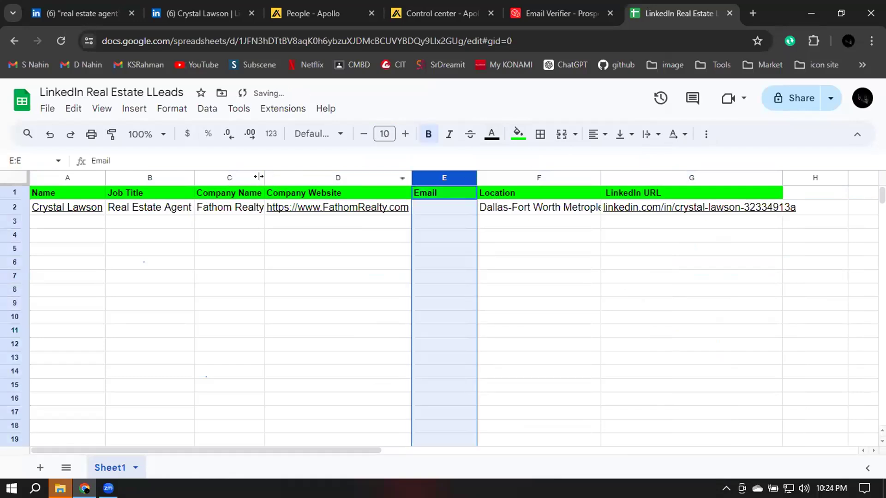
double_click(259, 177)
left_click(262, 305)
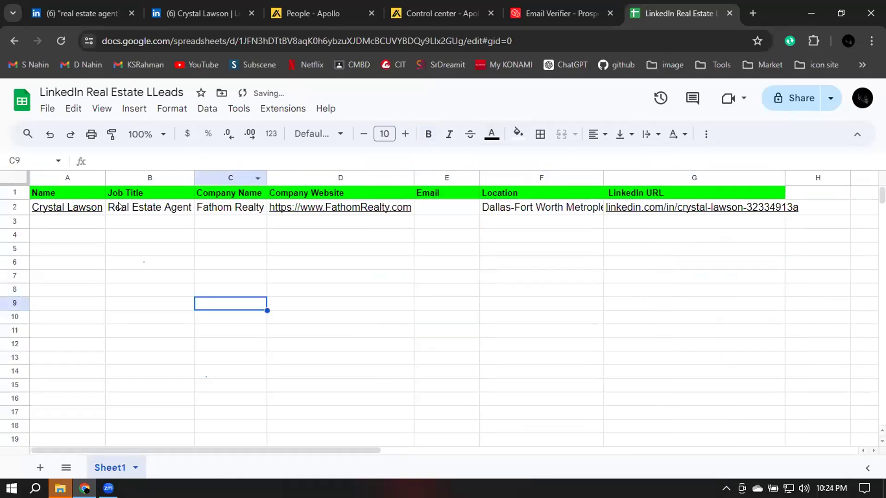
double_click(104, 177)
left_click(445, 208)
Step: Copy the agent's email address from her LinkedIn contact info
left_click(198, 13)
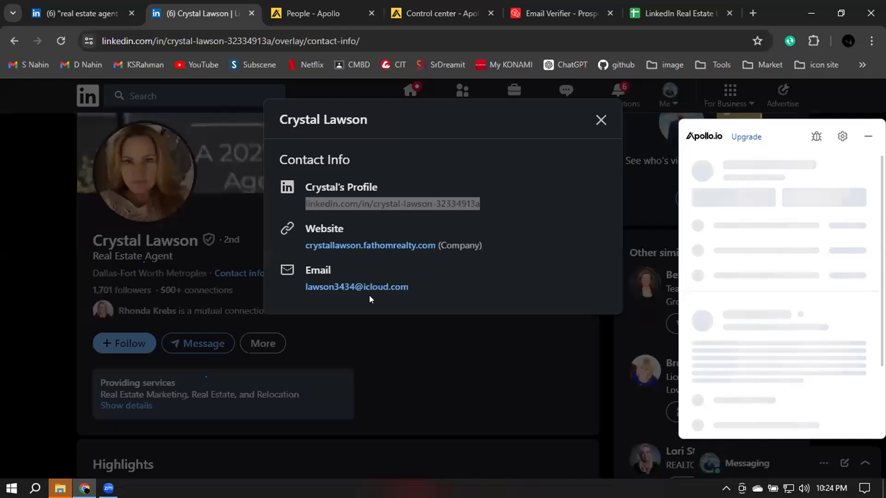
triple_click(370, 288)
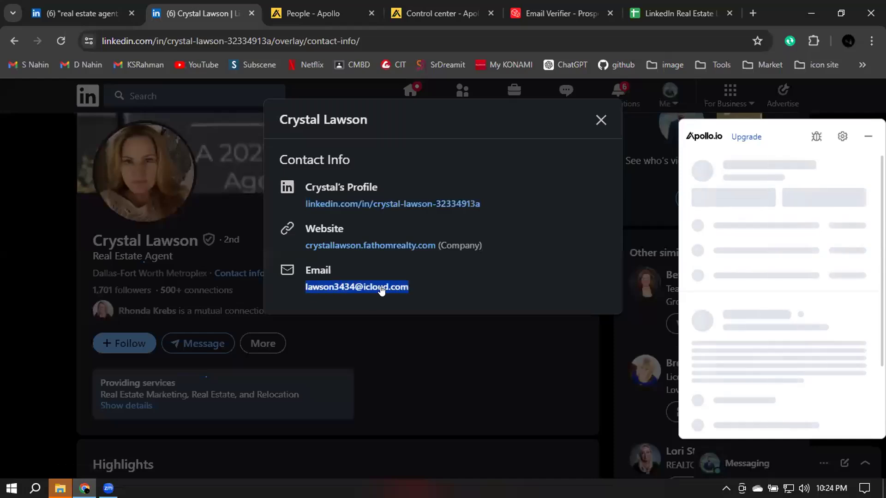
right_click(369, 289)
left_click(429, 207)
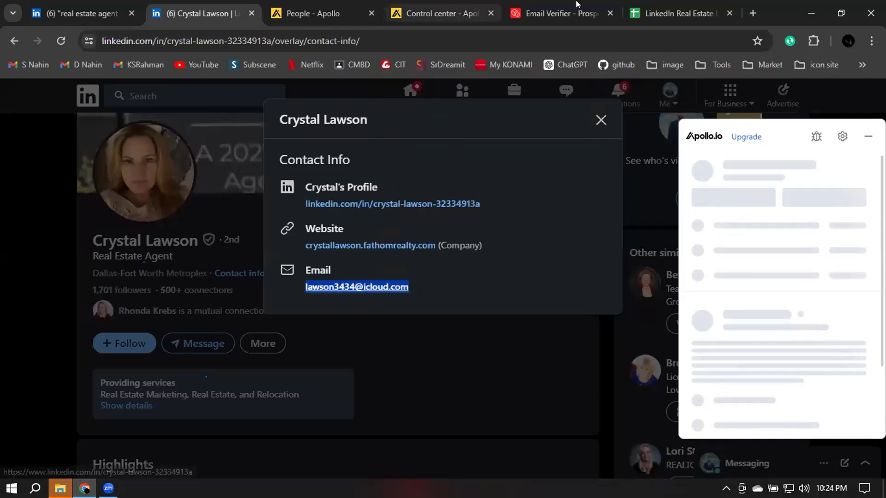
Step: Verify the agent's iCloud email in Prospeo's Email Verifier, which reports it VALID and Personal
left_click(555, 5)
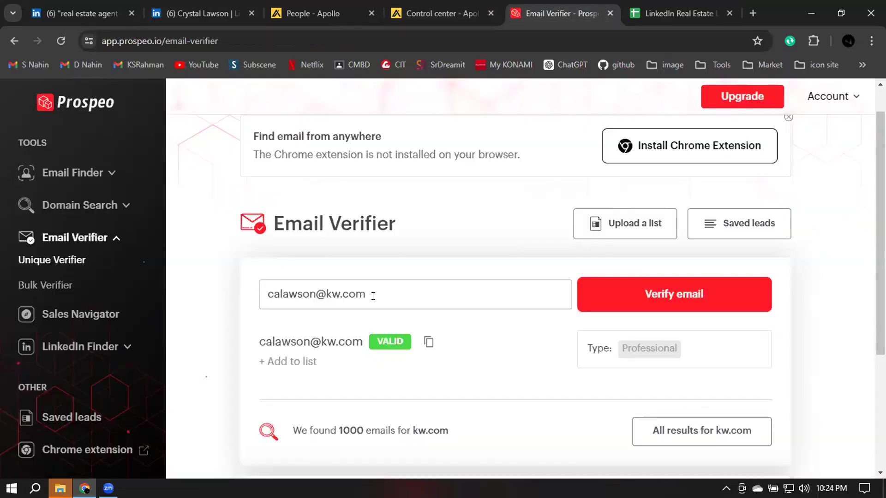
triple_click(373, 296)
key("ctrl+v")
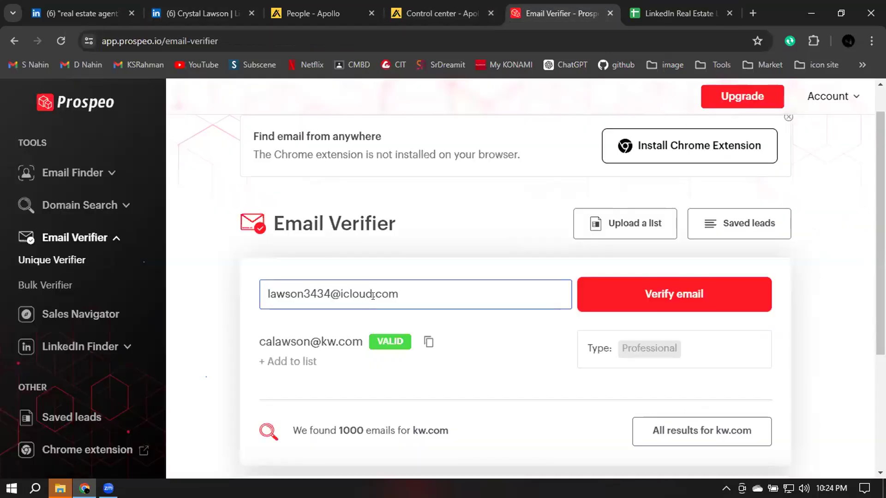
left_click(611, 307)
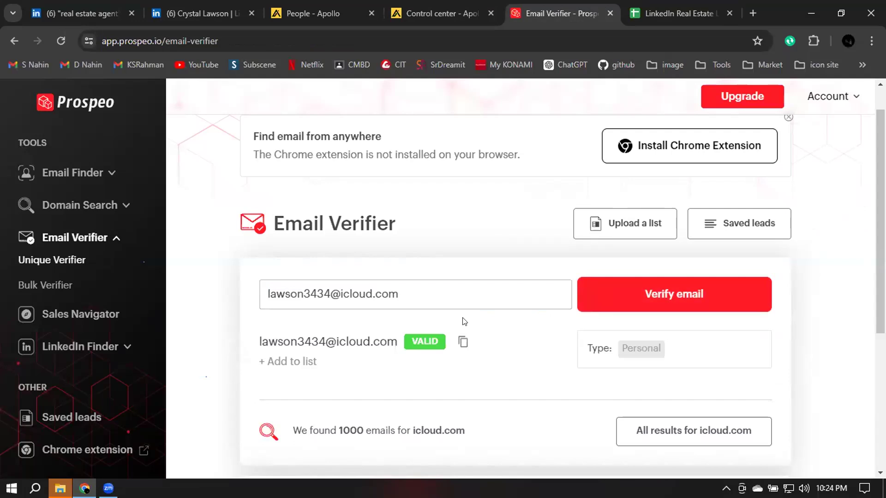
mouse_move(424, 341)
Step: Copy the verified email from Prospeo and paste it into E2 as plain text
left_click(677, 11)
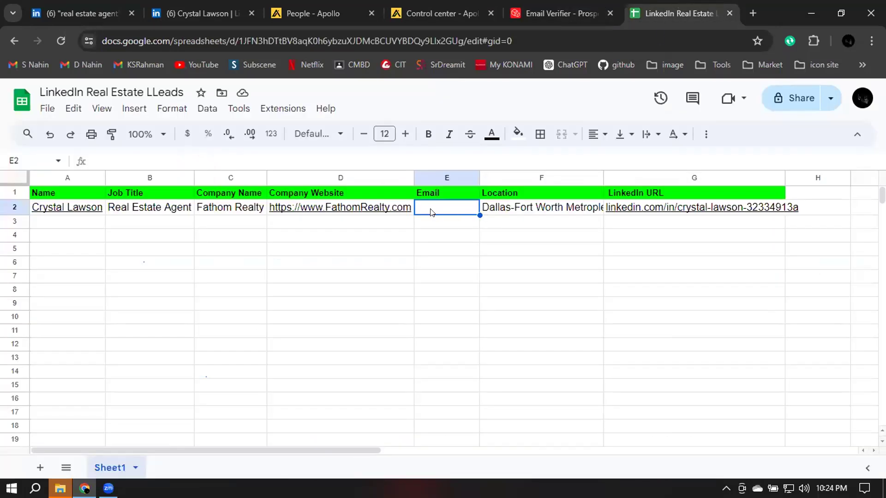
key("ctrl+v")
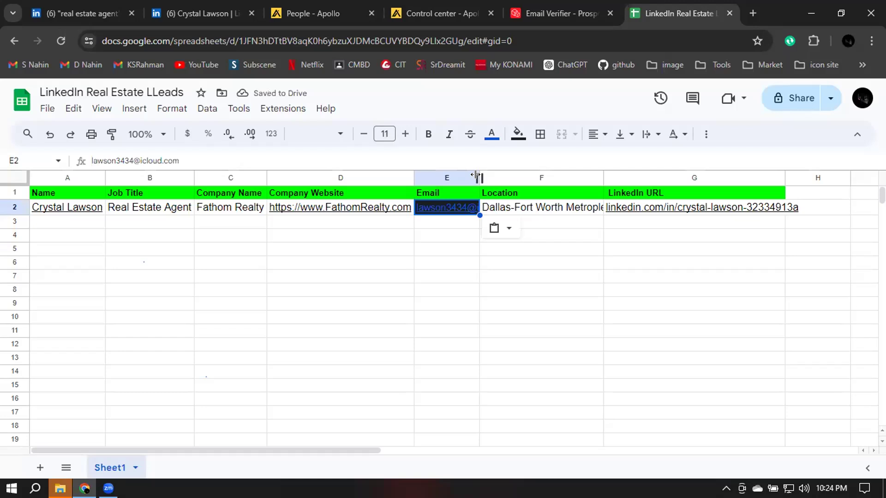
key("ctrl+shift+Tab")
triple_click(388, 293)
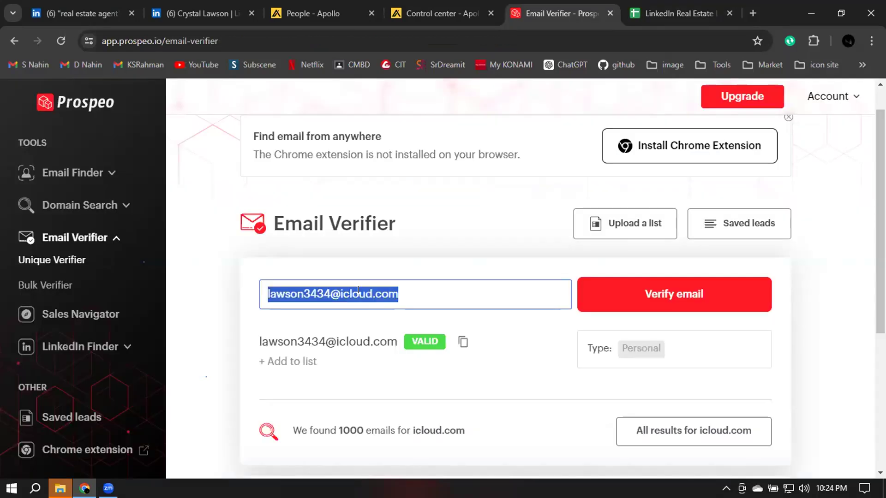
right_click(359, 290)
left_click(406, 93)
left_click(638, 11)
key("ctrl+v")
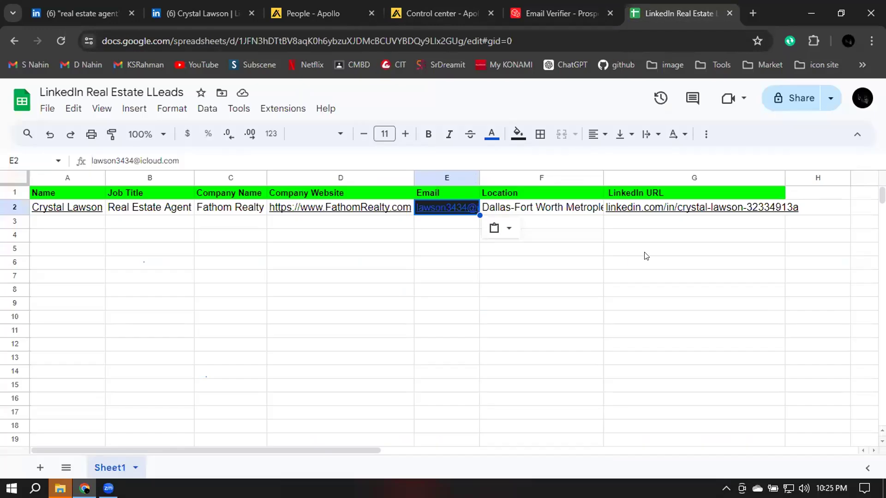
key("ctrl+shift+v")
left_click(455, 211)
Step: Give E2 a white fill and auto-fit columns E and G
left_click(518, 134)
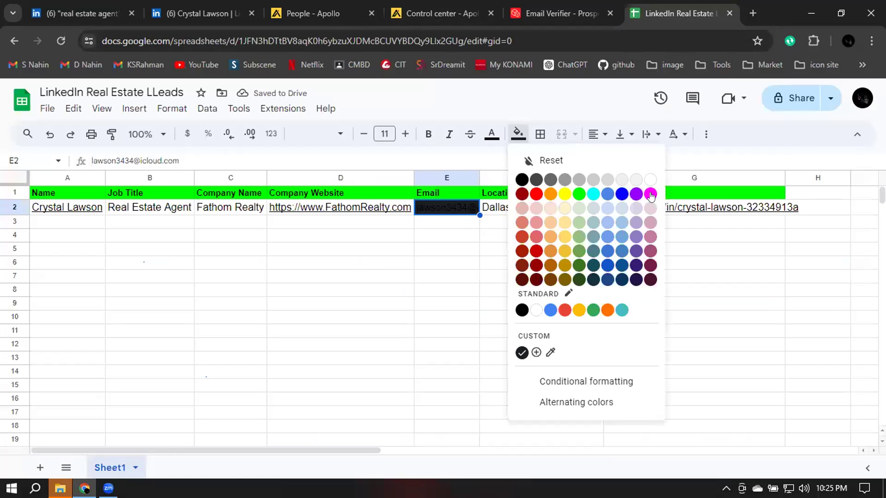
left_click(645, 178)
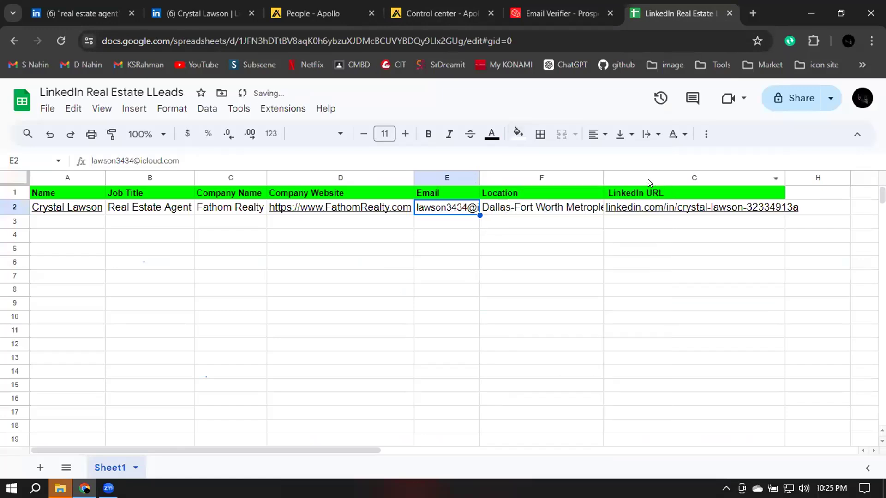
double_click(480, 177)
left_click(467, 317)
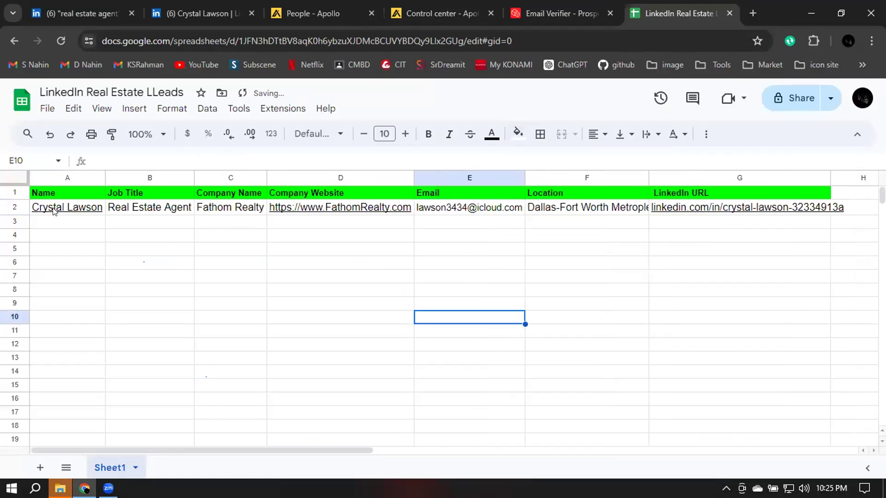
double_click(826, 176)
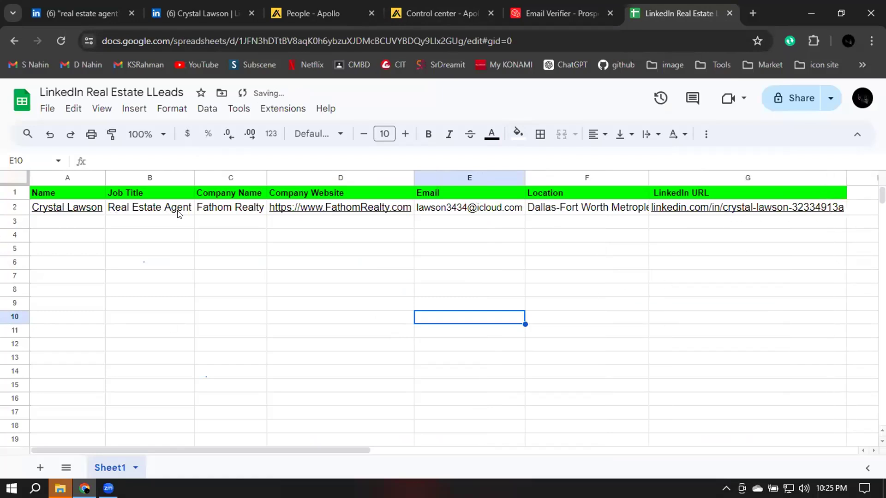
left_click(319, 342)
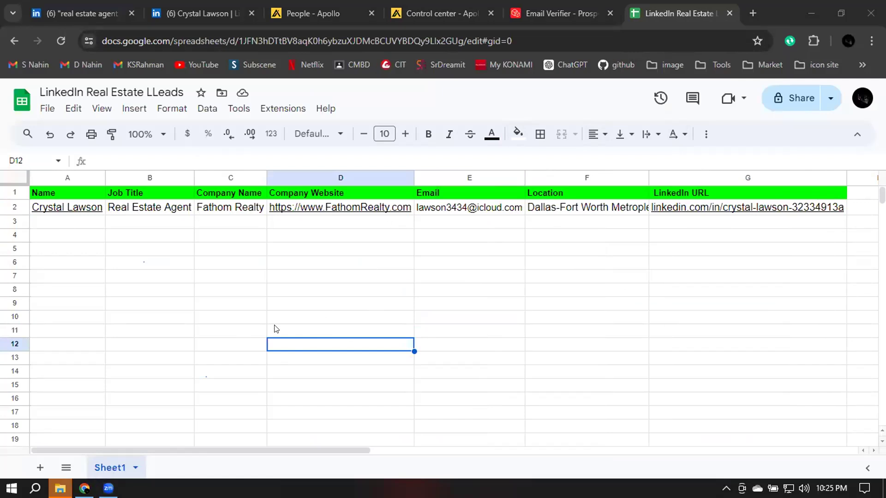
Step: Remove the hyperlink from the lead's name in cell A2
left_click(54, 226)
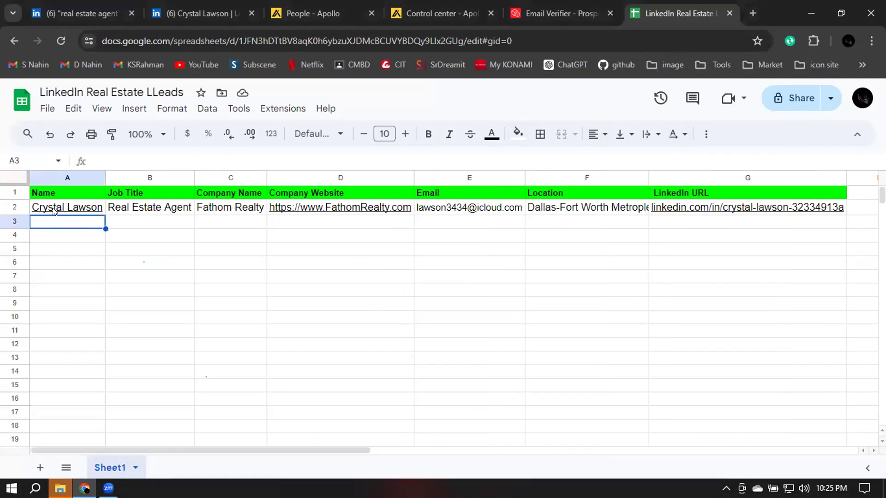
mouse_move(54, 211)
left_click(117, 304)
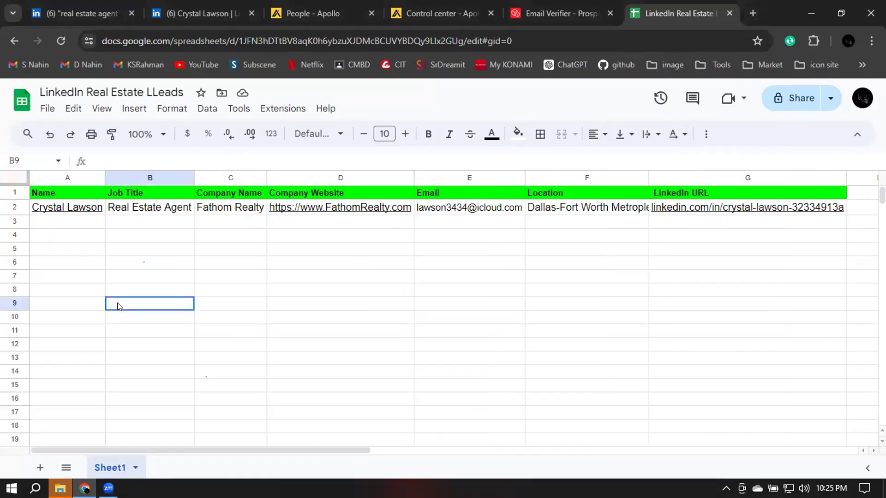
left_click(69, 213)
left_click(215, 231)
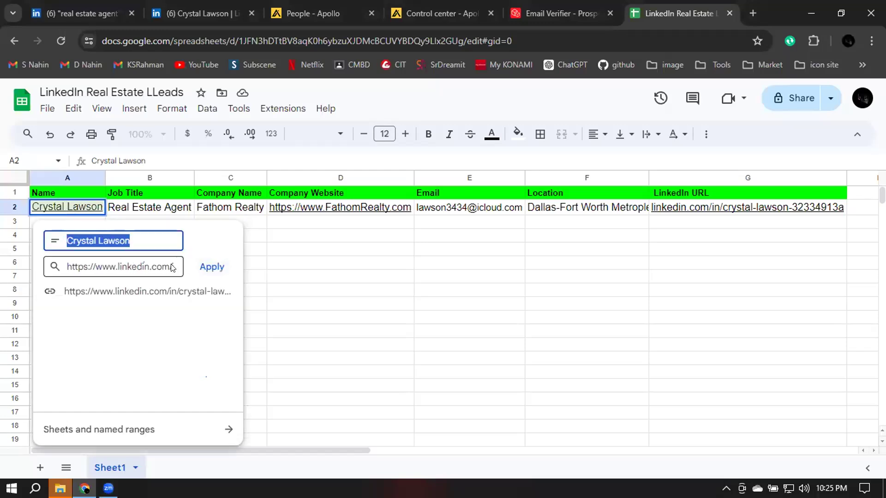
left_click(162, 267)
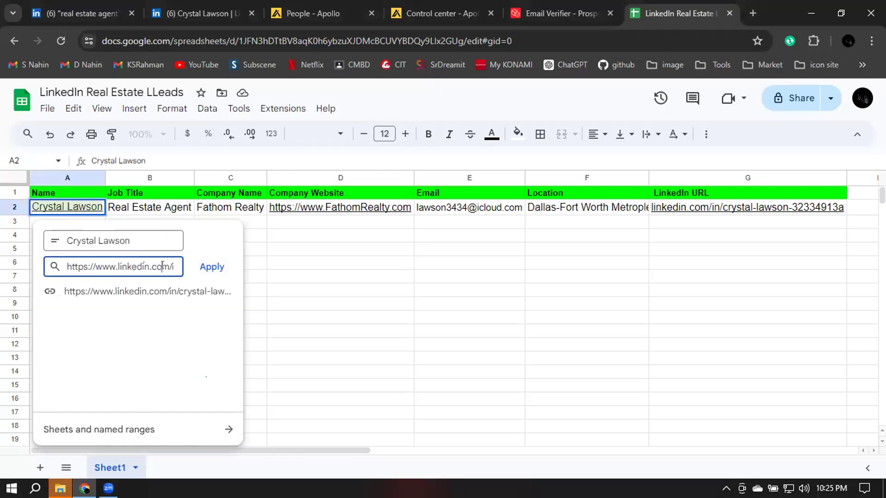
key("ctrl+a")
key("BackSpace")
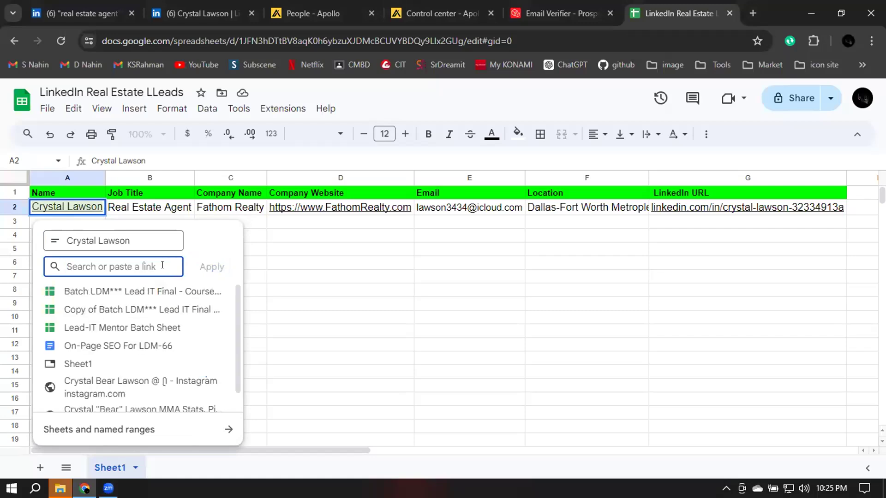
left_click(330, 294)
left_click(75, 247)
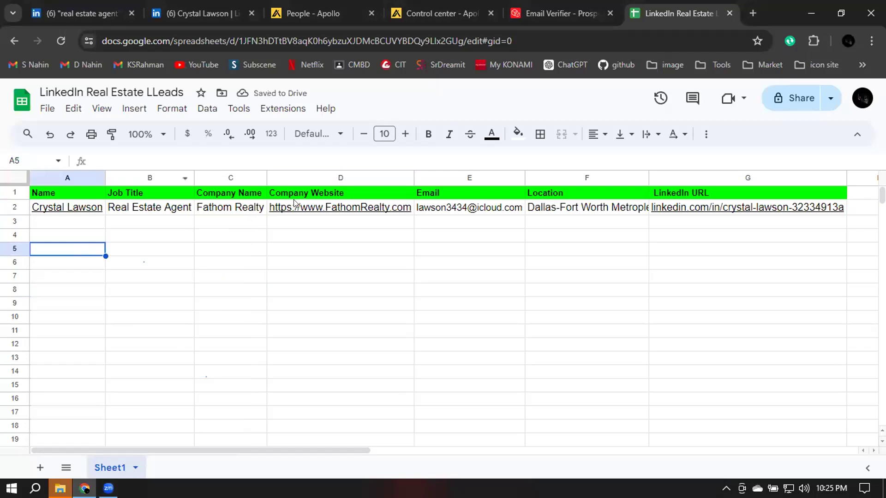
Step: Review row 2's company, email, location and LinkedIn URL cells, then return to LinkedIn
left_click(244, 205)
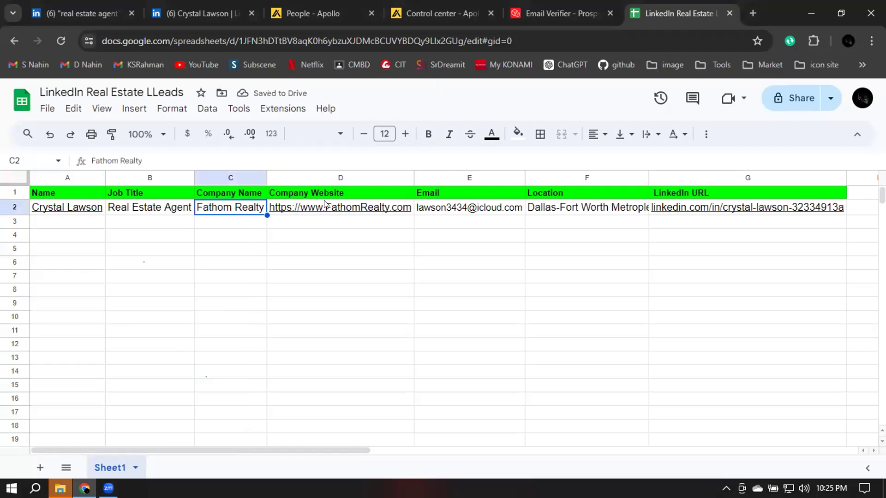
left_click(502, 209)
left_click(572, 207)
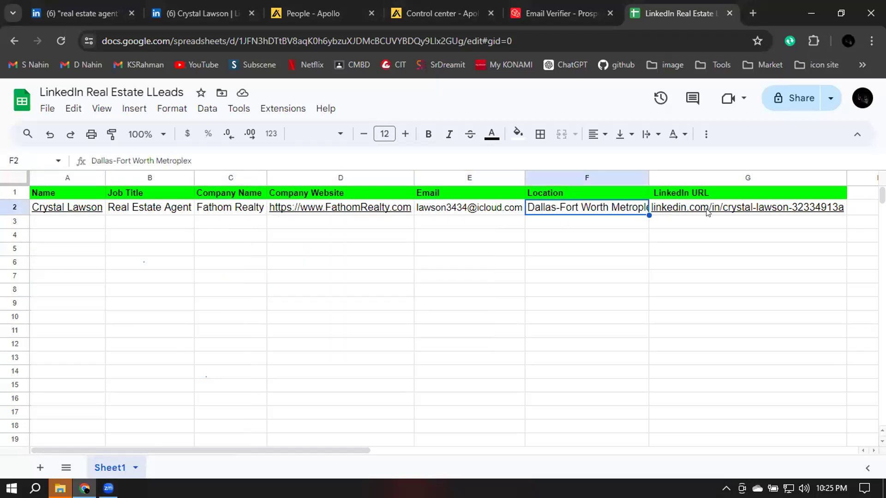
mouse_move(707, 212)
left_click(679, 254)
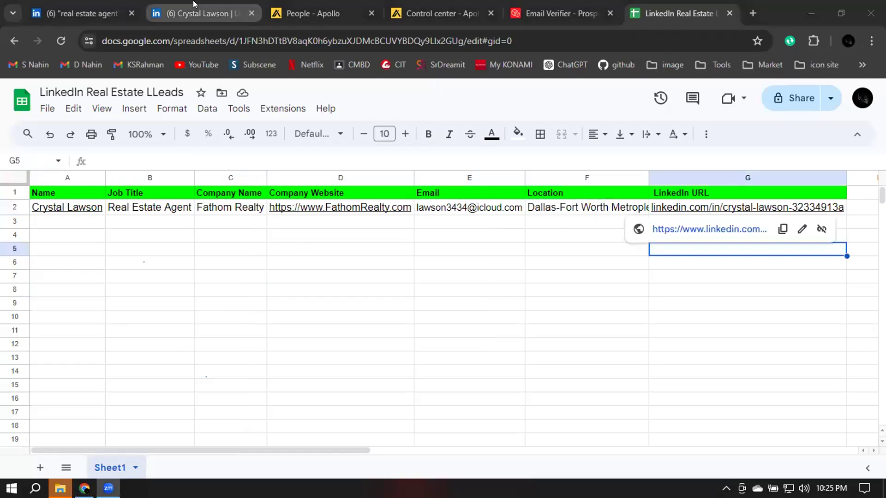
left_click(203, 13)
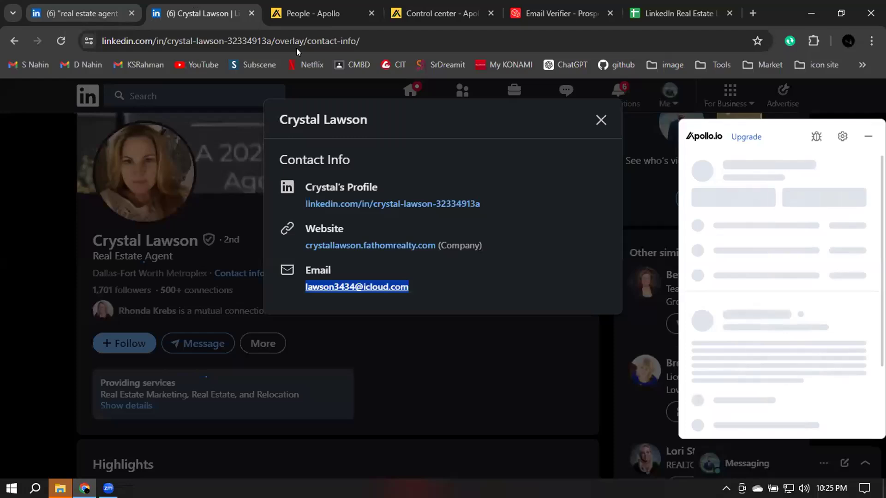
Step: In the search results, copy the second agent's business email shown by Apollo
left_click(601, 120)
left_click(83, 13)
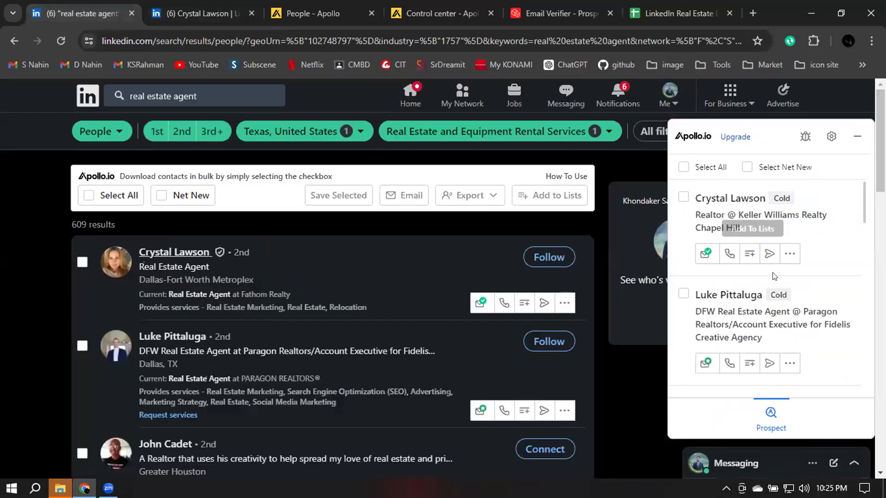
scroll(450, 224, "down", 1)
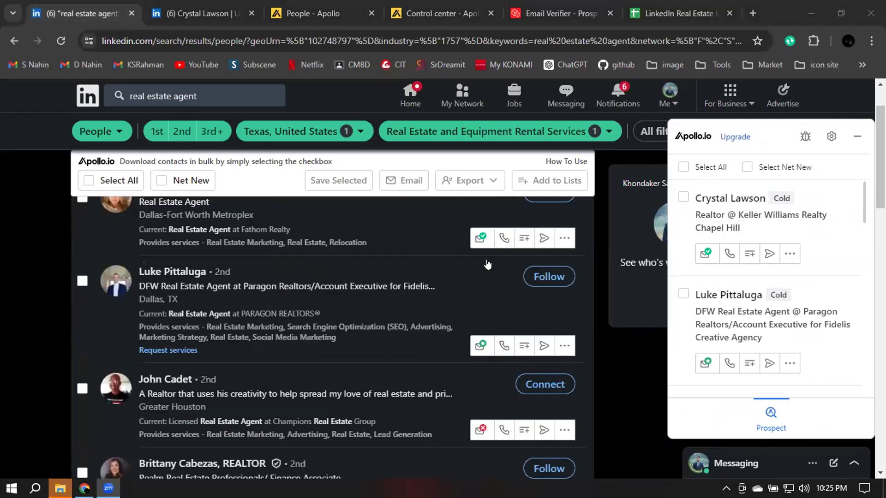
scroll(410, 285, "up", 1)
scroll(441, 300, "down", 1)
left_click(480, 346)
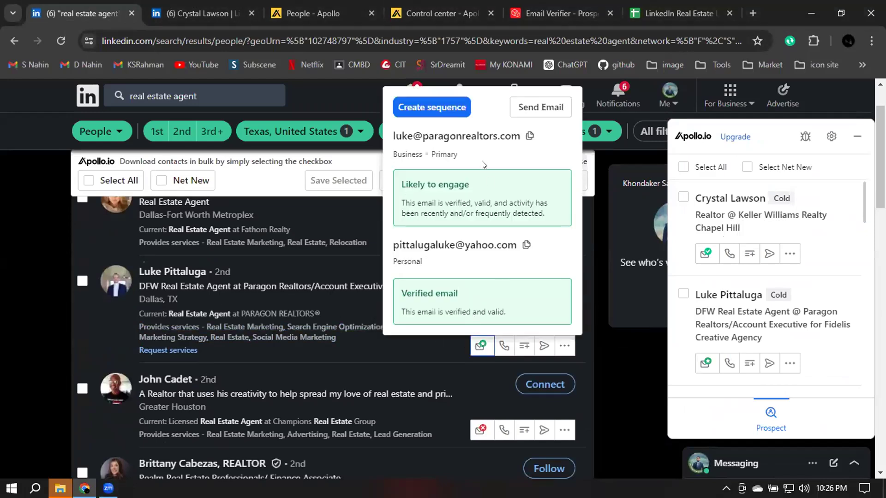
left_click(530, 135)
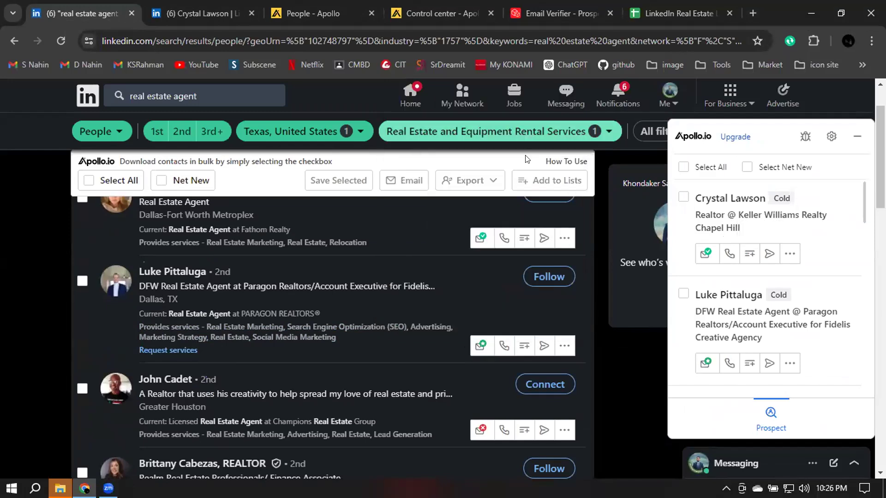
Step: Verify the second agent's business email in Prospeo
left_click(563, 6)
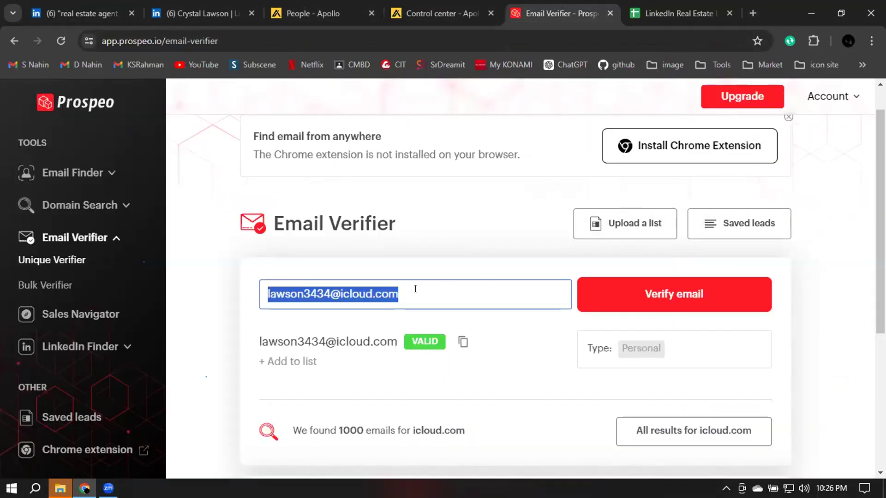
key("ctrl+v")
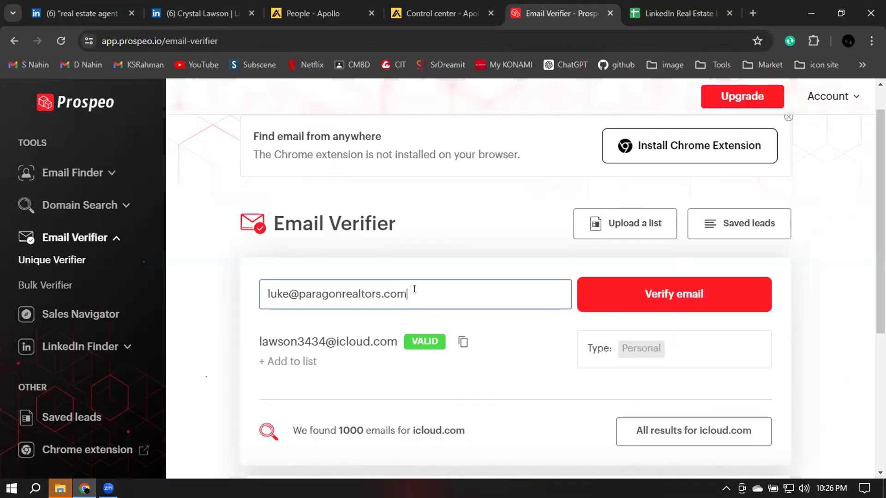
left_click(636, 295)
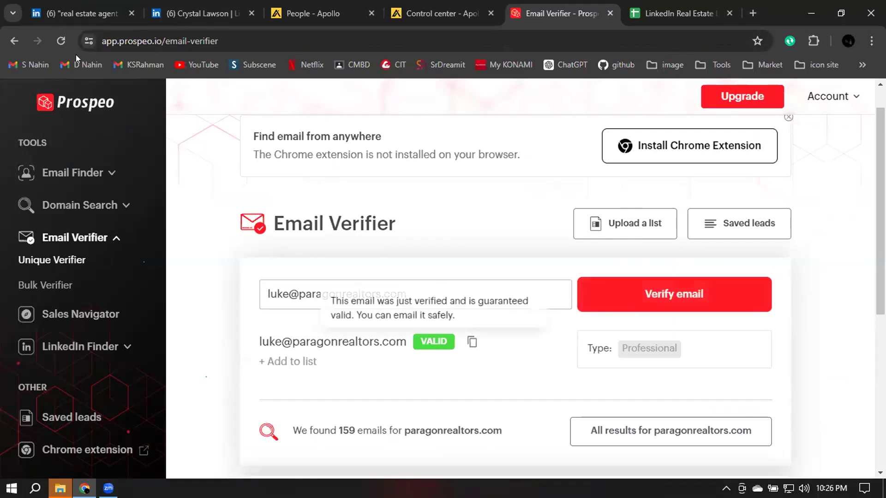
Step: Copy the Monument Realty agent's Apollo email and verify it as VALID and Professional
left_click(78, 13)
scroll(358, 257, "down", 3)
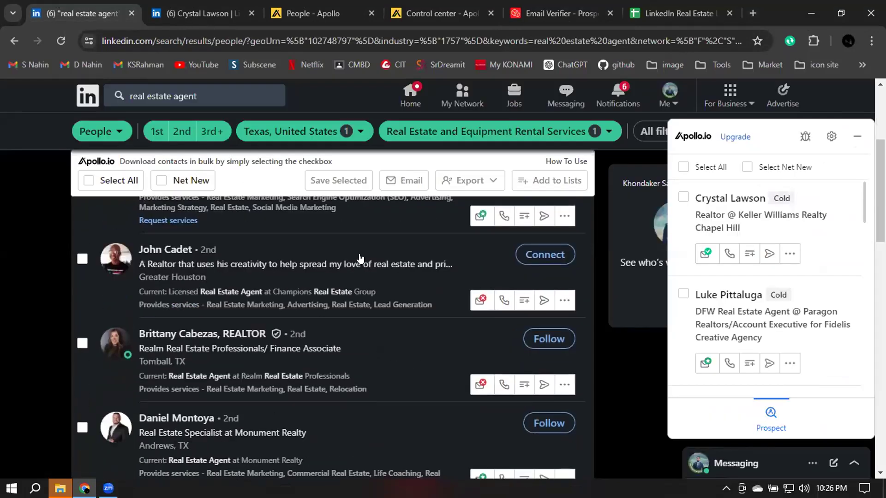
scroll(411, 275, "down", 4)
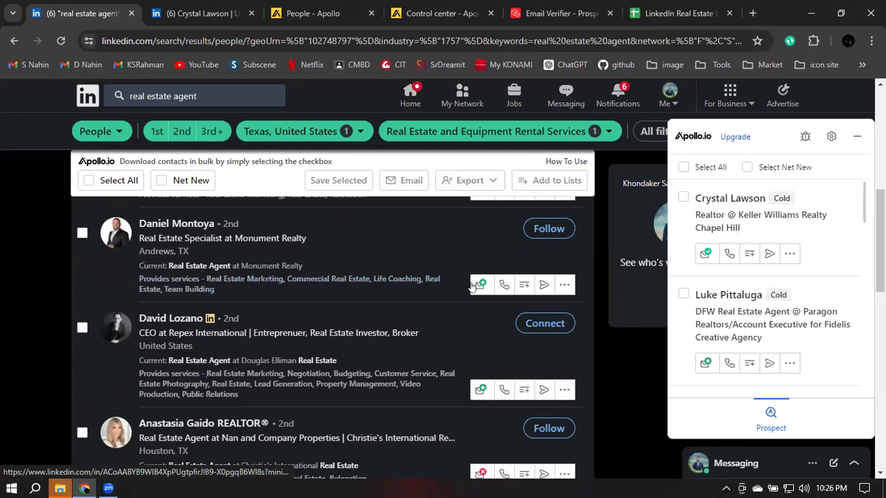
left_click(473, 285)
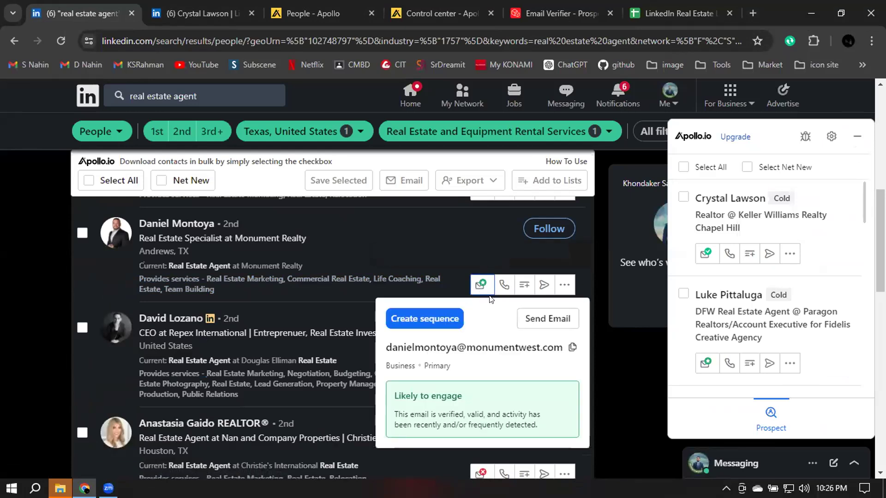
left_click(571, 349)
left_click(560, 13)
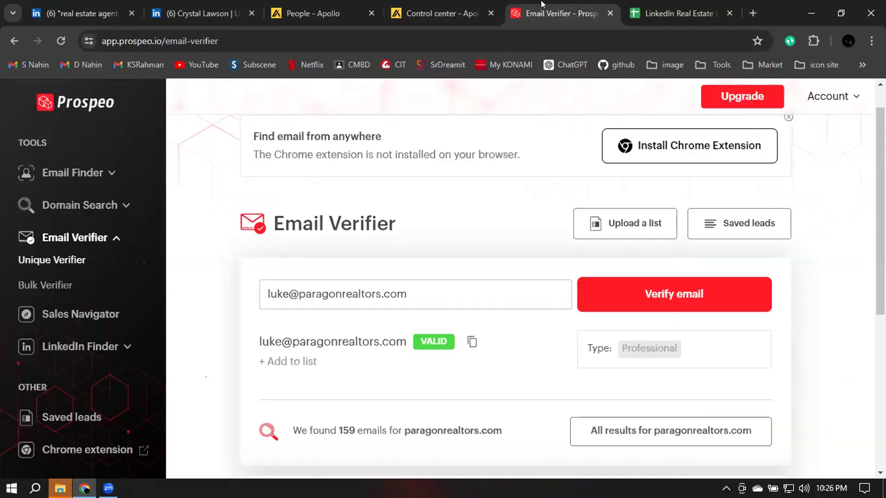
left_click(441, 302)
double_click(441, 301)
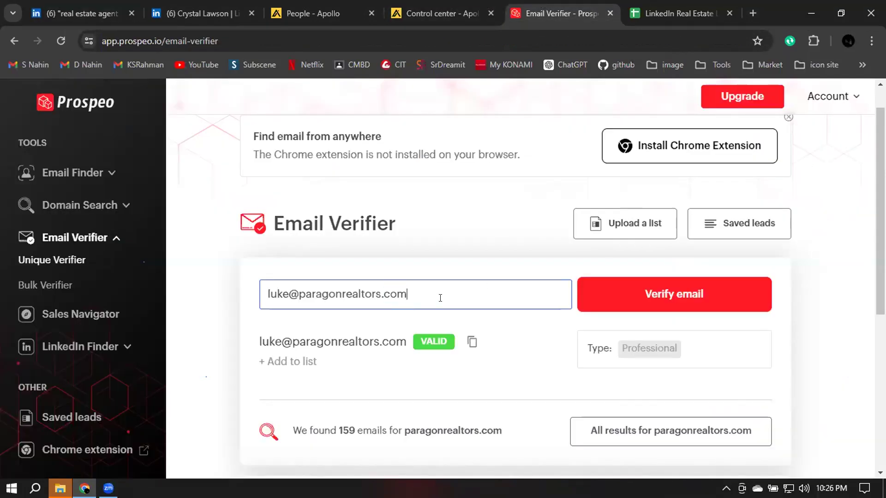
triple_click(440, 298)
key("ctrl+v")
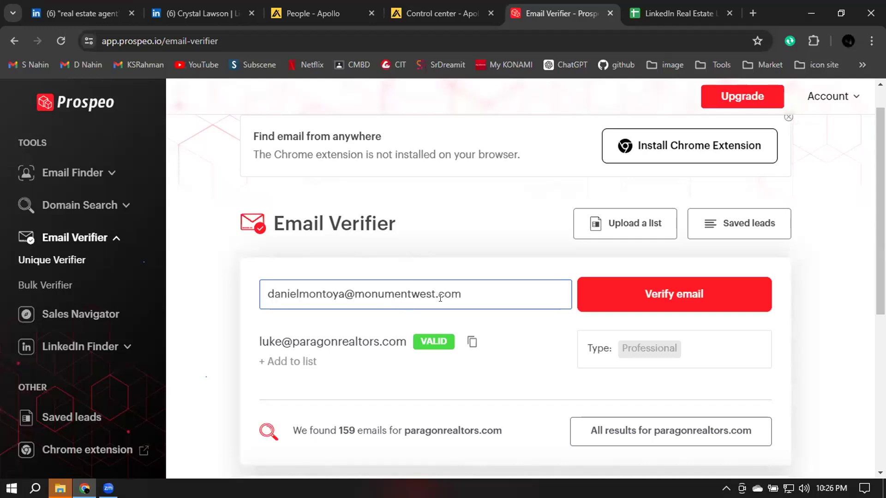
left_click(666, 289)
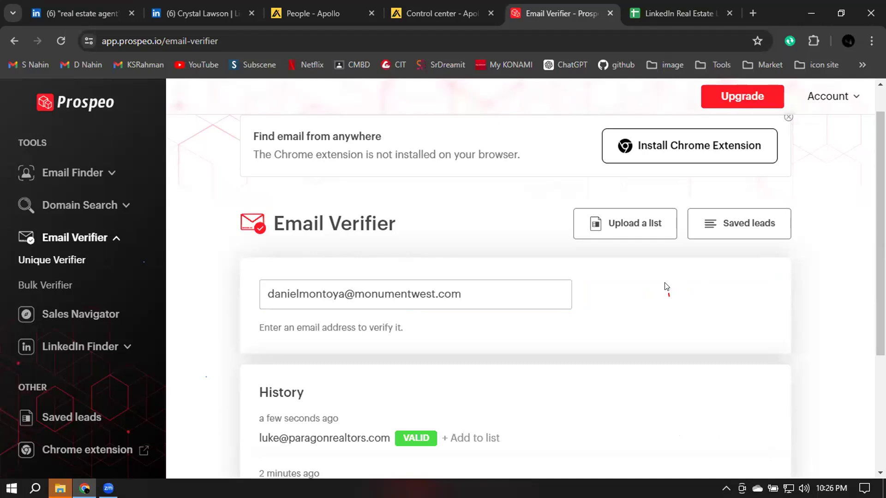
left_click(76, 10)
Step: Minimize the Apollo side panel and look up emails for the first two results
scroll(586, 359, "down", 4)
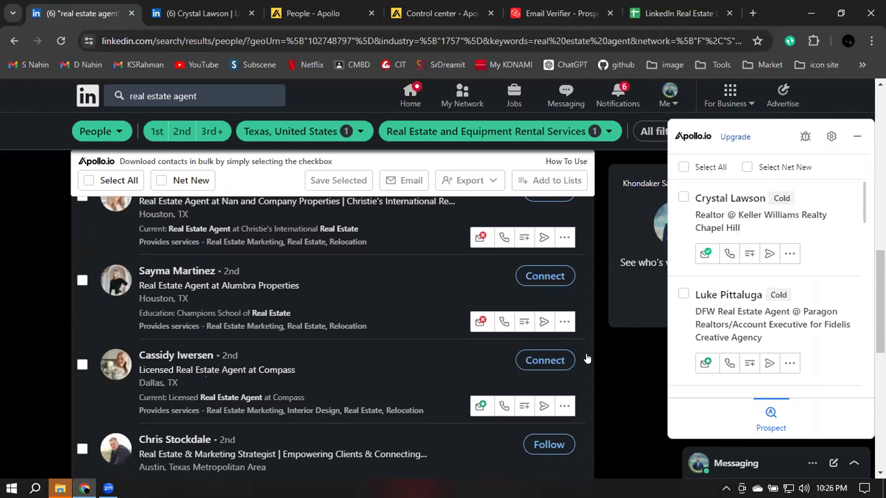
scroll(587, 359, "down", 2)
scroll(587, 359, "down", 3)
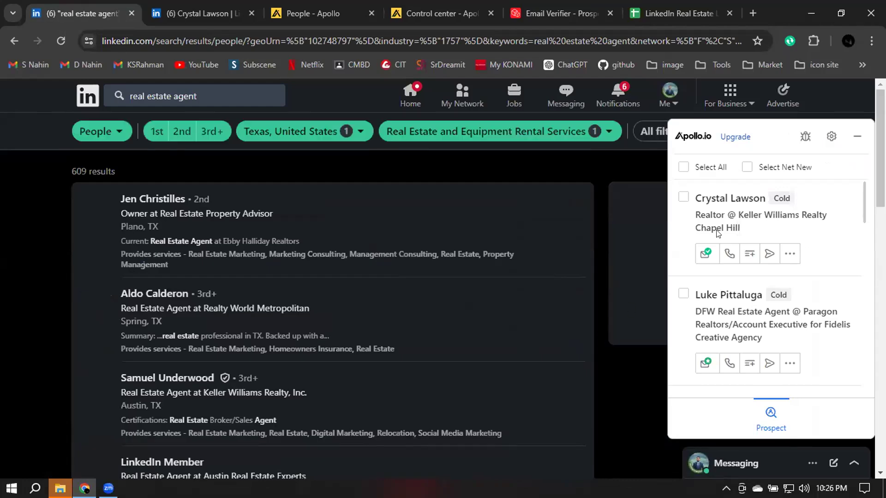
left_click(856, 134)
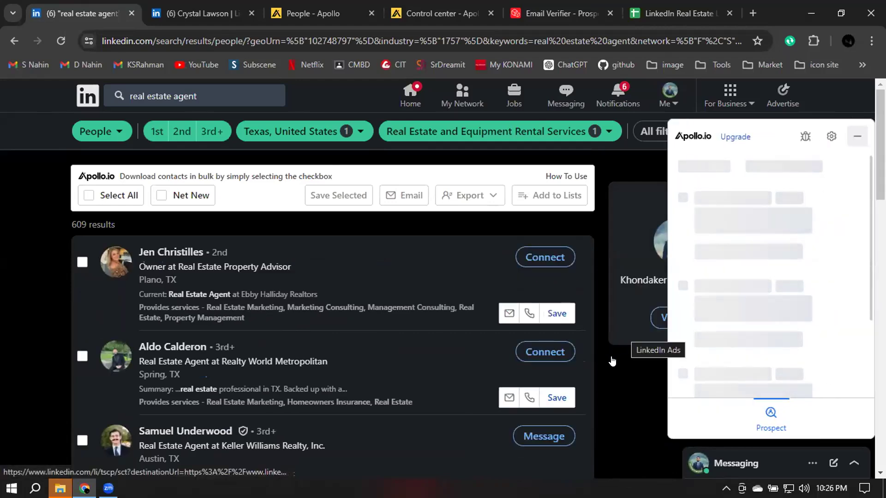
scroll(608, 364, "down", 3)
scroll(580, 337, "up", 1)
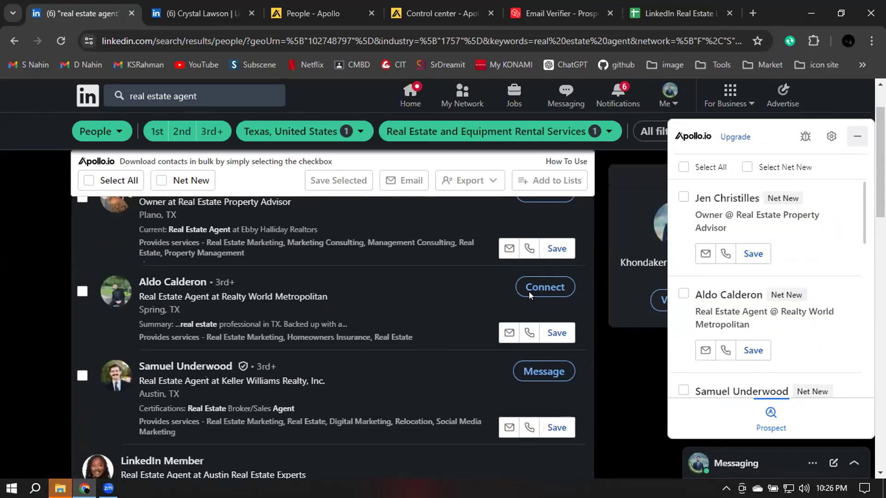
scroll(507, 257, "up", 1)
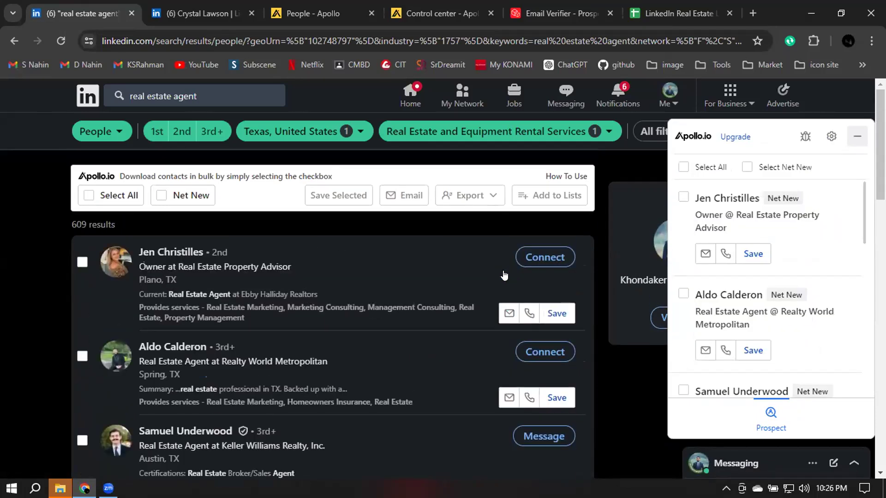
left_click(509, 313)
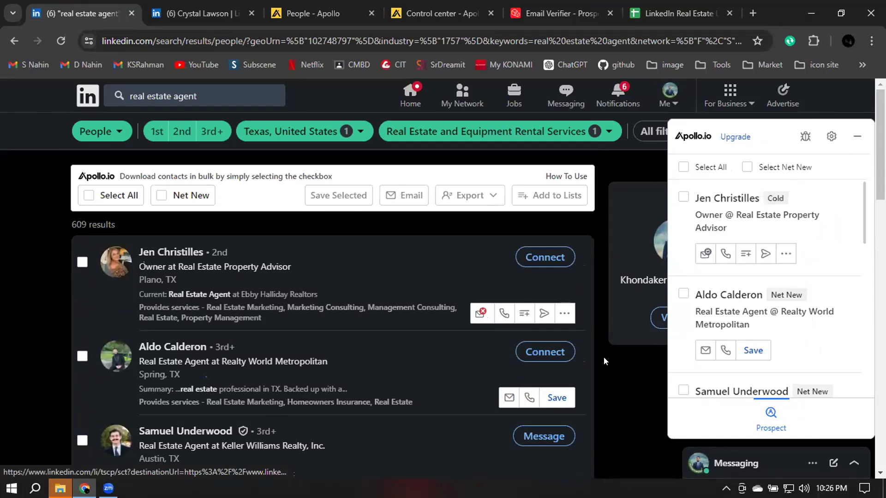
scroll(587, 355, "down", 1)
left_click(509, 333)
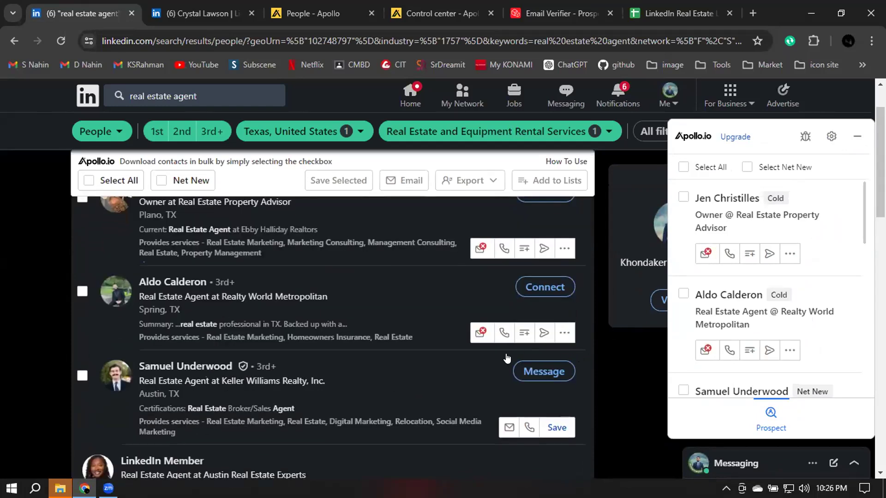
Step: Save the Keller Williams agent to Apollo and toggle Select All on and off
scroll(581, 350, "down", 1)
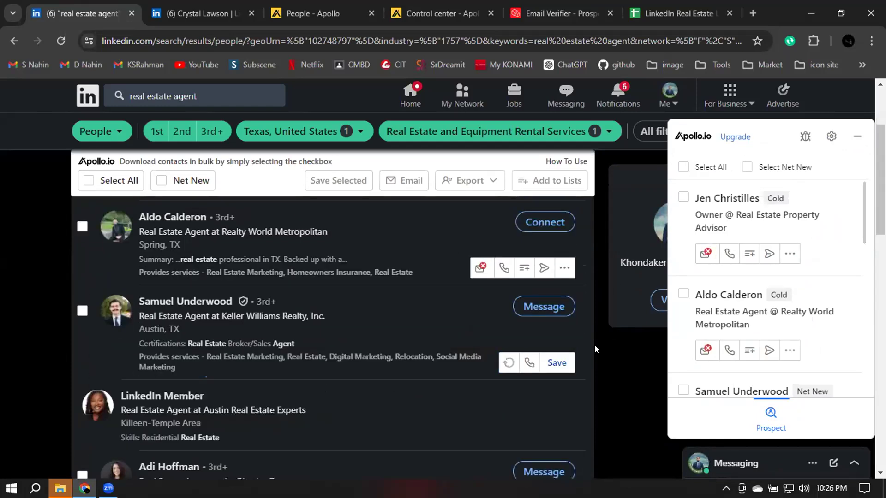
scroll(594, 349, "down", 1)
left_click(484, 299)
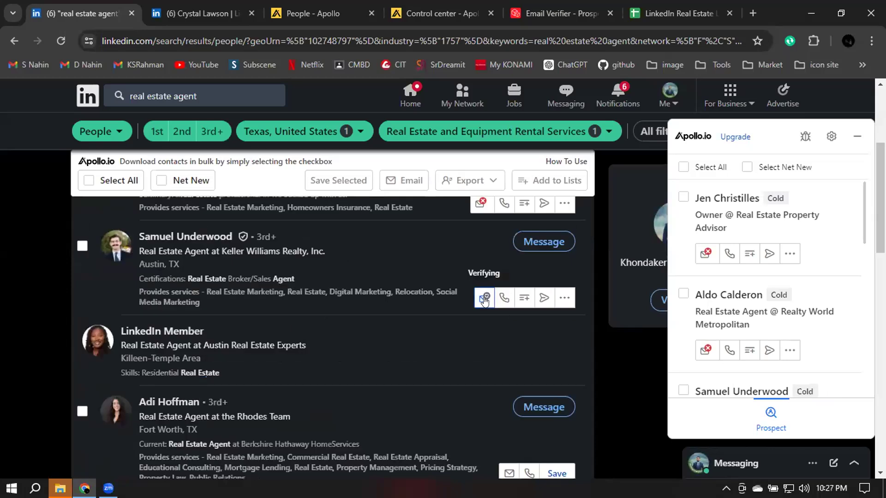
left_click(89, 183)
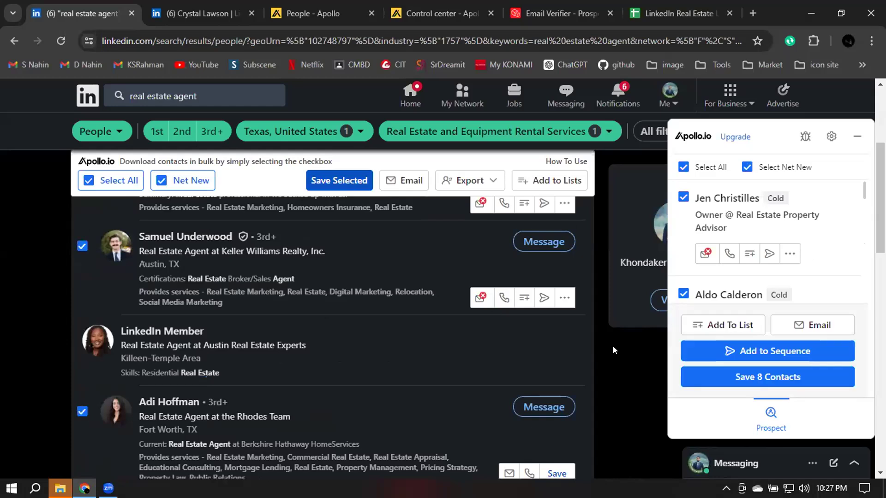
left_click(97, 183)
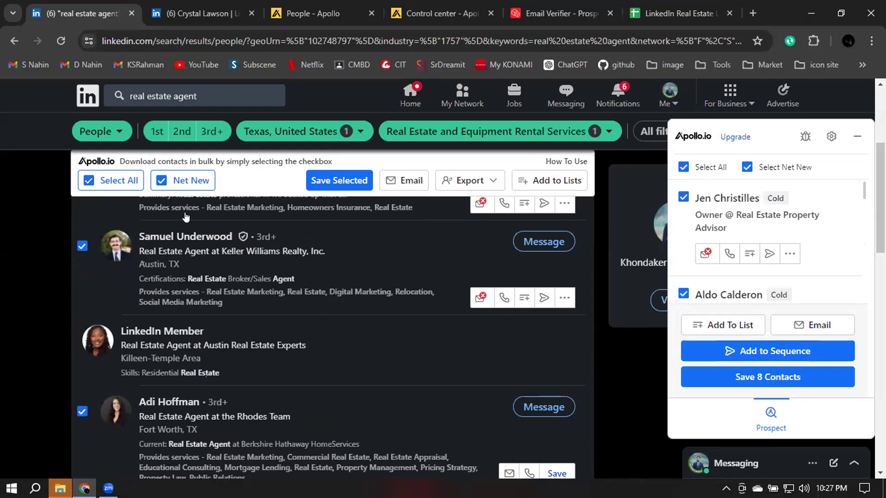
Step: Save the Fathom Realty and StepStone Realty agents to Apollo and reveal the StepStone agent's email
scroll(634, 344, "down", 3)
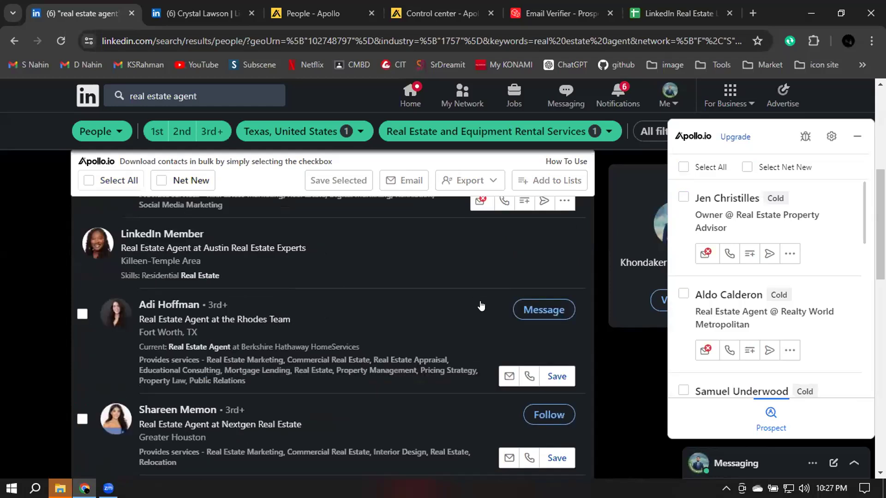
scroll(616, 345, "down", 1)
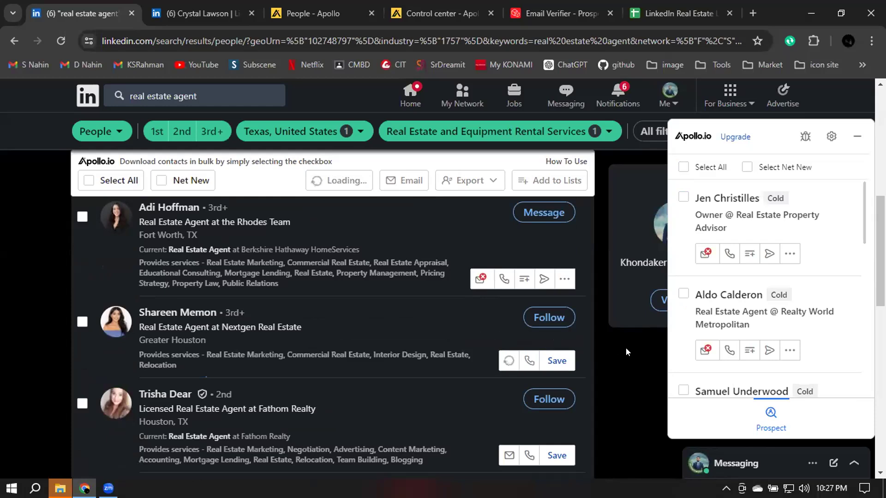
scroll(626, 352, "down", 3)
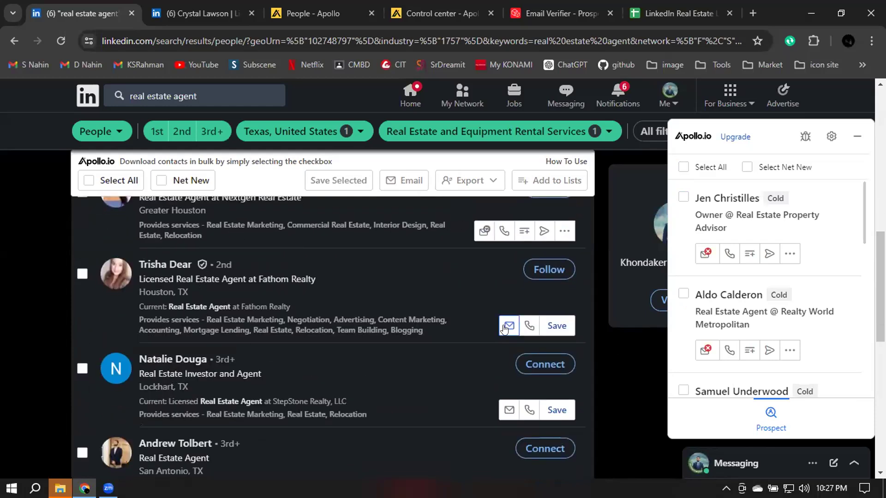
left_click(574, 326)
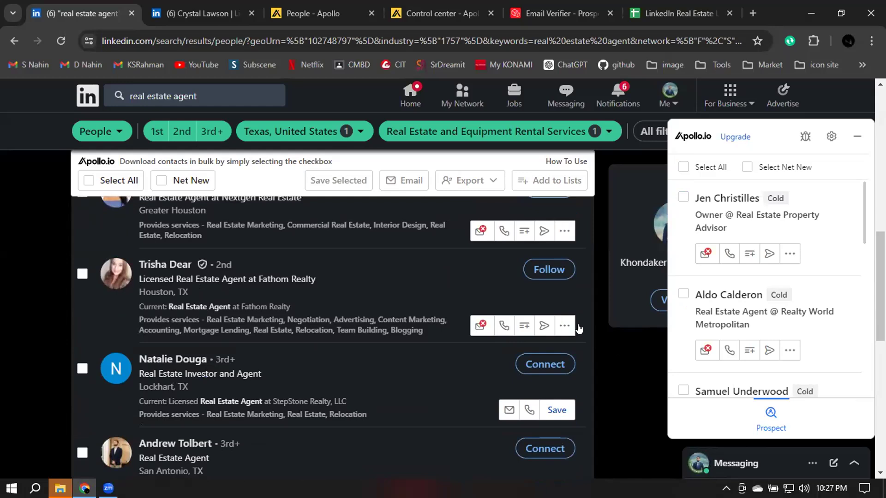
scroll(508, 327, "down", 1)
left_click(557, 345)
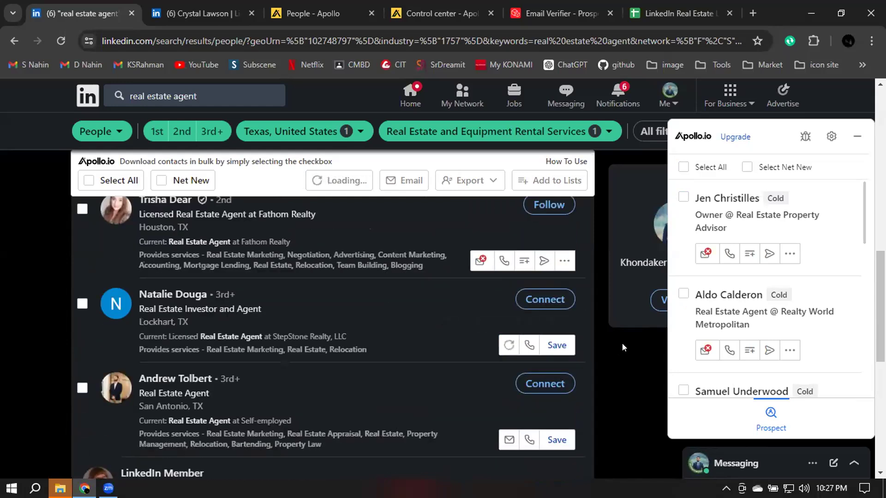
scroll(622, 345, "down", 1)
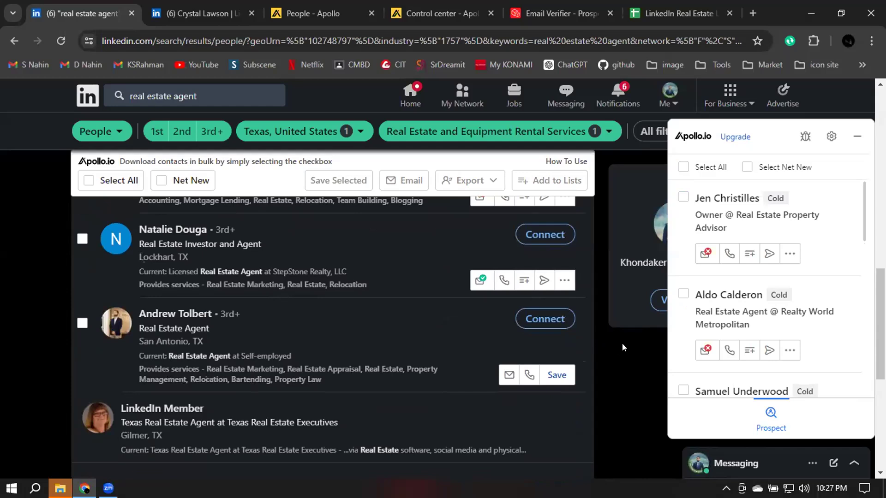
left_click(475, 279)
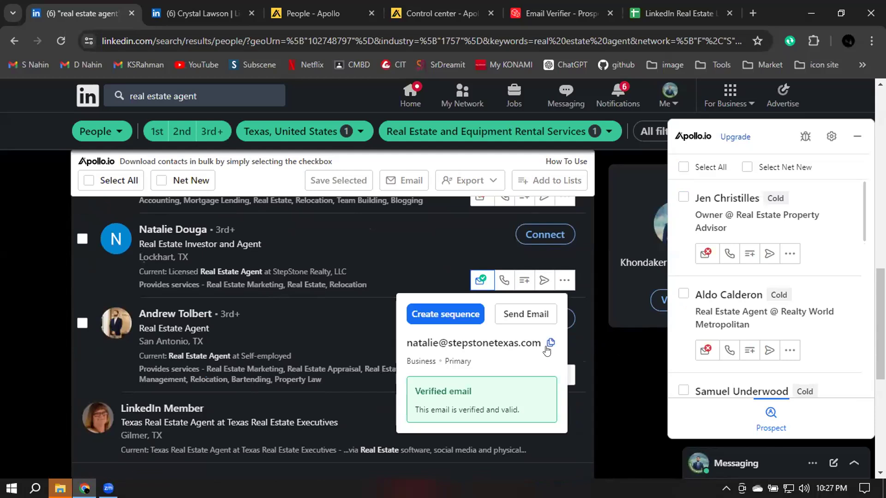
Step: Verify the StepStone agent's email in Prospeo (VALID, Professional), then open a new tab
left_click(440, 287)
key("ctrl+5")
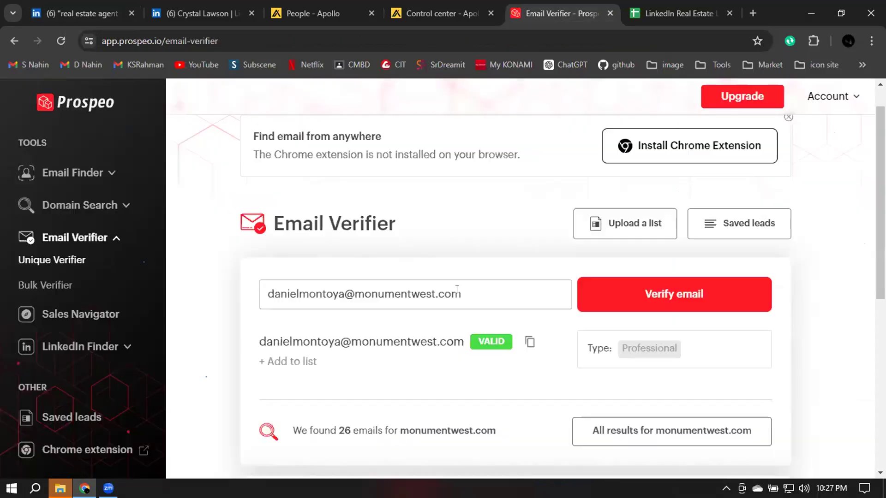
triple_click(454, 289)
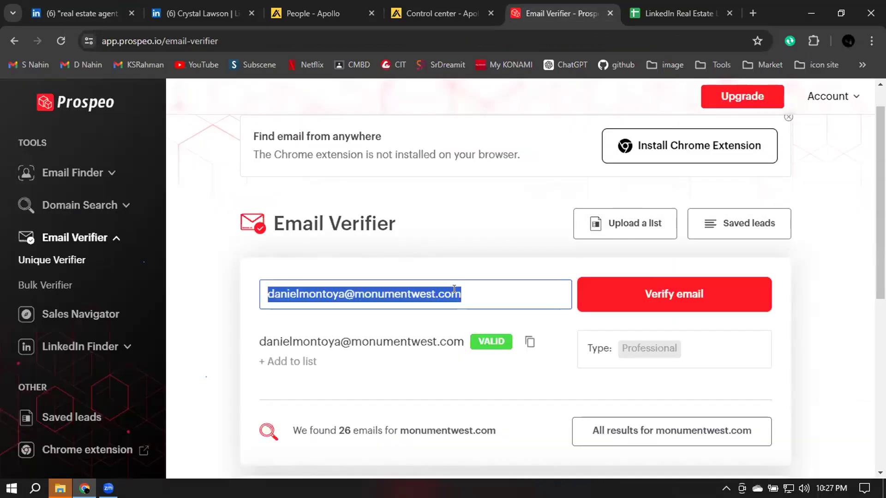
key("ctrl+v")
key("Return")
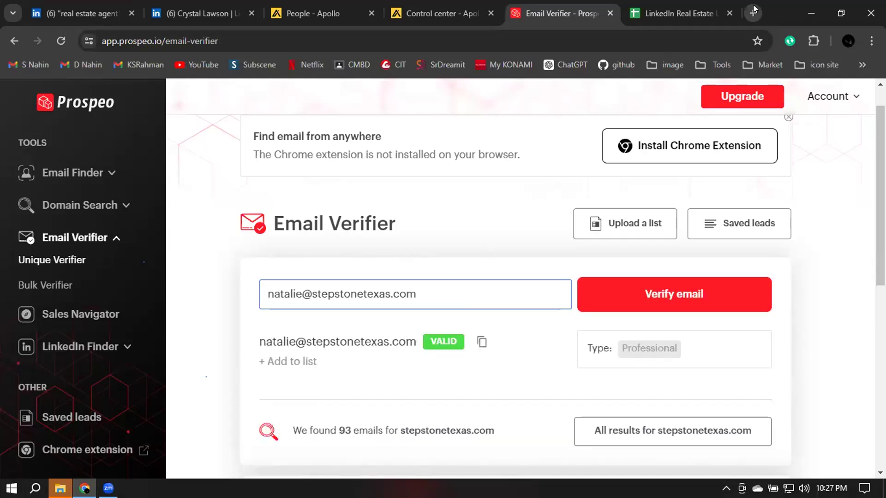
key("ctrl+t")
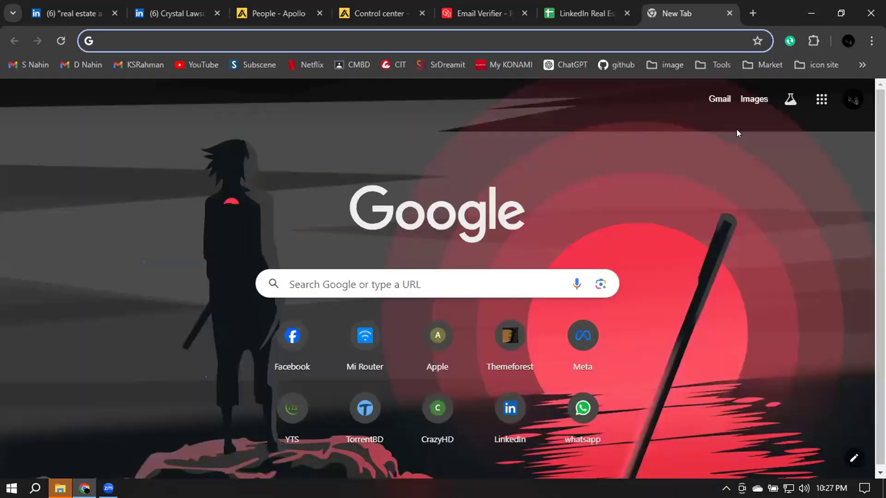
Step: Sign in to snov.io with the first Google account and continue on the free trial
type("snov.io")
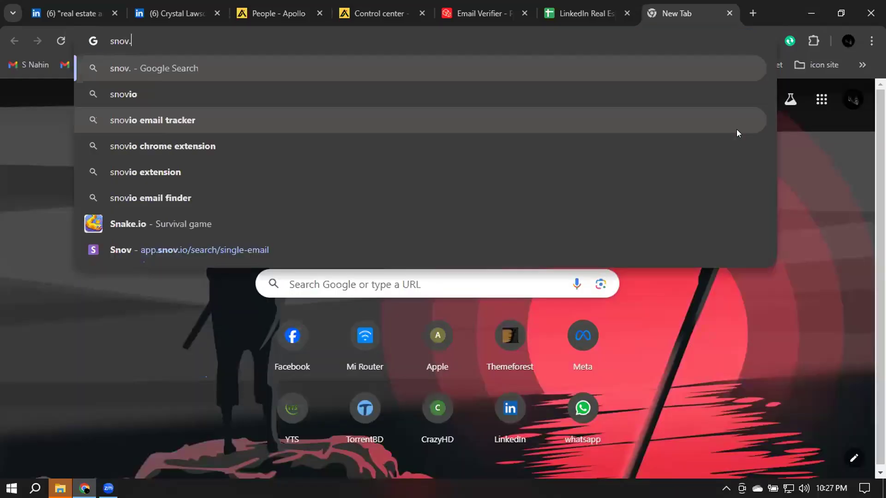
key("Return")
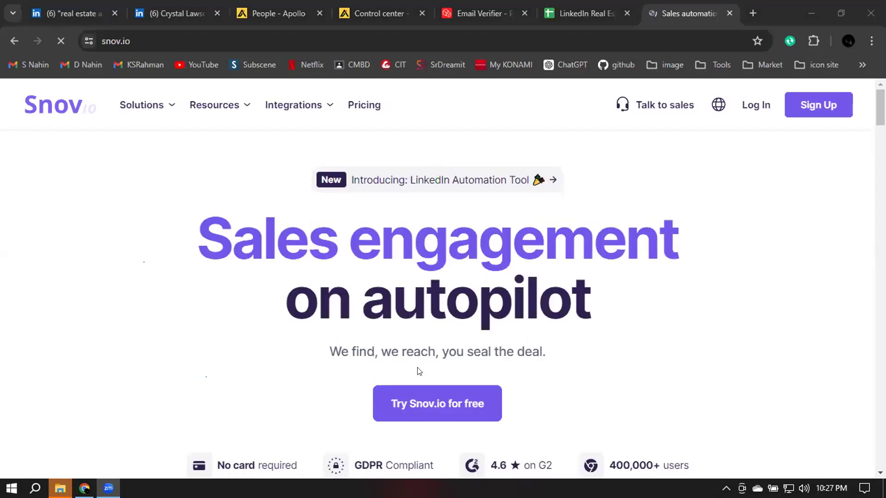
left_click(747, 105)
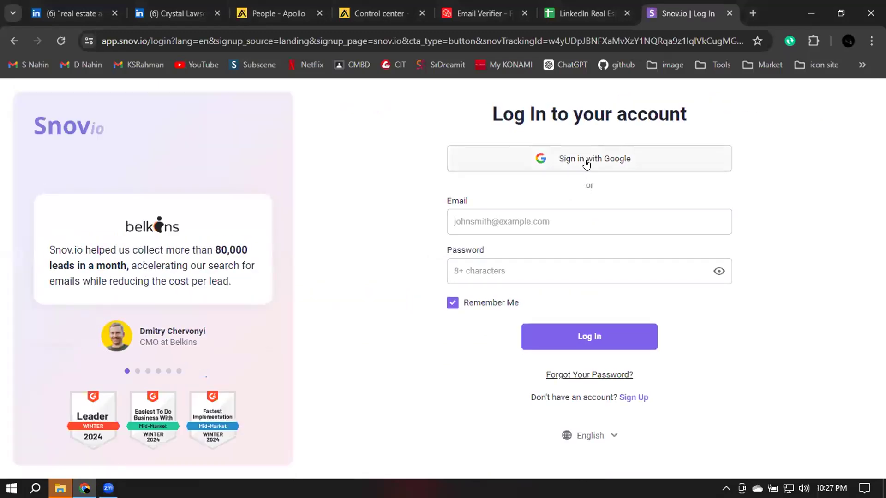
left_click(586, 162)
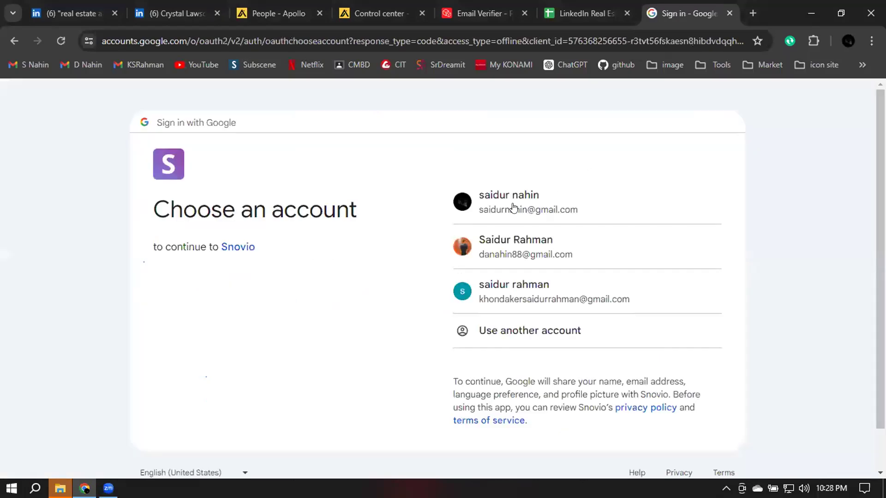
left_click(638, 207)
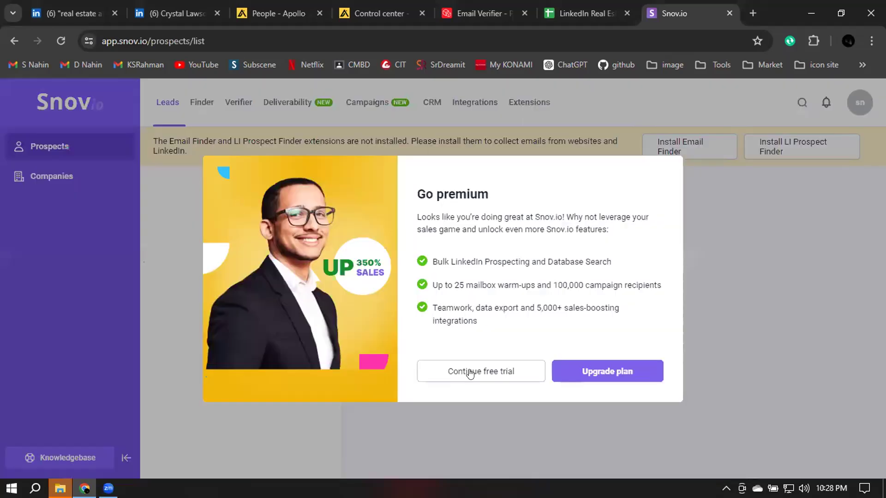
left_click(470, 373)
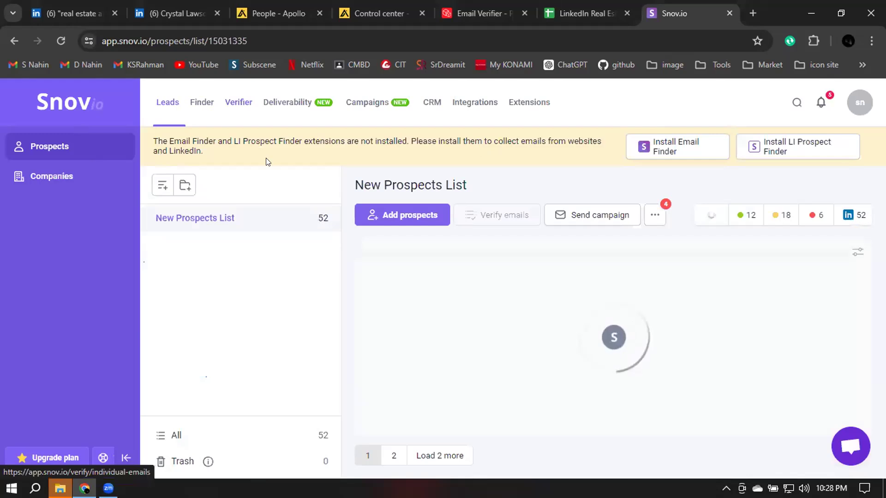
Step: Browse Snov.io's New Prospects List of 52 prospects, then return to Prospeo
mouse_move(771, 367)
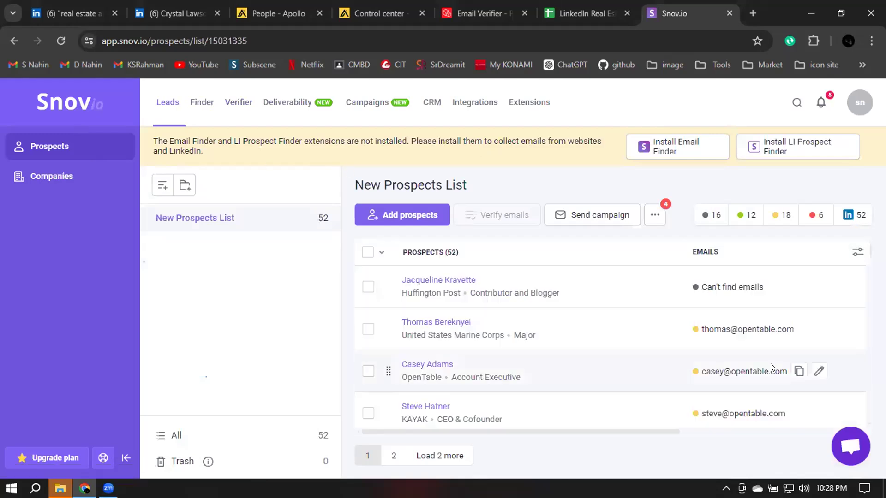
scroll(771, 368, "down", 1)
scroll(772, 368, "down", 3)
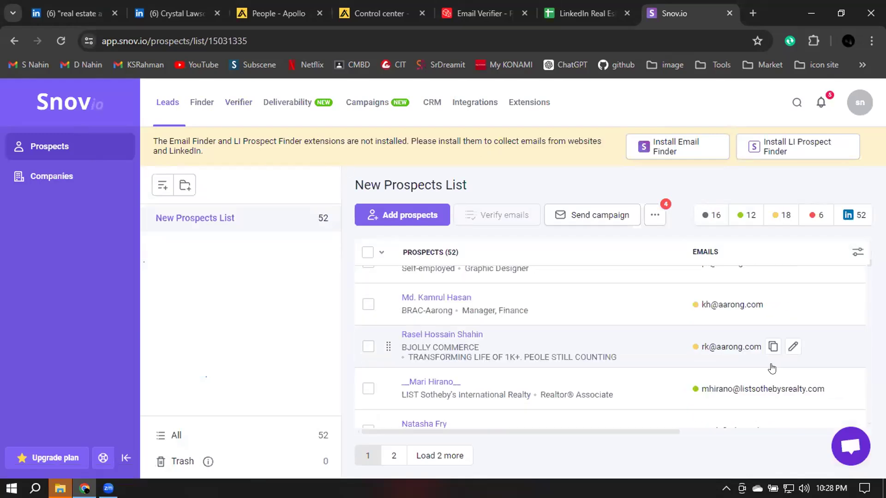
scroll(789, 350, "down", 3)
scroll(823, 337, "up", 1)
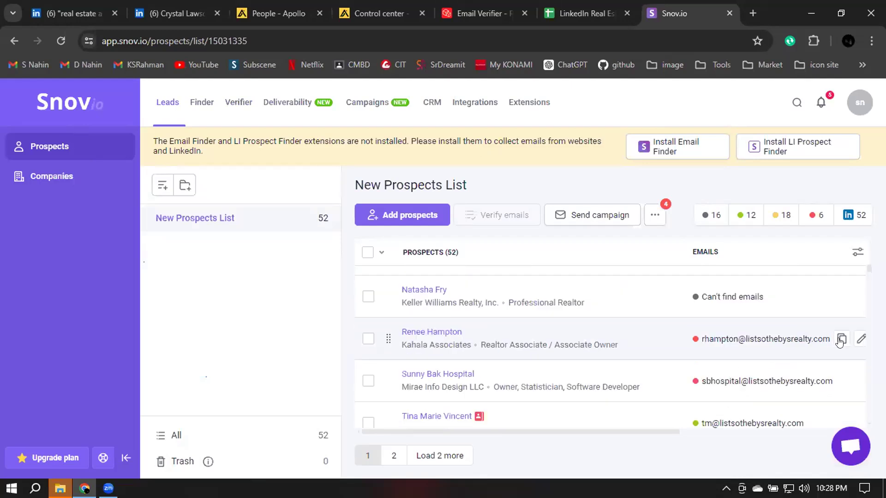
key("ctrl+5")
Step: Paste the copied realtor email into Prospeo's verifier and verify it, which shows INVALID
double_click(423, 285)
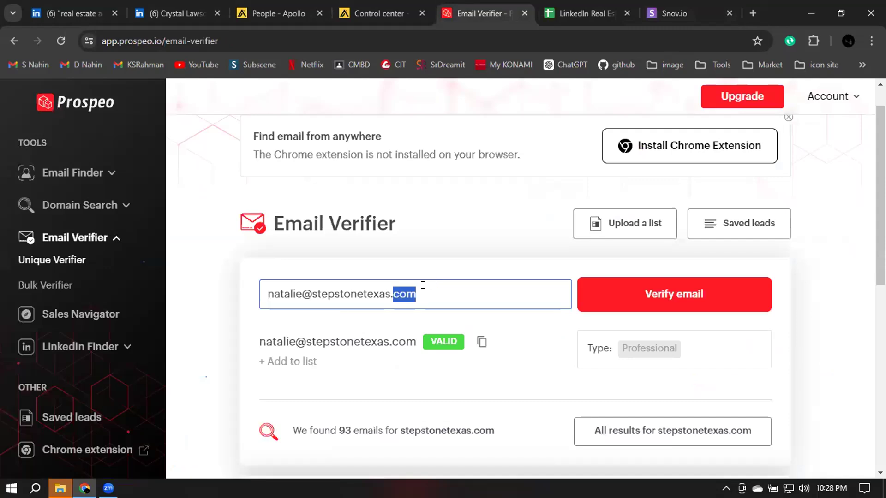
key("ctrl+a")
key("ctrl+v")
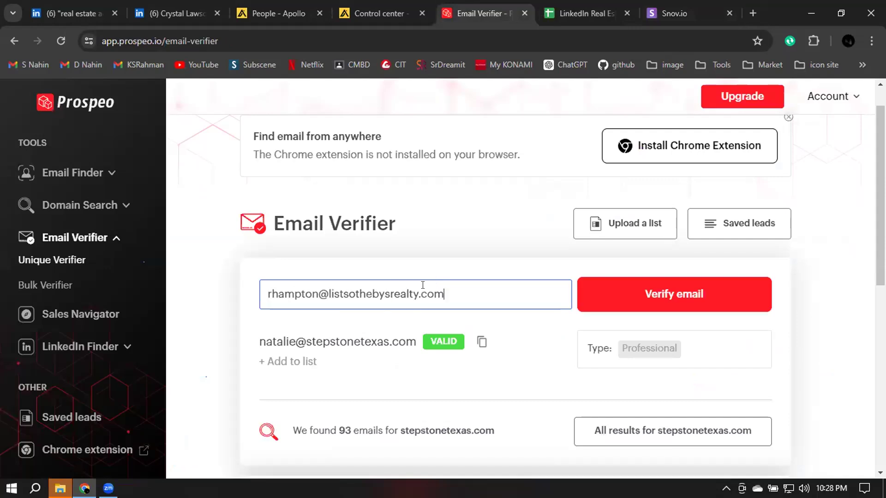
key("Return")
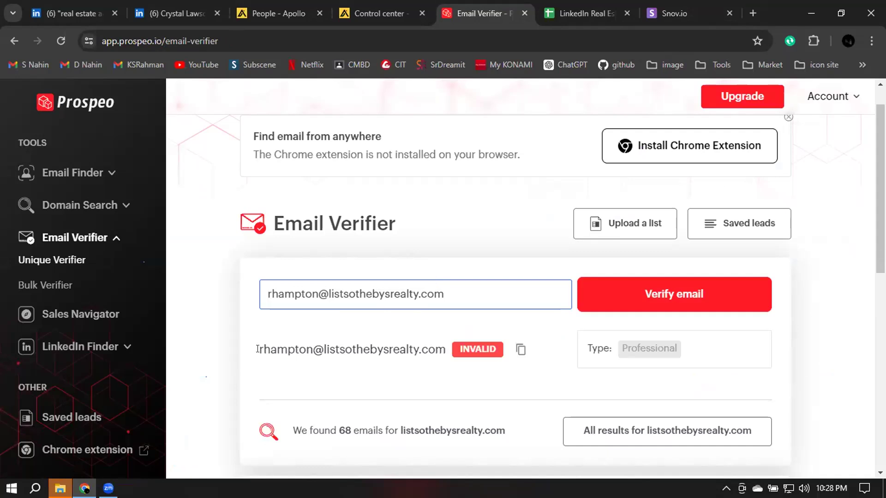
left_click_drag(268, 349, 500, 349)
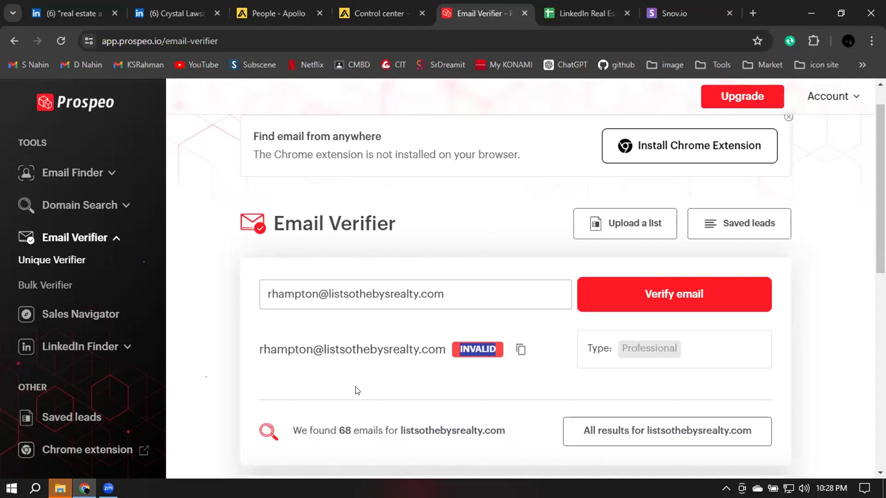
Step: Copy the Hawaii Life broker's email address from Snov.io's prospects list
key("alt+Tab")
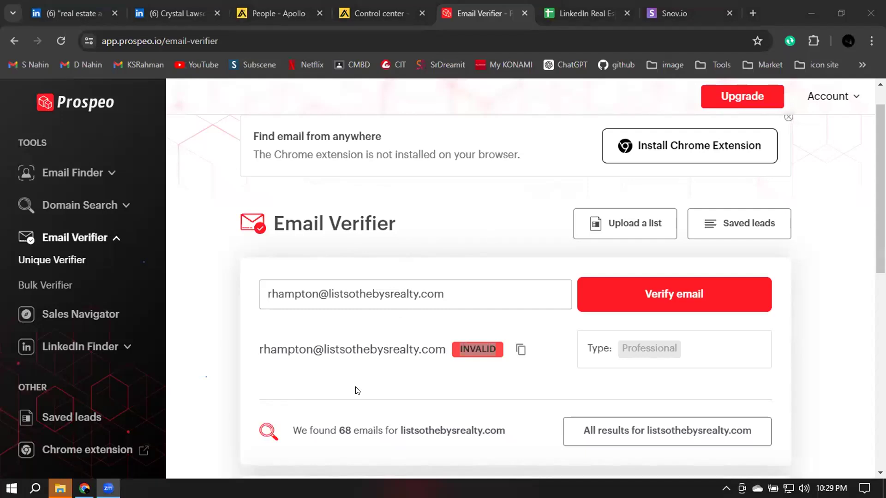
left_click(450, 338)
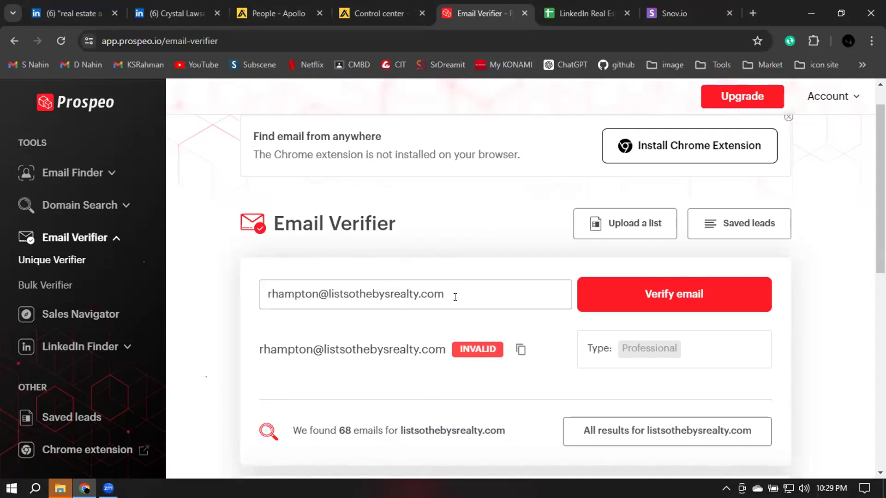
scroll(455, 296, "down", 1)
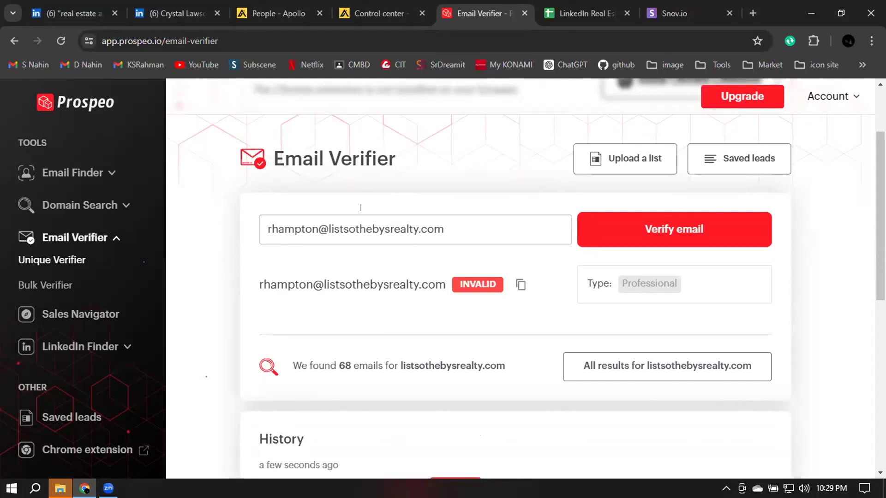
left_click(674, 13)
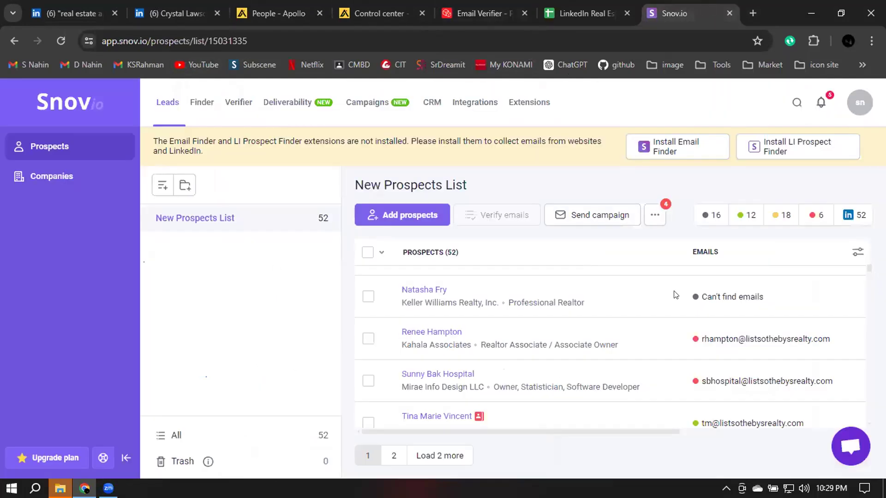
scroll(657, 286, "down", 2)
scroll(770, 347, "down", 1)
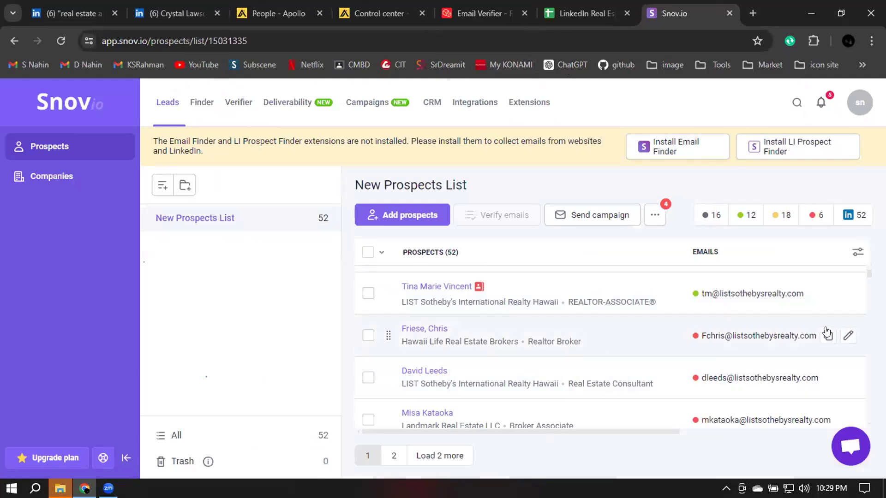
left_click(827, 333)
Step: Verify the broker's listsothebysrealty.com address in Prospeo (INVALID, 68 domain emails), then select cell D10
left_click(581, 12)
left_click(460, 17)
triple_click(483, 228)
key("ctrl+v")
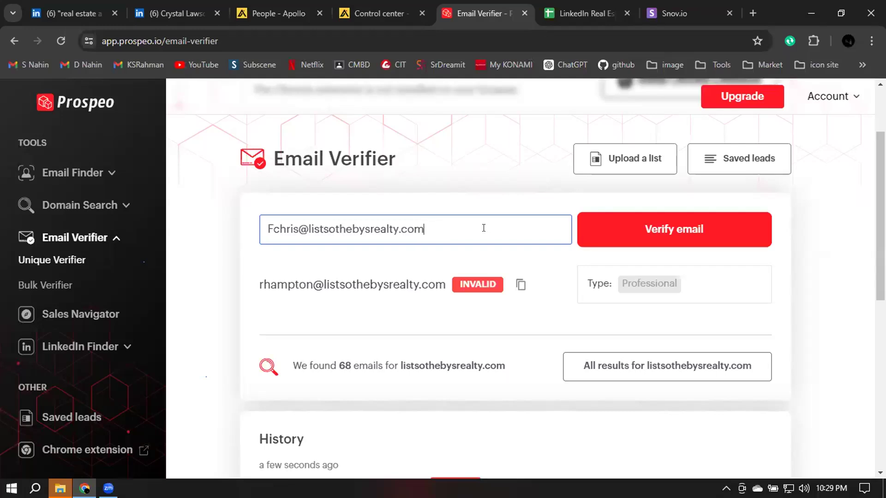
left_click(673, 226)
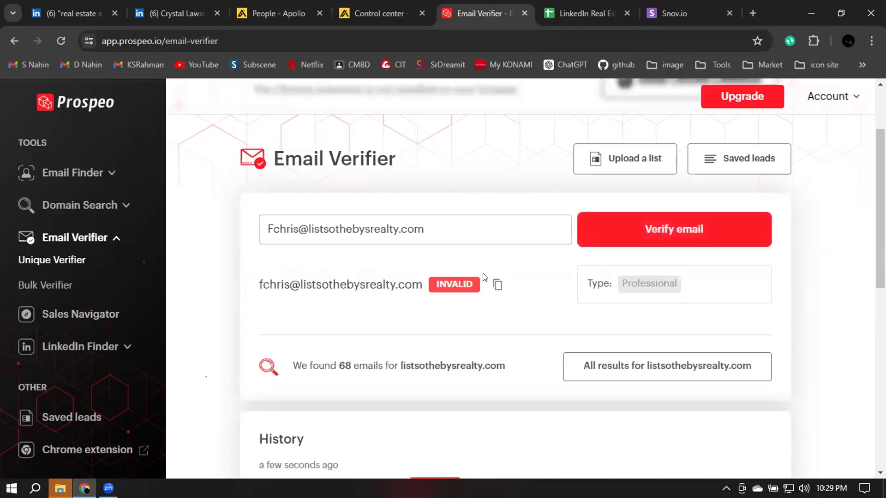
mouse_move(433, 286)
left_click_drag(433, 286, 481, 284)
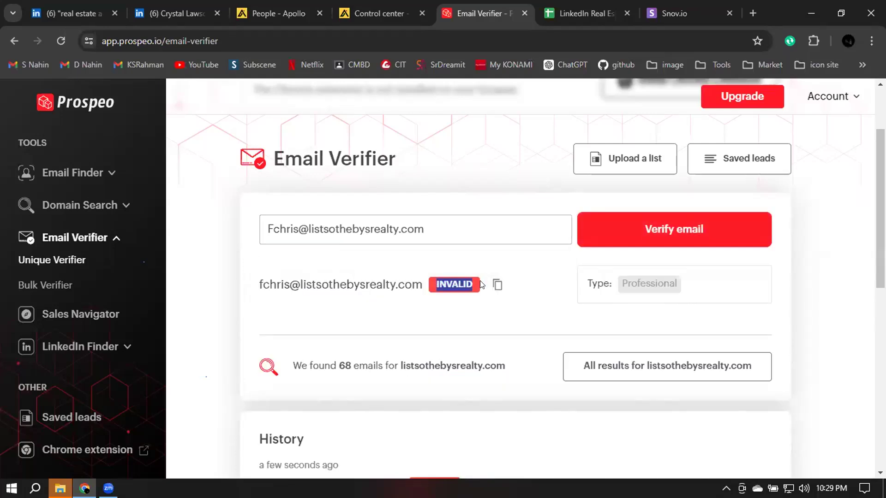
mouse_move(461, 278)
left_click(584, 13)
left_click(351, 317)
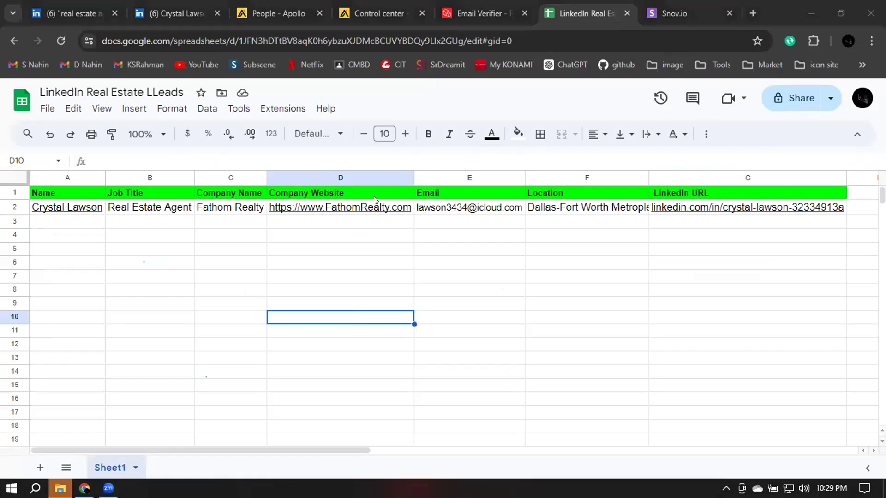
left_click(84, 249)
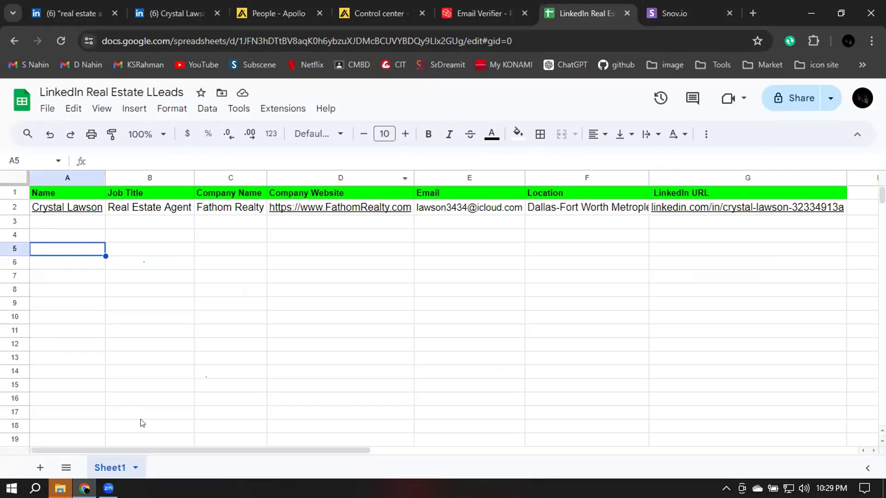
left_click(149, 206)
left_click(232, 206)
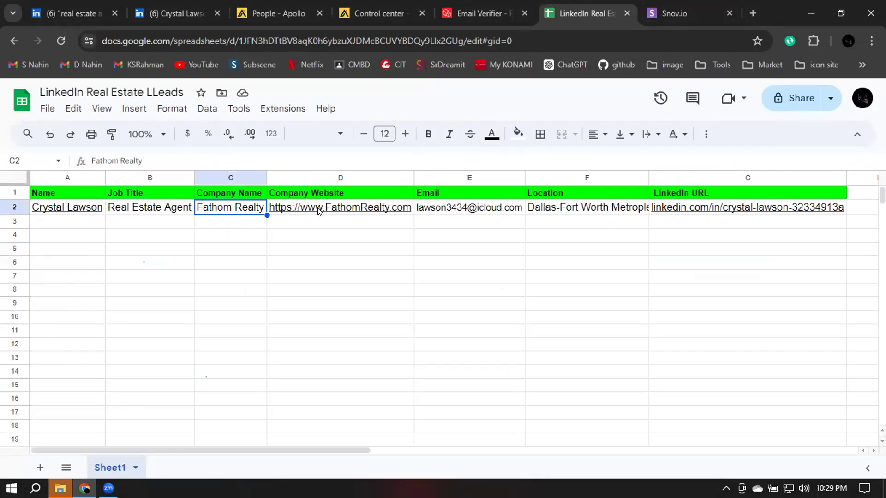
left_click(356, 207)
left_click(480, 207)
left_click(606, 208)
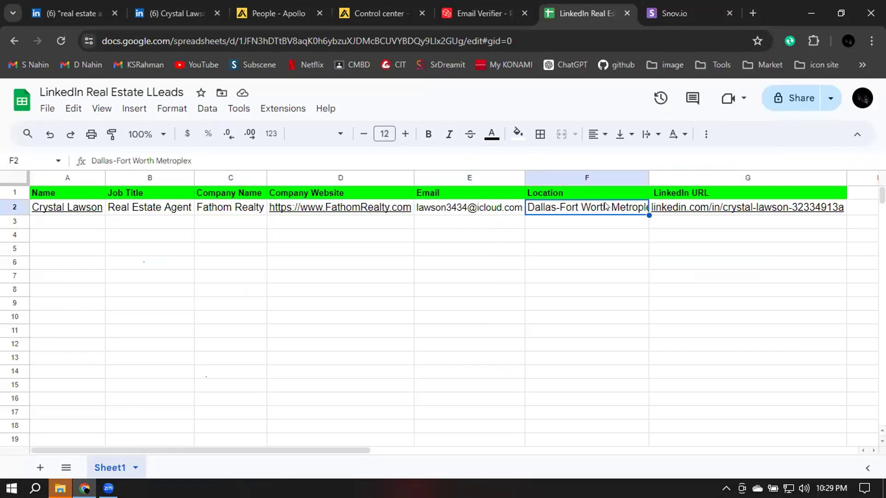
left_click(734, 207)
left_click(839, 276)
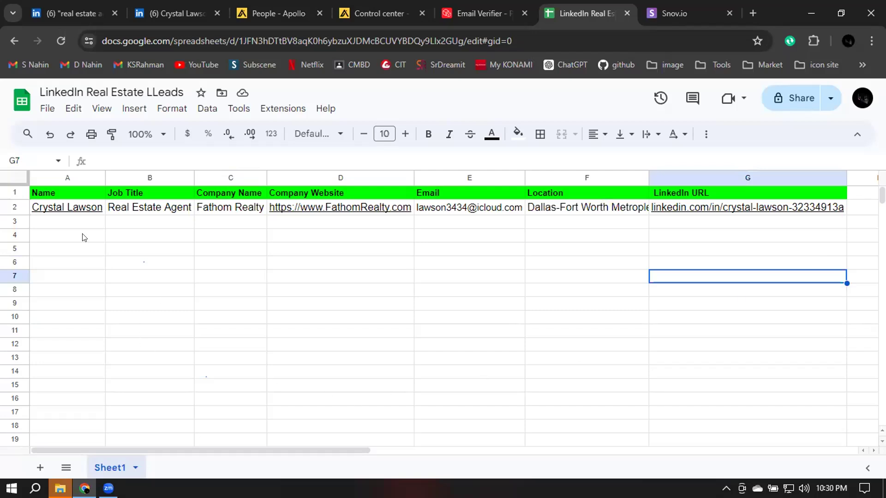
left_click(45, 108)
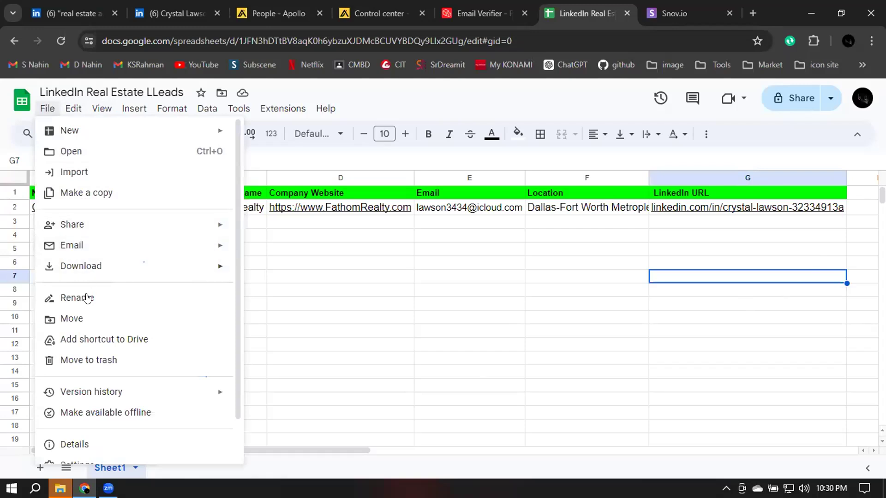
mouse_move(162, 274)
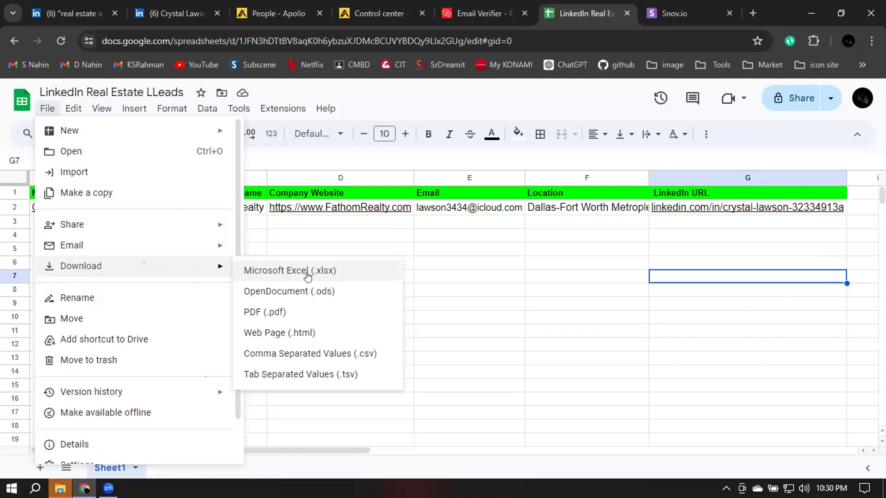
left_click(470, 269)
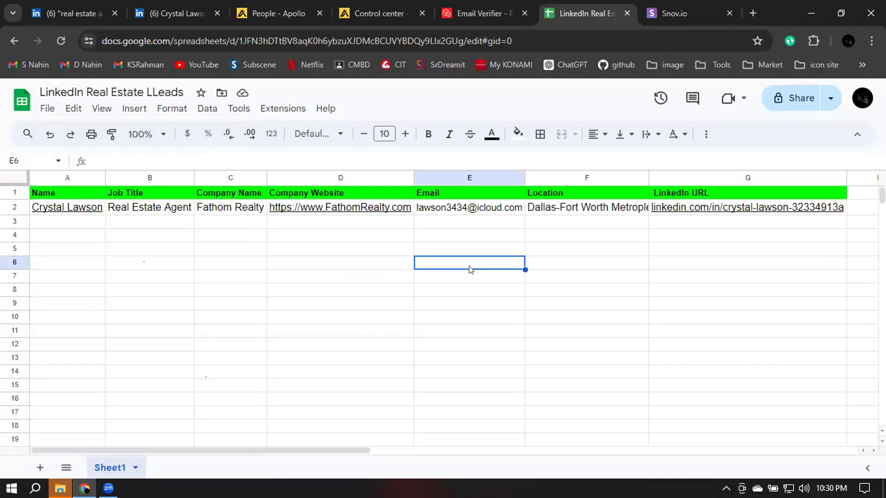
left_click(677, 328)
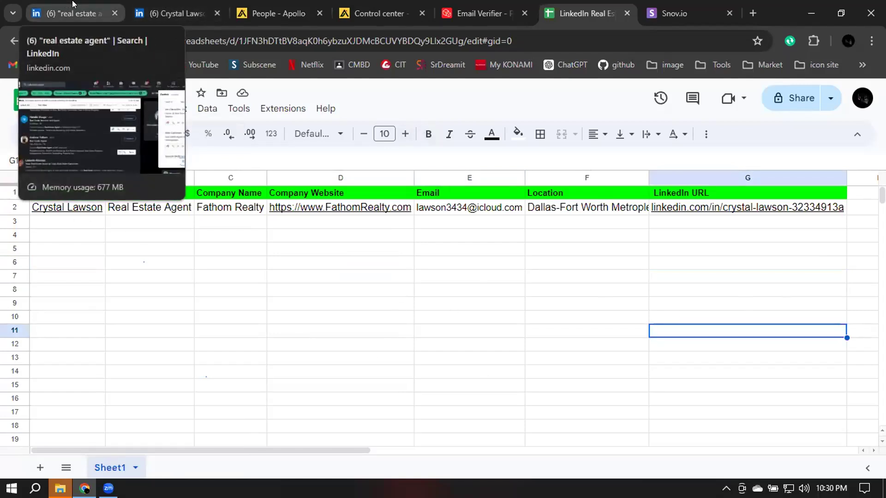
left_click(498, 342)
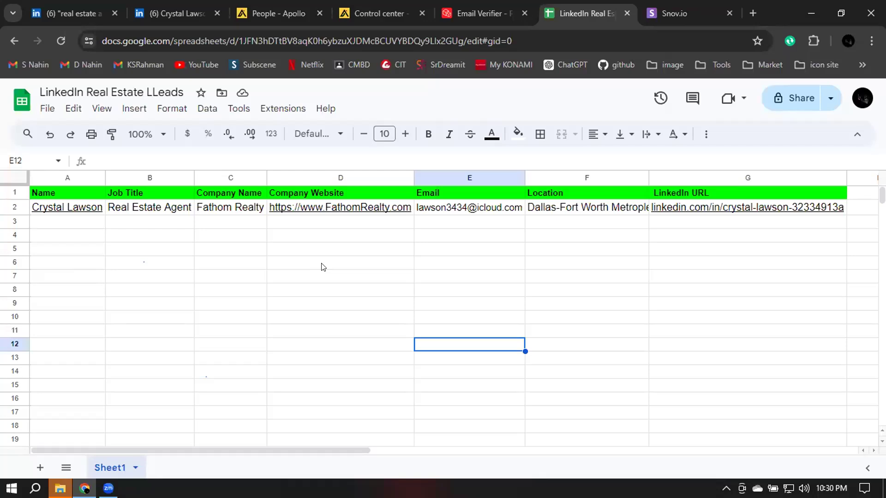
left_click(541, 301)
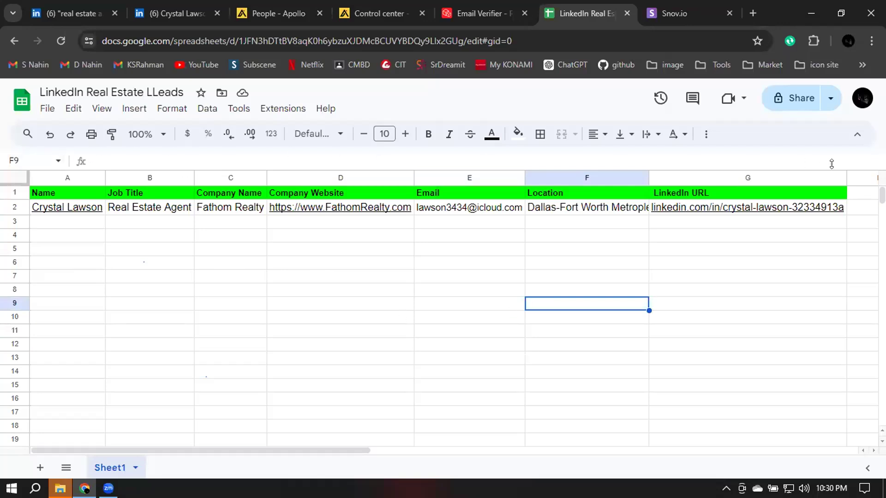
scroll(855, 400, "down", 3)
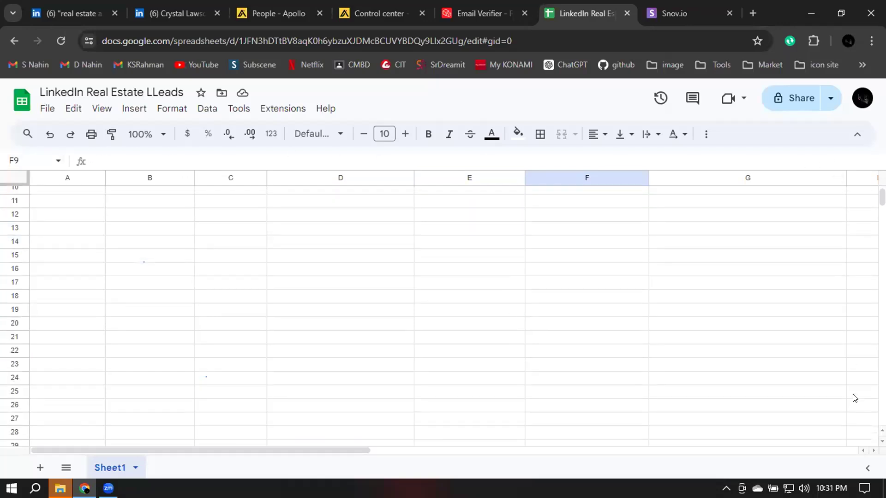
scroll(847, 373, "up", 3)
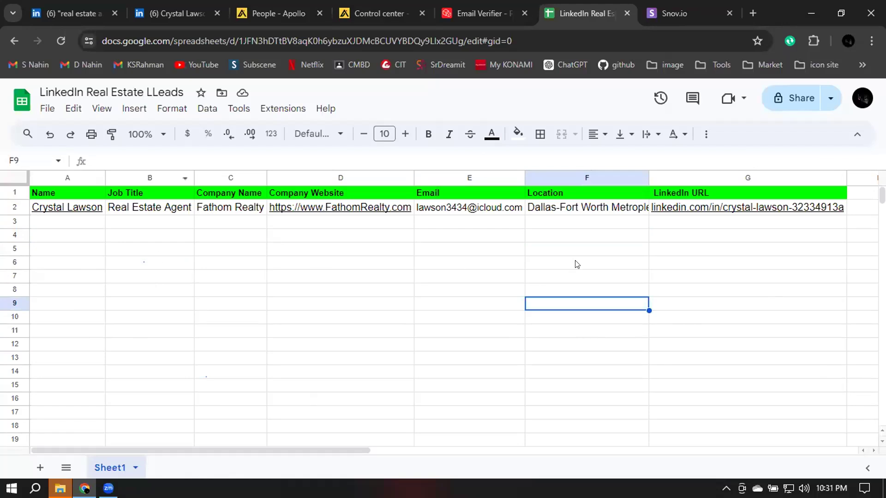
left_click(512, 209)
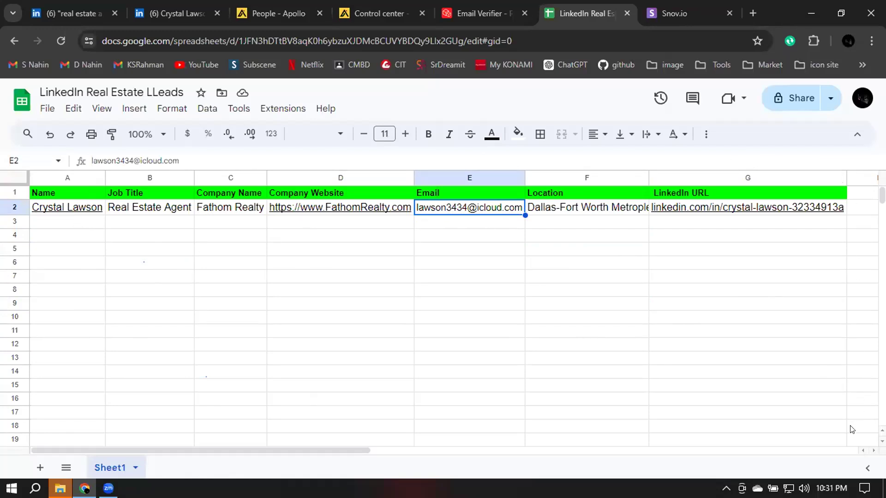
left_click(432, 316)
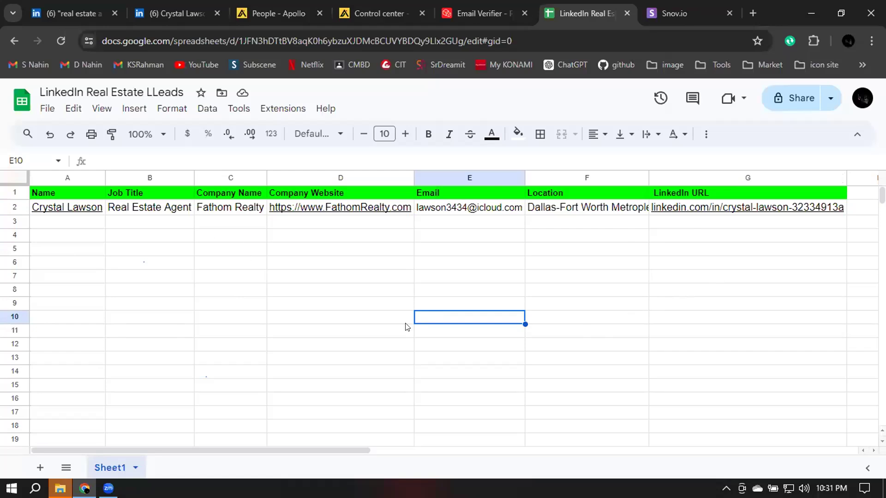
left_click(515, 306)
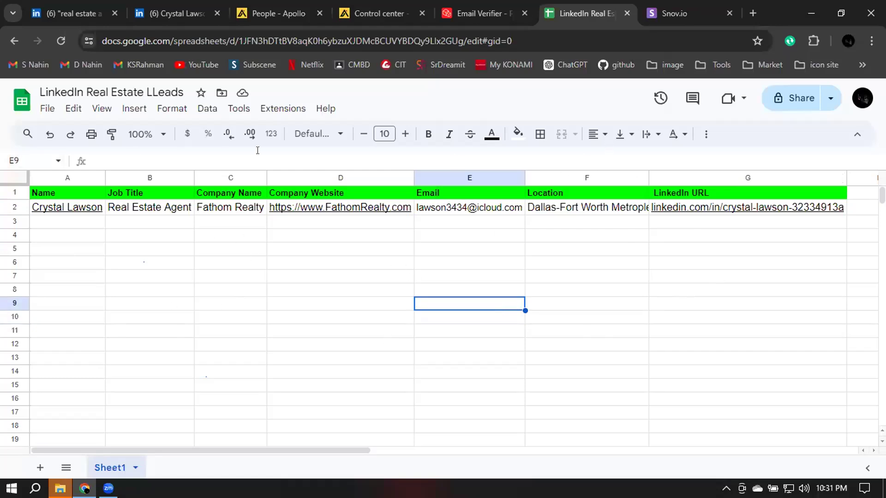
left_click(784, 303)
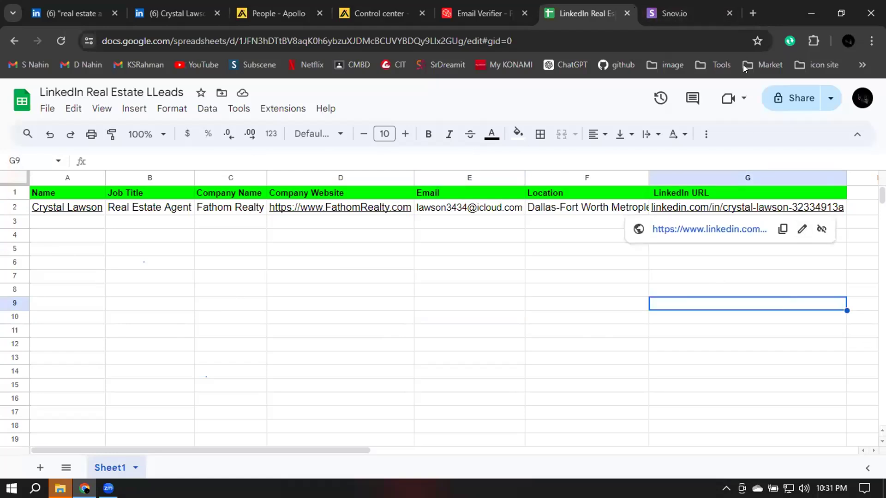
Step: Log out of Snov.io from the account menu and close its login page
left_click(706, 13)
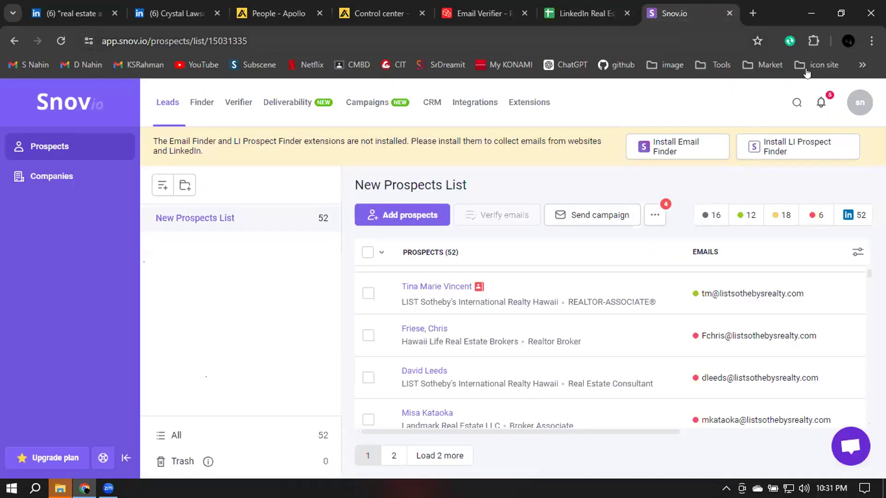
left_click(859, 103)
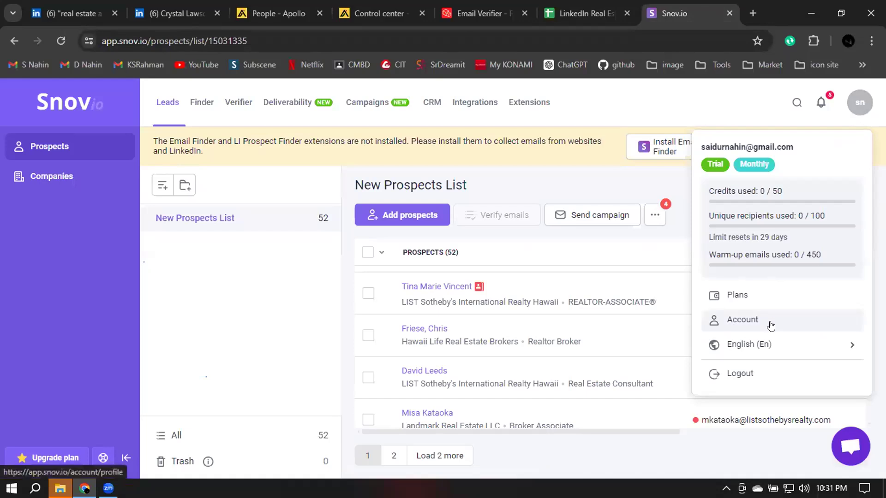
left_click(738, 372)
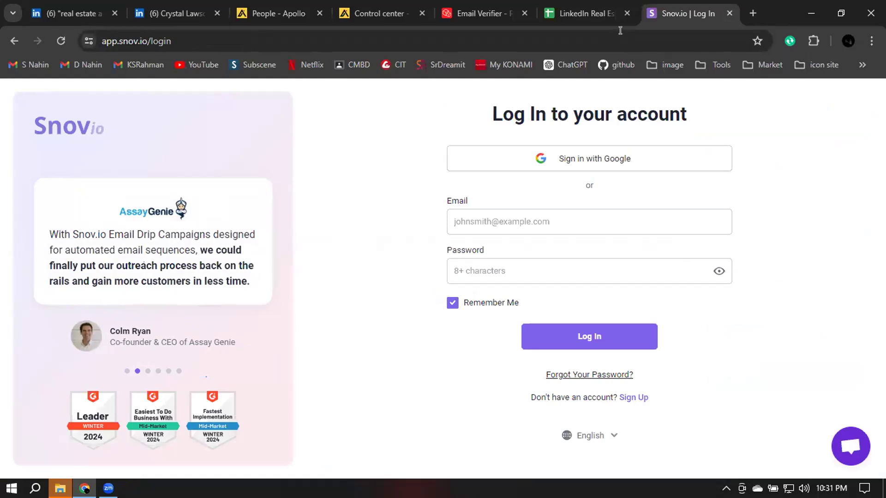
left_click(729, 13)
Step: Reopen snov.io in a new tab and sign in through Sign up with Google
key("ctrl+t")
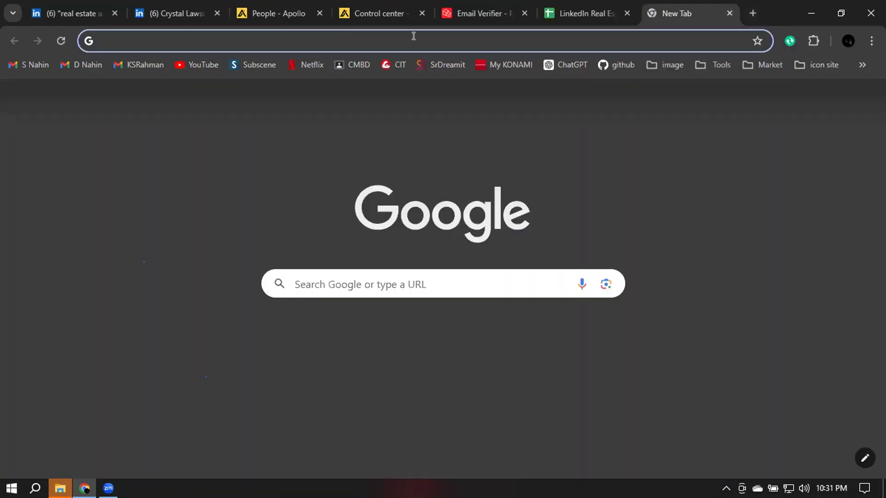
type("sn")
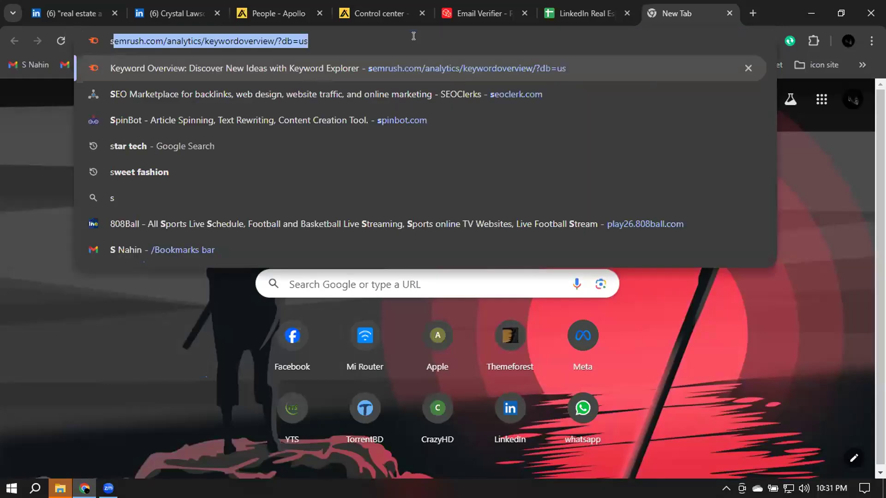
type("ov")
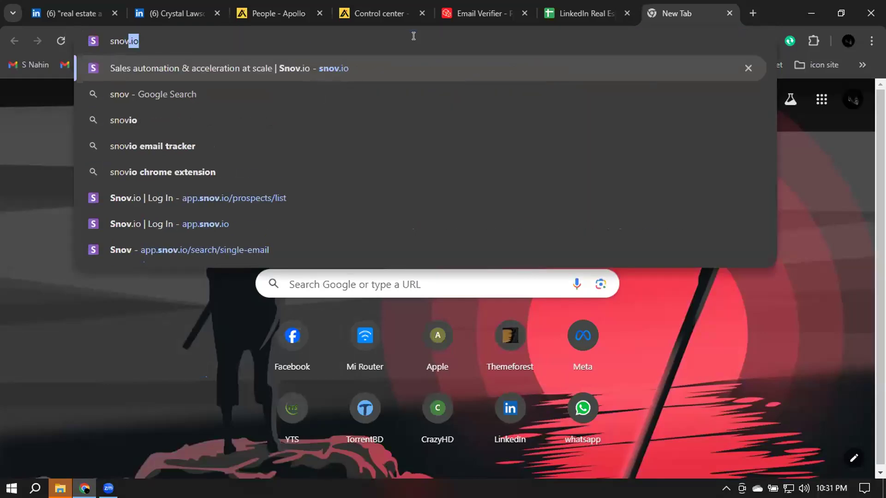
type(".io")
key("Return")
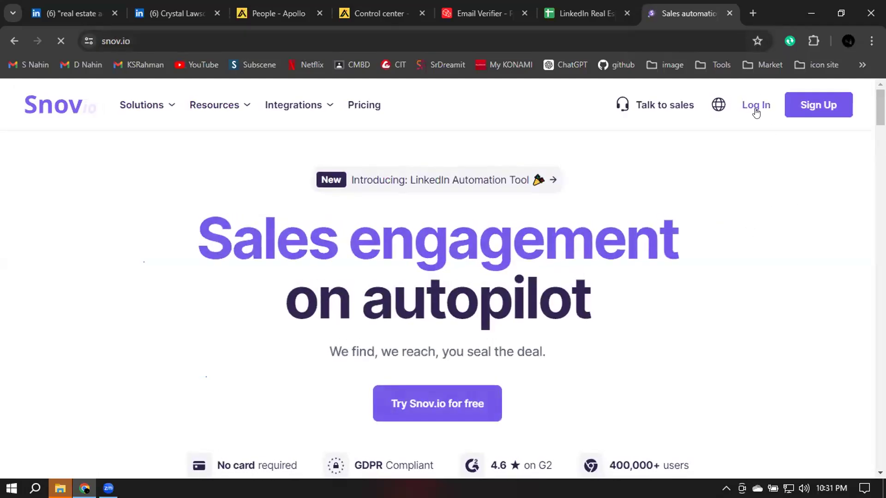
left_click(813, 105)
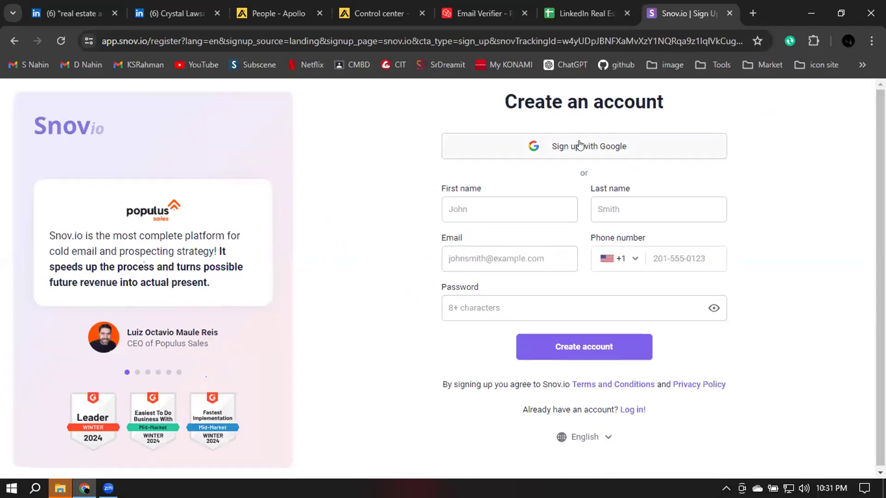
left_click(591, 148)
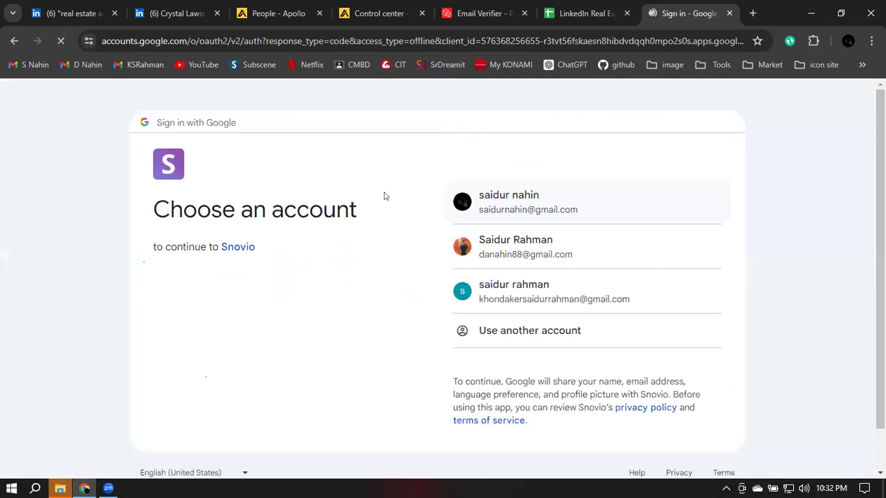
left_click(515, 203)
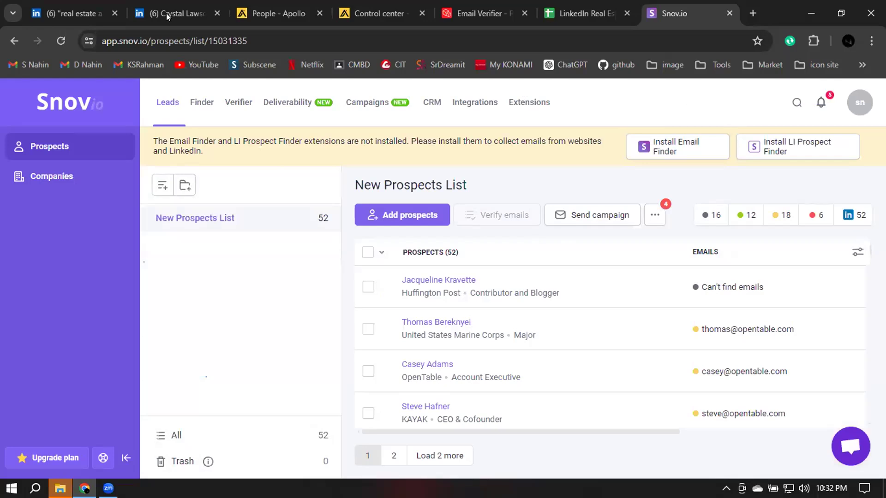
Step: Open Chrome's extension management page from the Extensions menu
left_click(64, 9)
left_click(809, 39)
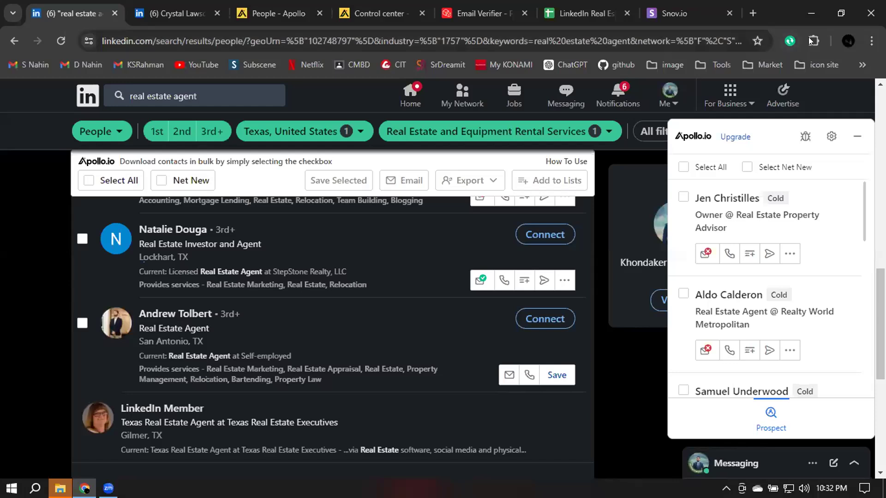
left_click(692, 289)
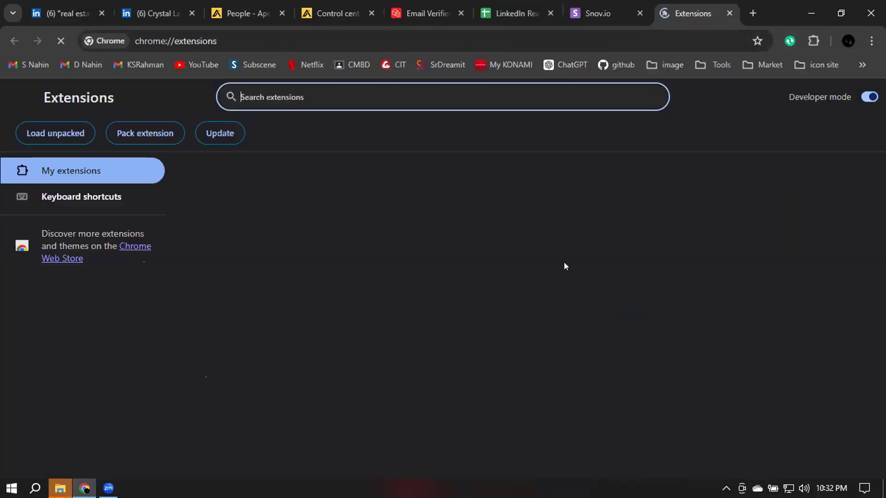
scroll(469, 341, "down", 3)
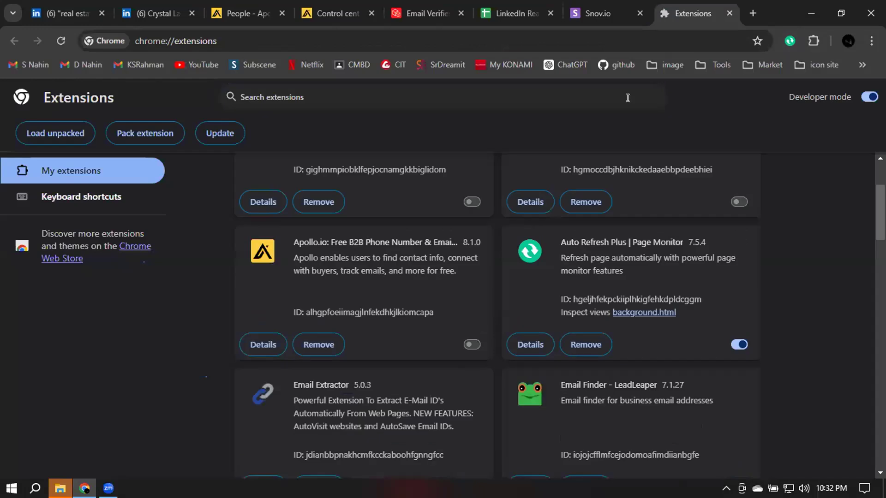
Step: Close both Apollo tabs and the extra agent profile tab, then reload the LinkedIn search
left_click(281, 14)
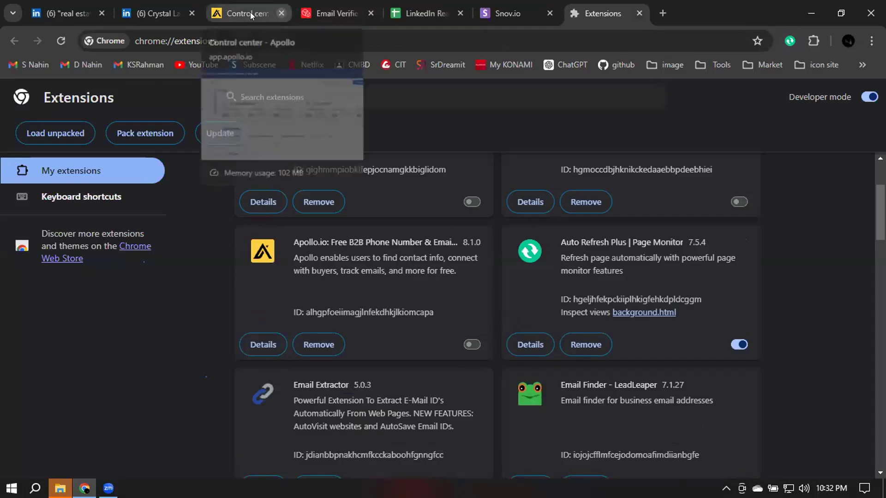
left_click(153, 13)
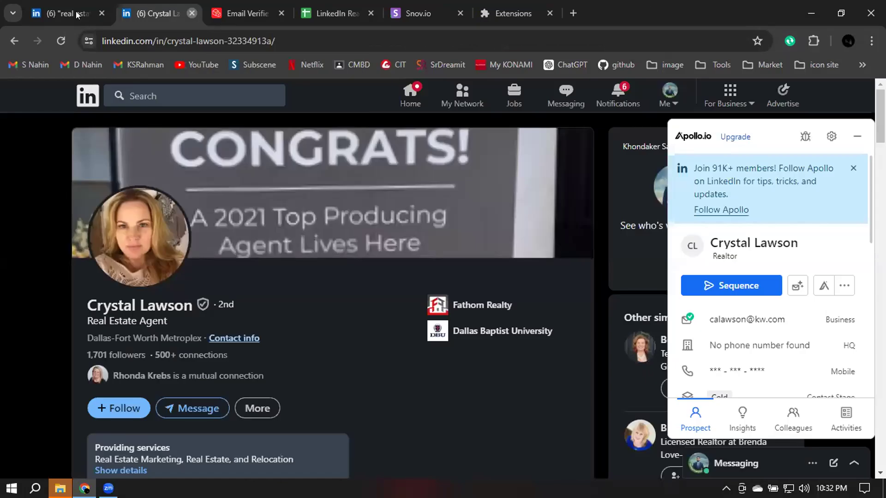
left_click(191, 14)
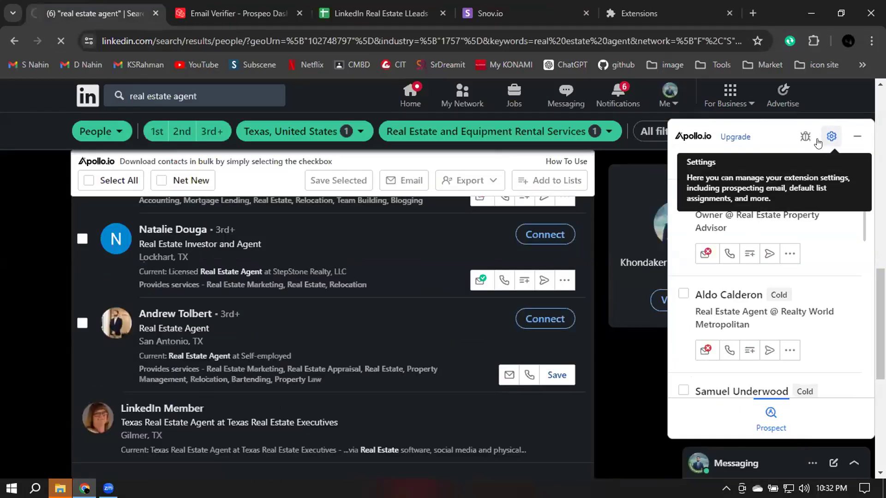
key("F5")
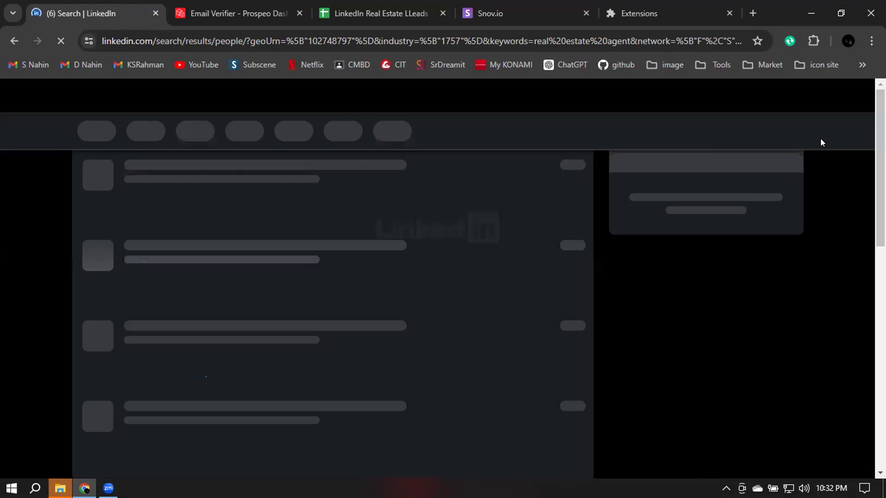
Step: Open the Austin agent's profile from the 'real estate agent' search results
scroll(690, 203, "down", 14)
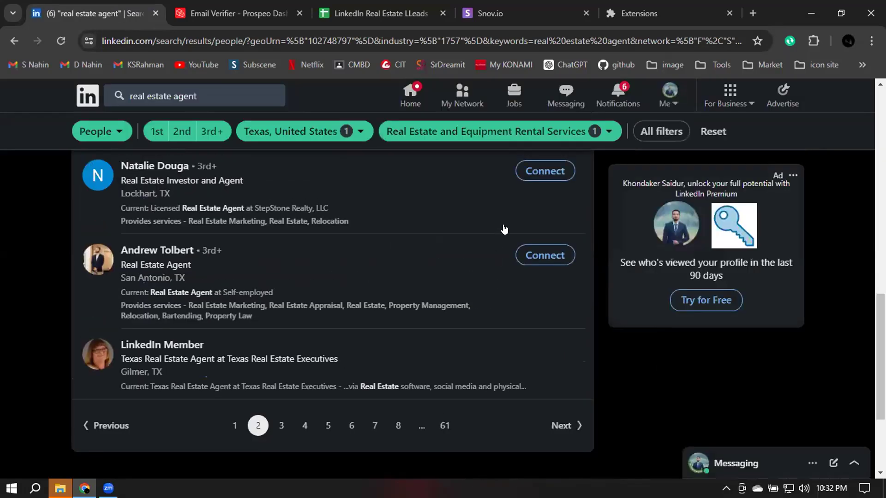
scroll(357, 275, "up", 5)
scroll(217, 192, "up", 5)
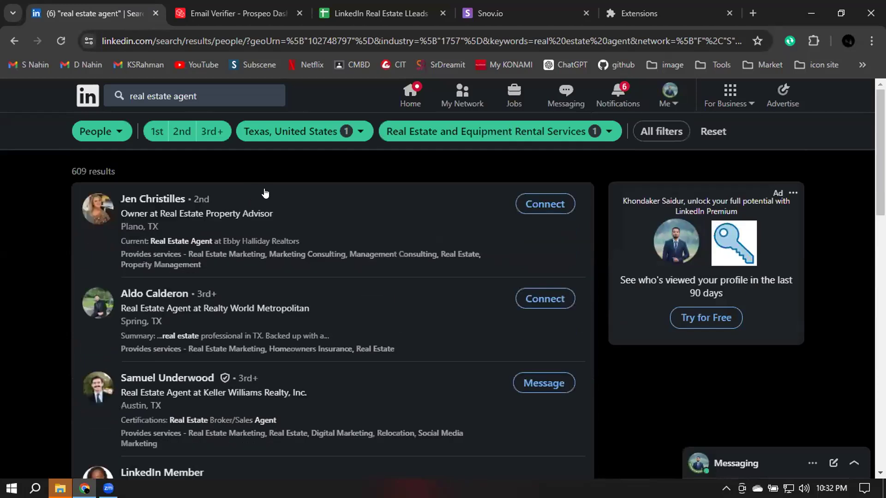
scroll(297, 225, "down", 5)
scroll(327, 270, "down", 5)
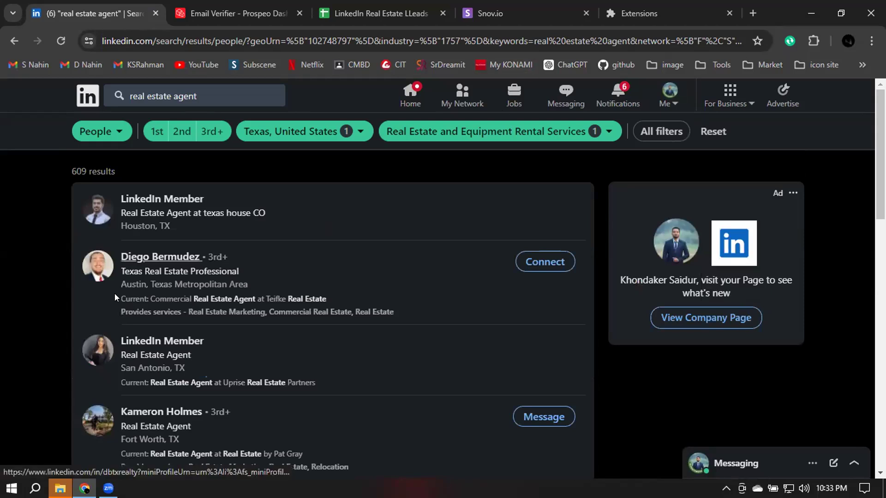
left_click(296, 237)
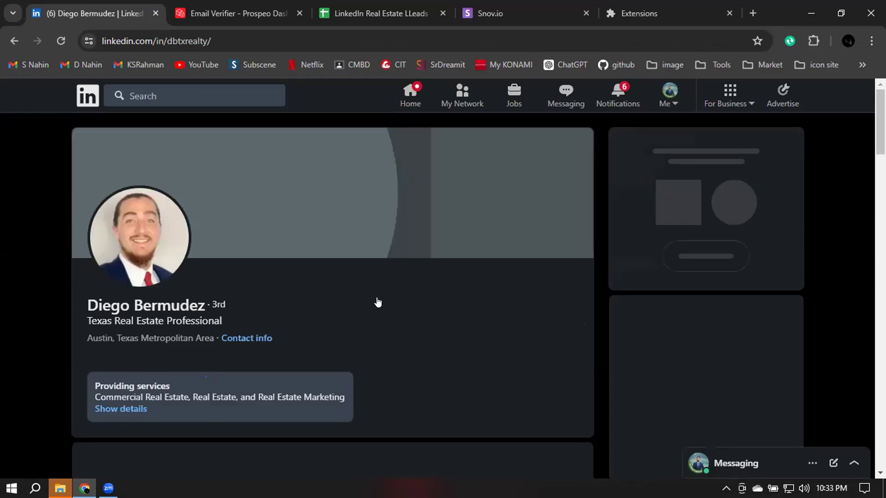
Step: Copy the agent's full name from the profile header
scroll(364, 296, "down", 1)
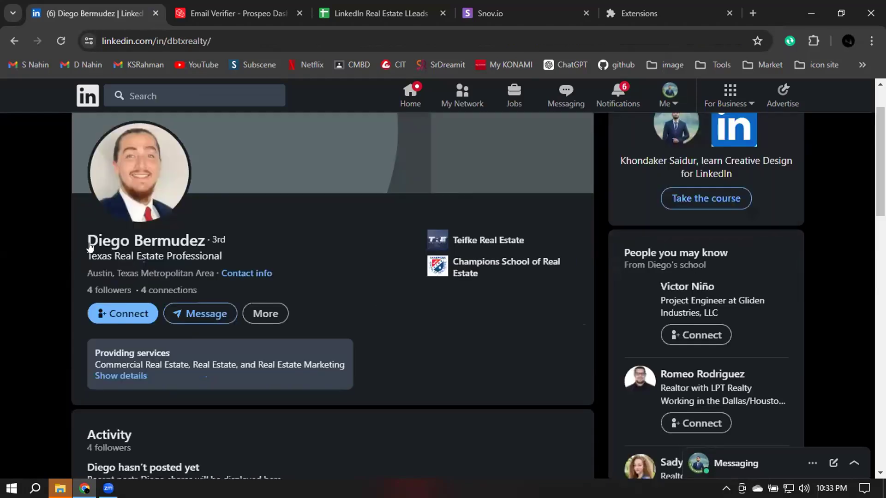
left_click_drag(83, 240, 208, 241)
right_click(241, 286)
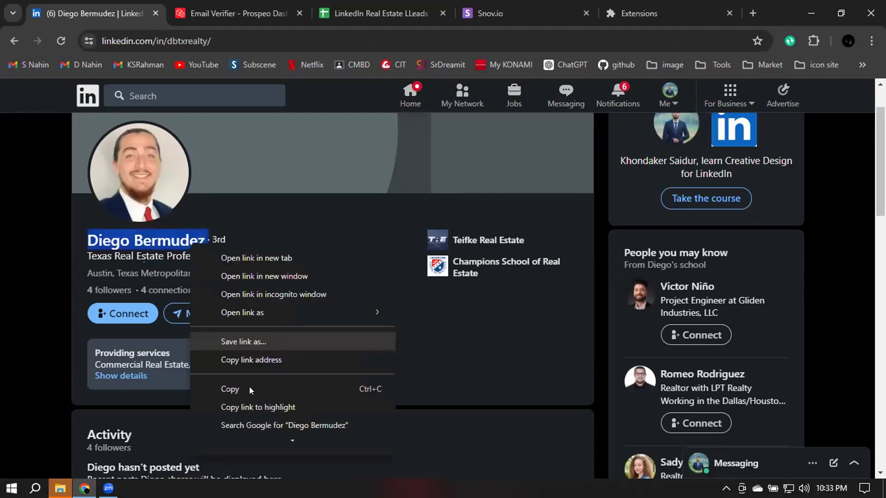
left_click(248, 387)
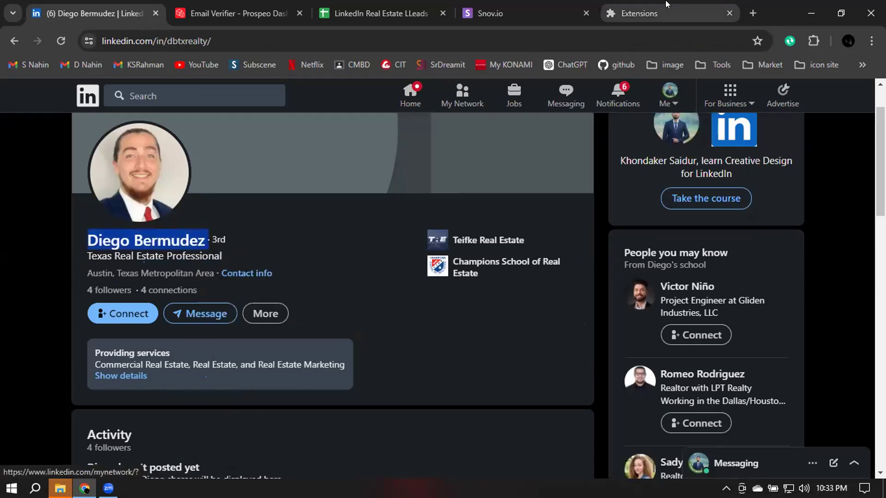
left_click(503, 13)
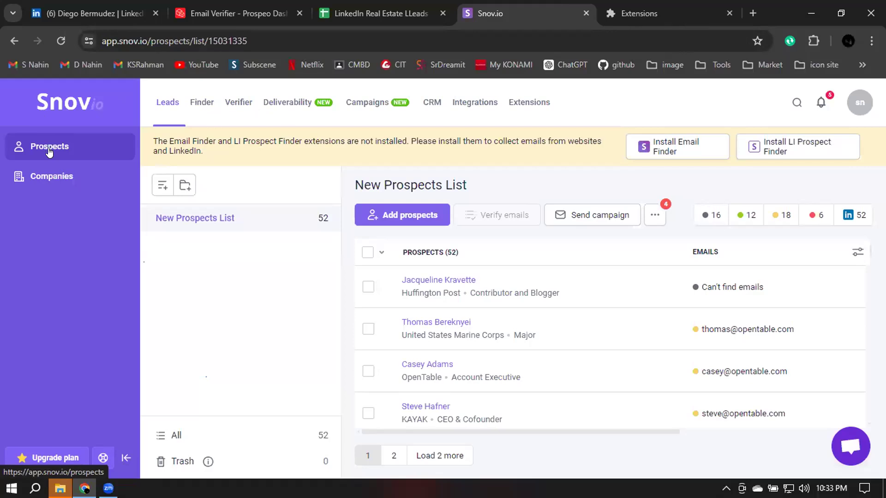
Step: Open Snov.io's single Email Search and put the agent's first name in First name
left_click(205, 109)
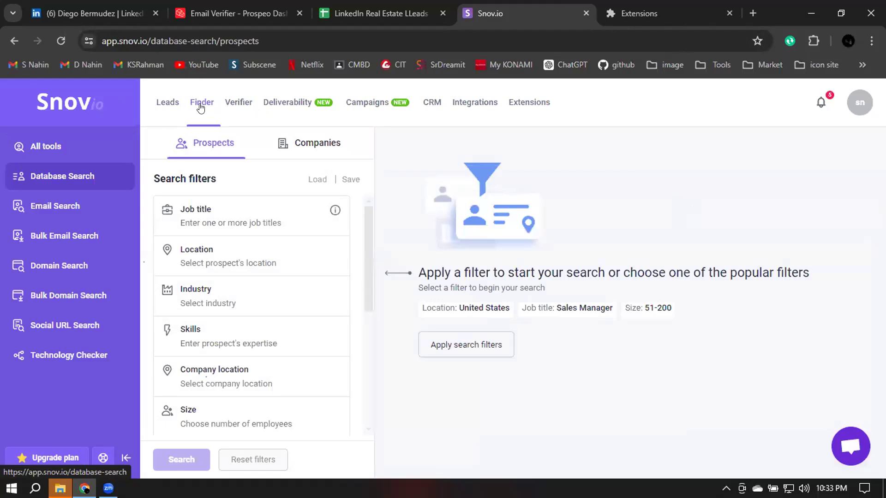
left_click(39, 208)
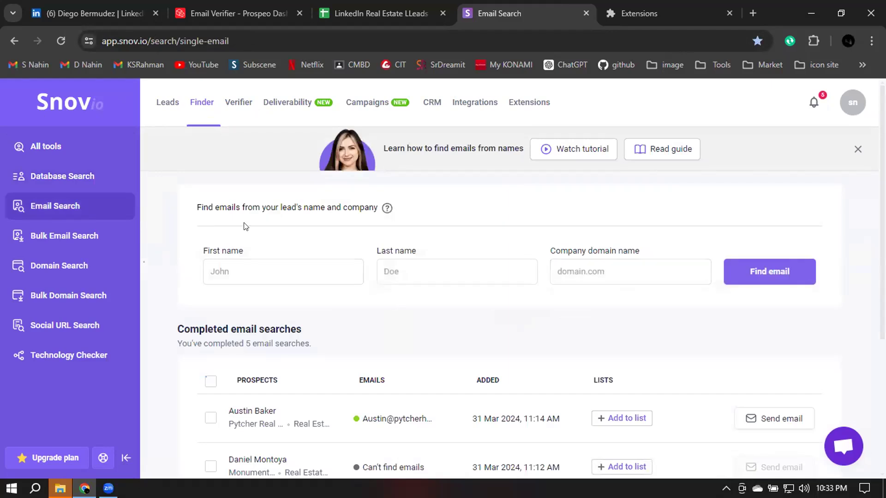
left_click(239, 271)
key("ctrl+v")
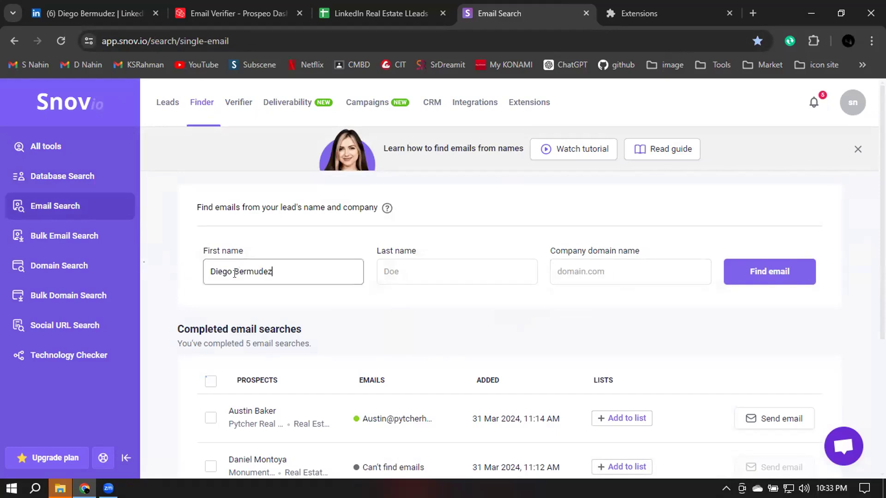
key("ctrl+BackSpace")
Step: Fill Last name with the agent's surname, removing the stray leading space
left_click(471, 267)
key("ctrl+v")
left_click(383, 271)
key("BackSpace")
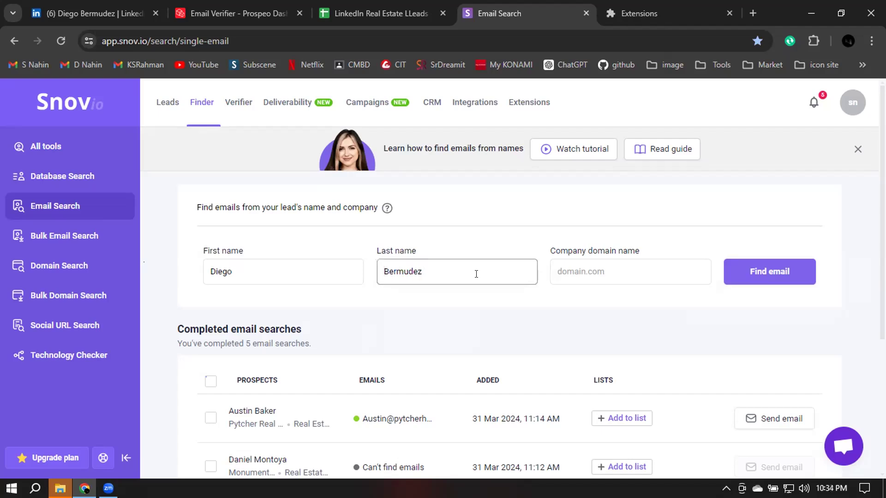
left_click(597, 273)
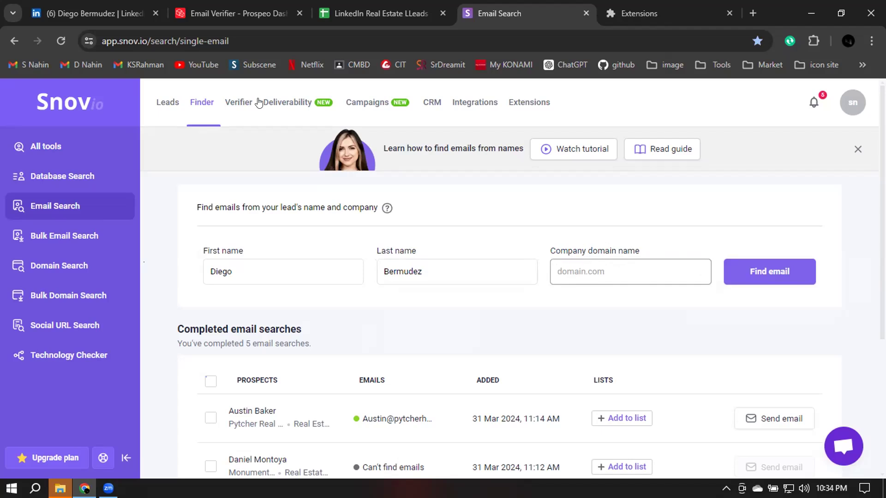
left_click(131, 15)
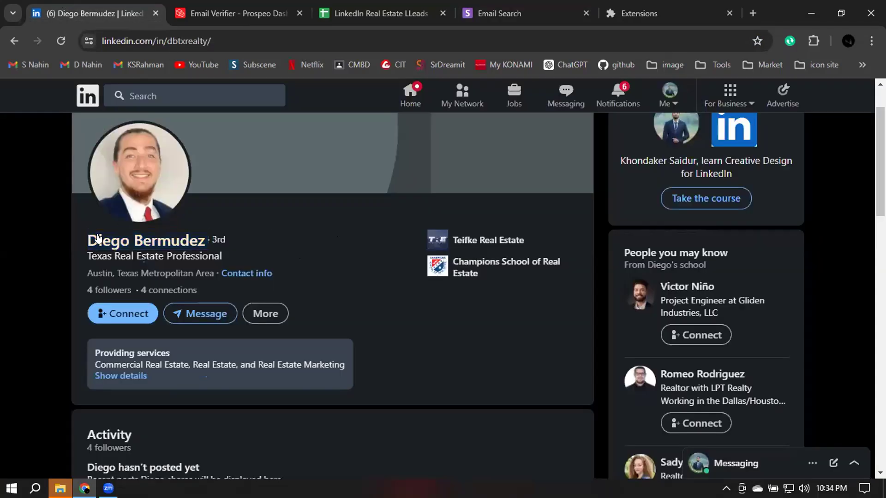
Step: Open Teifke Real Estate's company page from the agent's Experience and view its About details
left_click(481, 238)
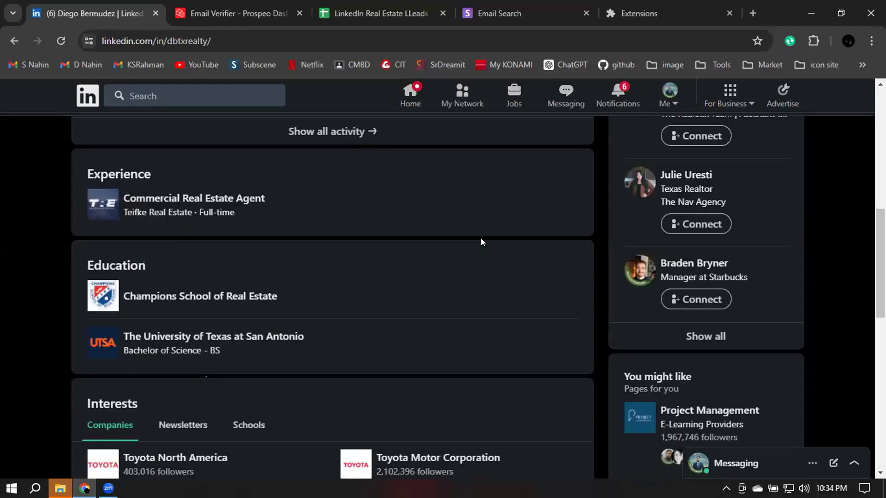
left_click(98, 204)
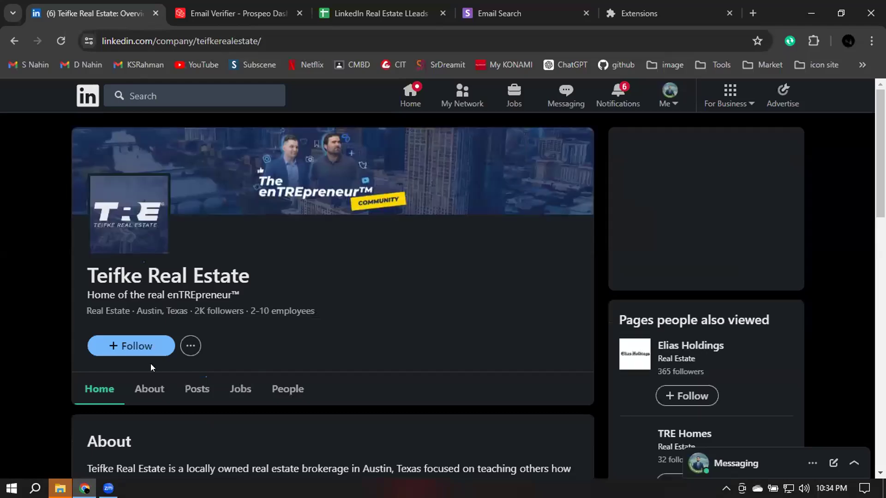
scroll(130, 298, "down", 3)
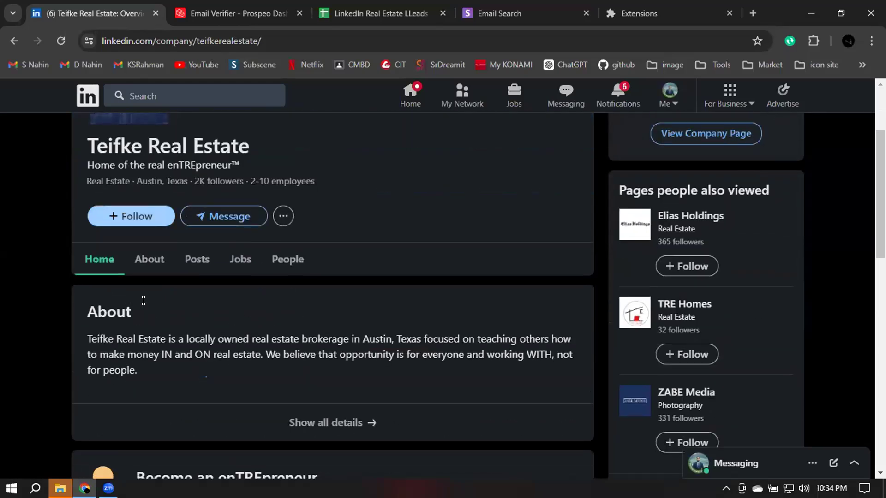
left_click(150, 259)
Step: Copy Teifke Real Estate's website address from the About page
scroll(371, 270, "down", 4)
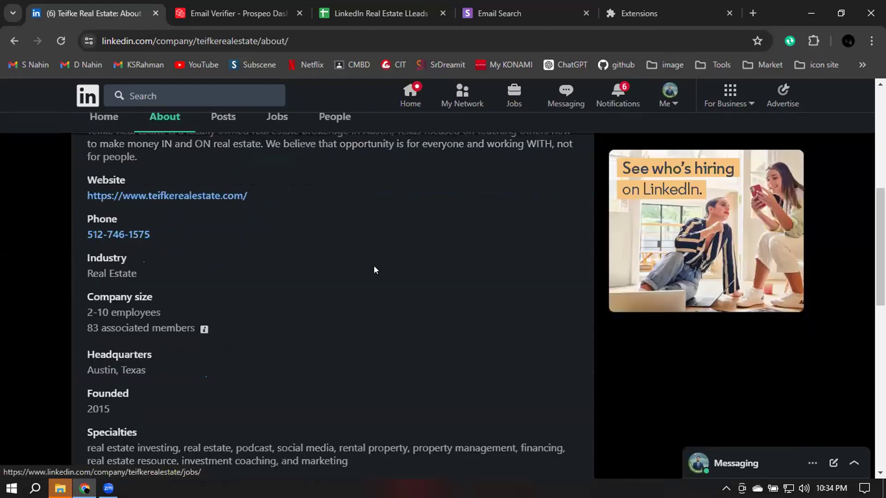
scroll(248, 280, "up", 1)
scroll(249, 261, "up", 1)
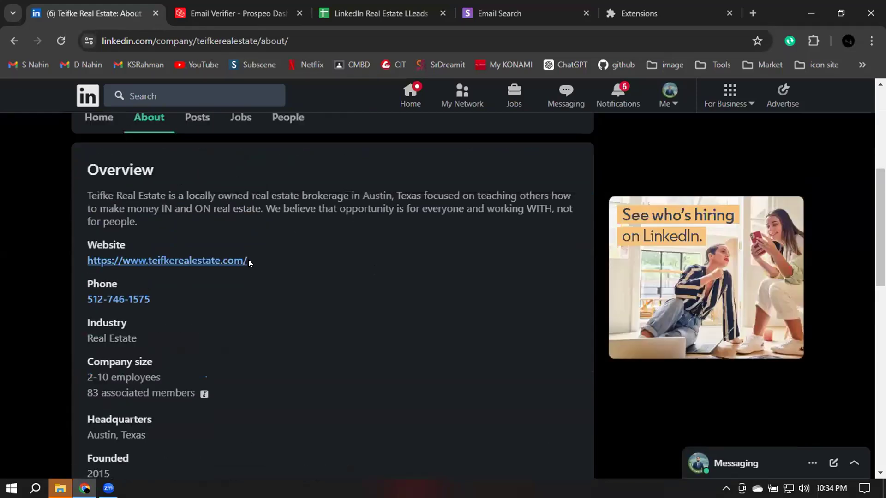
left_click_drag(72, 259, 249, 258)
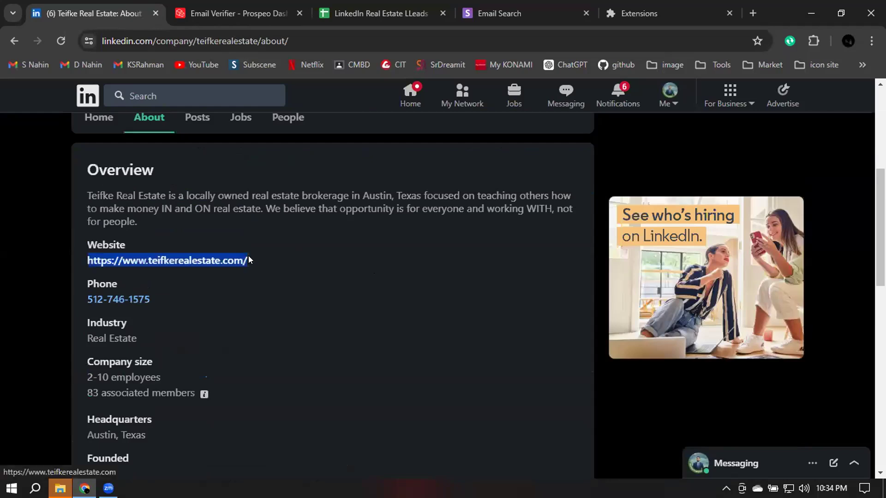
right_click(228, 260)
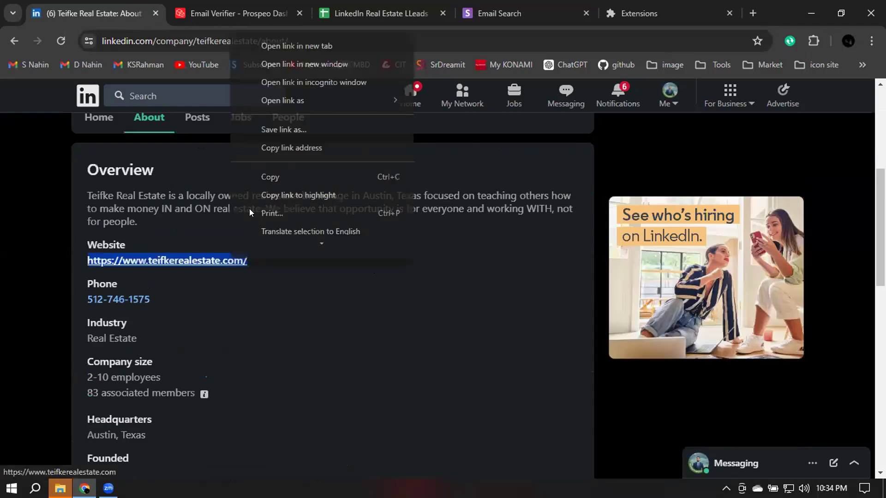
left_click(269, 173)
left_click(500, 13)
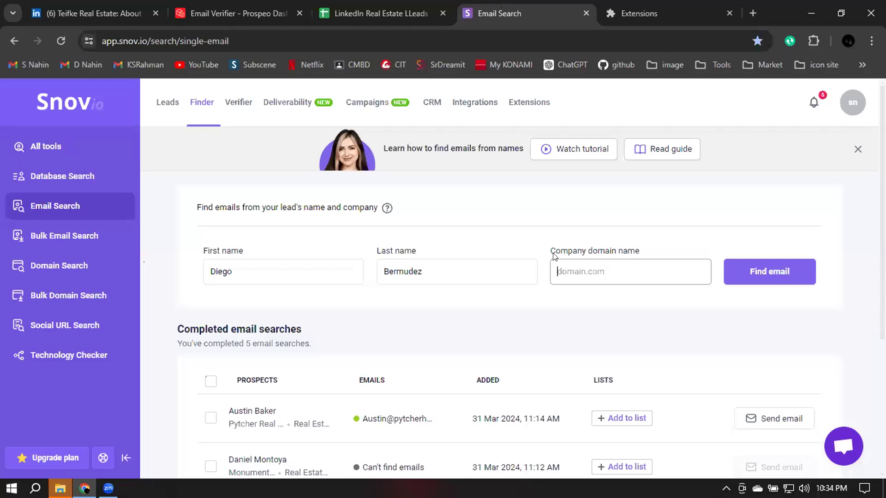
Step: Paste the Teifke website into Company domain name and run the email search
right_click(589, 274)
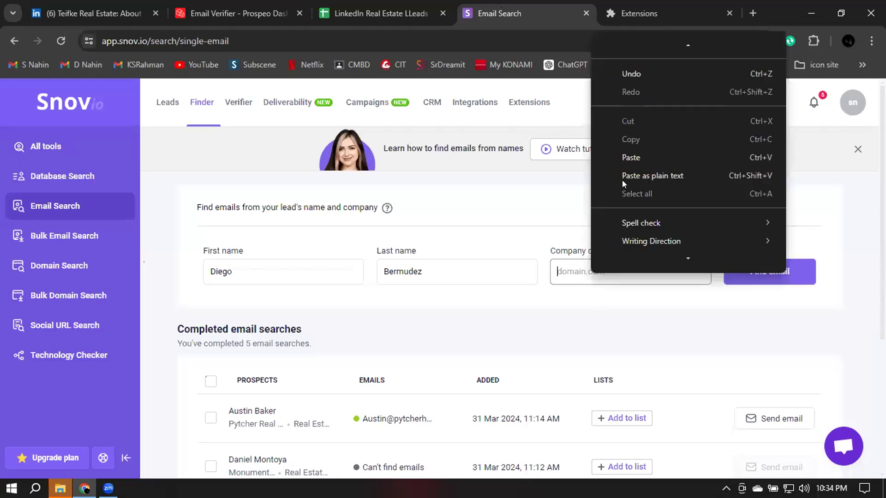
left_click(630, 157)
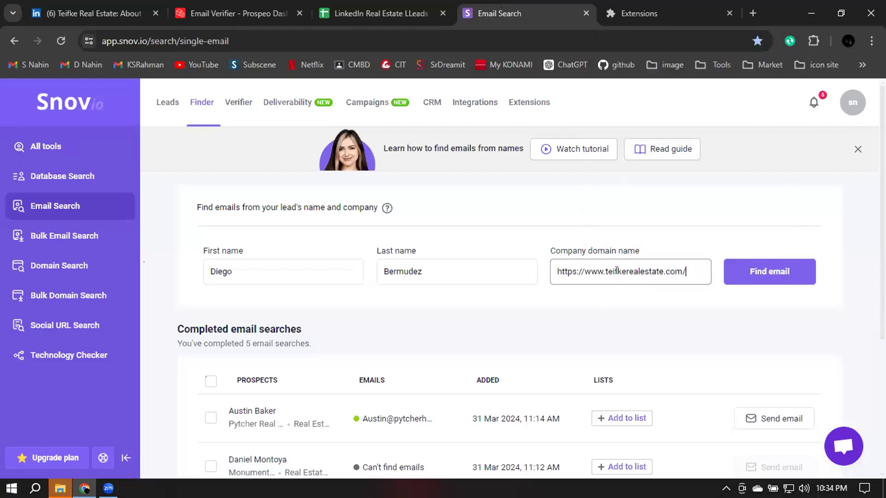
left_click(774, 276)
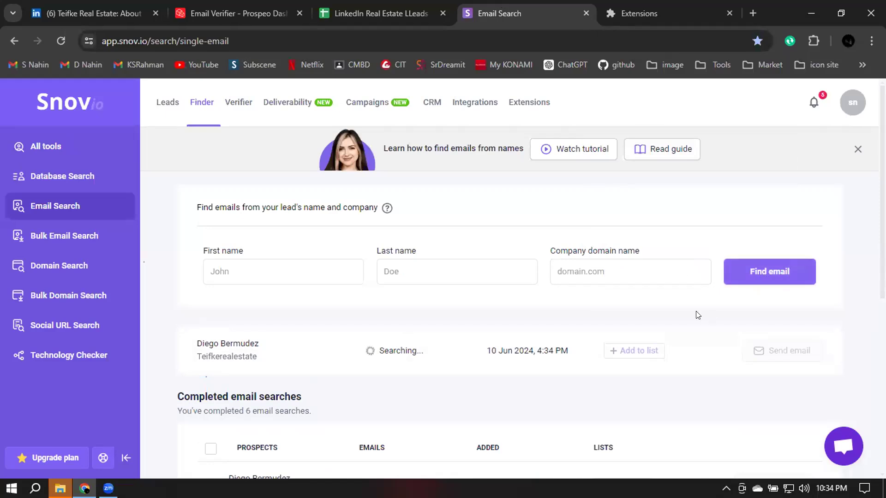
Step: Copy the agent's found email address, which Snov.io flags as not valid
scroll(696, 326, "down", 1)
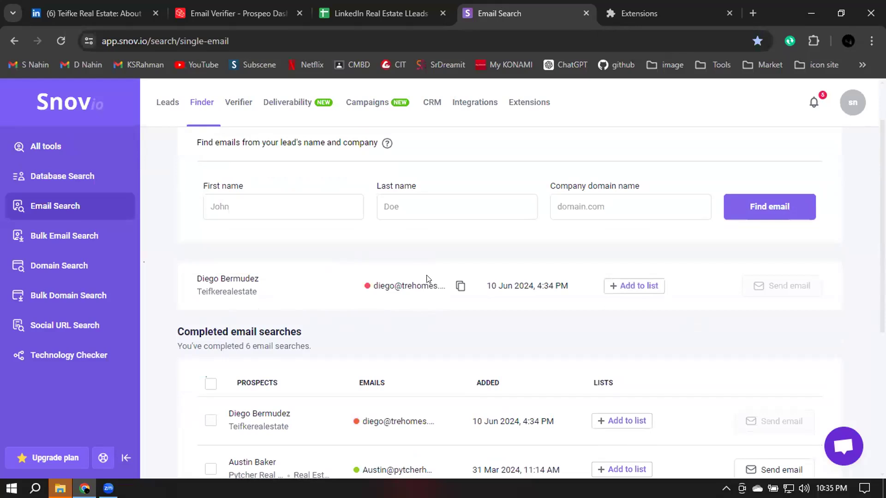
mouse_move(405, 289)
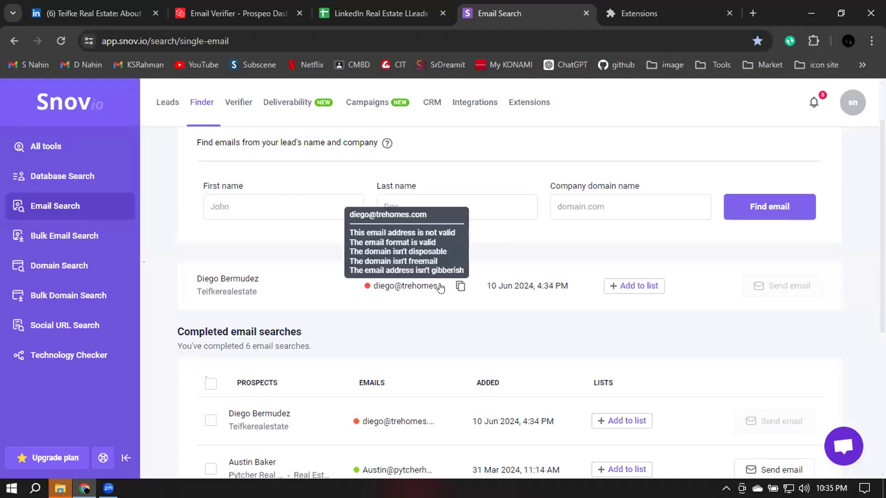
left_click(460, 287)
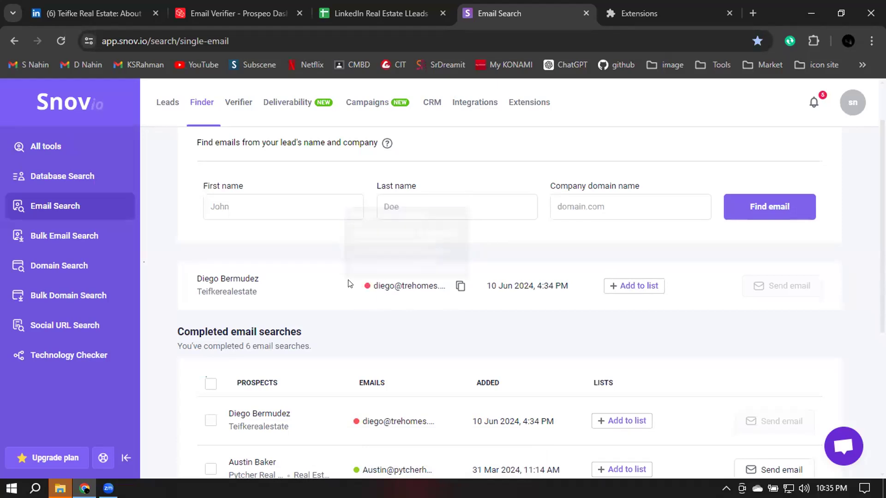
left_click(228, 4)
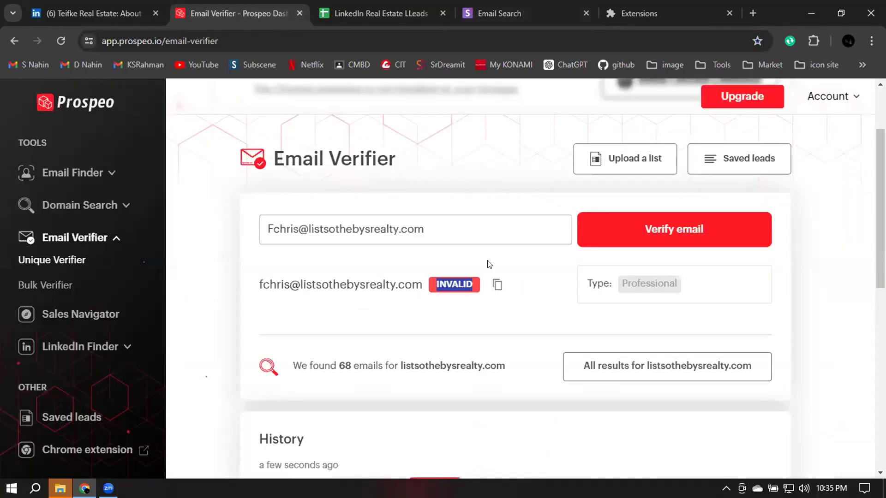
Step: Verify the agent's trehomes.com address in Prospeo and highlight its RISKY rating (23 domain emails)
triple_click(455, 232)
key("ctrl+v")
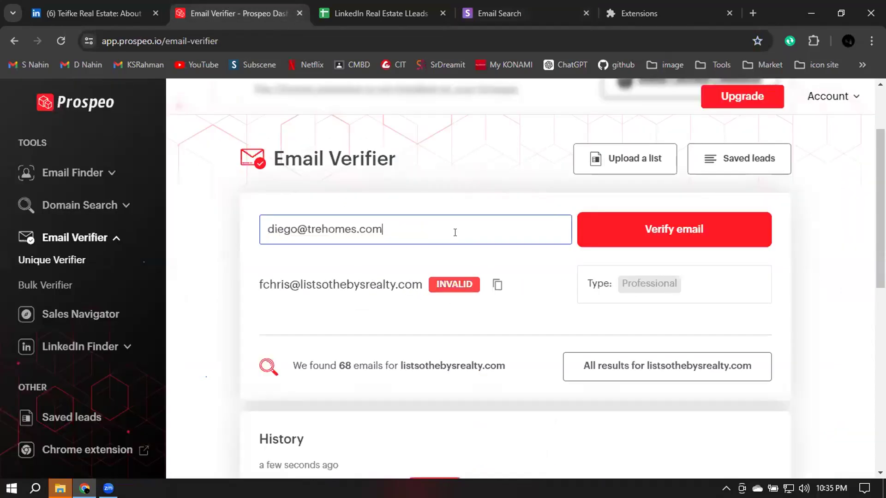
left_click(706, 226)
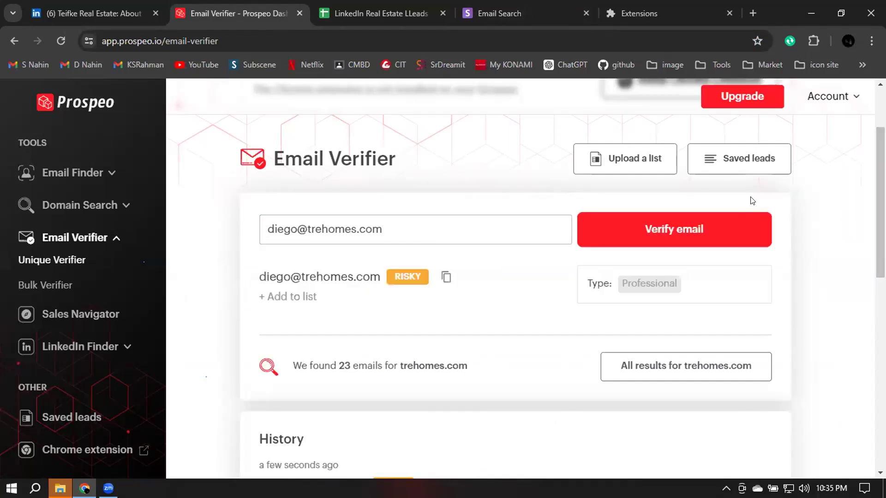
mouse_move(420, 284)
mouse_move(388, 277)
left_click_drag(387, 274, 426, 273)
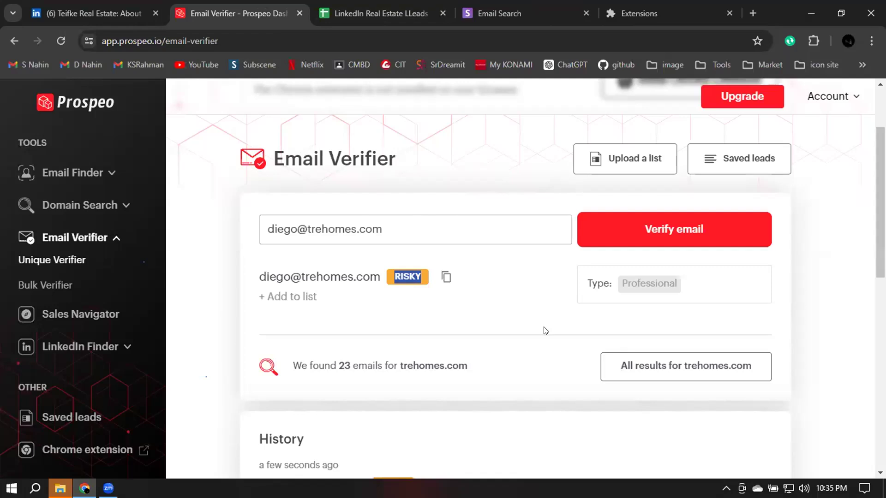
left_click(515, 316)
mouse_move(392, 274)
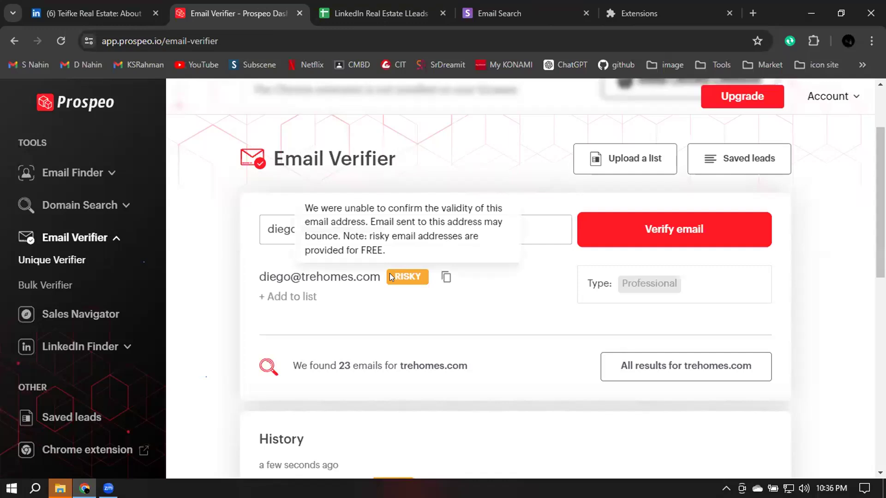
left_click_drag(413, 274, 426, 273)
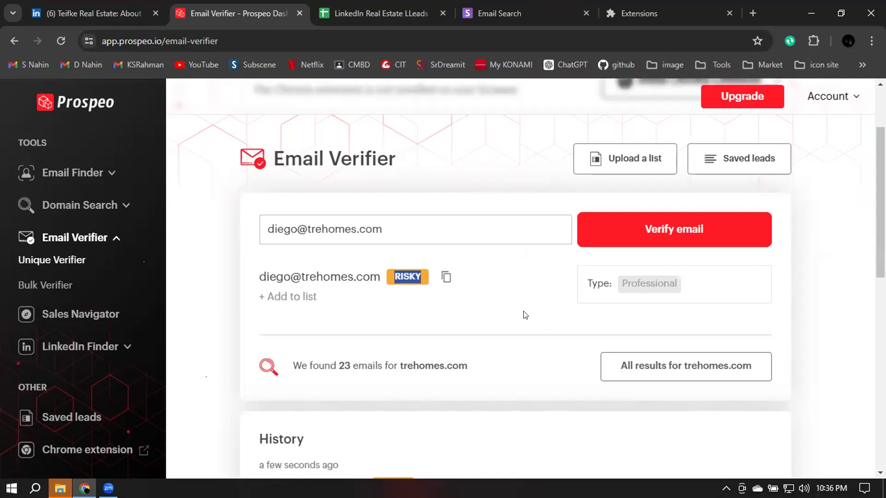
key("ctrl+Tab")
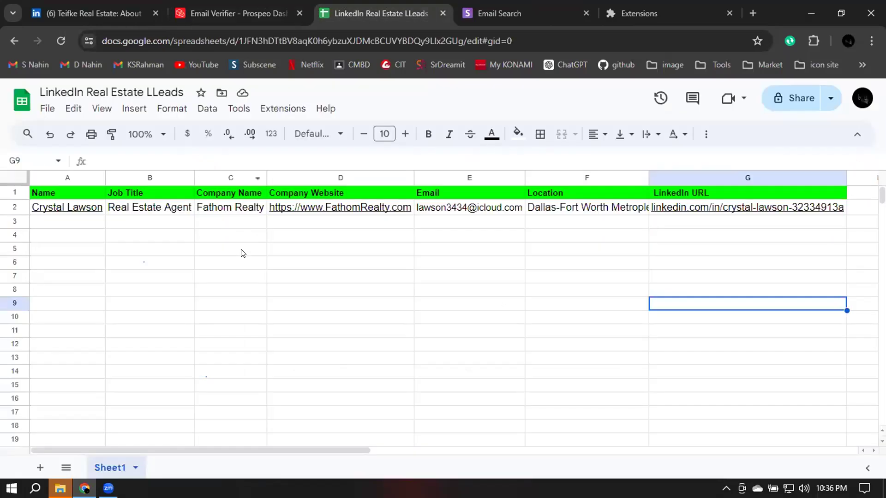
Step: Select cell E3 in the Email column, then return to Prospeo and open a blank tab
left_click(471, 222)
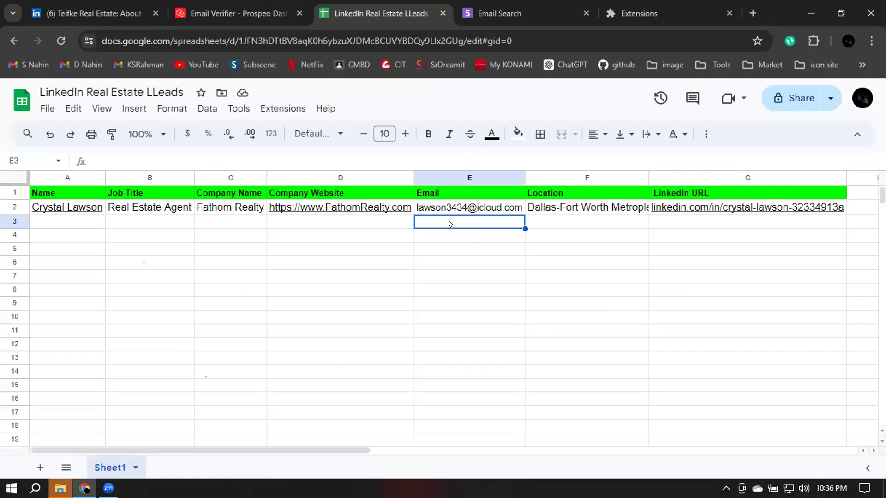
key("ctrl+shift+Tab")
left_click(521, 290)
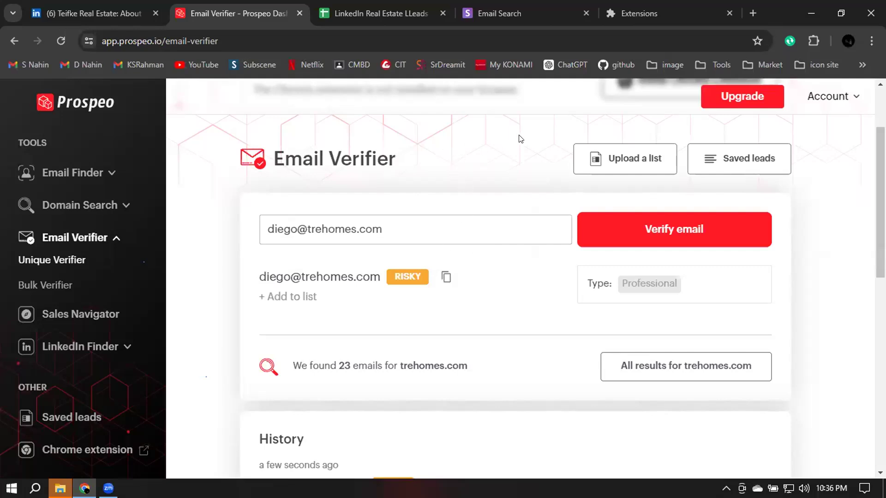
left_click(752, 14)
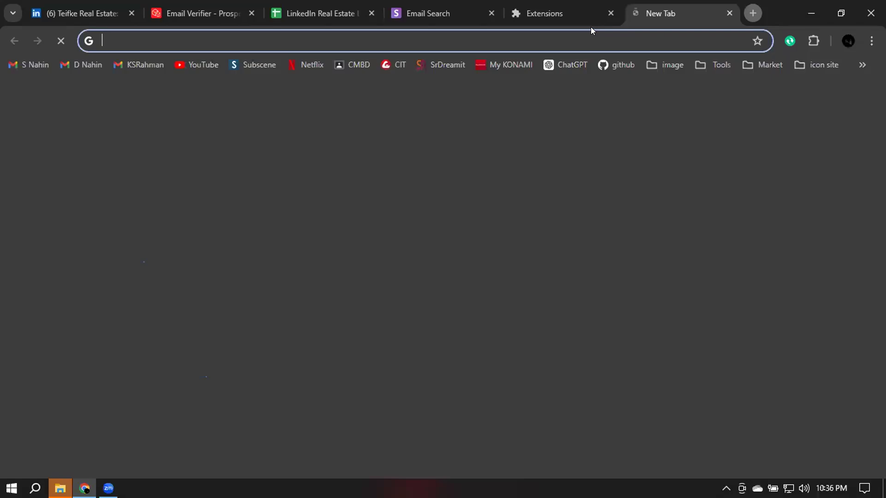
Step: Load the Gmail inbox from the bookmarks bar, then close that Gmail tab
left_click(32, 65)
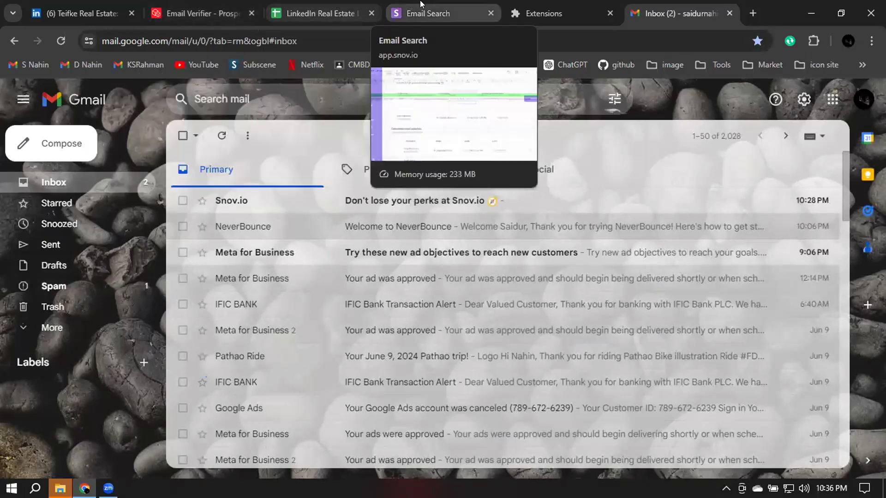
left_click(729, 14)
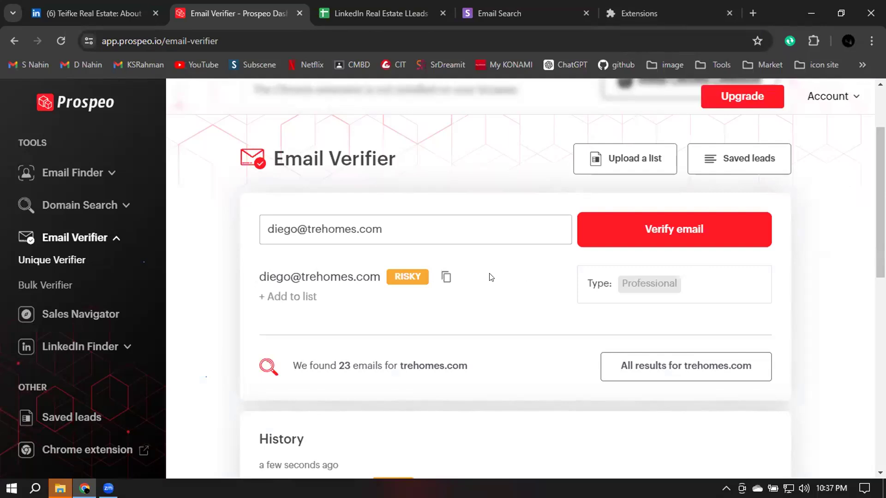
Step: Pass through Snov.io's Email Search page back to the LinkedIn Real Estate LLeads sheet and select cell G9
left_click(529, 12)
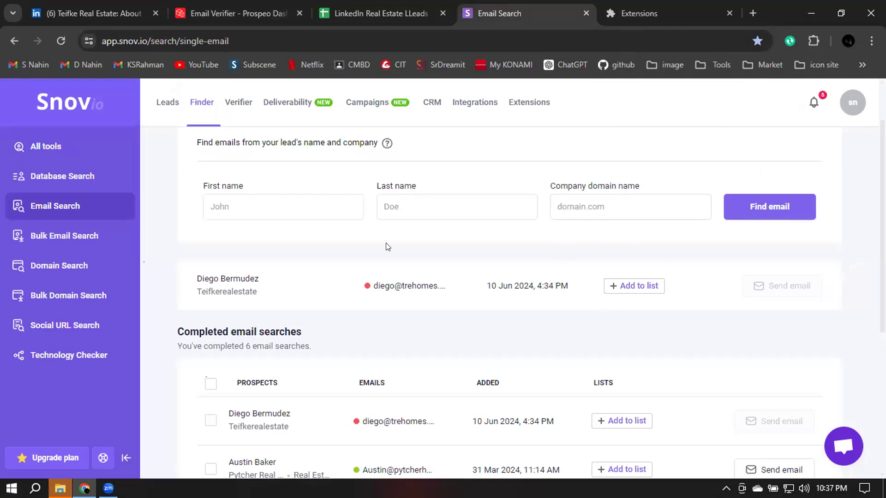
left_click(379, 12)
left_click(652, 301)
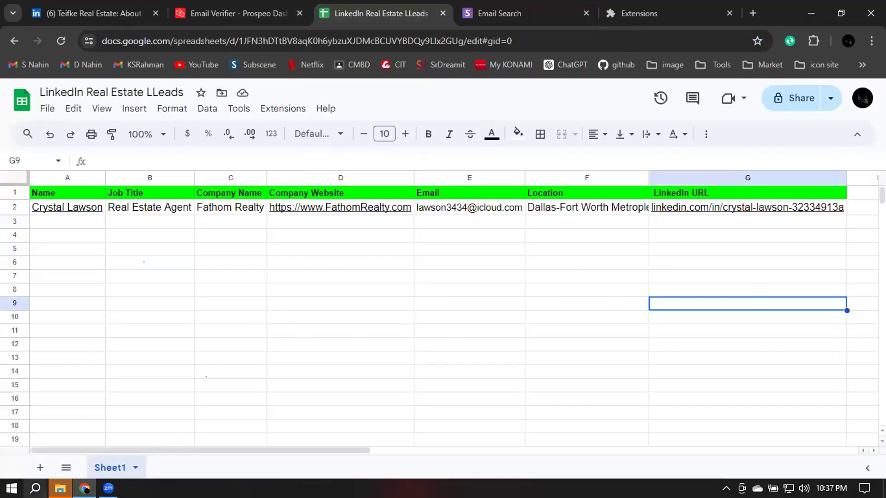
key("super+s")
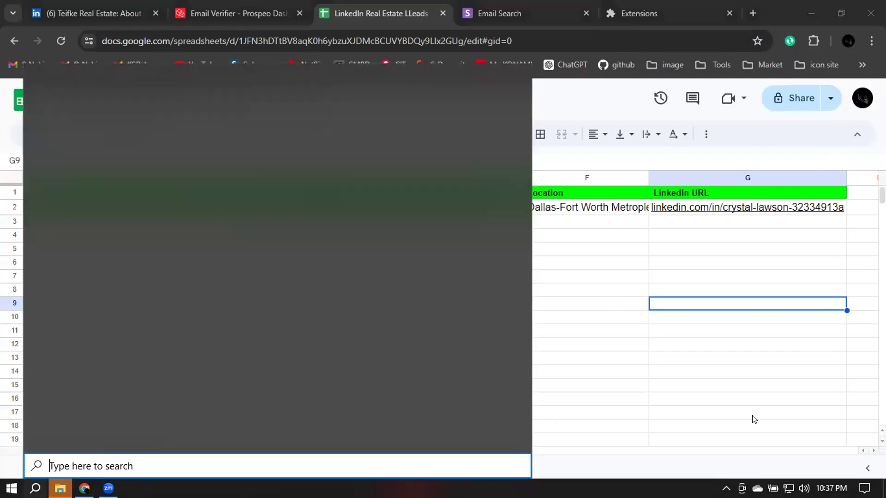
type("s")
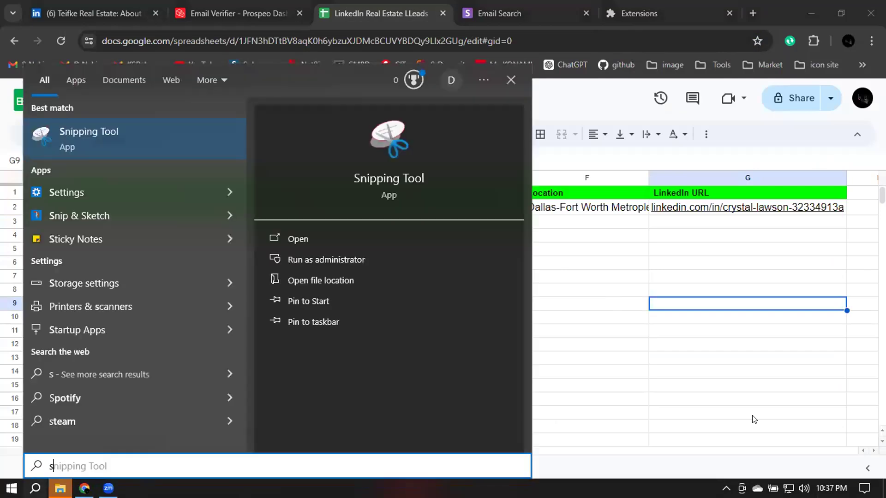
type("nippin")
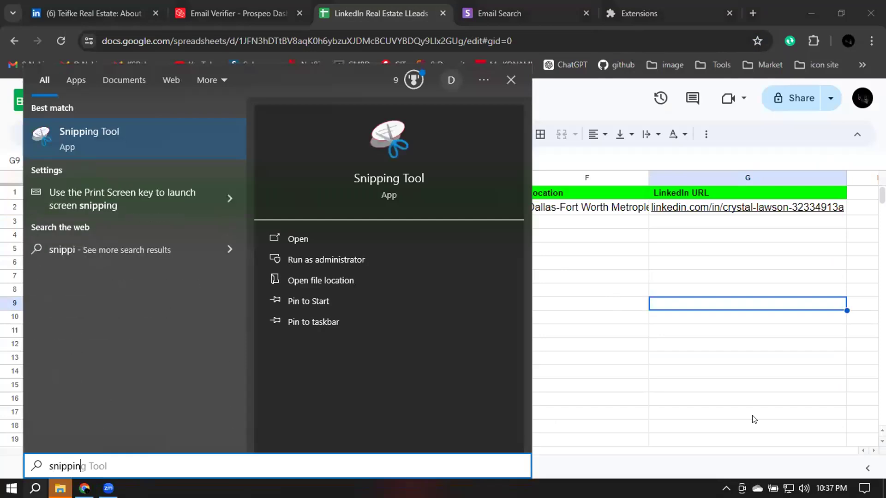
type("g")
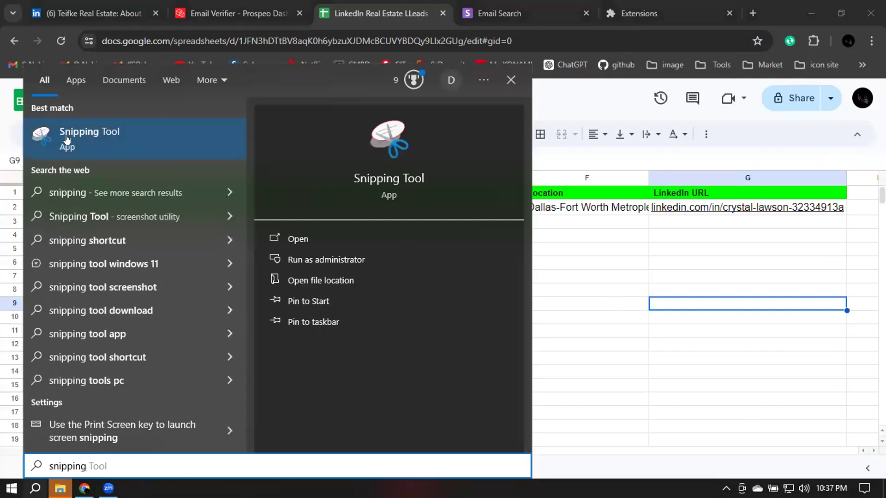
left_click(66, 135)
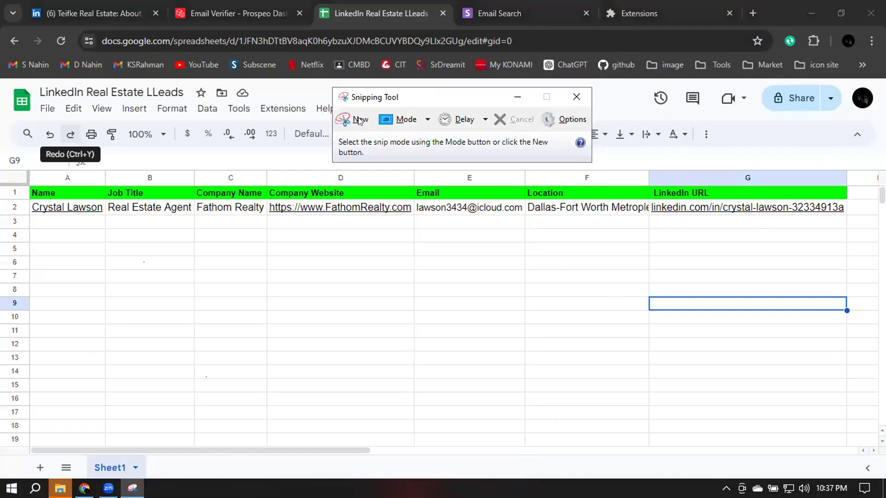
left_click(353, 119)
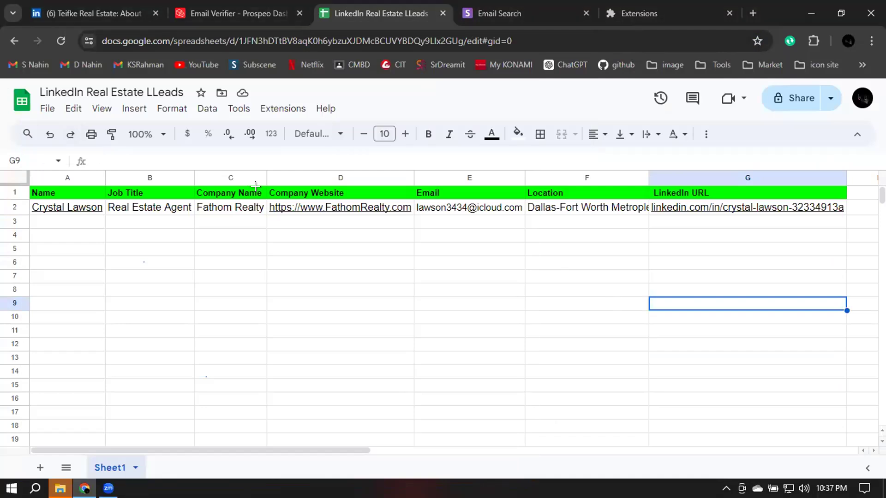
left_click_drag(1, 173, 885, 442)
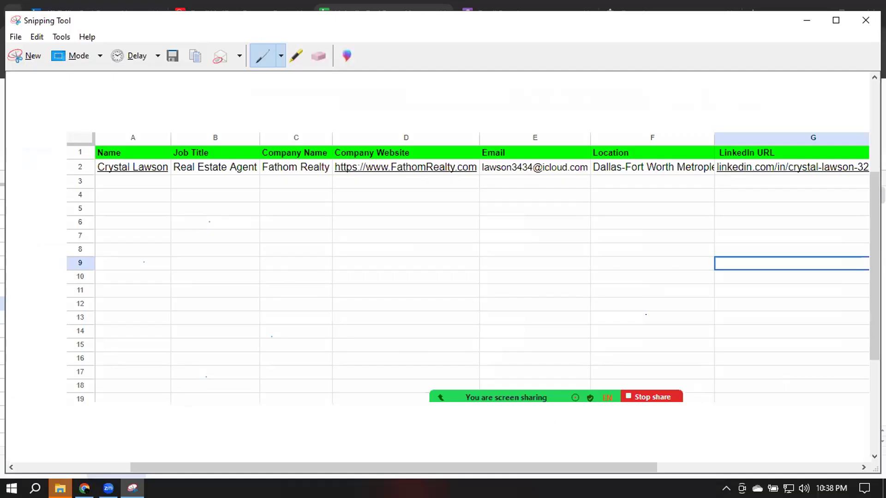
left_click(172, 56)
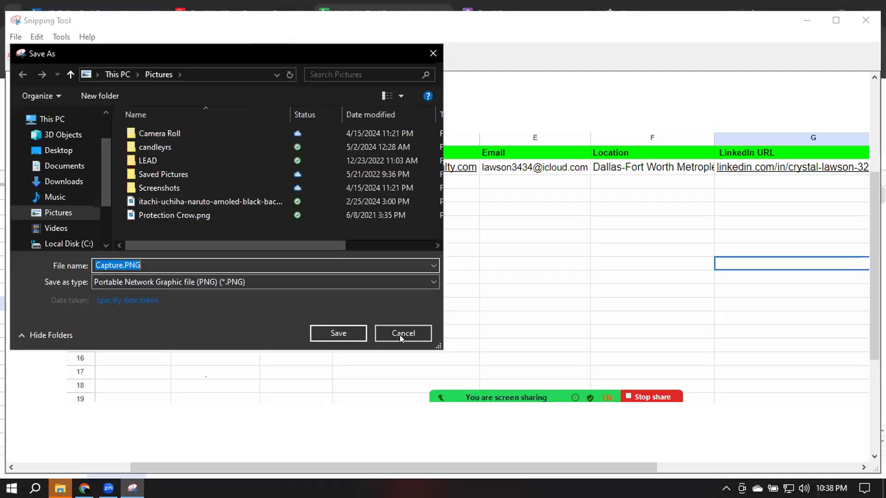
left_click(403, 333)
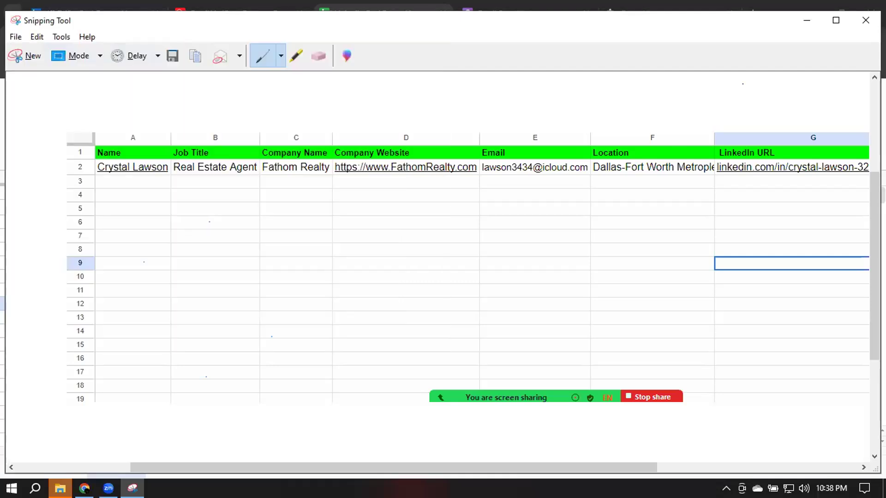
left_click(863, 24)
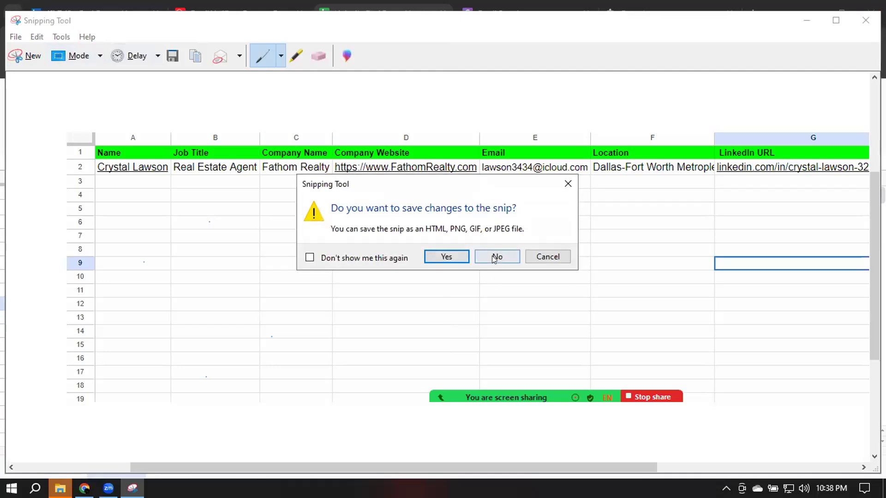
left_click(495, 257)
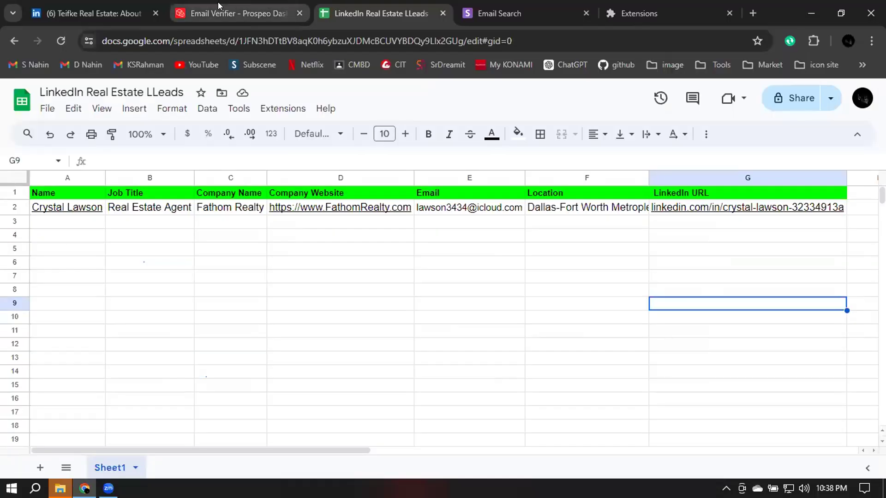